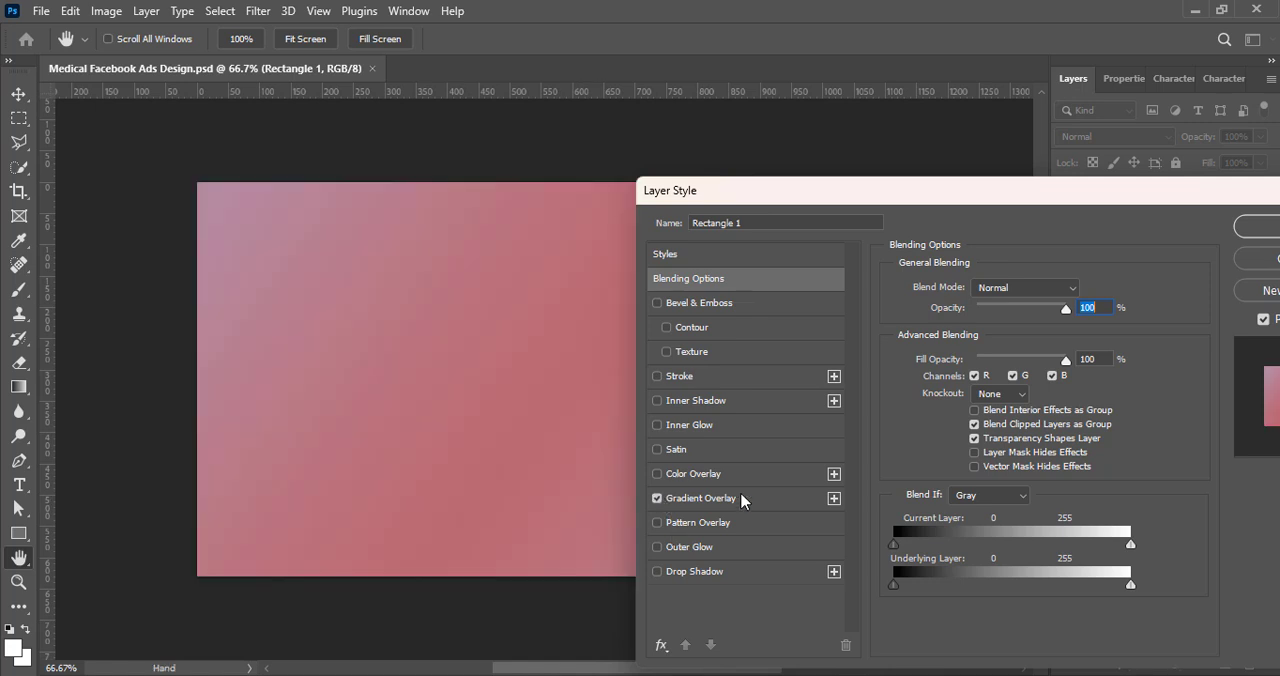
Step: Apply the second preset from the Blues gradient folder to Rectangle 1's gradient overlay
left_click(700, 498)
left_click(975, 328)
left_click(940, 267)
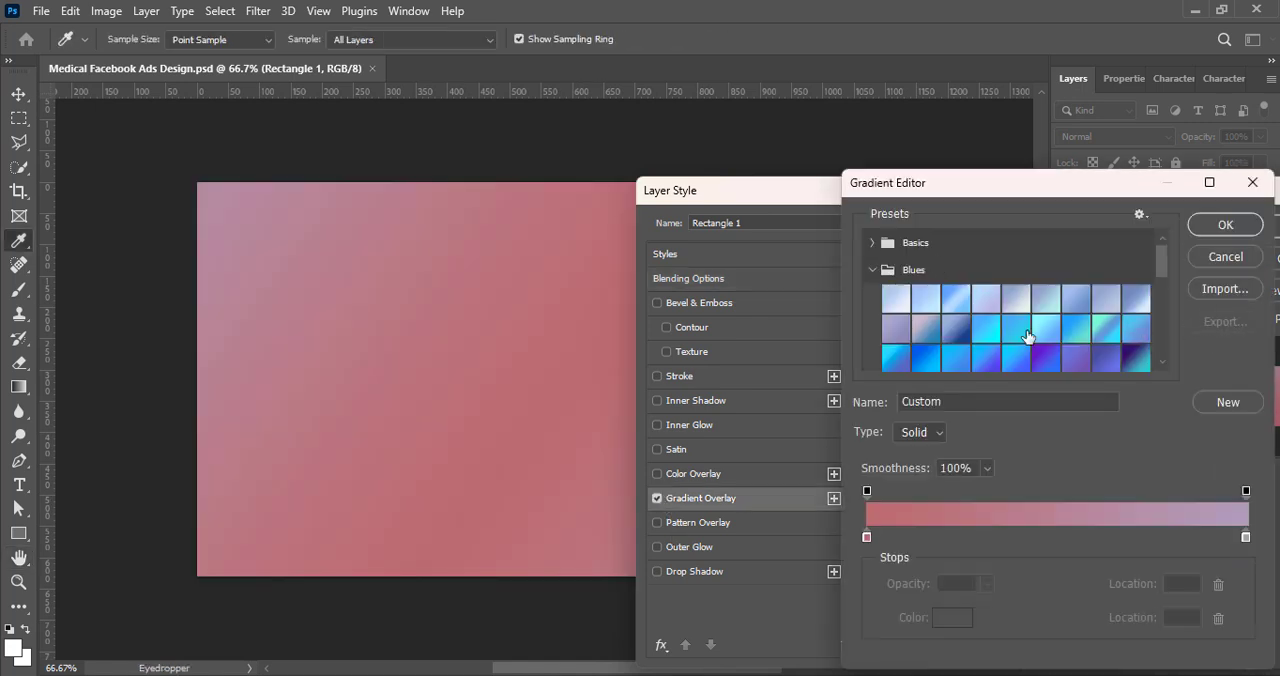
scroll(1030, 336, "down", 2)
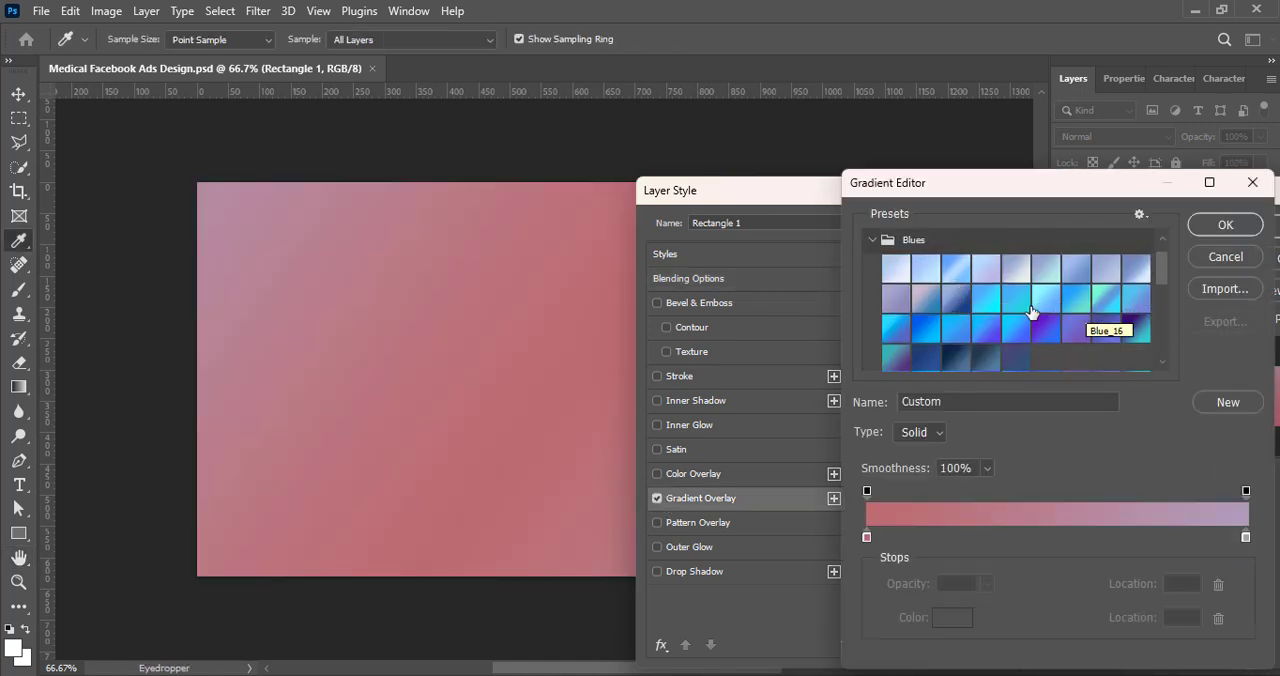
left_click(916, 270)
Step: Recolor the gradient's starting stop, at location 0, to a saturated bright sky blue
double_click(866, 539)
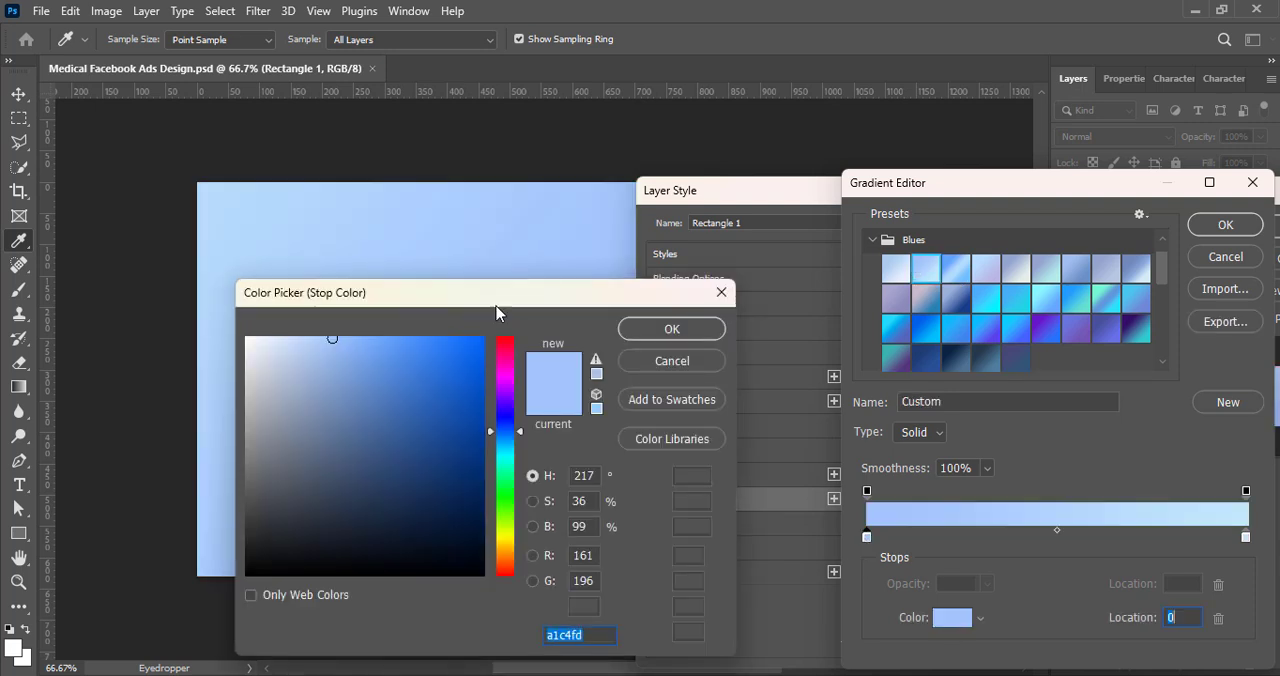
left_click_drag(490, 290, 945, 193)
left_click_drag(966, 332, 966, 323)
left_click_drag(776, 242, 822, 233)
left_click(968, 326)
left_click_drag(968, 326, 968, 331)
left_click_drag(826, 237, 840, 236)
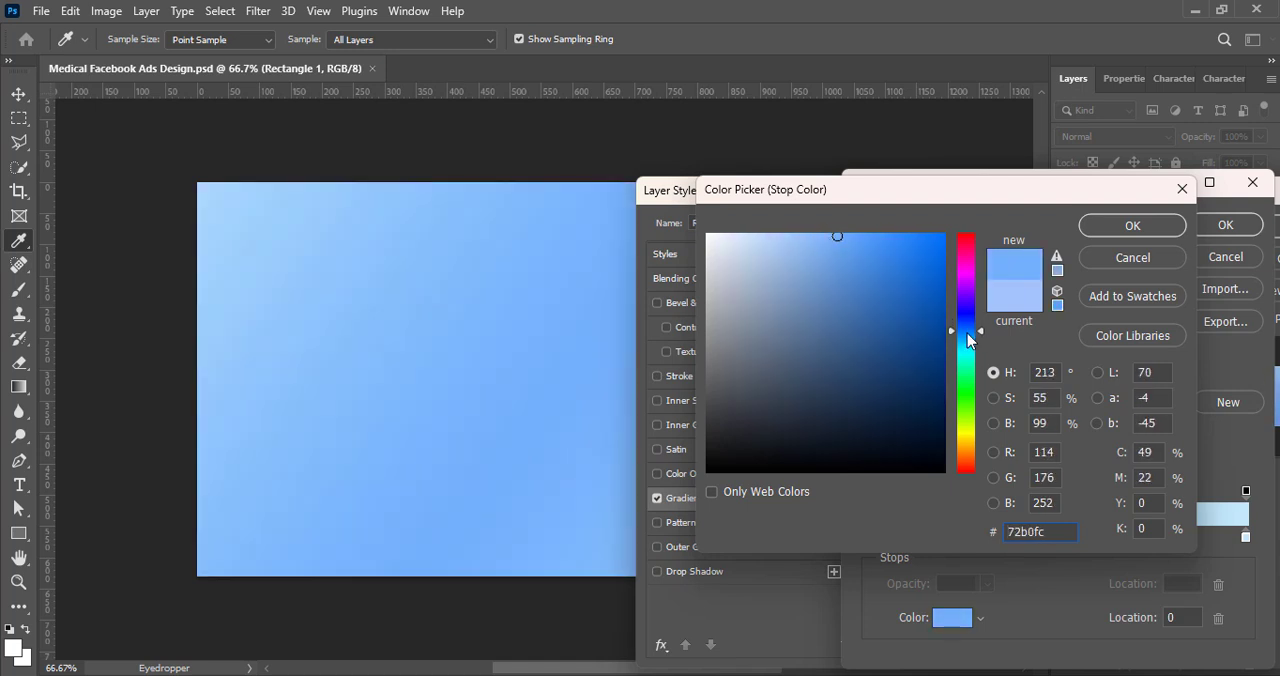
left_click_drag(967, 333, 968, 344)
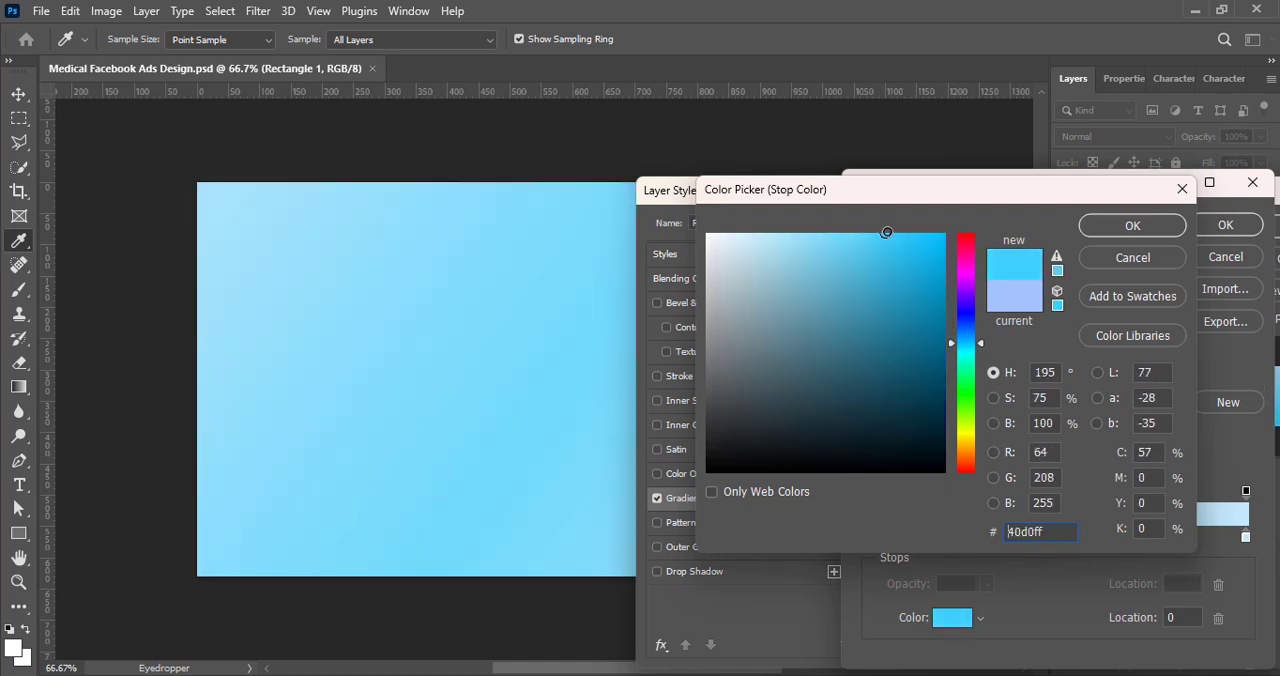
left_click_drag(900, 232, 901, 232)
left_click(1133, 226)
Step: Set the gradient's end stop at location 100 to the very pale cyan e8feff and accept the gradient
left_click(1245, 537)
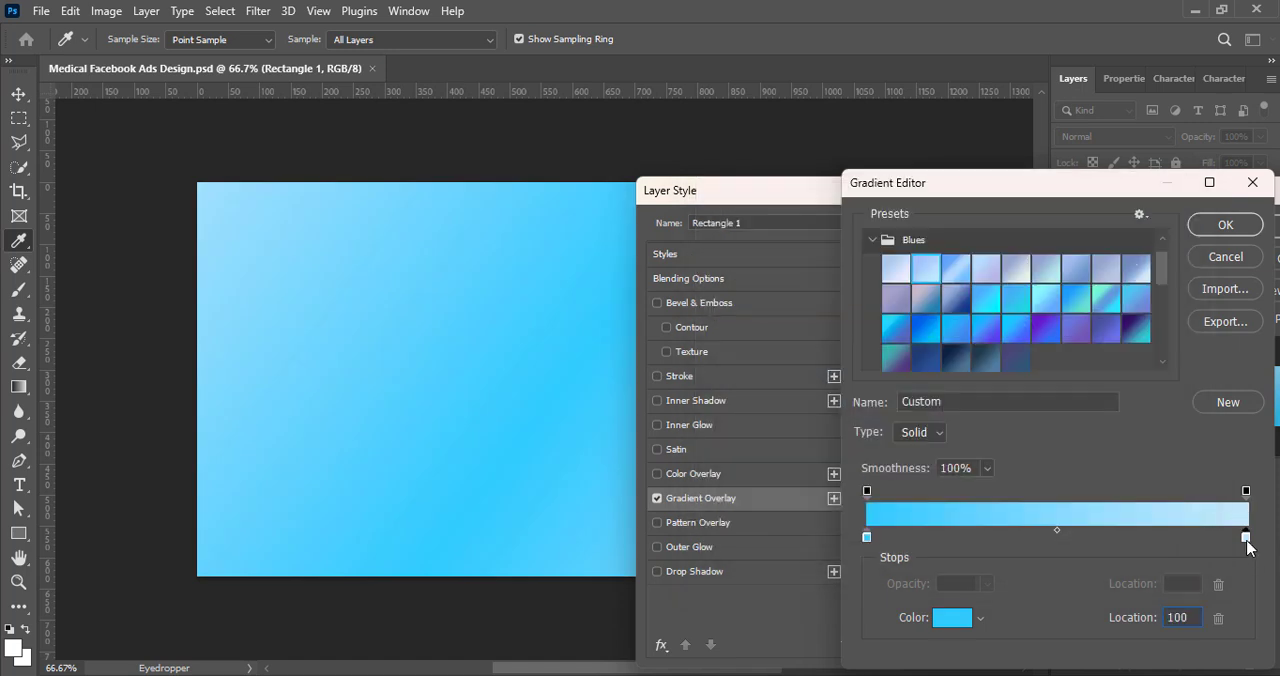
double_click(1245, 537)
type("ffffff")
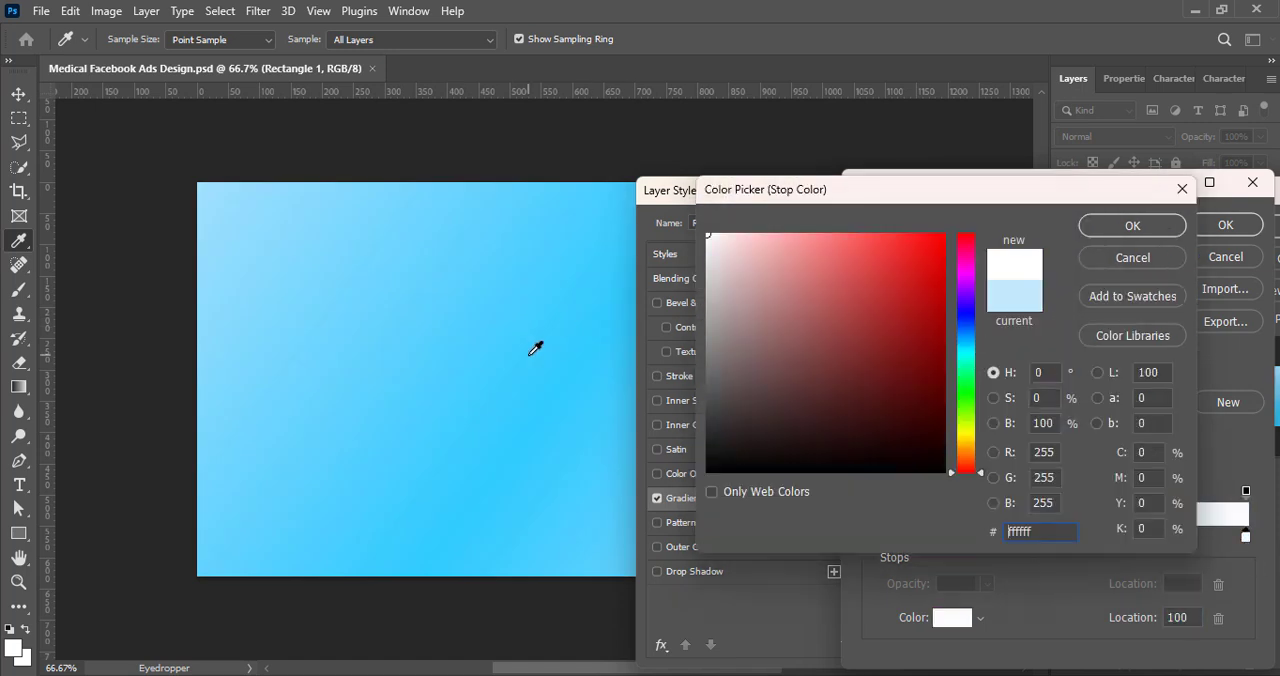
left_click(965, 351)
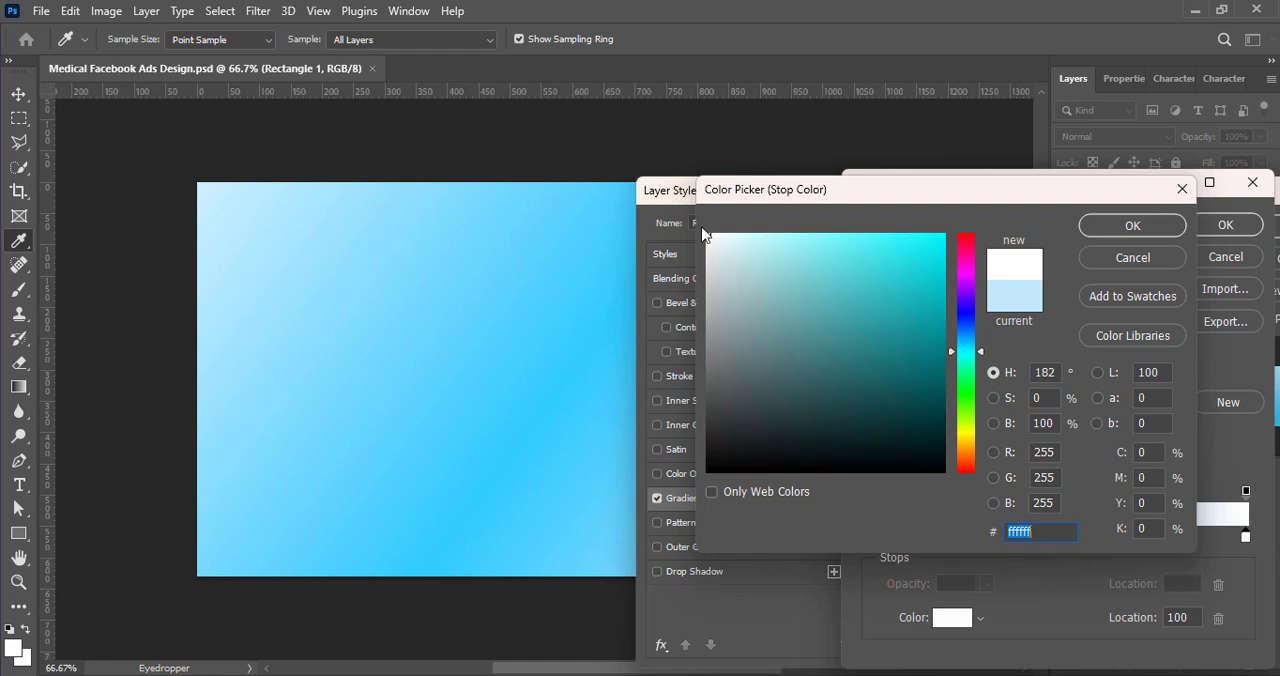
left_click(728, 233)
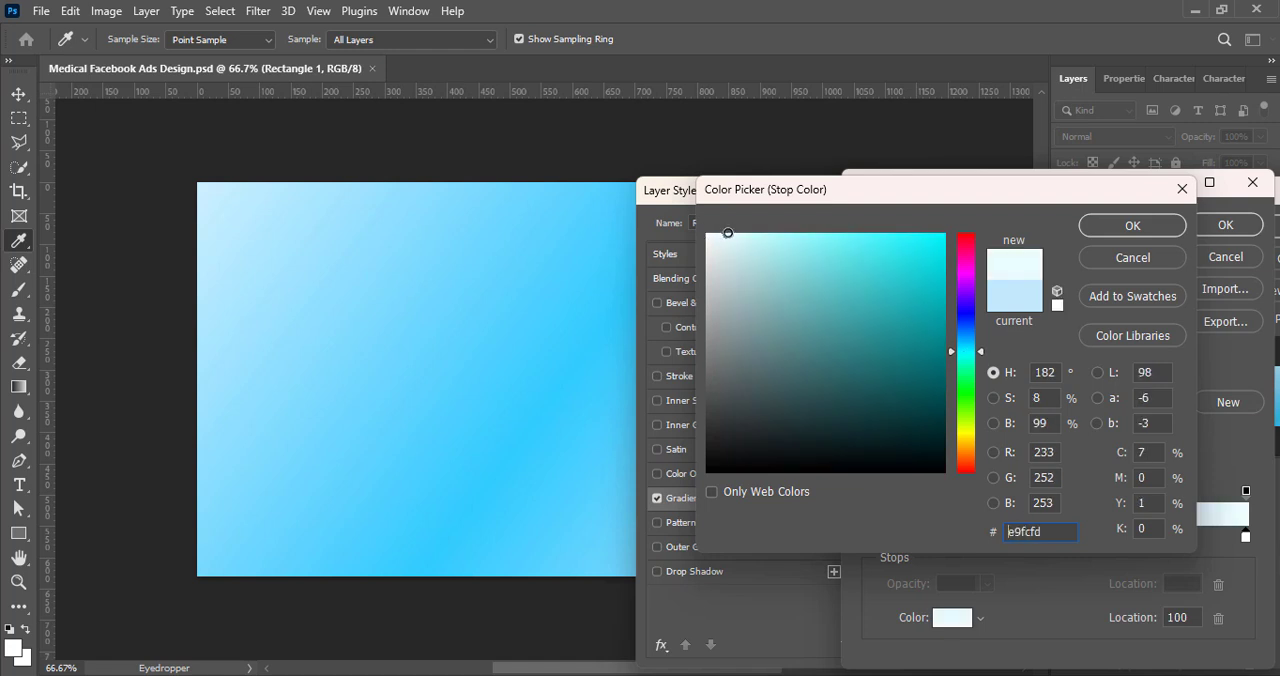
left_click(1119, 227)
left_click(1223, 228)
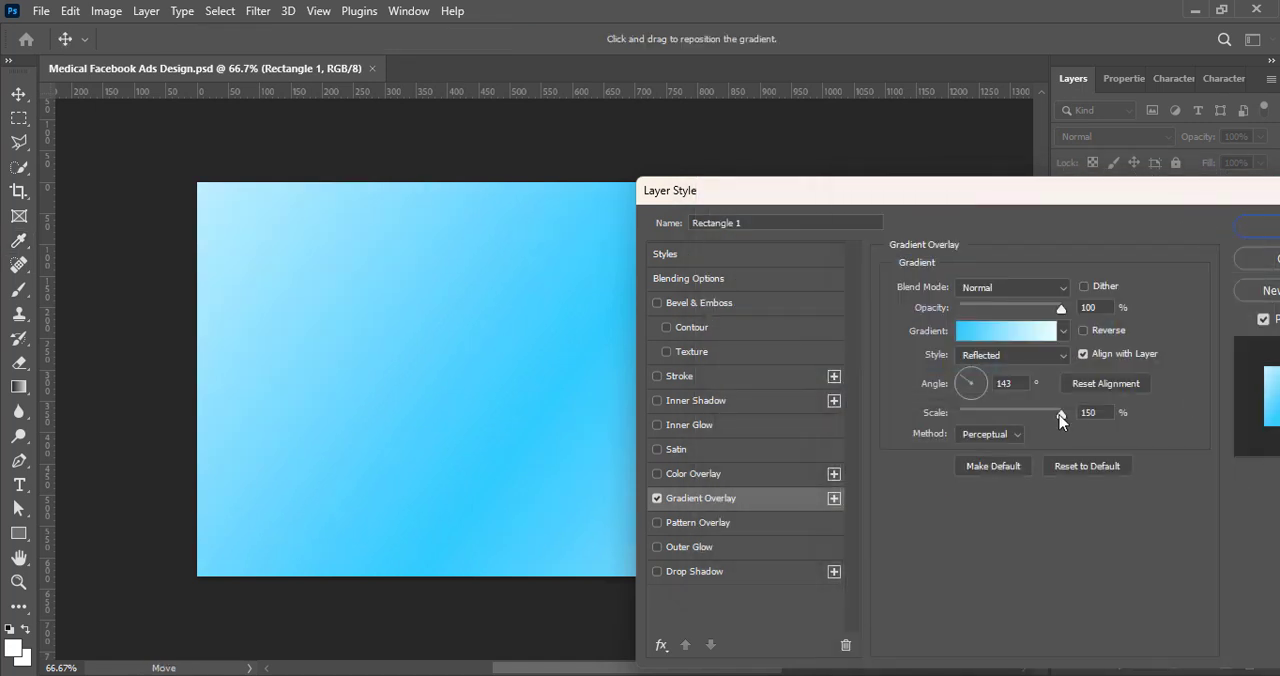
Step: Reverse the reflected gradient overlay, set its angle to 120°, increase its scale and accept the layer style
left_click(1083, 330)
left_click_drag(914, 194, 1062, 148)
left_click(1115, 333)
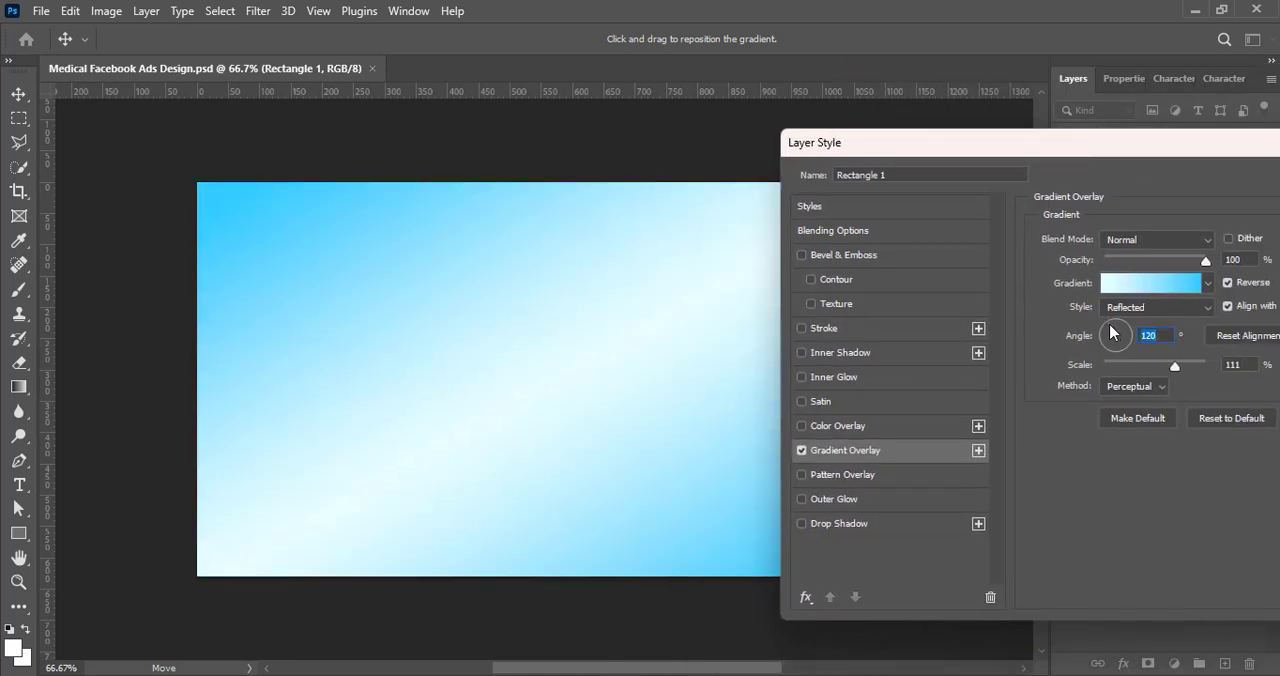
left_click_drag(1173, 366, 1210, 366)
left_click_drag(1207, 149, 817, 122)
left_click(1047, 151)
left_click_drag(693, 672, 707, 672)
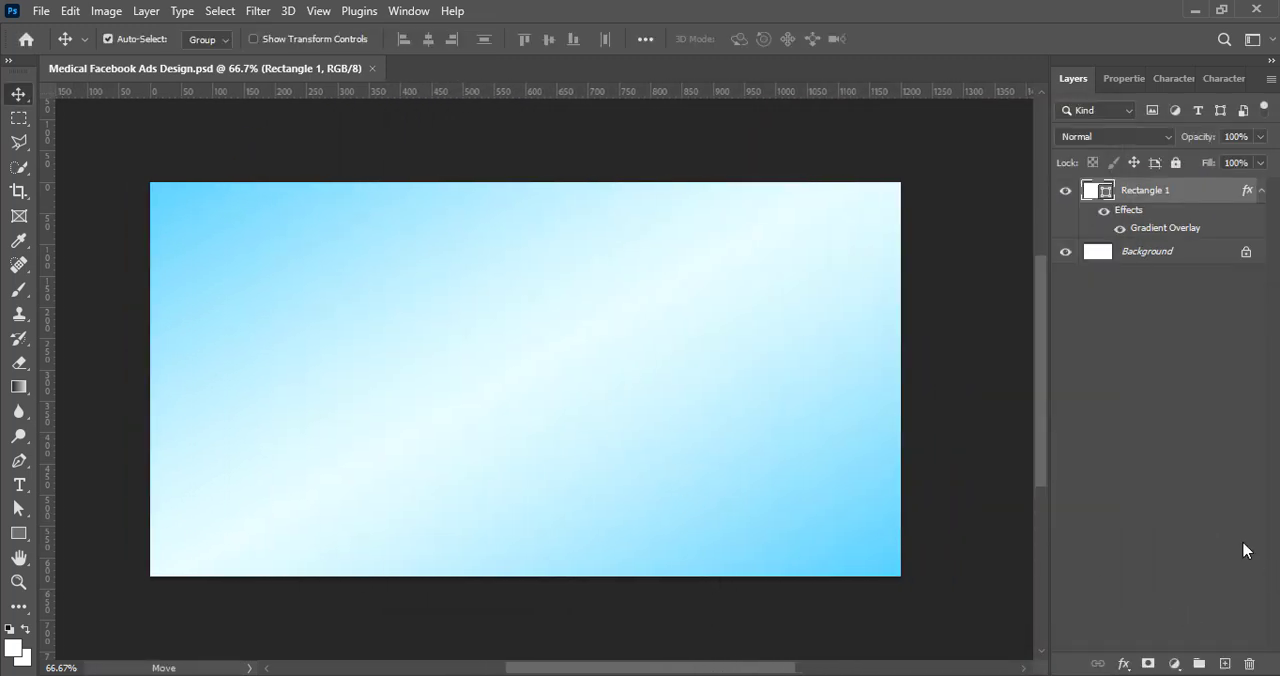
Step: Add a new layer and draw a rounded rectangle about 339 × 377 px in the canvas's left half
left_click(1225, 666)
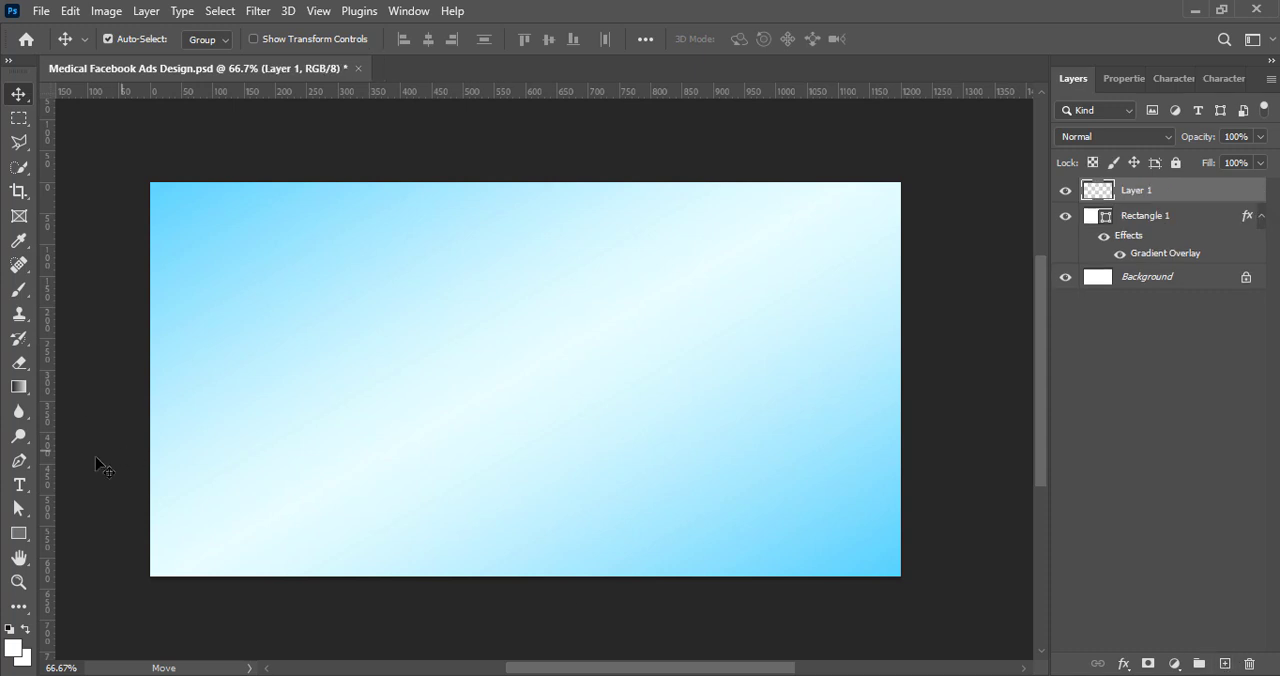
right_click(20, 534)
left_click(53, 532)
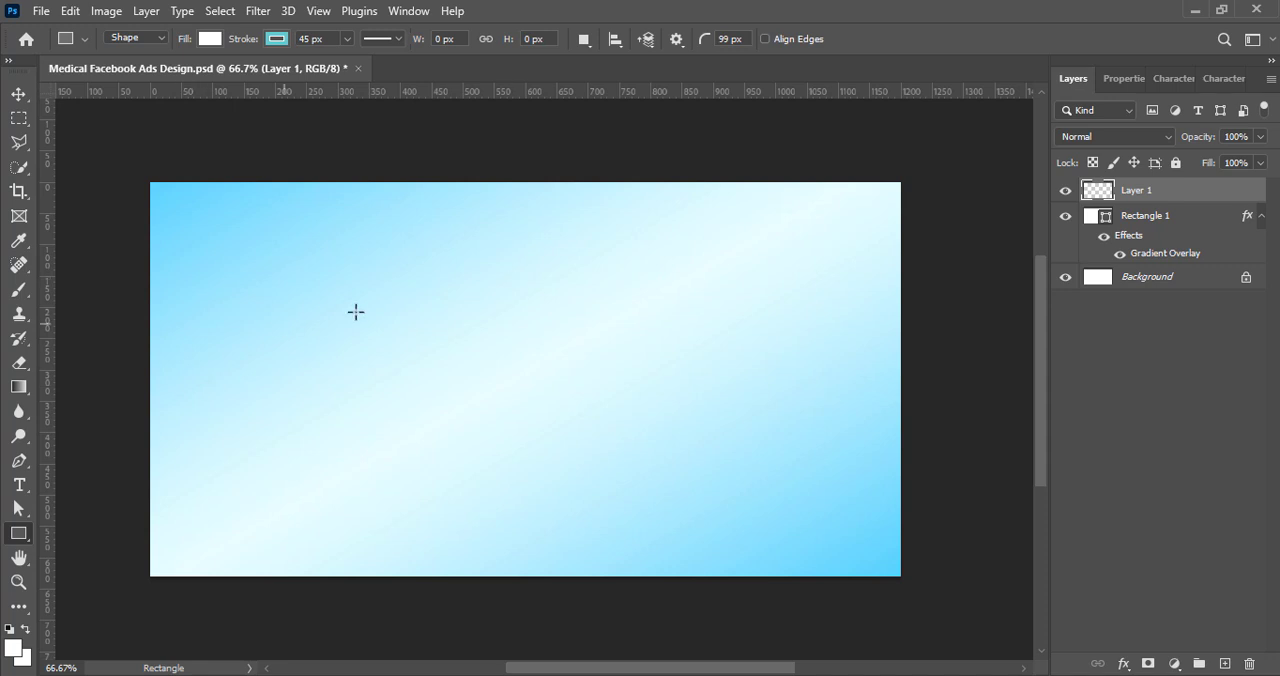
left_click_drag(354, 464, 442, 512)
Step: Remove the new rectangle's stroke and set its corner radii to 80 px top-right and bottom-left, 0 px elsewhere
left_click(1119, 301)
left_click(1031, 337)
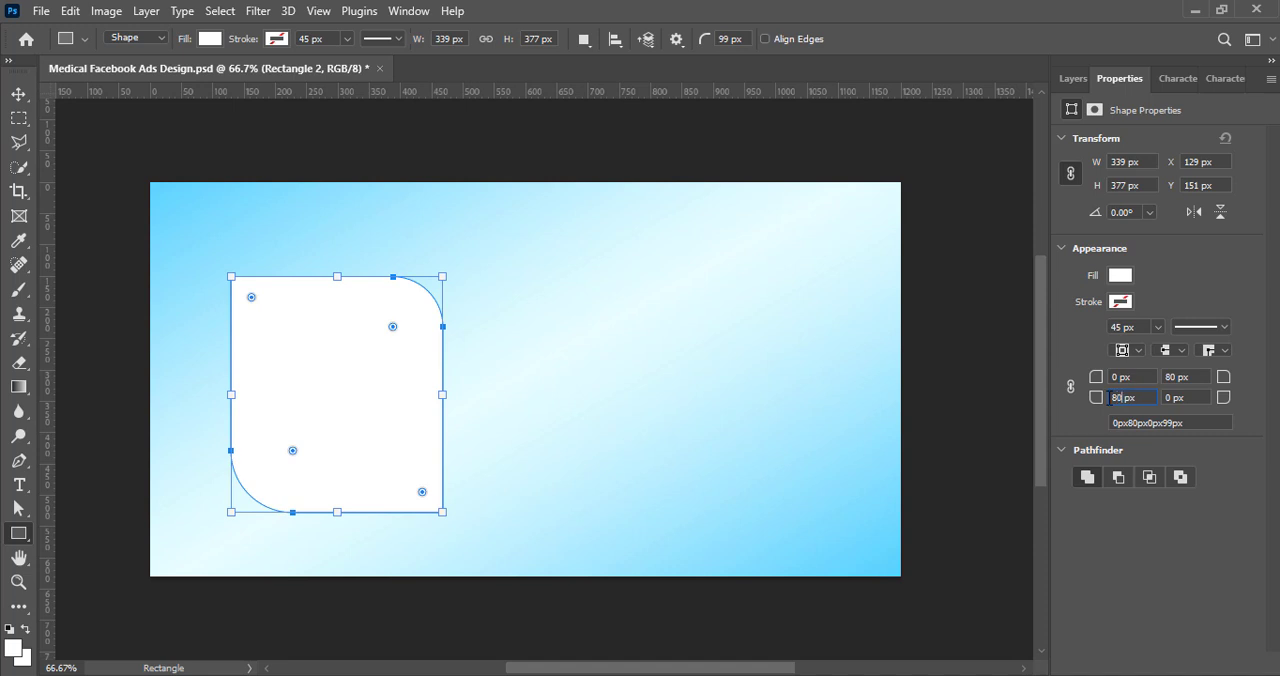
left_click(17, 95)
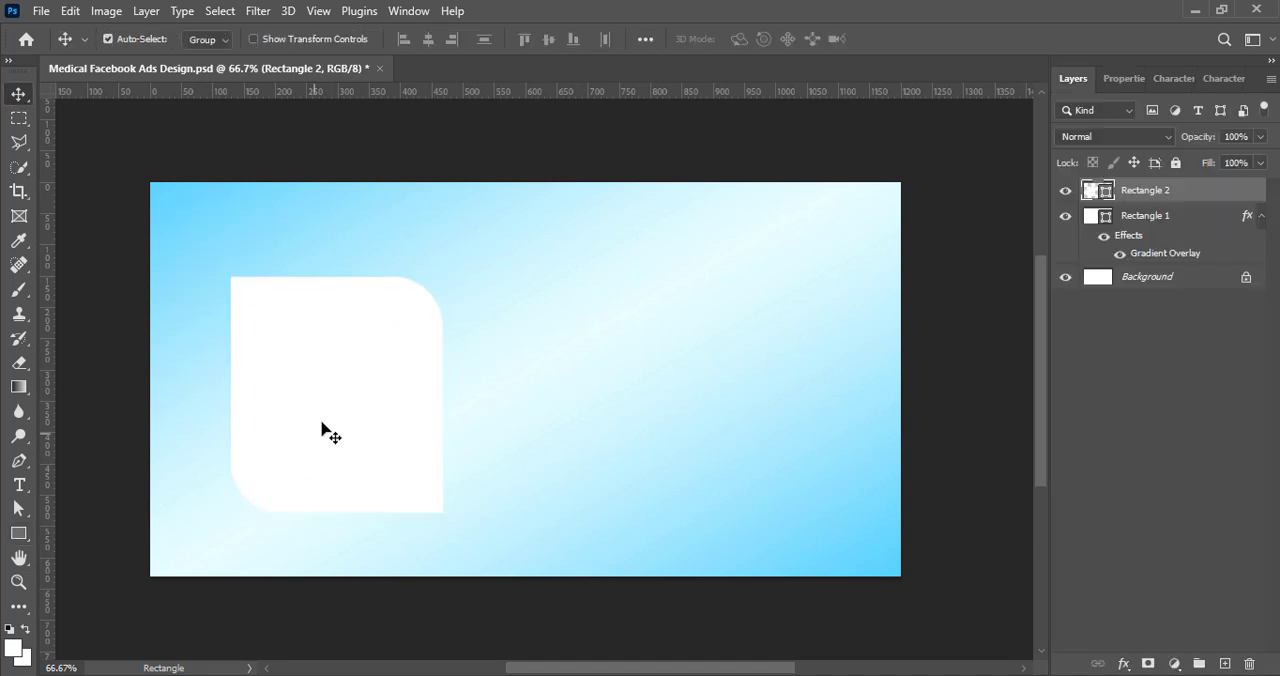
Step: Duplicate the white rounded rectangle, flip the copy horizontally and offset it to the lower right of the original
left_click_drag(323, 434, 424, 448)
key("ctrl+t")
left_click(930, 40)
key("ctrl+t")
right_click(424, 449)
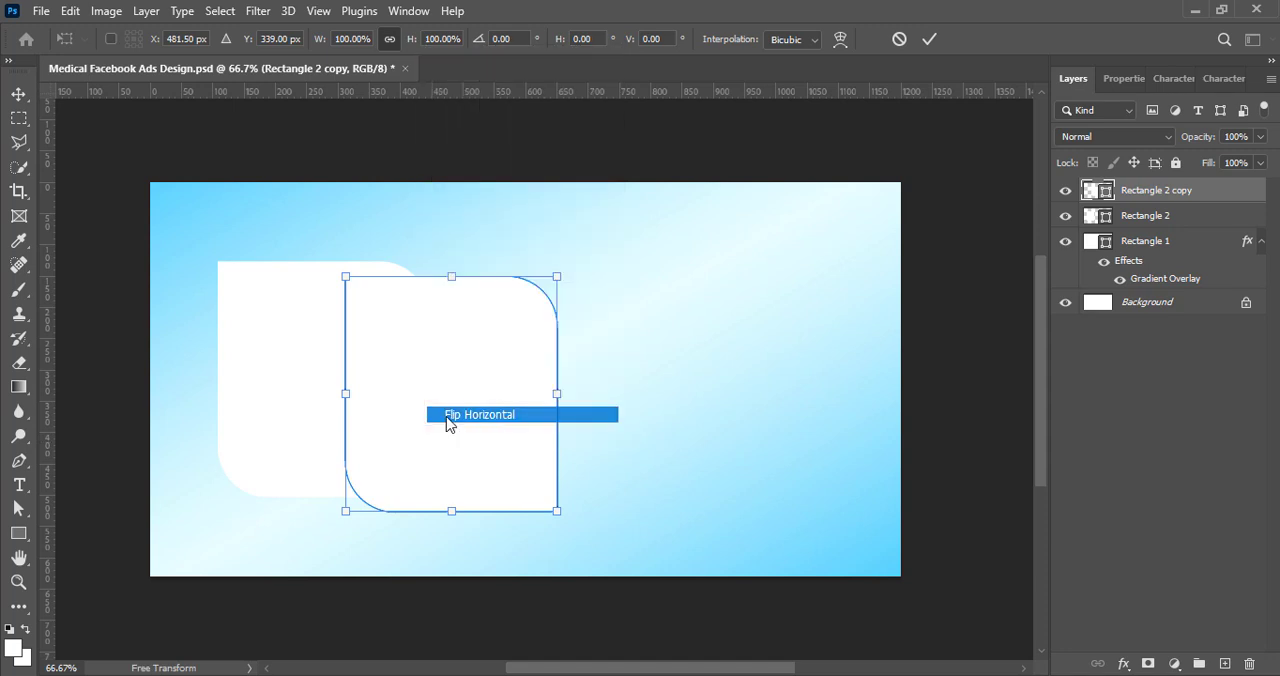
left_click(445, 416)
left_click_drag(441, 408, 447, 443)
left_click(928, 43)
Step: Enlarge the original white rectangle to about 112% and shift it slightly up and left
left_click(246, 411)
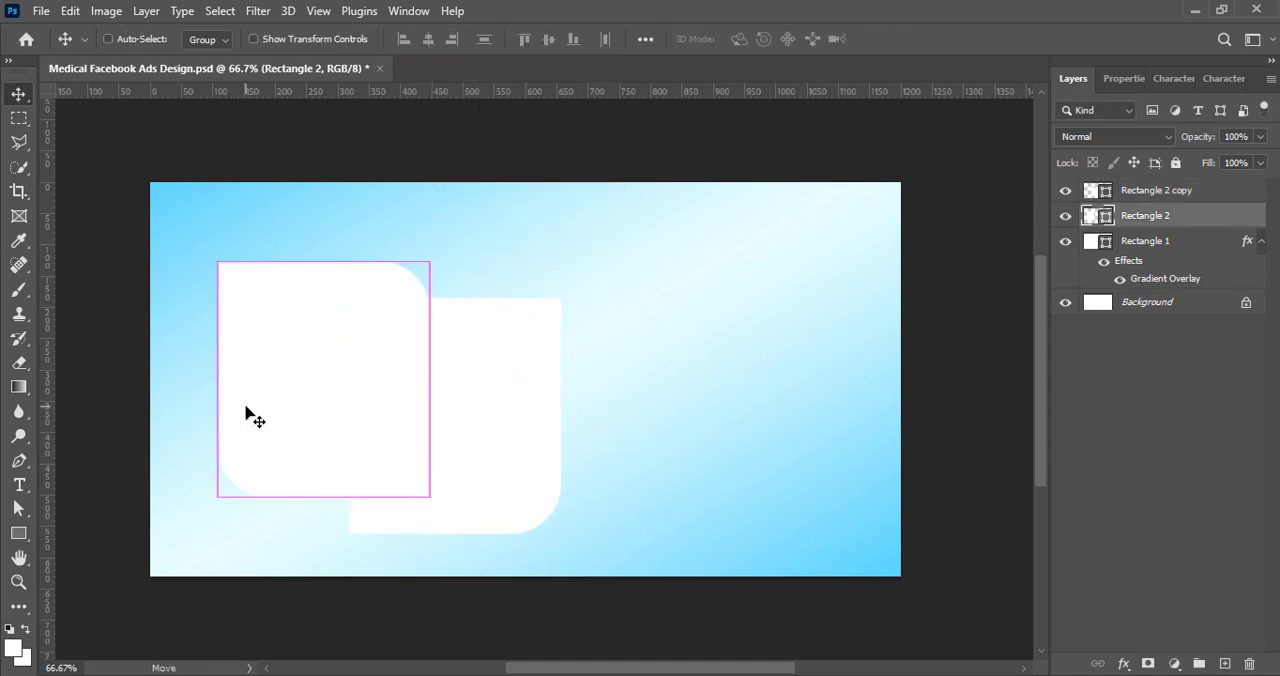
key("ctrl+t")
left_click_drag(430, 497, 458, 524)
mouse_move(379, 470)
left_mouse_down()
mouse_move(361, 445)
mouse_move(371, 455)
left_mouse_up()
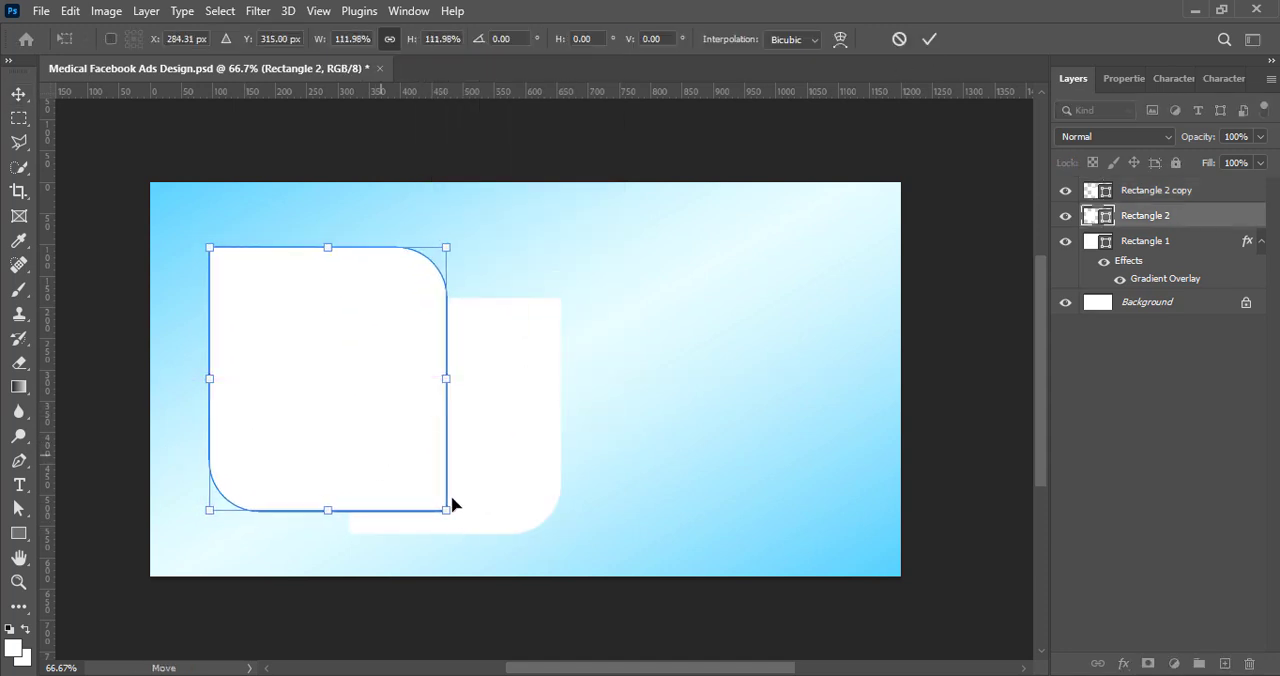
left_click(930, 42)
Step: Fill the flipped rectangle copy with a saturated bright blue and fine-tune its overlap with the white rectangle
left_click_drag(485, 477, 500, 481)
double_click(1097, 191)
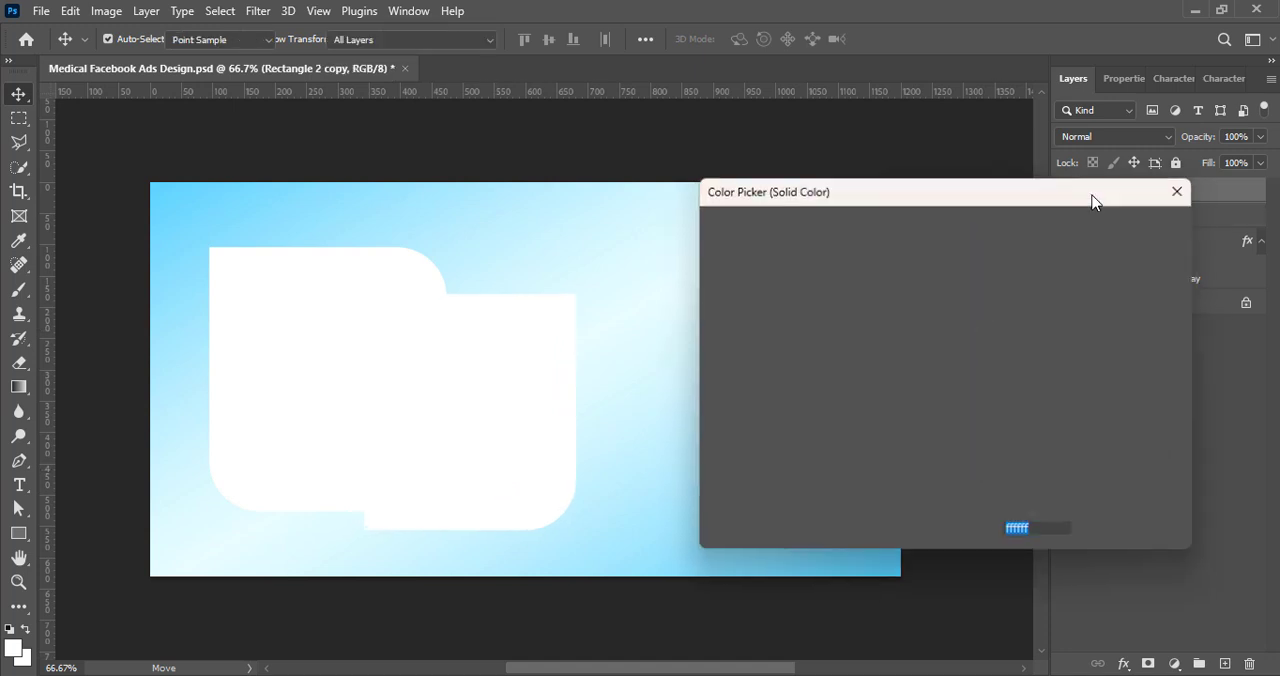
left_click(860, 260)
left_click_drag(860, 260, 943, 213)
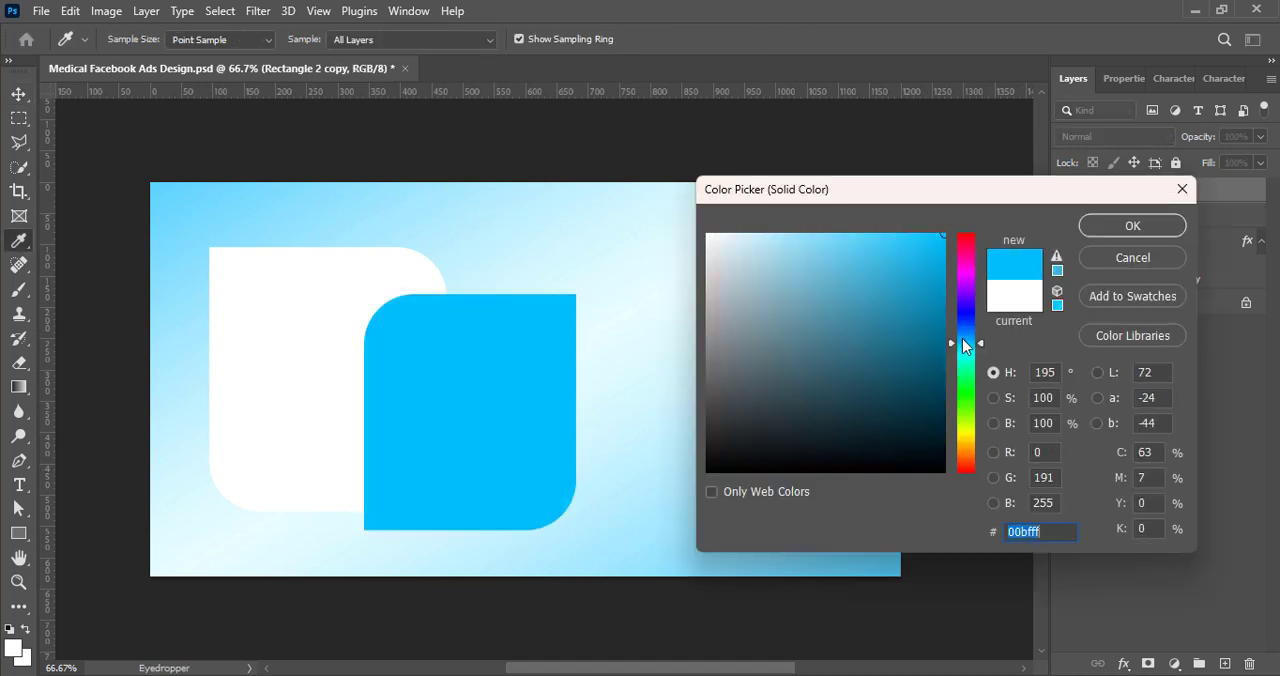
left_click_drag(962, 343, 962, 340)
left_click(1130, 224)
key("v")
left_click_drag(484, 470, 476, 466)
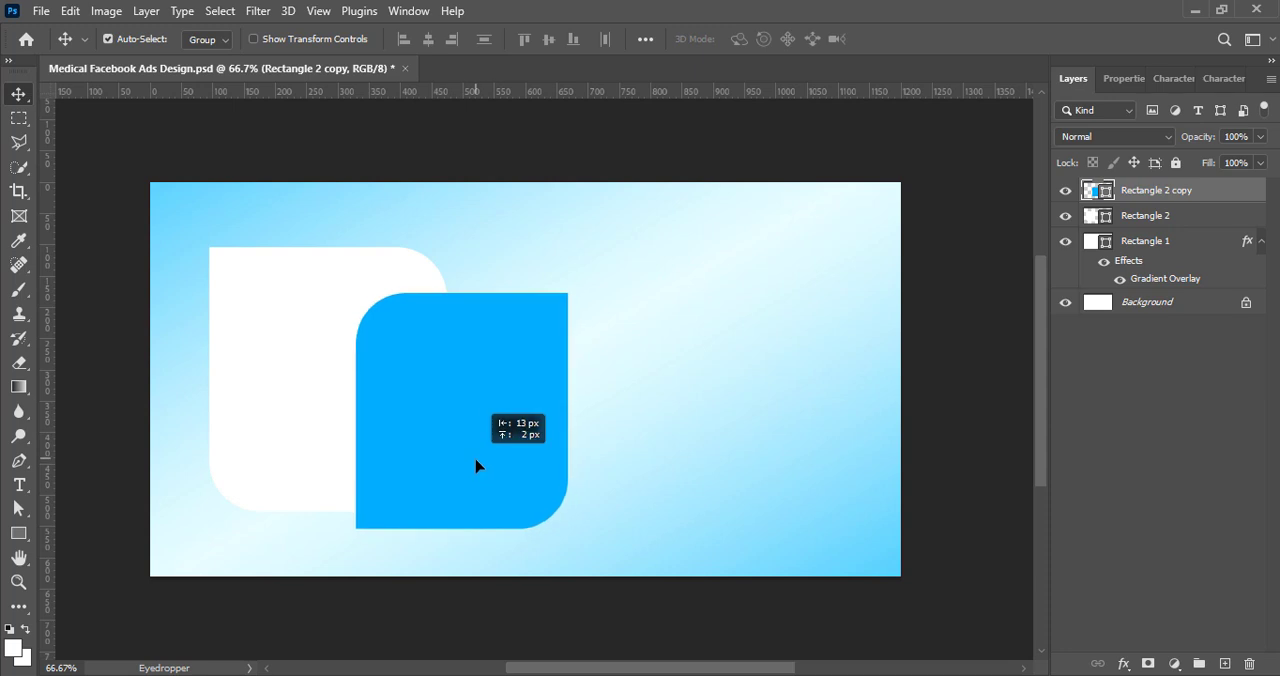
left_click(1134, 441)
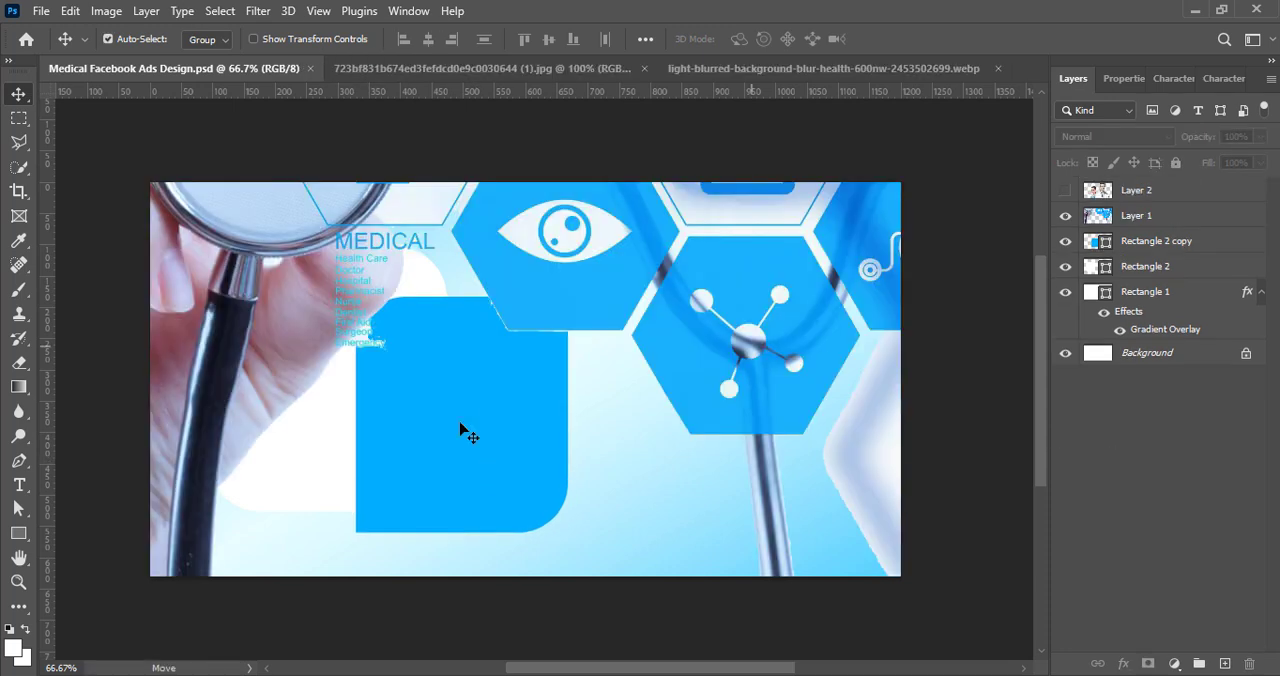
left_click(470, 425)
key("ctrl+t")
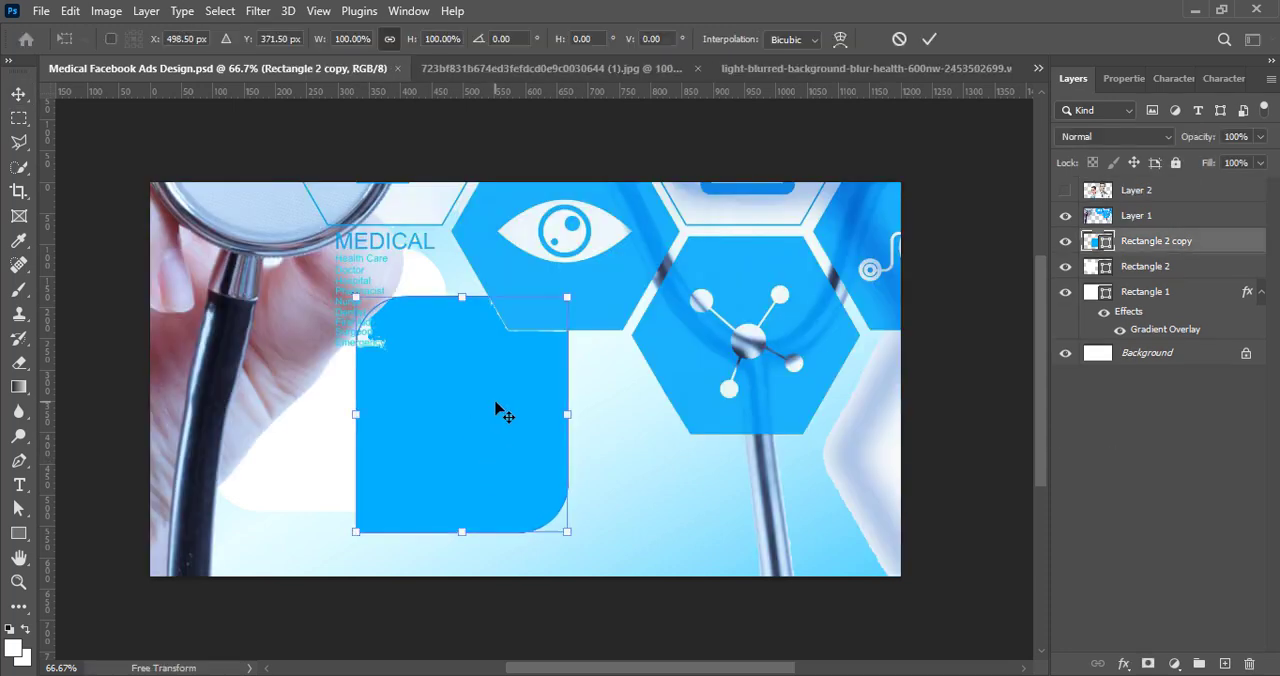
left_click(782, 318)
key("ctrl+t")
left_click(929, 39)
Step: Scale the medical icons photo on Layer 1 down to about 33% and move it to the canvas's right side
left_click(862, 243)
key("ctrl+t")
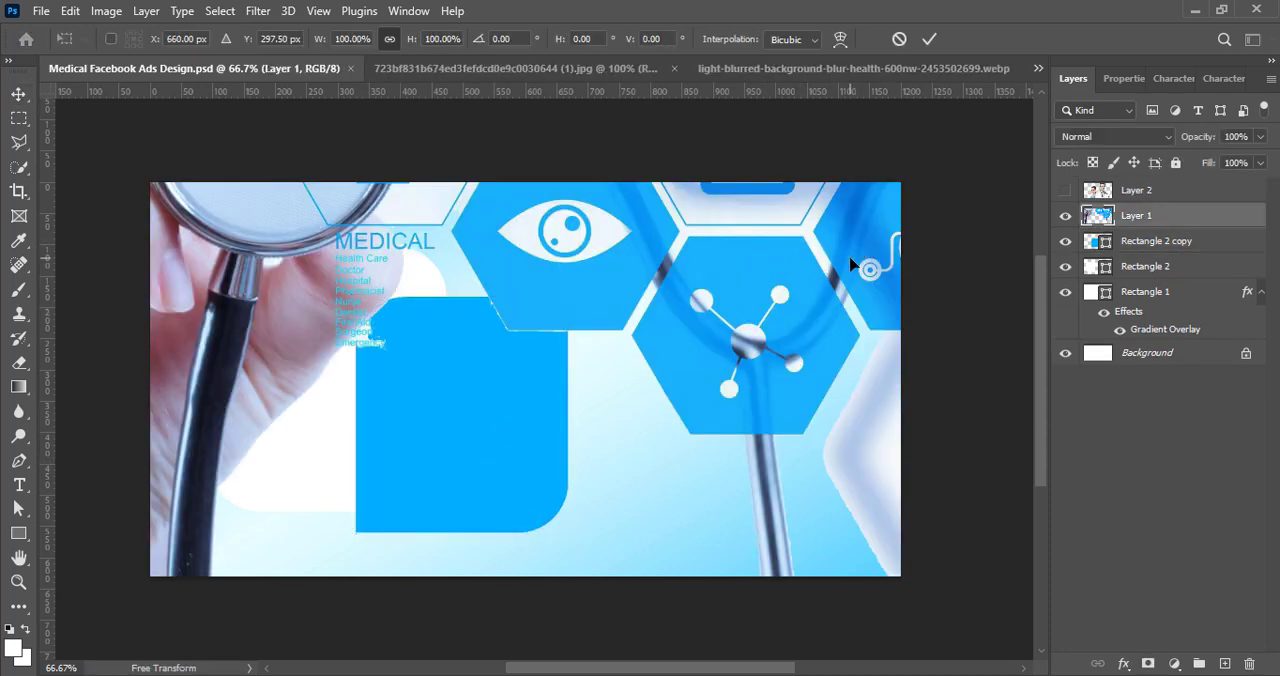
left_click_drag(850, 260, 737, 505)
left_click_drag(849, 433, 478, 407)
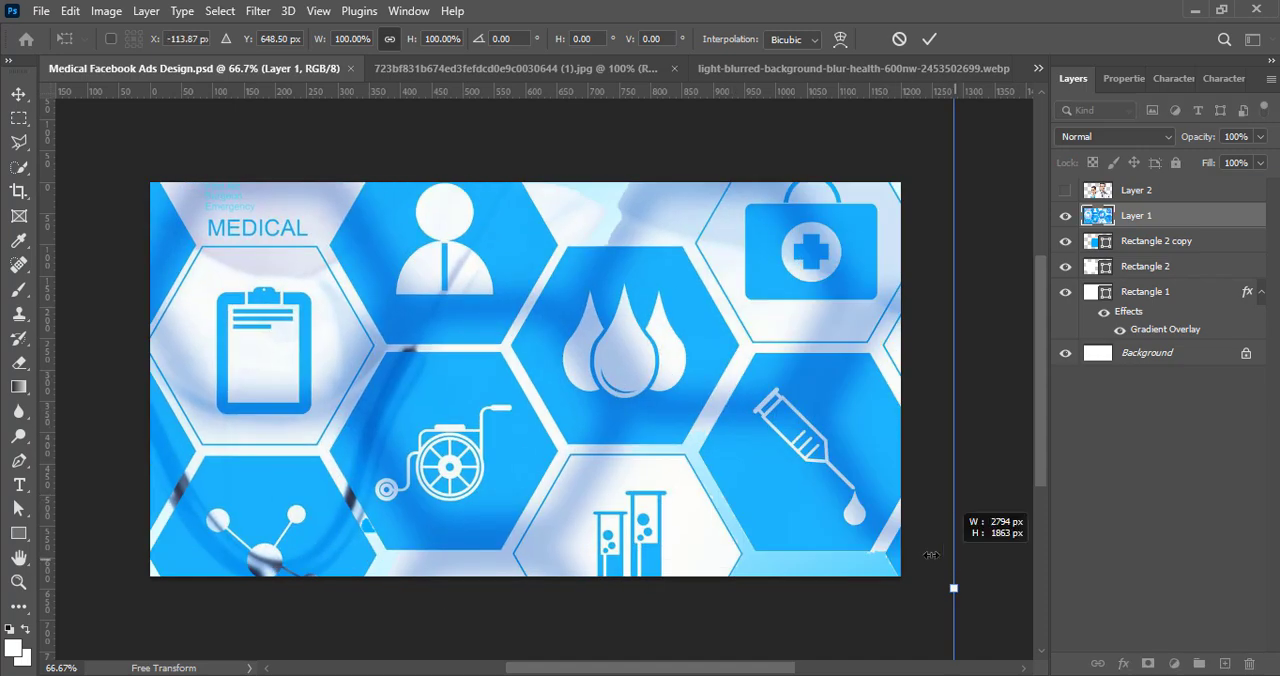
left_click_drag(930, 554, 729, 561)
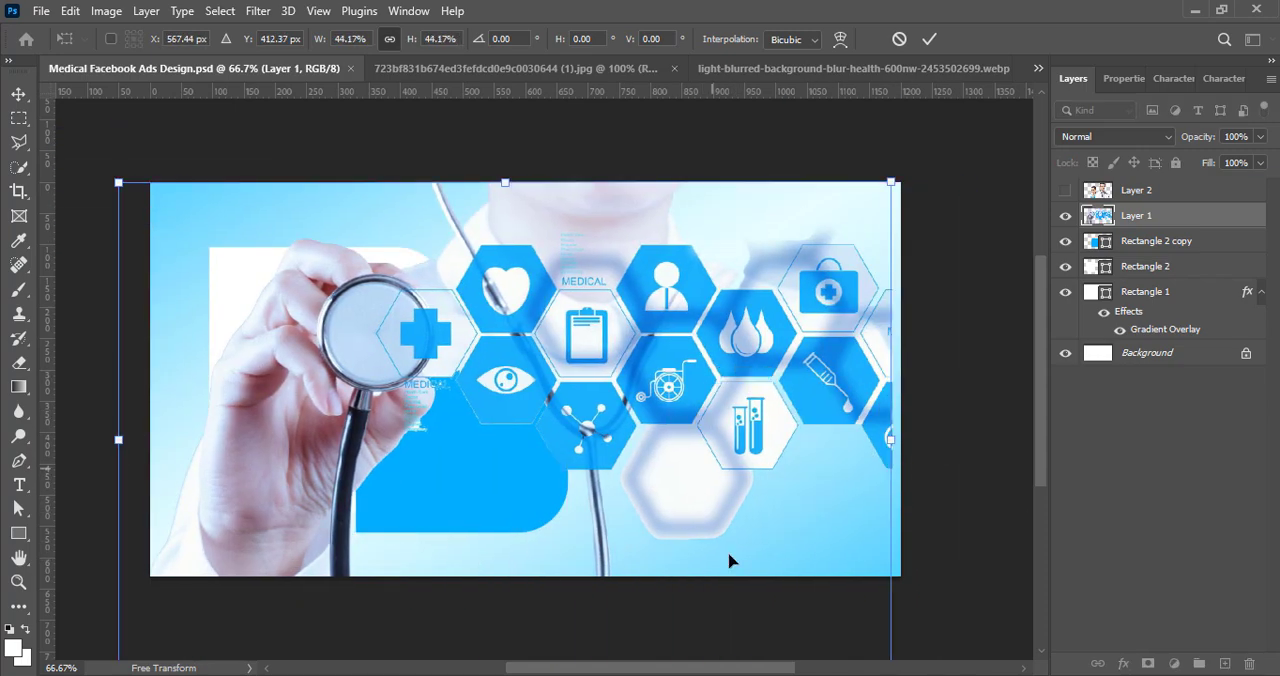
left_click_drag(121, 443, 323, 477)
left_click_drag(720, 518, 867, 443)
Step: Flip the medical photo horizontally, reduce it to about 875 × 584 px and align it with the canvas's top
right_click(747, 458)
left_click(798, 432)
mouse_move(789, 427)
left_mouse_down()
mouse_move(790, 476)
mouse_move(785, 418)
left_mouse_up()
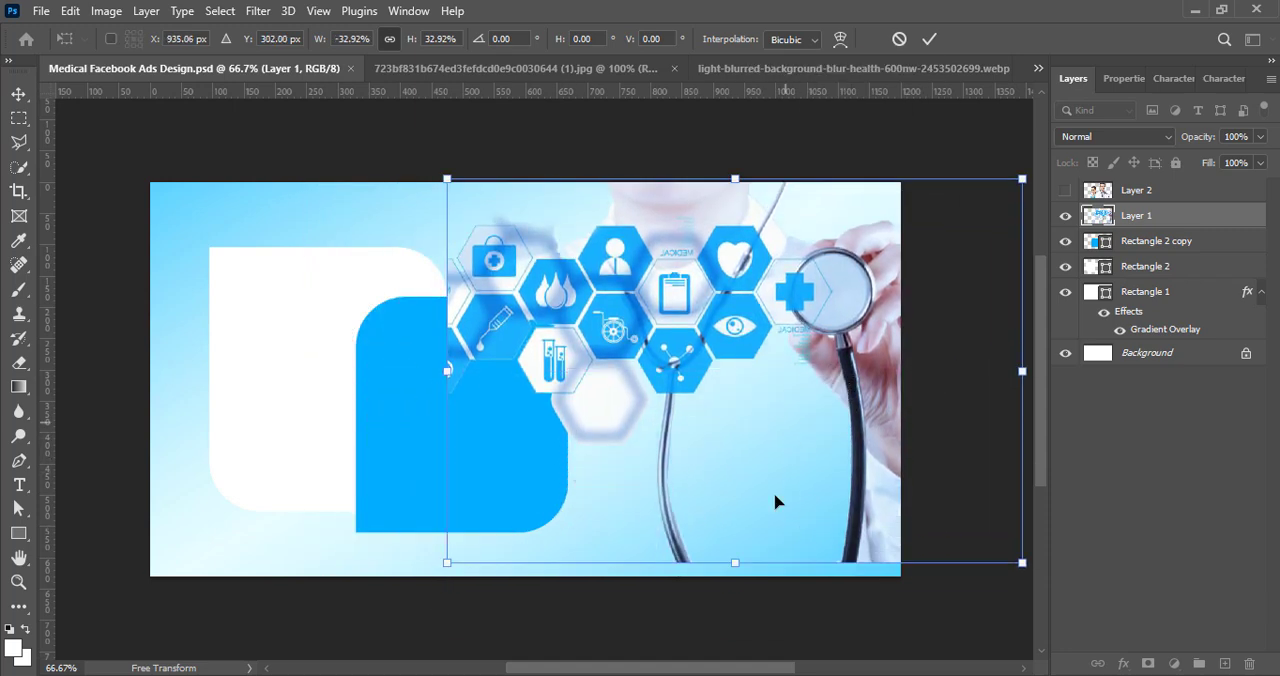
left_click_drag(764, 563, 768, 511)
left_click_drag(781, 427, 780, 430)
left_click_drag(486, 516, 428, 520)
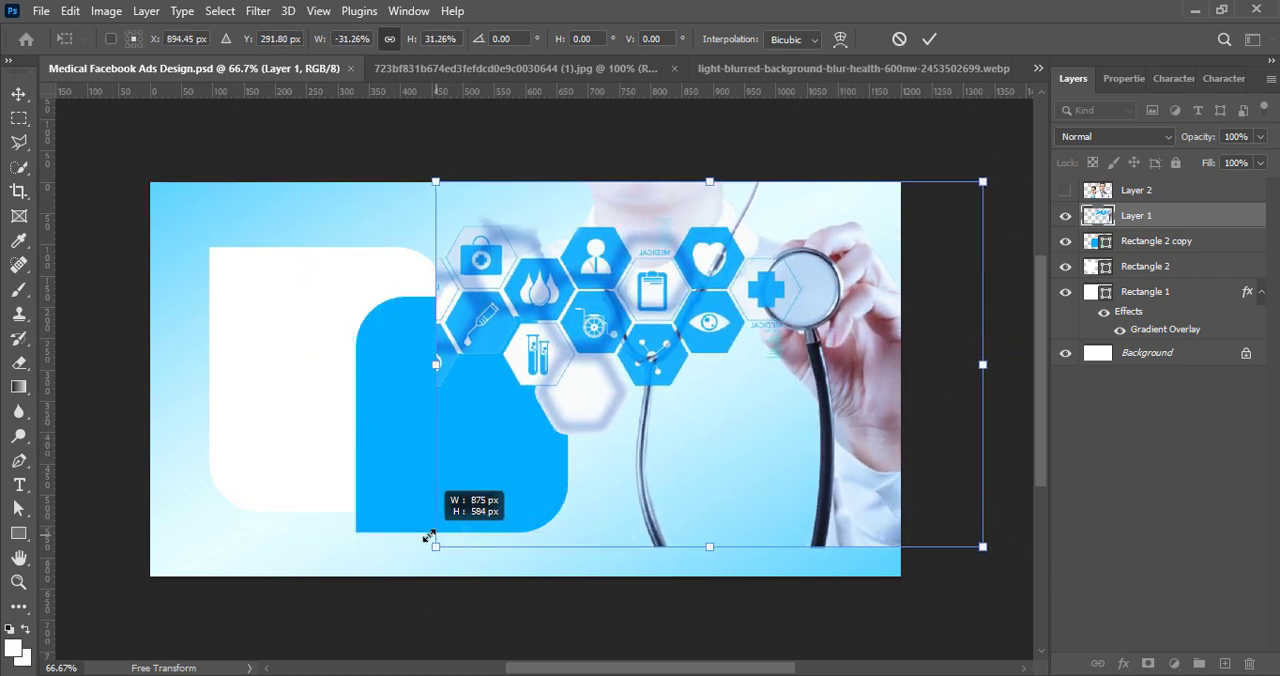
key("Return")
Step: Move Layer 1 below both rounded rectangles, then enlarge the photo to about 114% and reposition it to reach the canvas bottom
left_click_drag(1150, 218, 1152, 277)
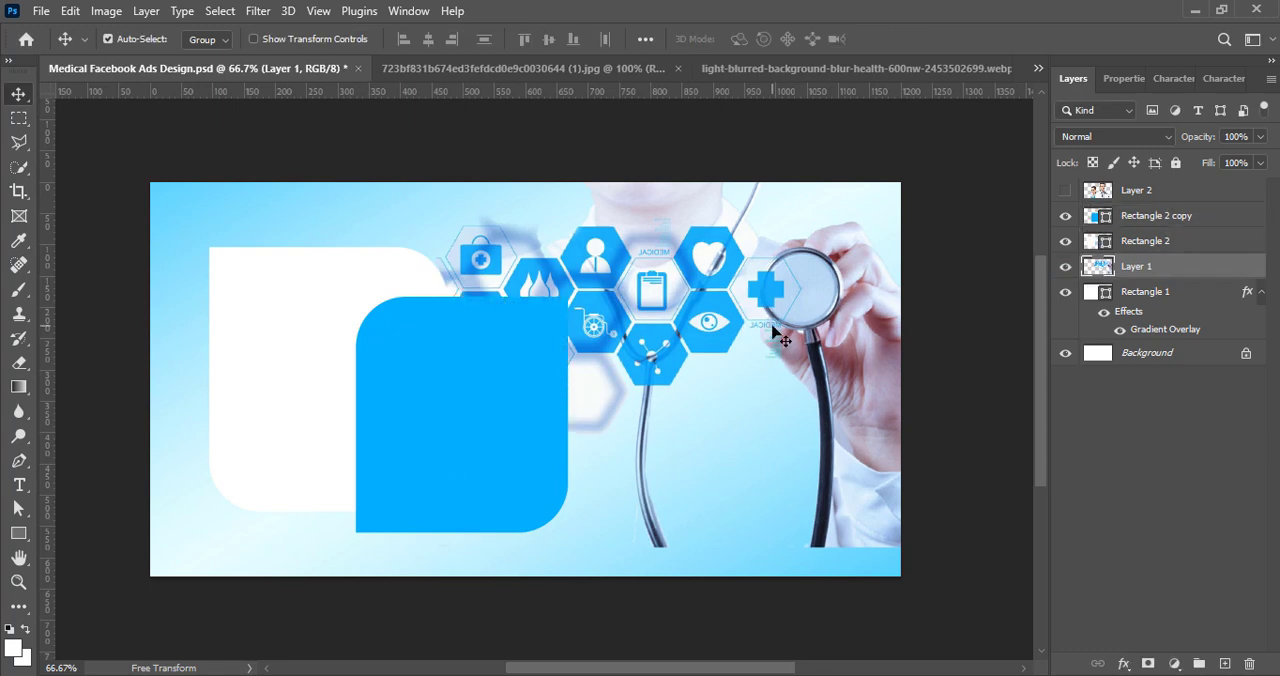
key("ctrl+t")
left_click_drag(434, 549, 350, 584)
left_click_drag(857, 398, 884, 398)
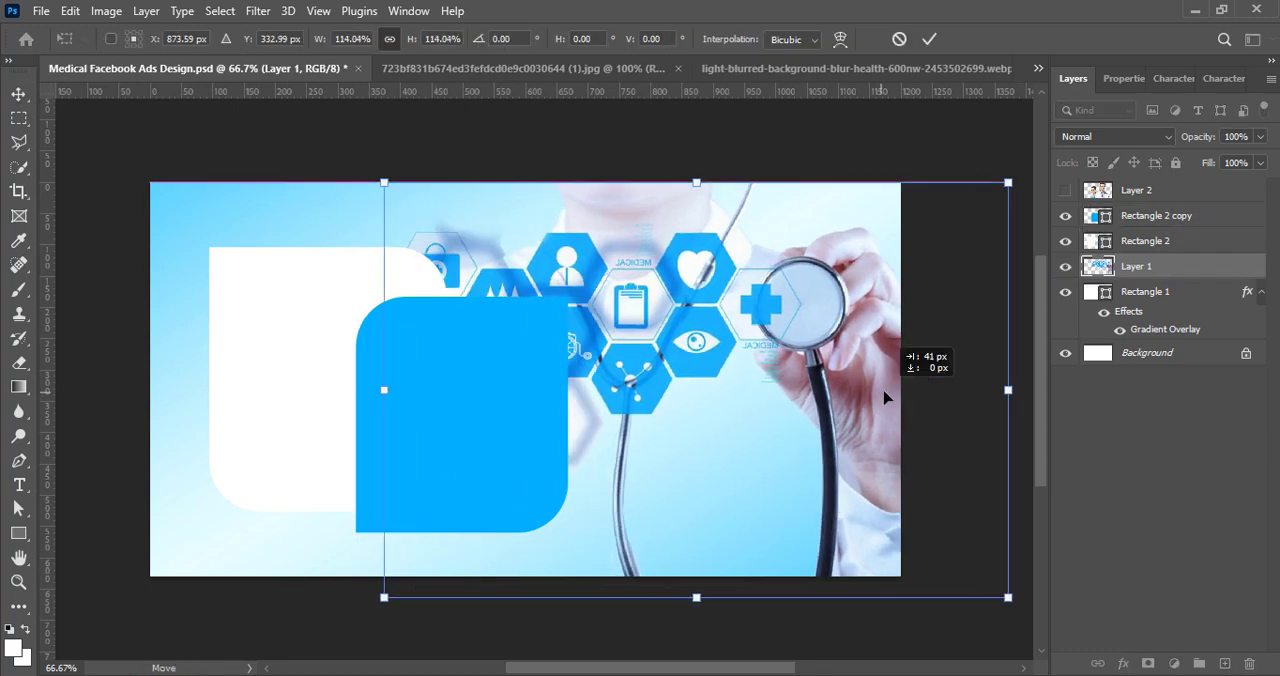
left_click(929, 39)
Step: Apply a Levels adjustment with the Increase Contrast 1 preset to the medical photo layer
left_click(106, 11)
mouse_move(130, 59)
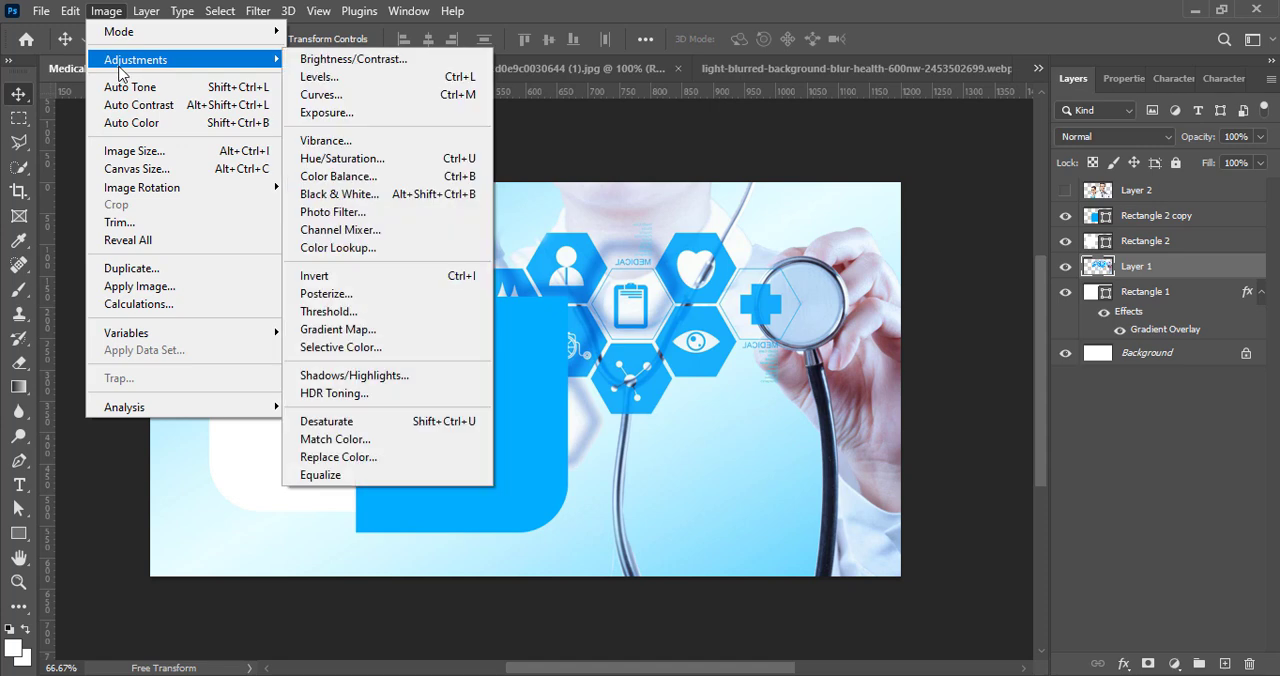
key("ctrl+l")
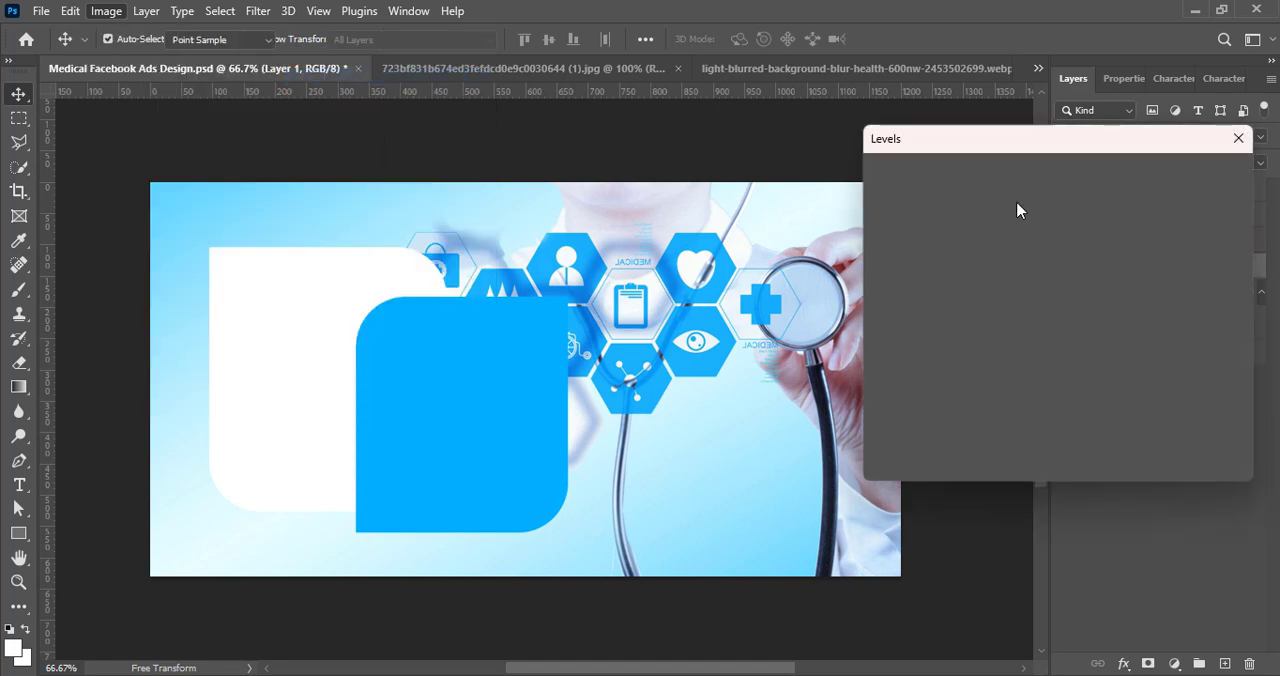
left_click(1017, 171)
left_click(1017, 259)
key("Up")
left_click(1201, 175)
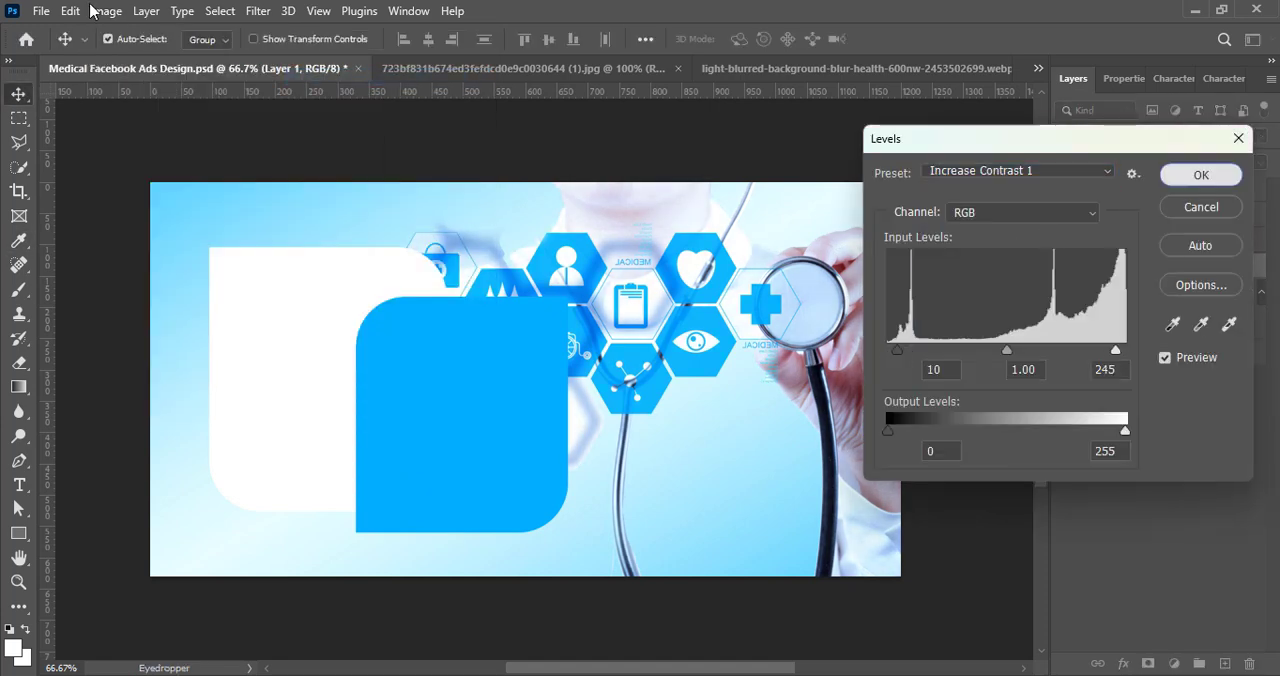
Step: Darken the medical photo layer by applying a darkening preset in another Levels adjustment
left_click(106, 11)
mouse_move(140, 62)
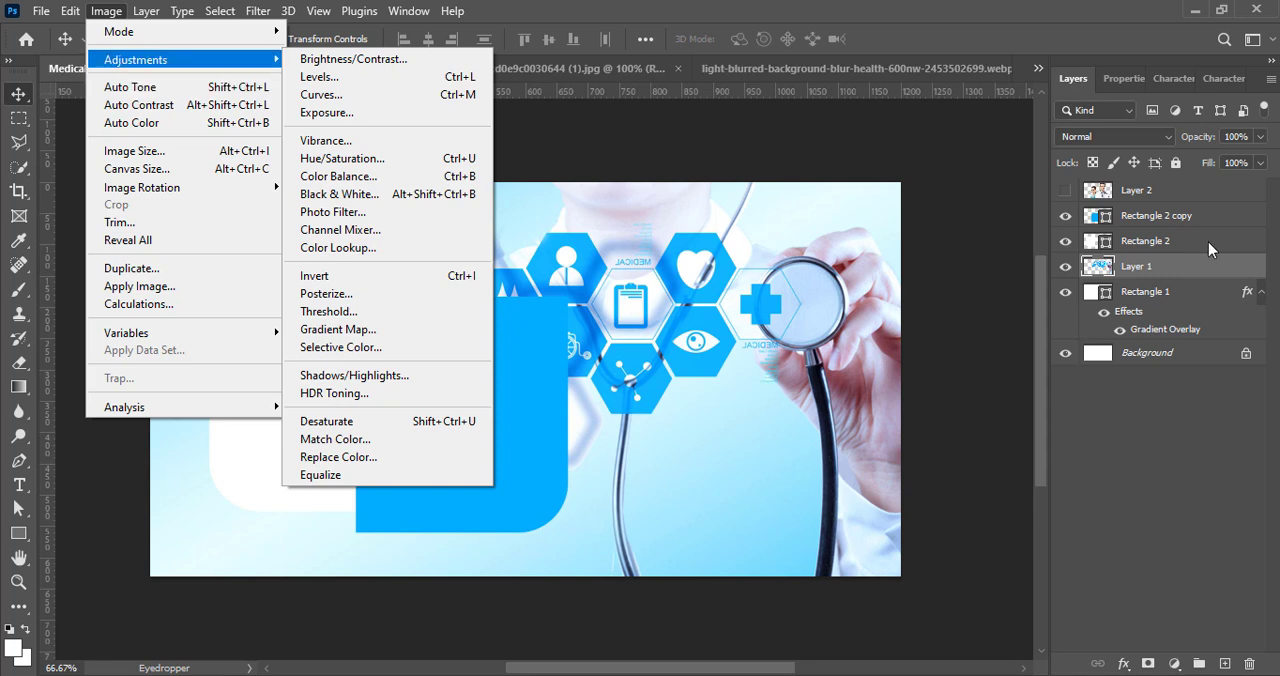
left_click(320, 77)
left_click(1015, 172)
left_click(975, 314)
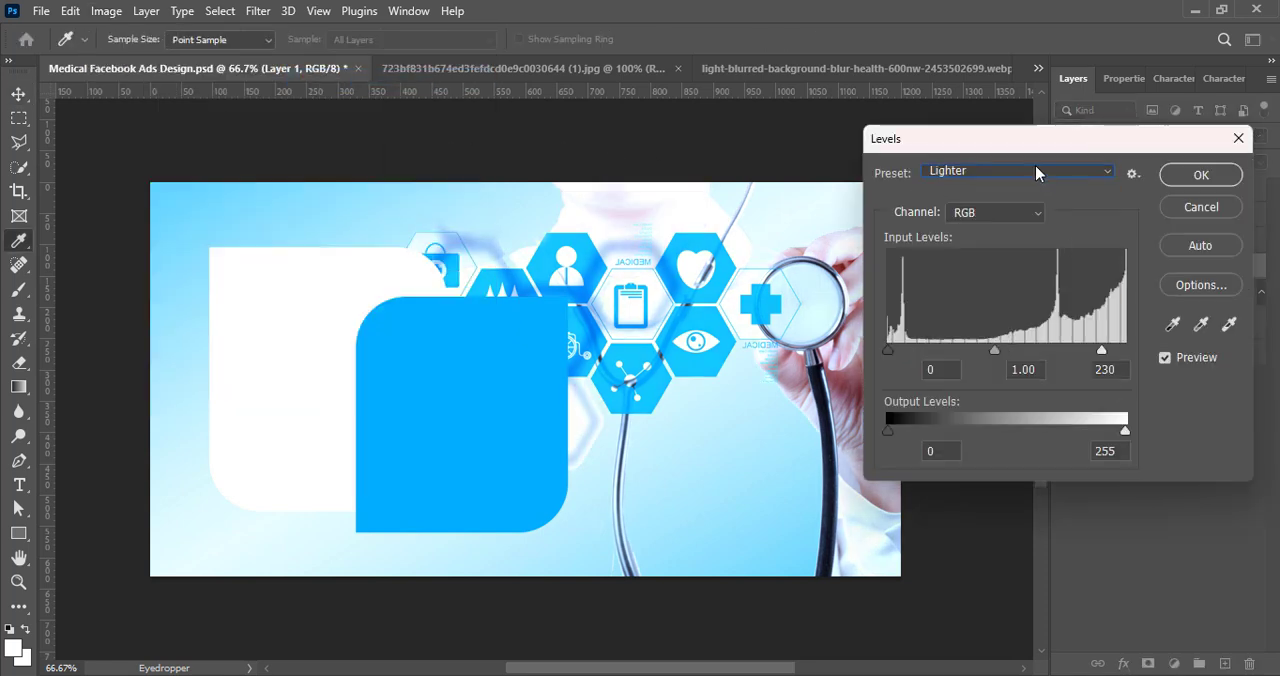
left_click(1035, 173)
left_click(1030, 224)
left_click(1201, 174)
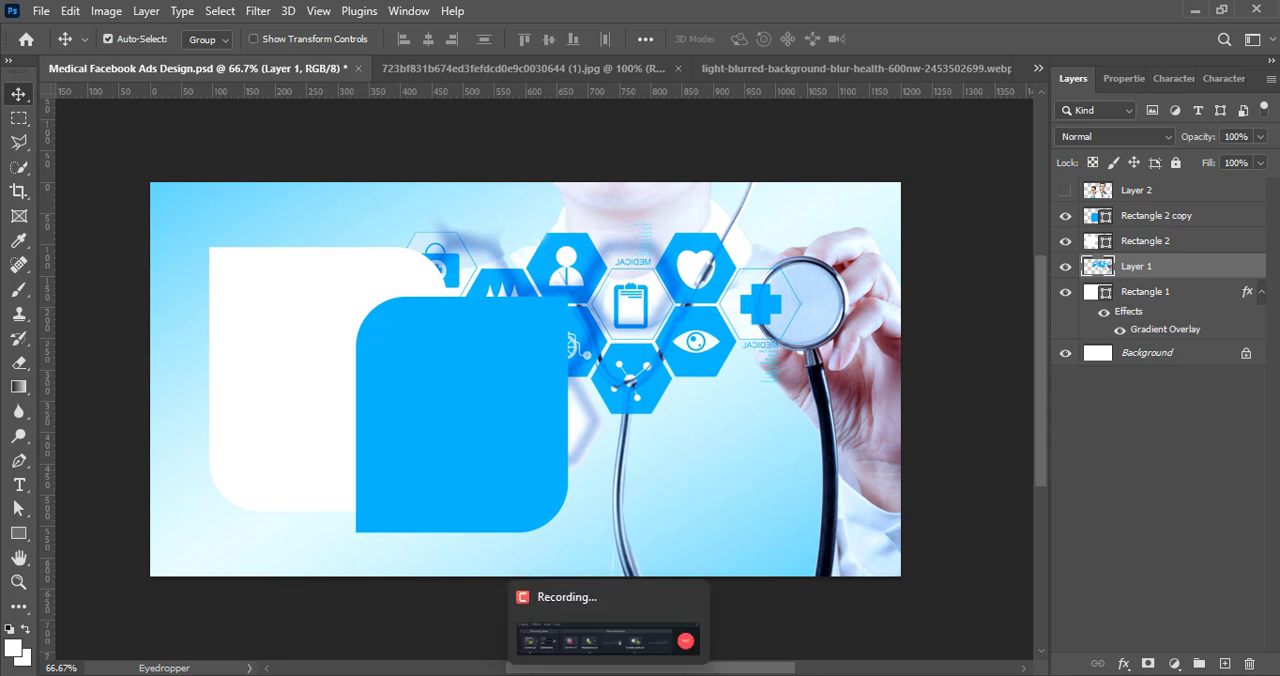
Step: Apply a Gaussian Blur with a 2.3-pixel radius to the medical photo on Layer 1
left_click(1100, 551)
left_click(1141, 265)
left_click(258, 11)
mouse_move(275, 249)
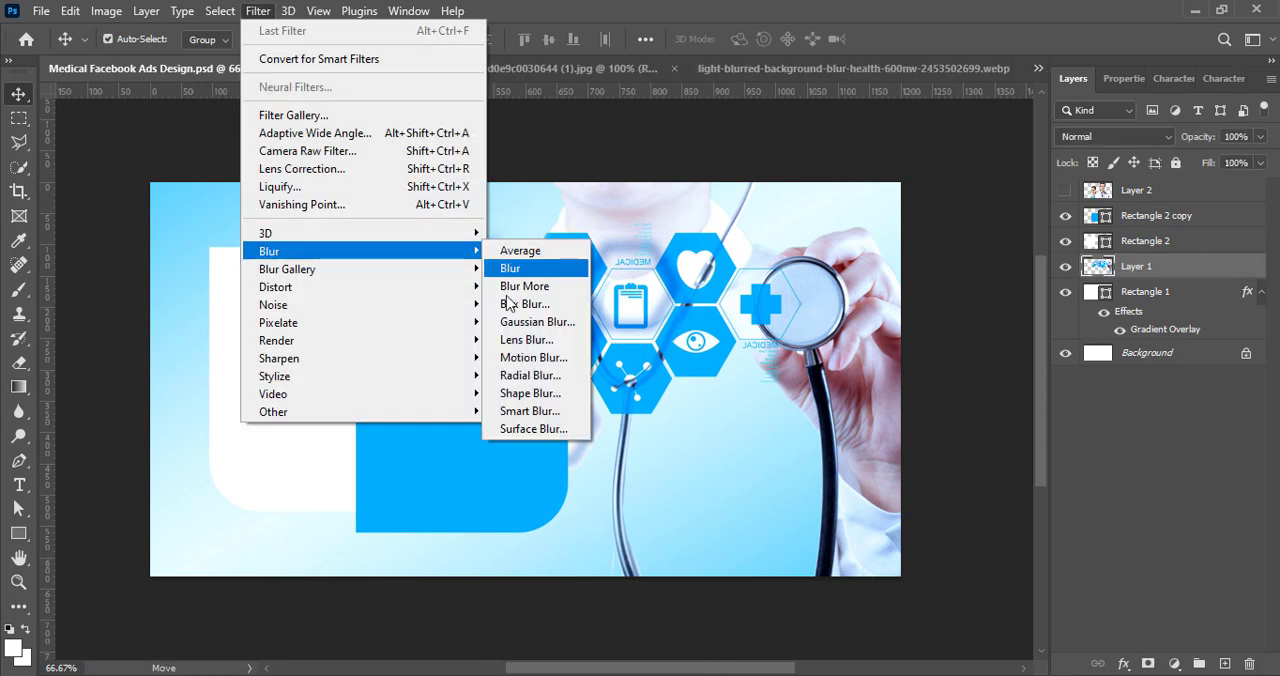
left_click(535, 321)
left_click_drag(1013, 436, 1003, 436)
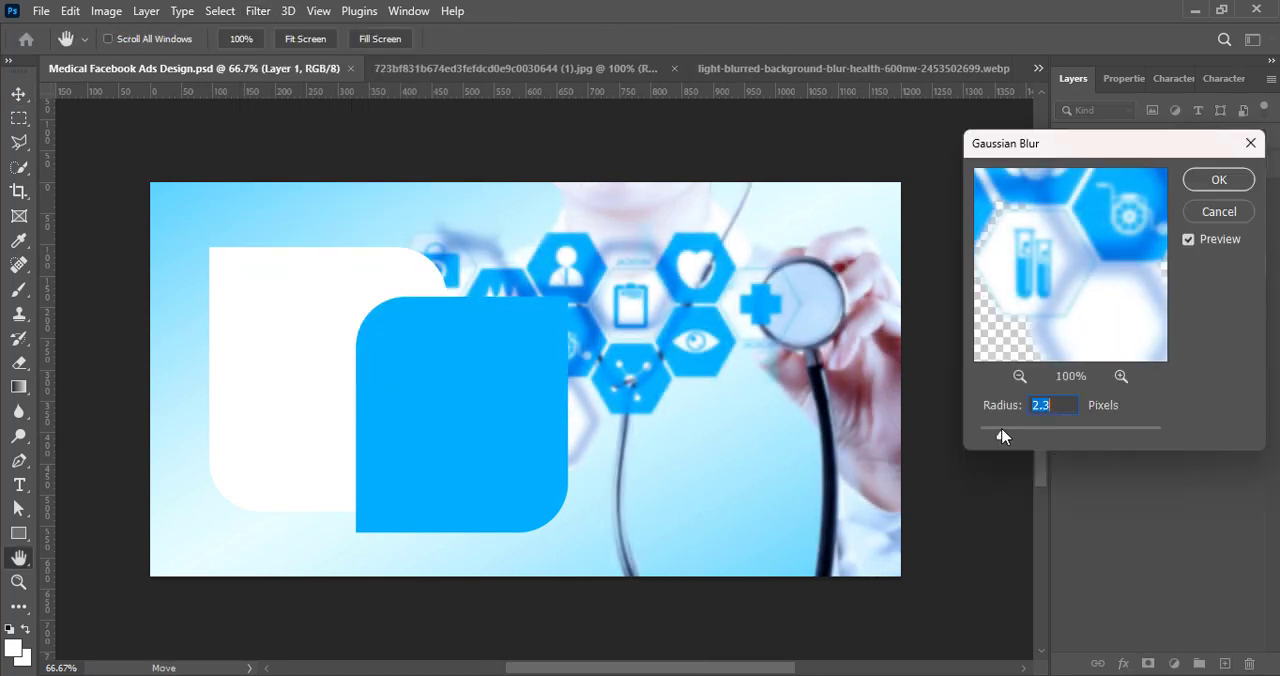
left_click(1207, 182)
Step: Set the medical photo layer's blend mode to Darken and apply Gaussian Blur to it once more
left_click(1114, 136)
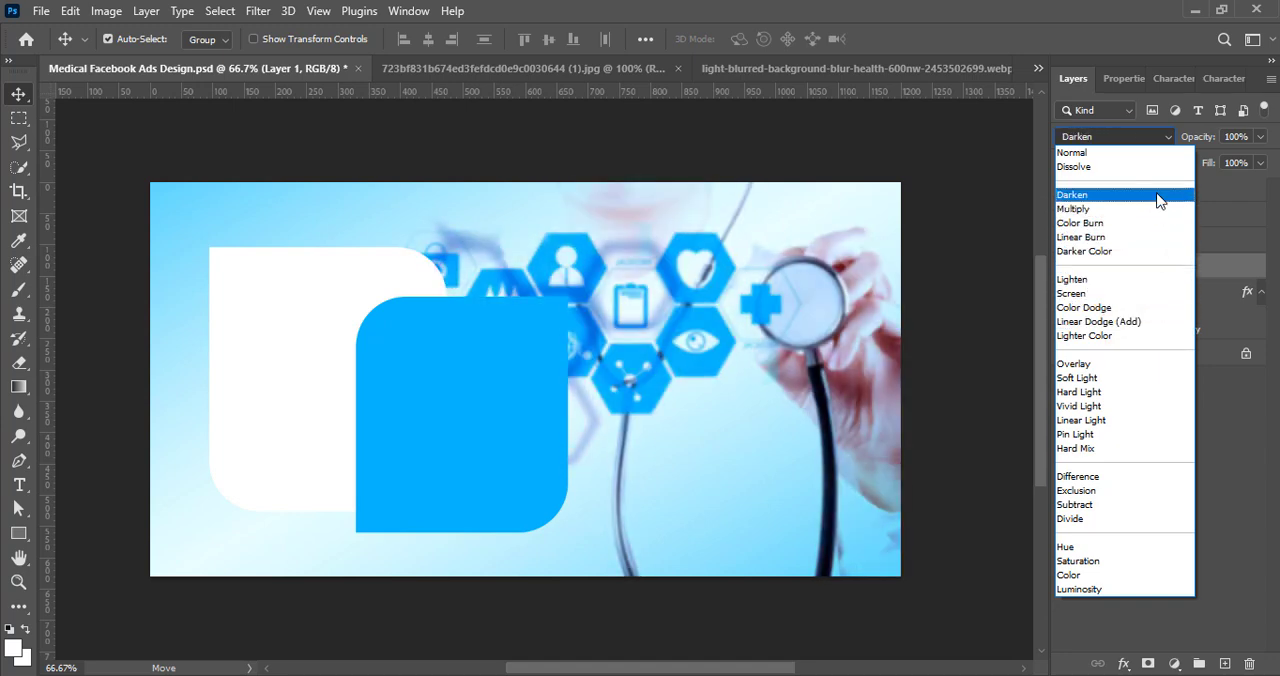
left_click(1158, 200)
left_click(257, 11)
mouse_move(455, 248)
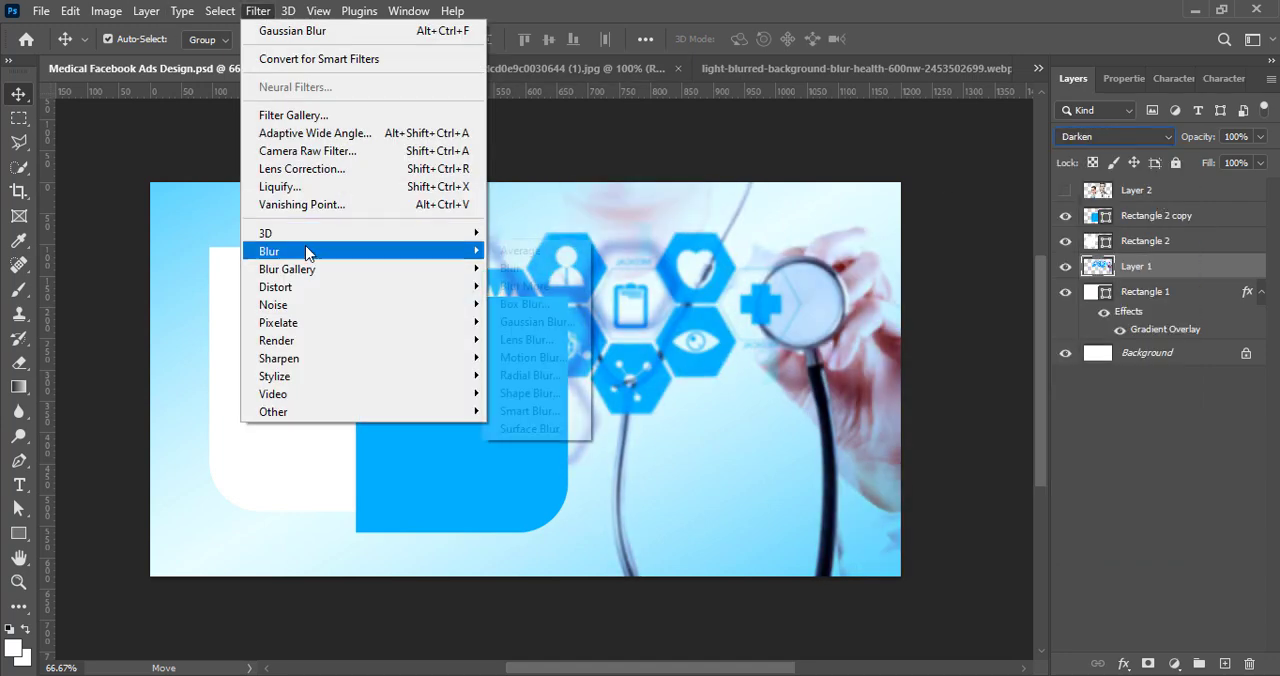
left_click(530, 322)
left_click(1223, 180)
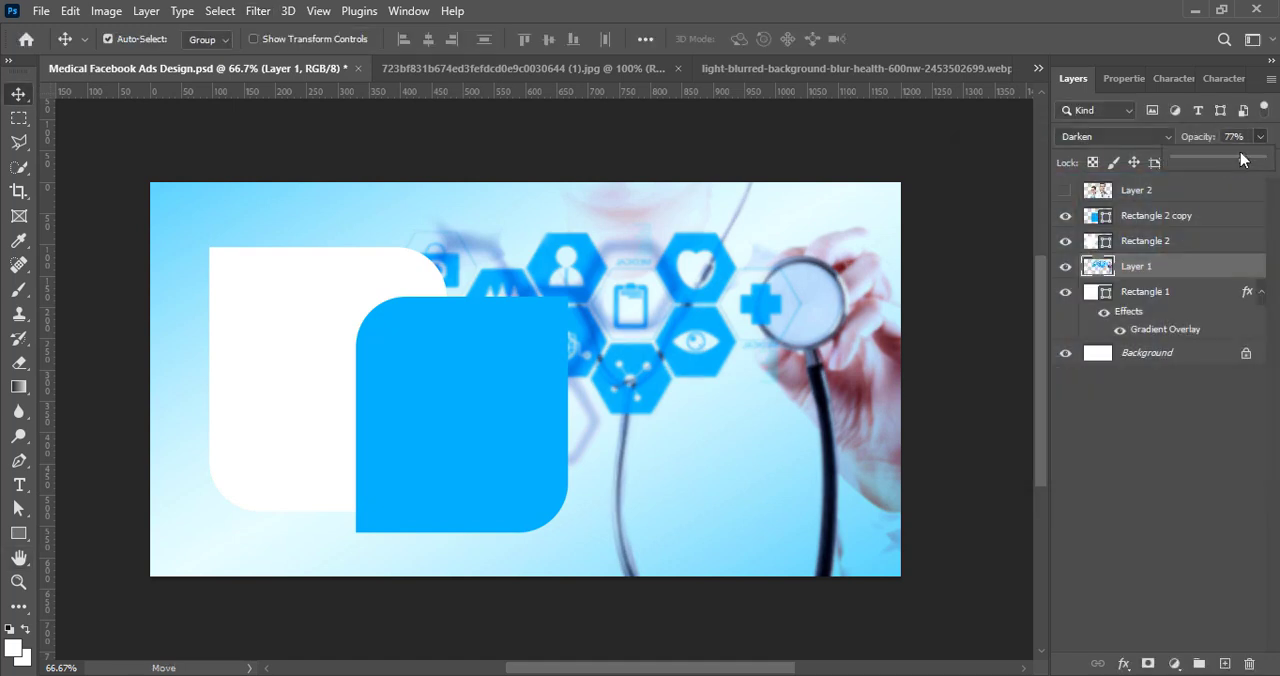
Step: Lower the medical photo layer's opacity to 46% and scale it down to about 94.6%
left_click_drag(1241, 160, 1218, 511)
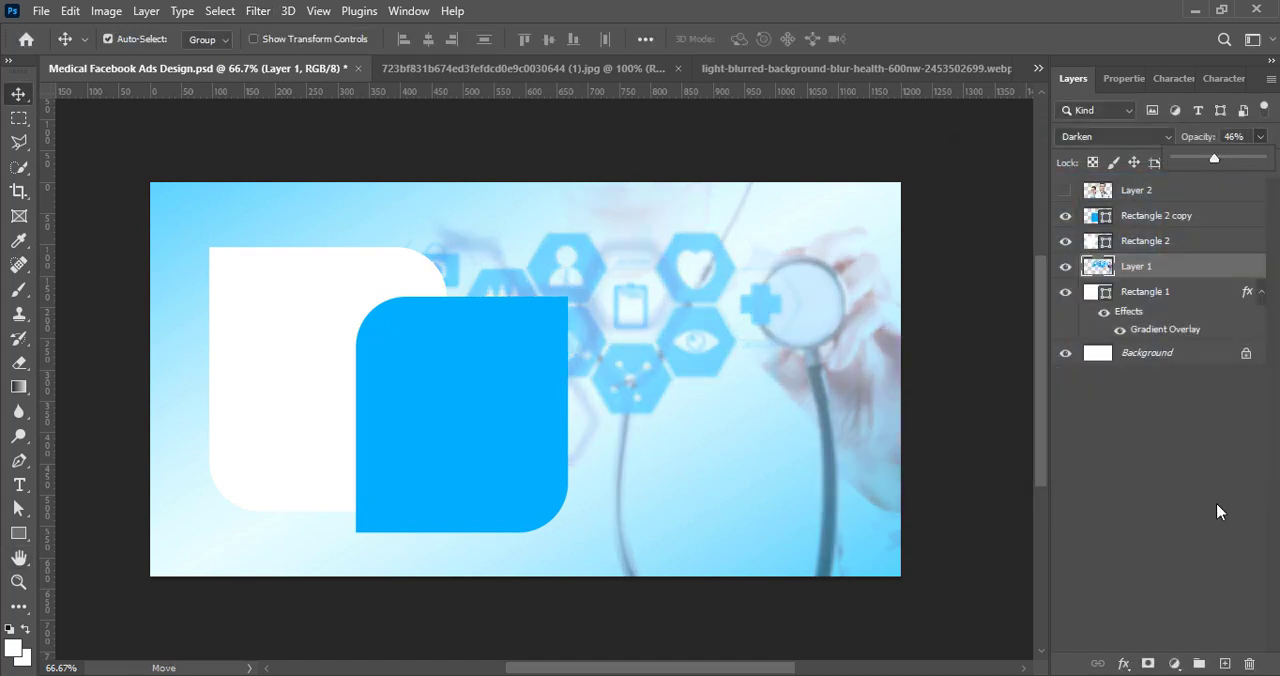
key("ctrl+t")
left_click_drag(786, 598, 792, 588)
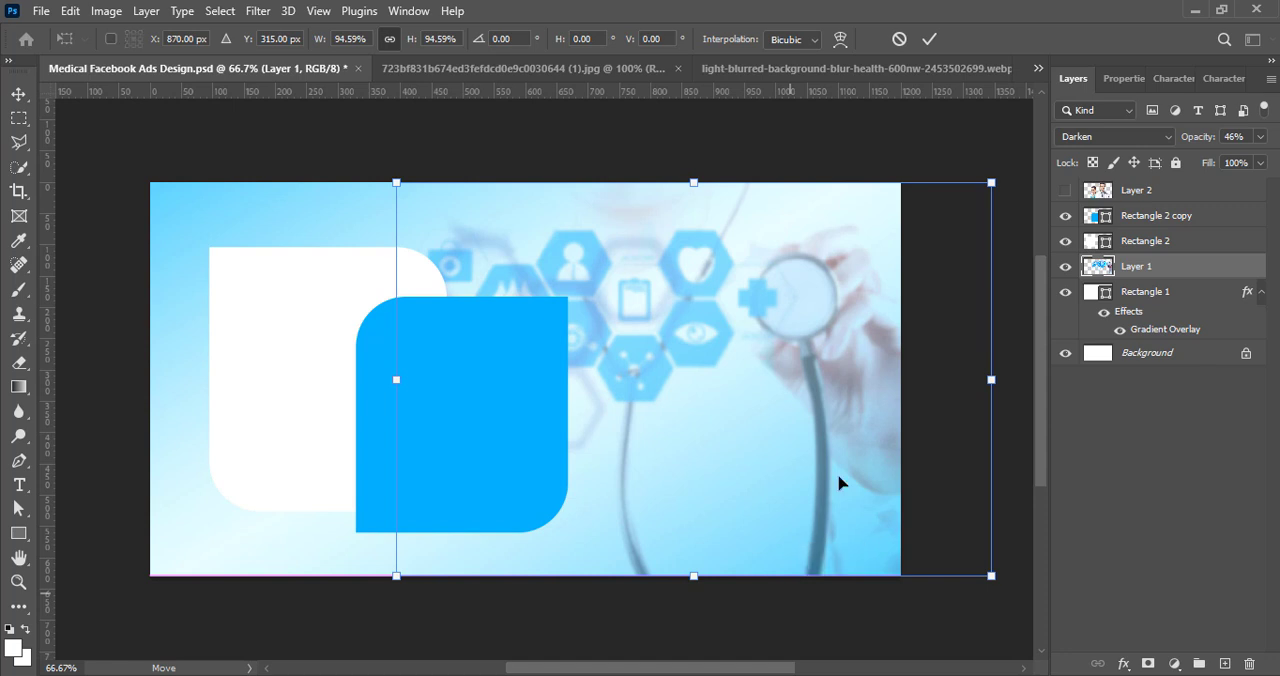
key("Return")
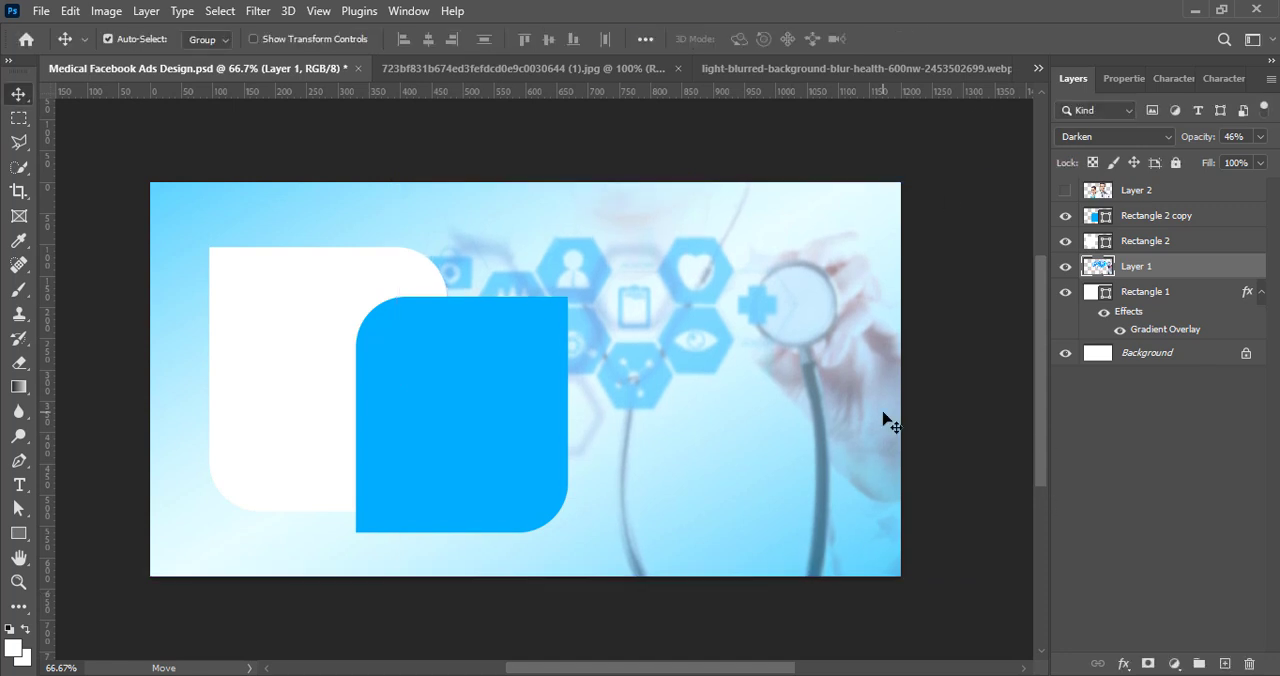
Step: Nudge the medical photo down and scale it to about 94% so it meets the canvas's bottom edge
key("shift+Down")
key("shift+Down")
key("ctrl+t")
left_click_drag(691, 600, 690, 577)
left_click(920, 40)
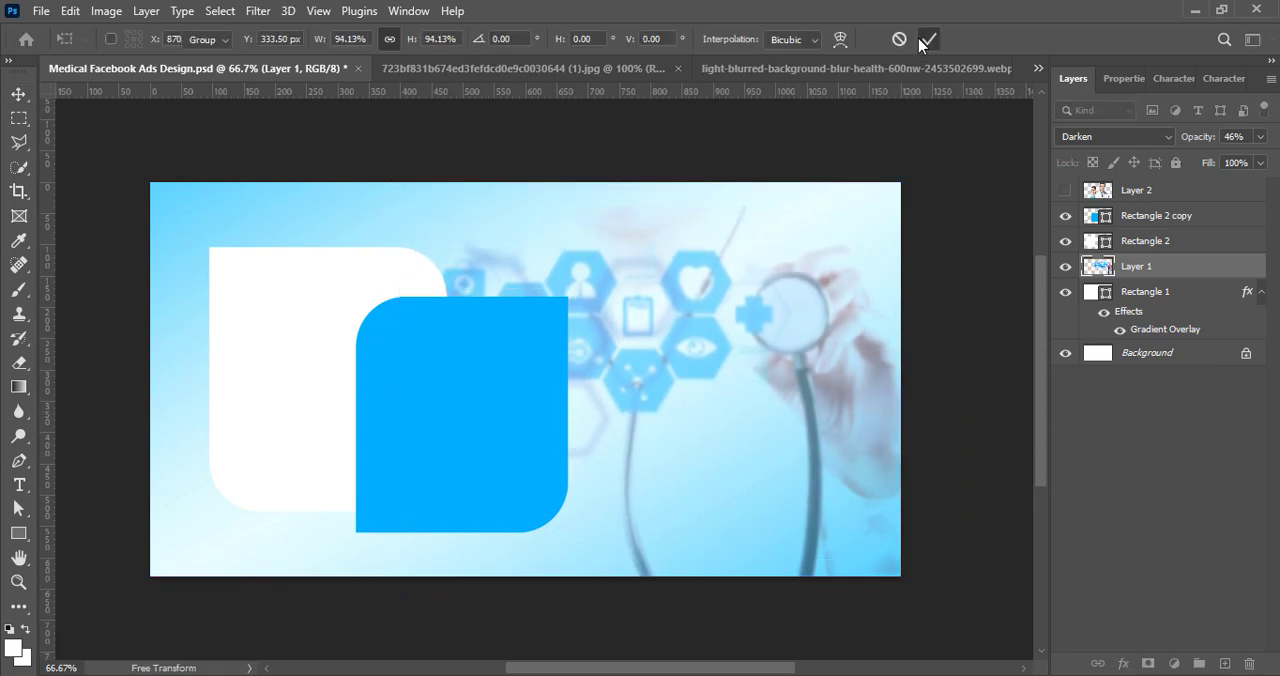
Step: Fade the lower-left area of the medical photo with a soft 300 px Eraser, and deselect the layer
key("e")
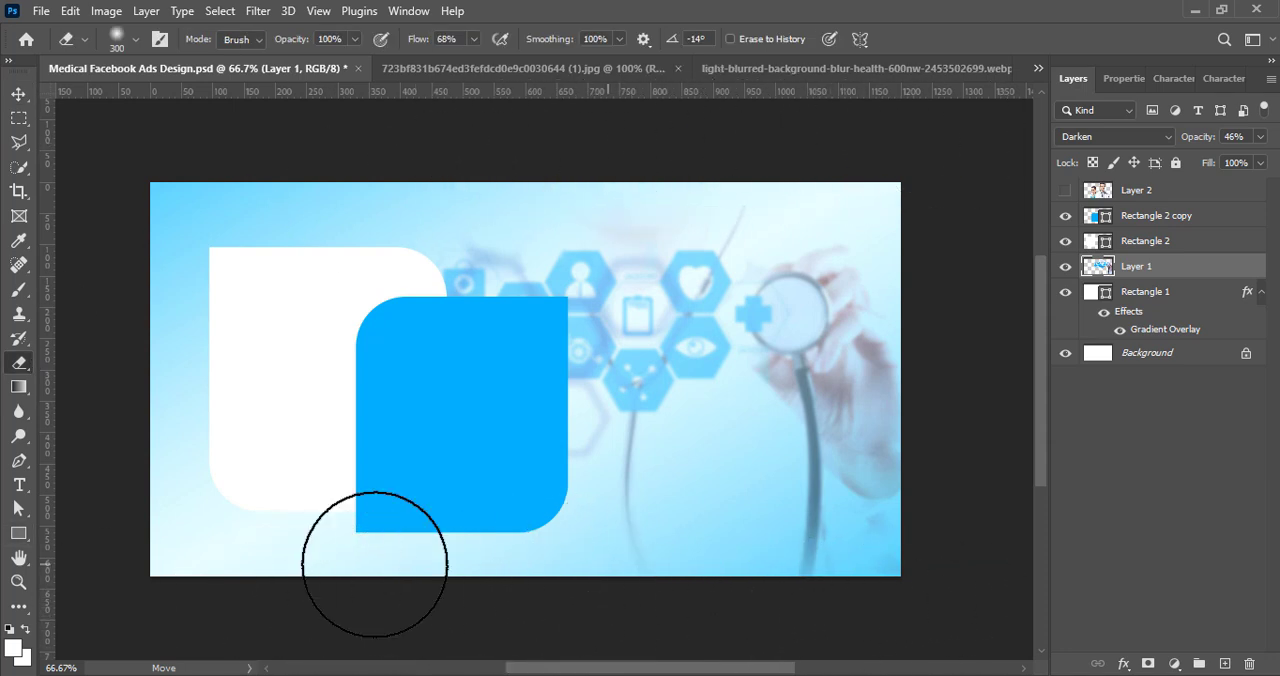
left_click(14, 97)
left_click(1128, 531)
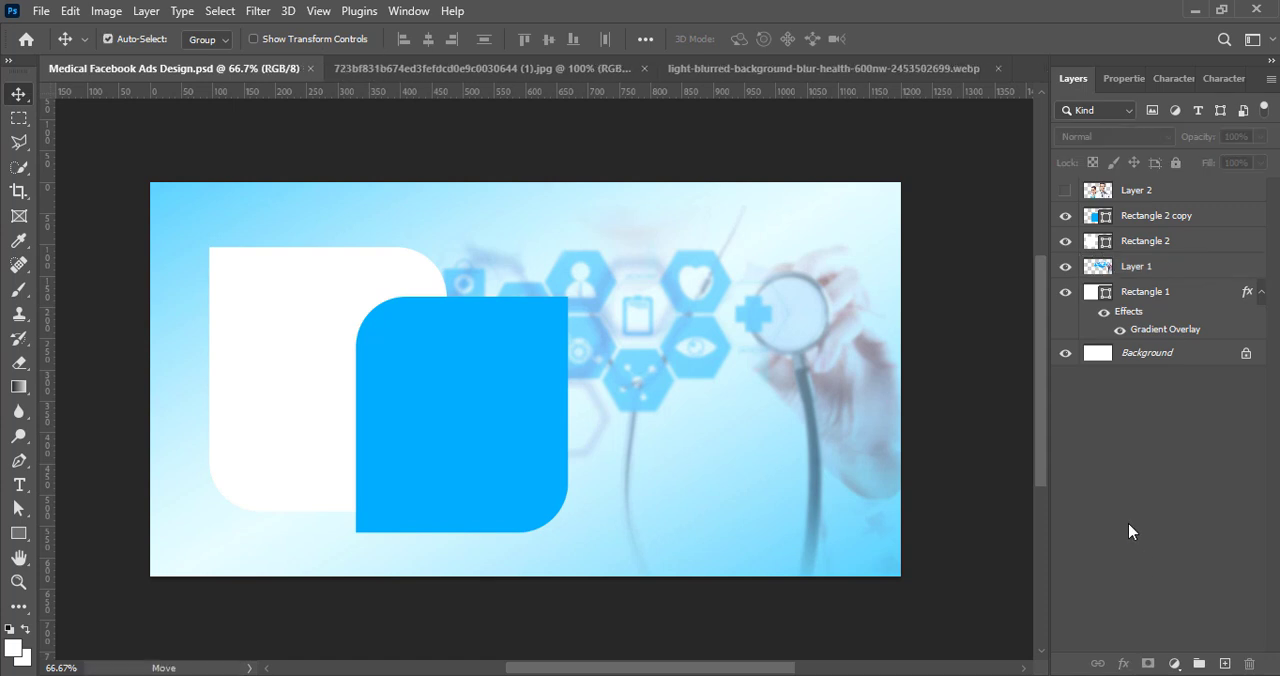
Step: Show the doctors photo on Layer 2, scale it down and place it over the white rounded rectangle
left_click(1068, 192)
left_click(705, 490)
key("ctrl+t")
left_click_drag(934, 477, 452, 475)
left_click(929, 39)
left_click(106, 11)
mouse_move(180, 59)
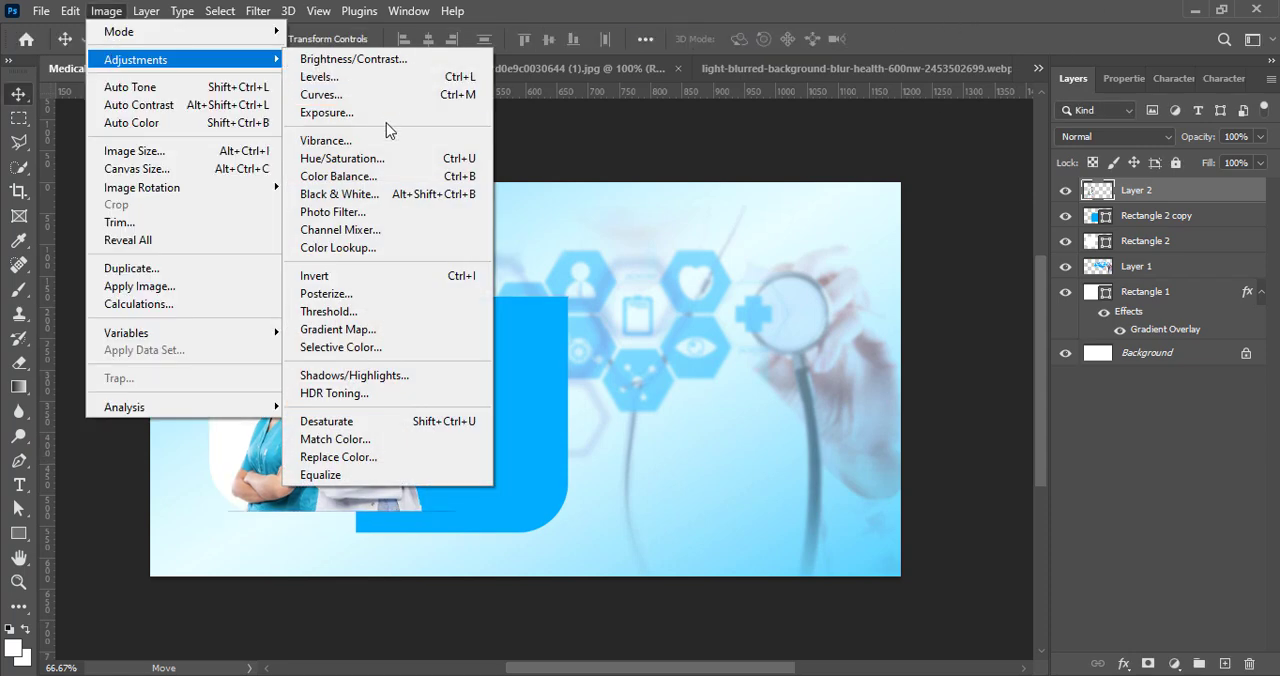
left_click(326, 140)
left_click(940, 57)
Step: Apply a Levels adjustment with the Increase Contrast 1 preset to the doctors photo on Layer 2
left_click(106, 11)
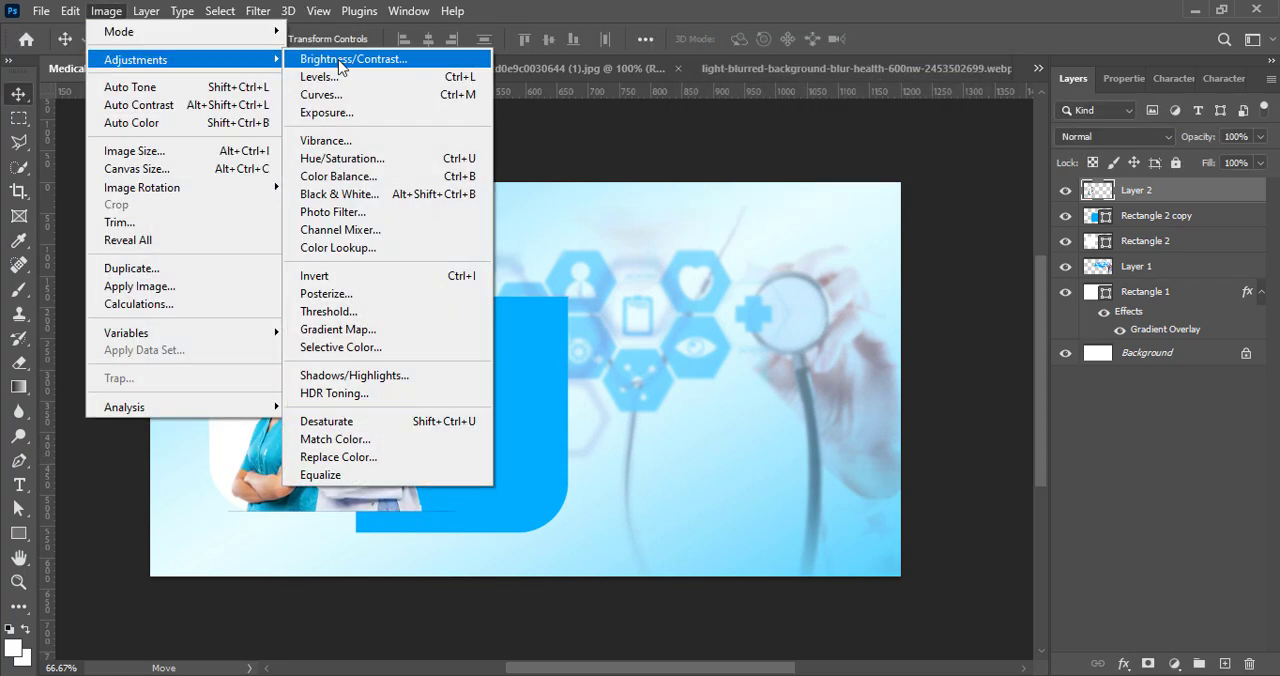
left_click(337, 77)
left_click(1012, 172)
left_click(1003, 262)
left_click(1004, 172)
left_click(1004, 245)
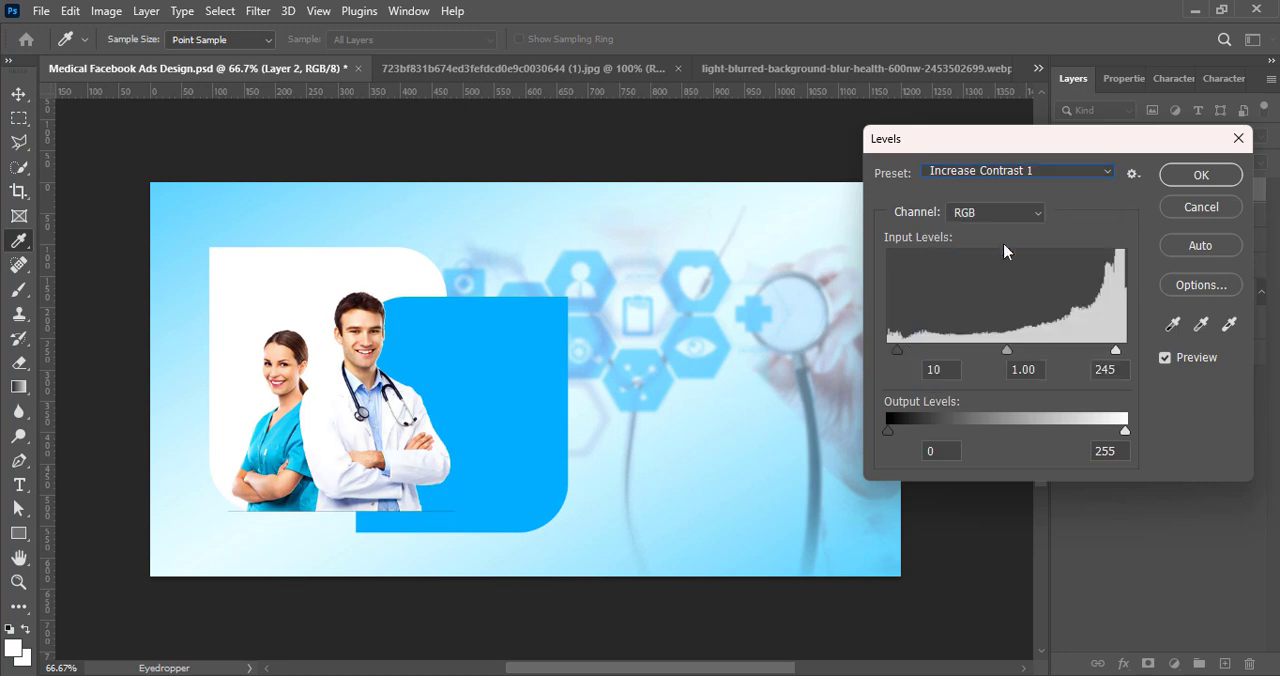
left_click(1201, 175)
Step: Apply a Curves adjustment to the doctors photo, pulling the RGB curve's midpoint slightly down
left_click(106, 11)
mouse_move(180, 59)
left_click(340, 92)
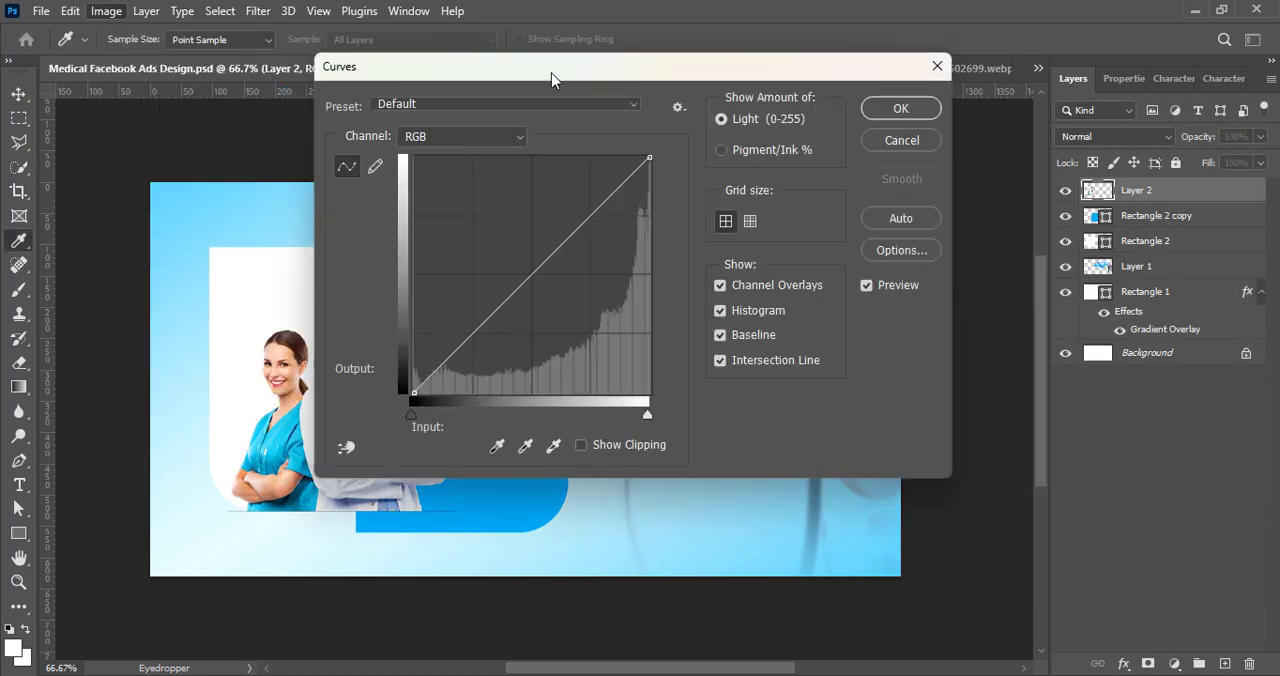
left_click_drag(551, 79, 685, 95)
left_click_drag(665, 291, 665, 309)
left_click(1036, 122)
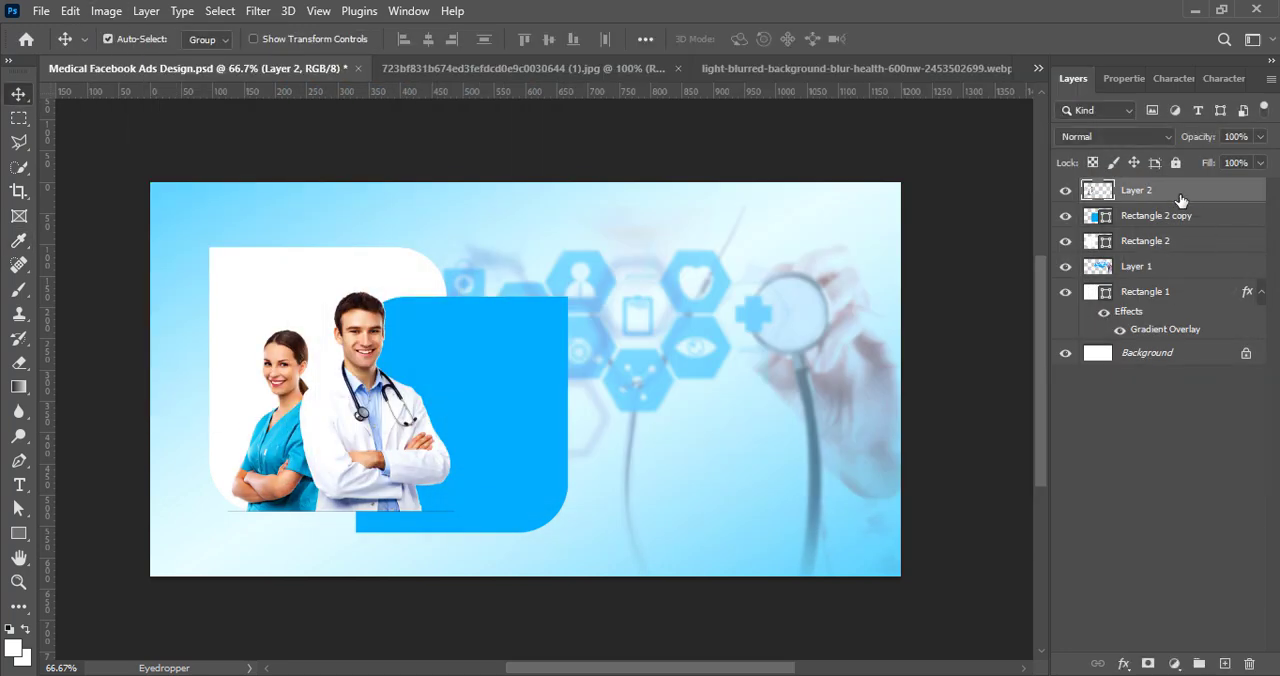
Step: Move Layer 2 below Rectangle 2 copy and clip it to the white rounded rectangle, Rectangle 2
left_click_drag(1180, 200, 1176, 229)
right_click(1146, 228)
key("Escape")
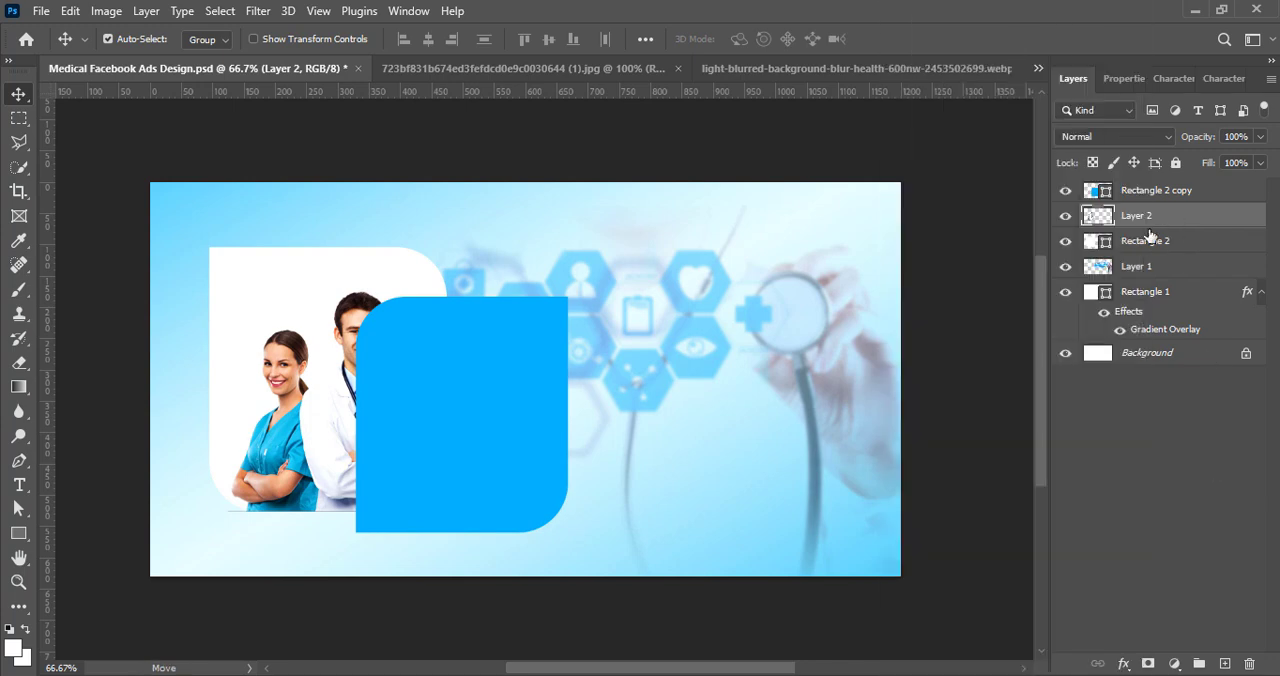
right_click(1150, 232)
left_click(954, 384)
Step: Enlarge the clipped doctors photo to about 112%, flip it horizontally and shift it toward the white rectangle's left edge
key("ctrl+t")
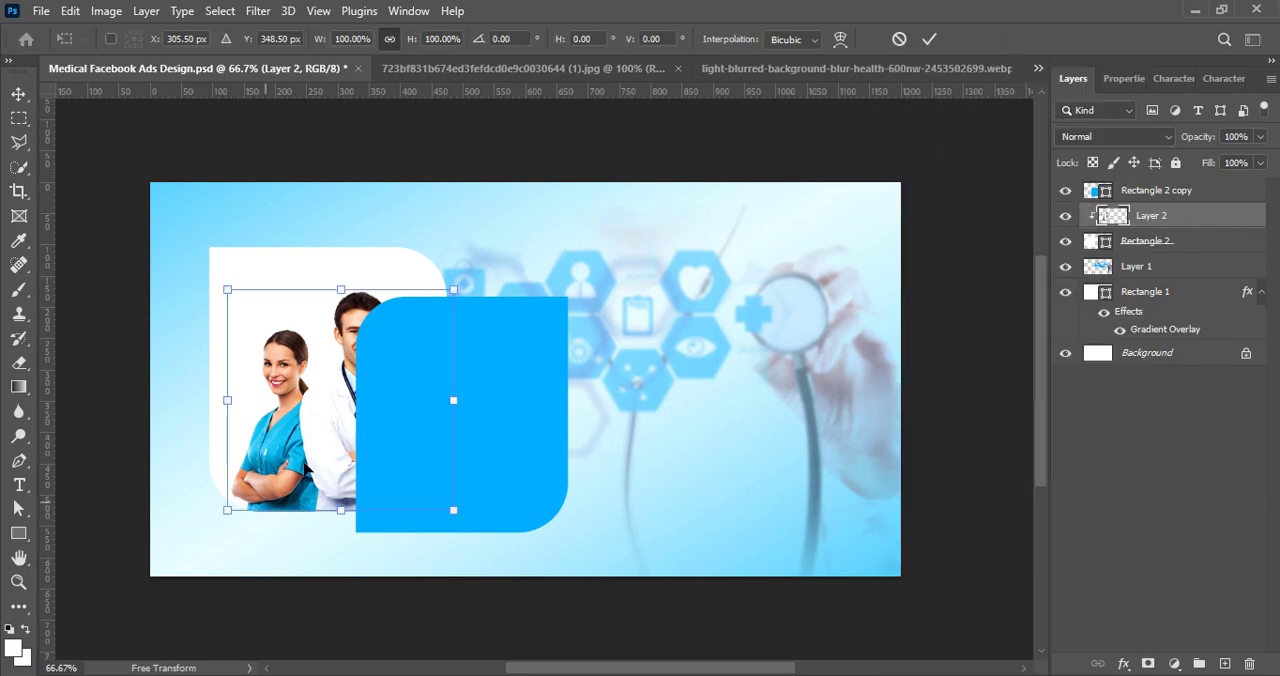
left_click_drag(340, 289, 348, 270)
left_click_drag(316, 430, 322, 431)
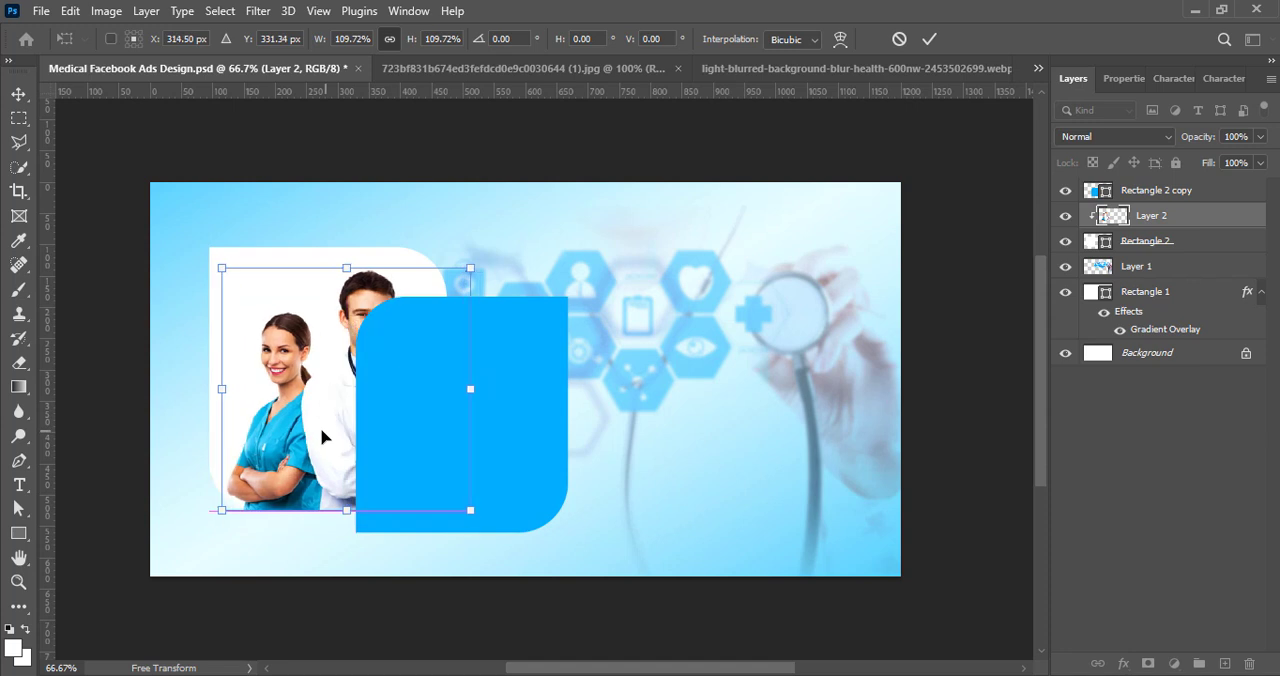
left_click_drag(339, 266, 339, 262)
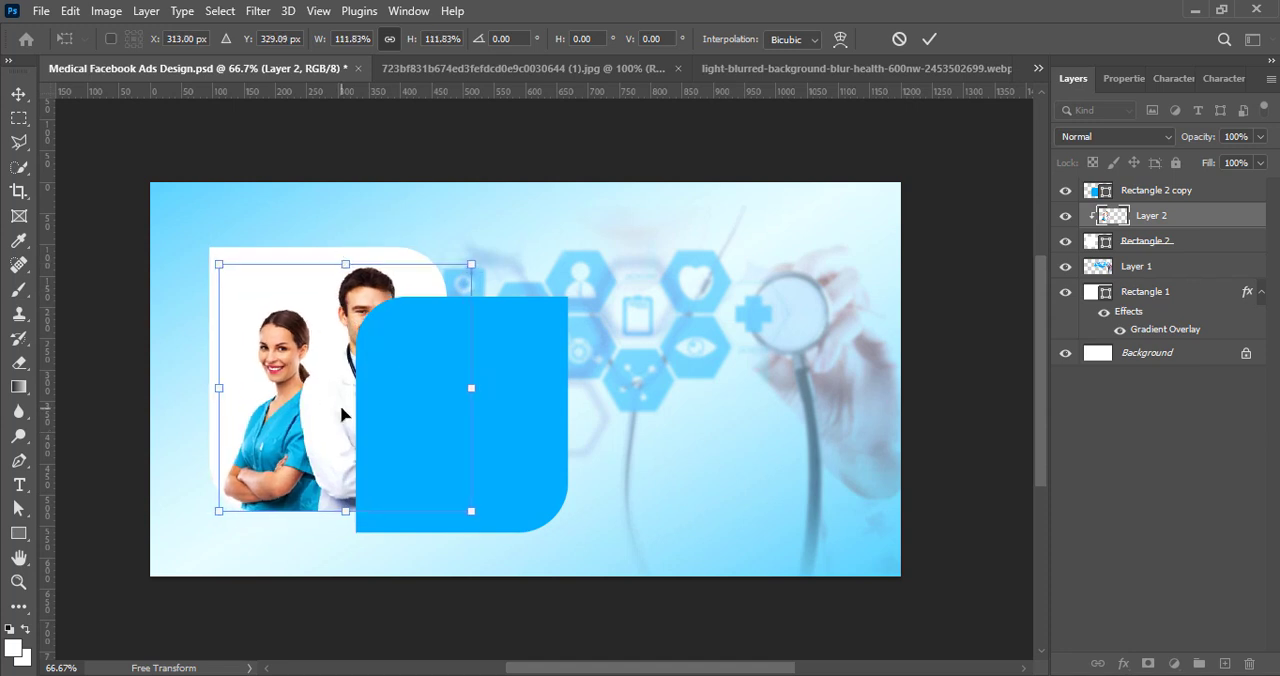
left_click_drag(345, 414, 341, 414)
right_click(281, 388)
left_click(353, 648)
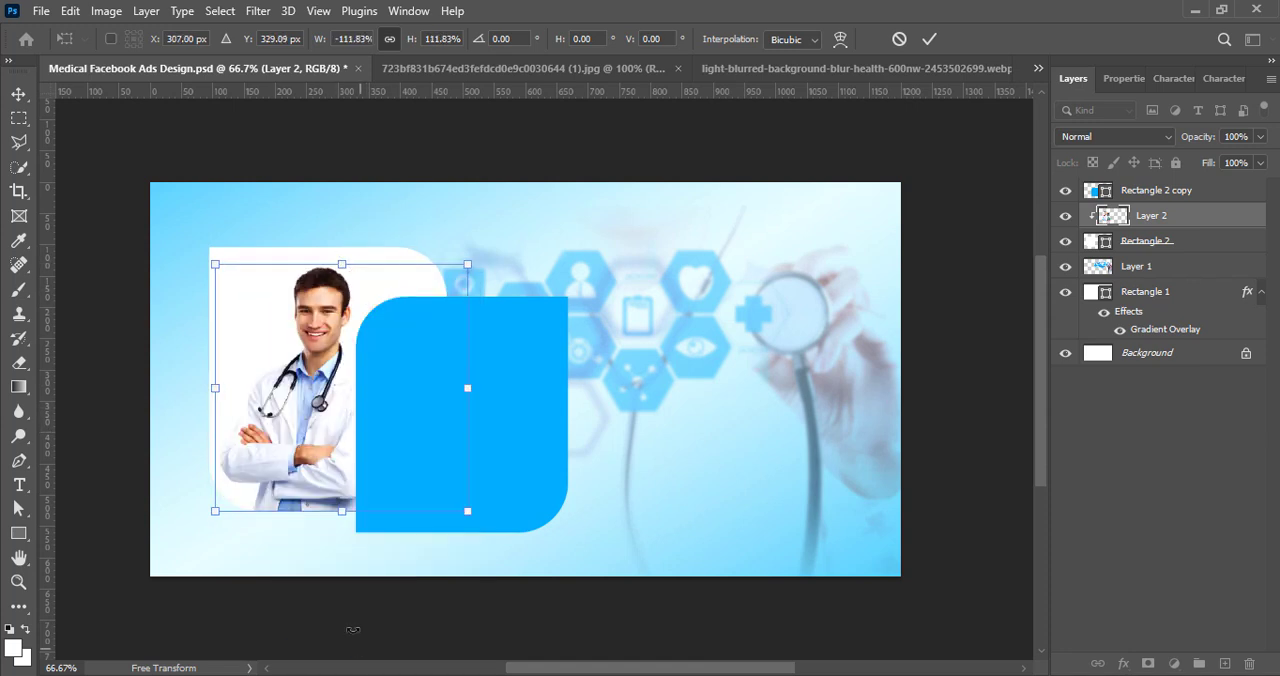
left_click_drag(343, 444, 330, 441)
left_click(929, 38)
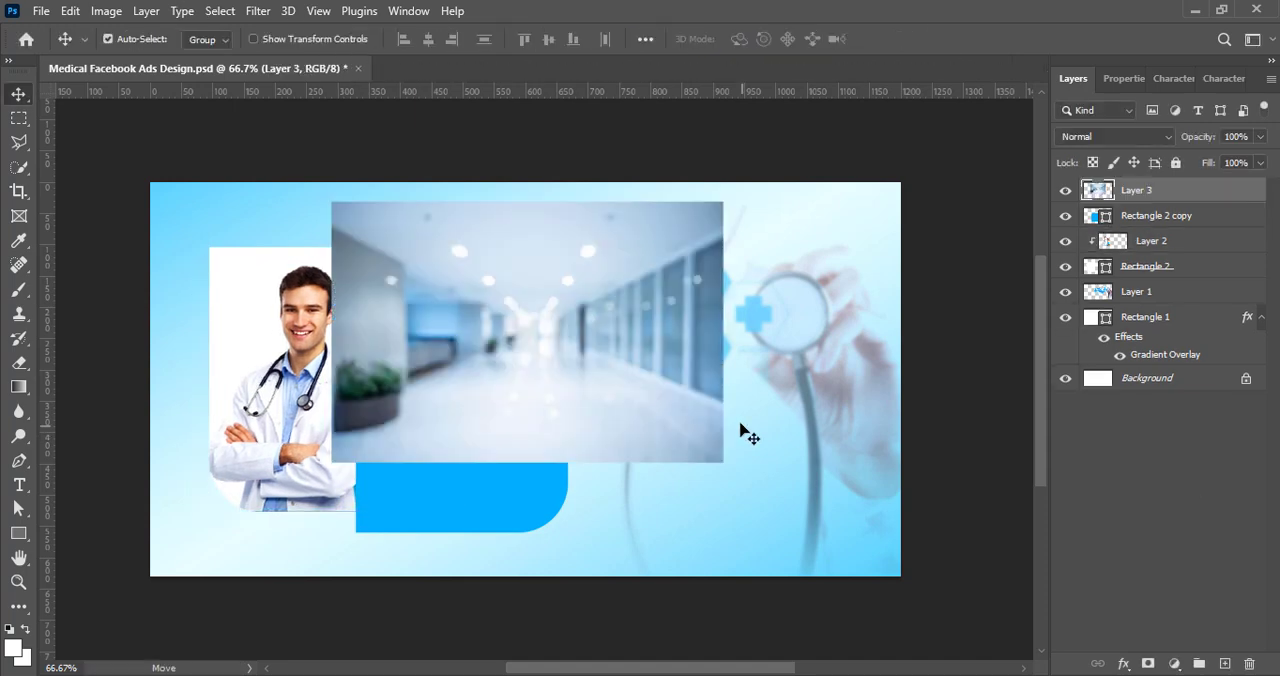
Step: Reposition the hospital corridor photo on Layer 3 and apply Hue/Saturation with the Increase Saturation preset
left_click_drag(745, 432, 762, 459)
left_click(106, 10)
left_click(345, 160)
left_click(610, 128)
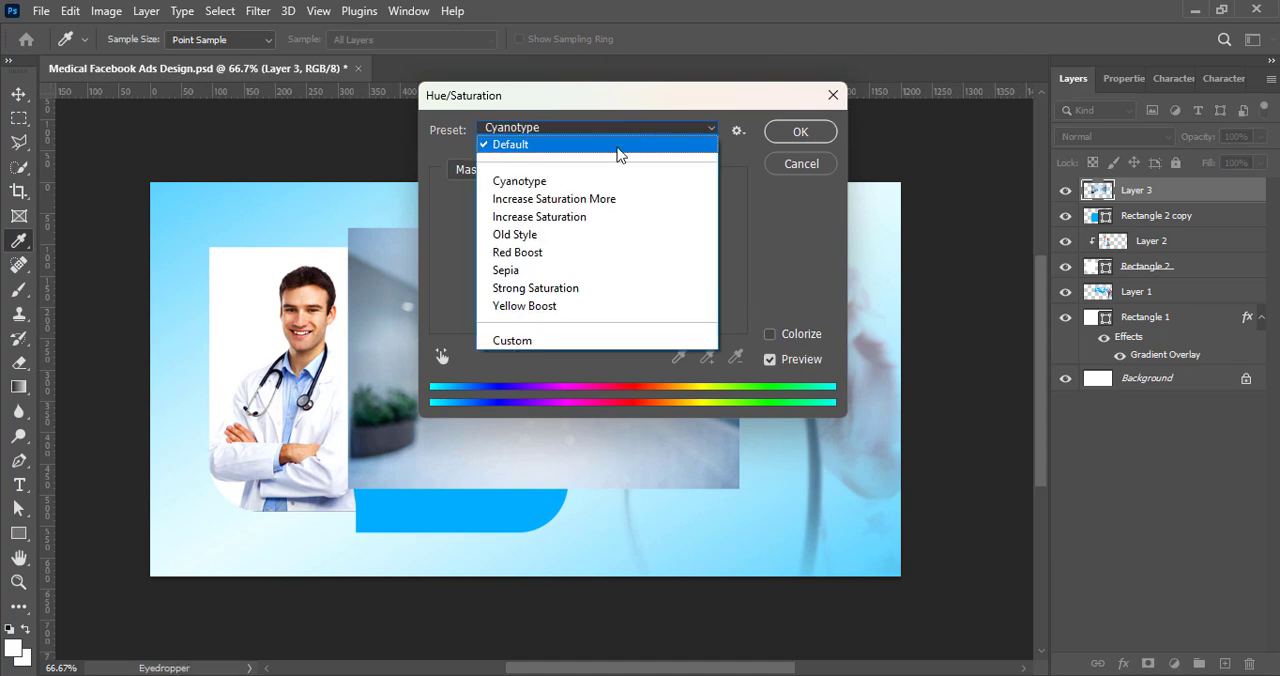
left_click(539, 216)
left_click(800, 131)
Step: Apply a Levels adjustment with the Lighter preset to the hospital corridor photo on Layer 3
left_click(106, 10)
mouse_move(191, 57)
left_click(320, 76)
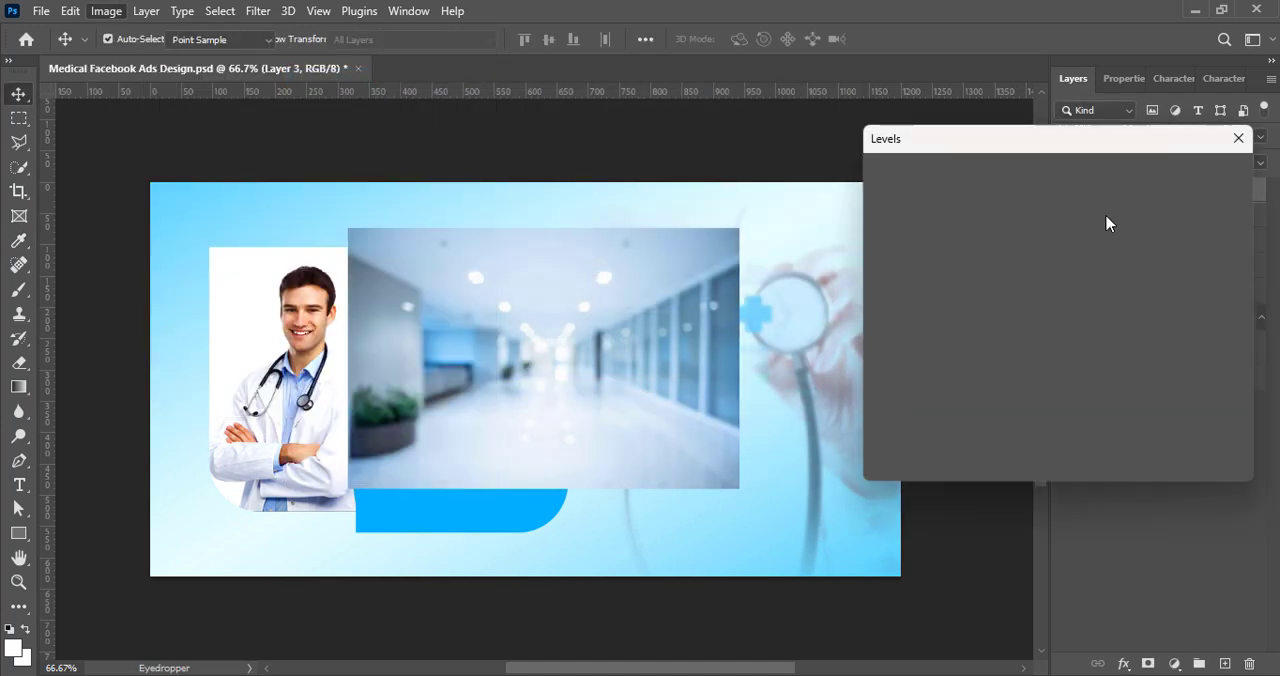
left_click(1000, 172)
left_click(988, 314)
left_click(994, 175)
left_click(988, 314)
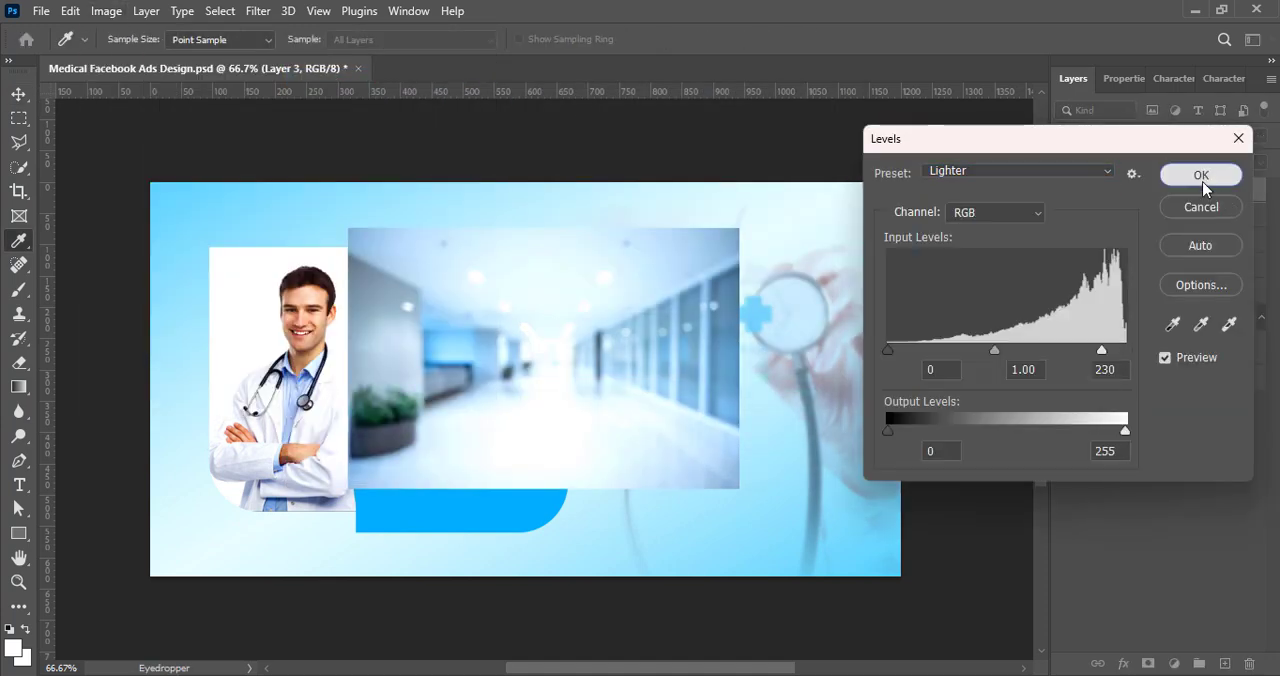
left_click(1201, 175)
Step: Move Layer 3 below Layer 2 within the clipping mask and scale it to about 105% to fill the rounded rectangle
key("v")
left_click_drag(1150, 190, 1180, 252)
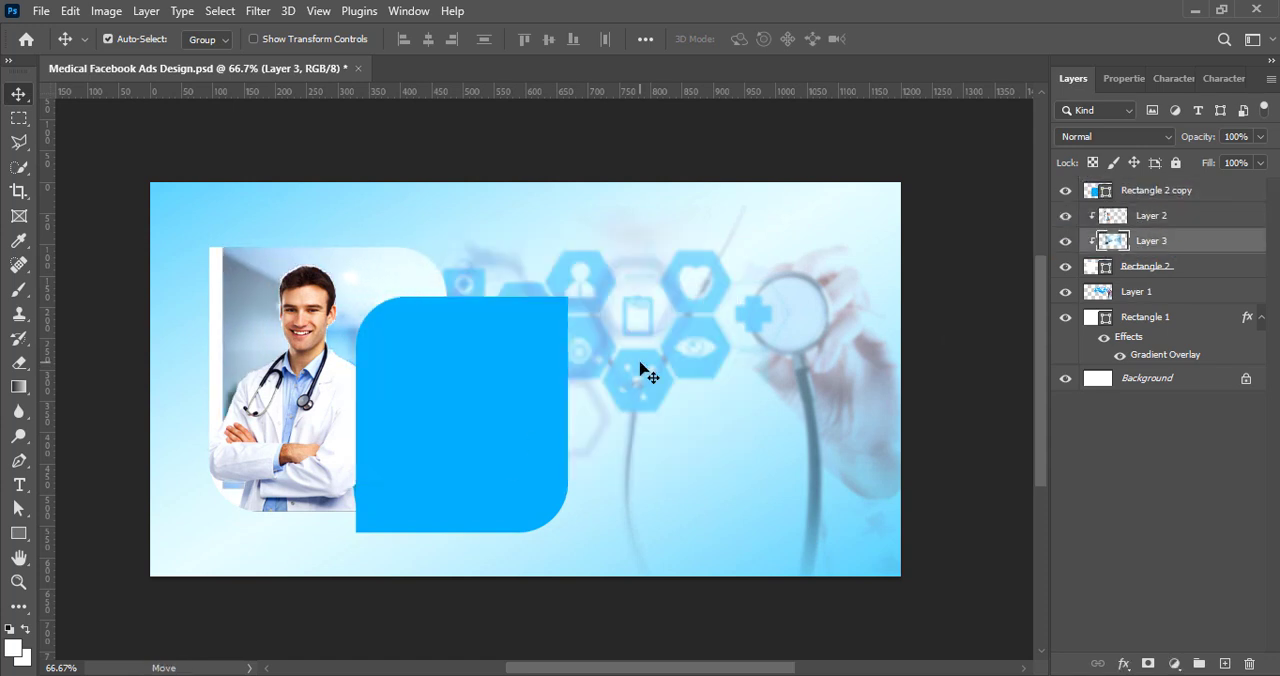
key("ctrl+t")
left_click_drag(304, 361, 297, 380)
left_click_drag(380, 508, 380, 520)
left_click_drag(379, 399, 373, 395)
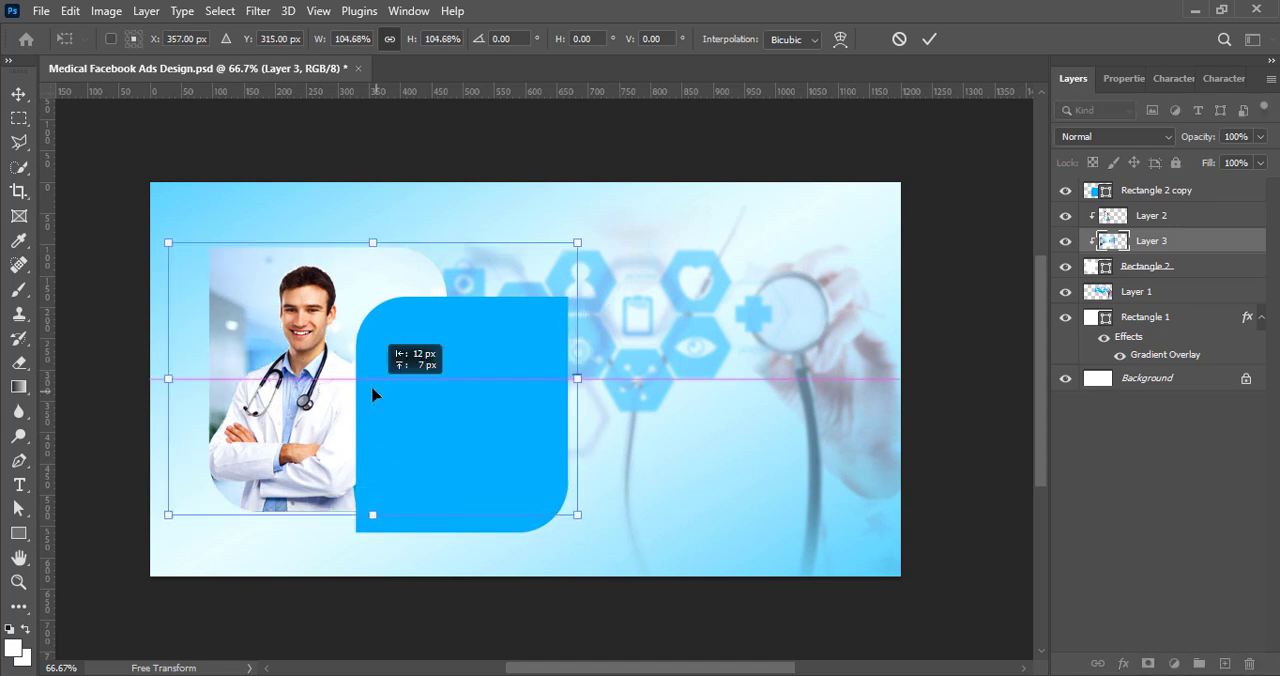
left_click(930, 39)
Step: Set the blue rounded rectangle's blend mode to Soft Light and change its fill to a darker blue
left_click(372, 452)
left_click(1160, 137)
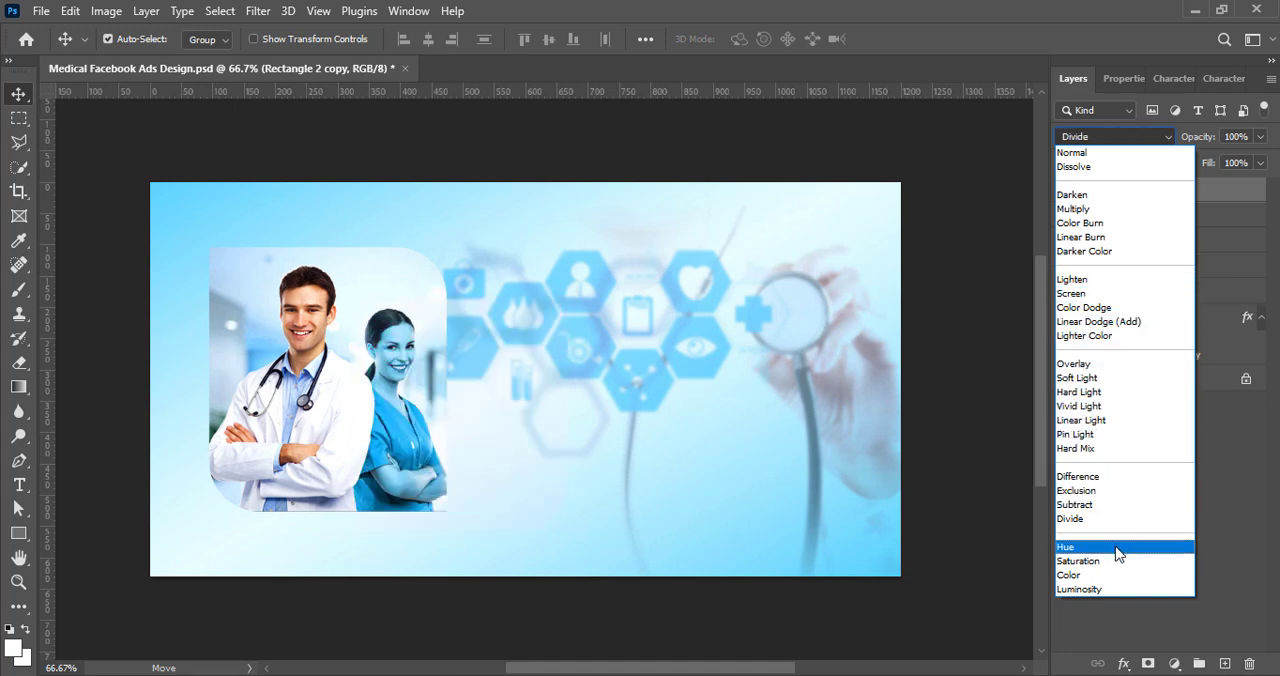
left_click(1104, 378)
double_click(1100, 194)
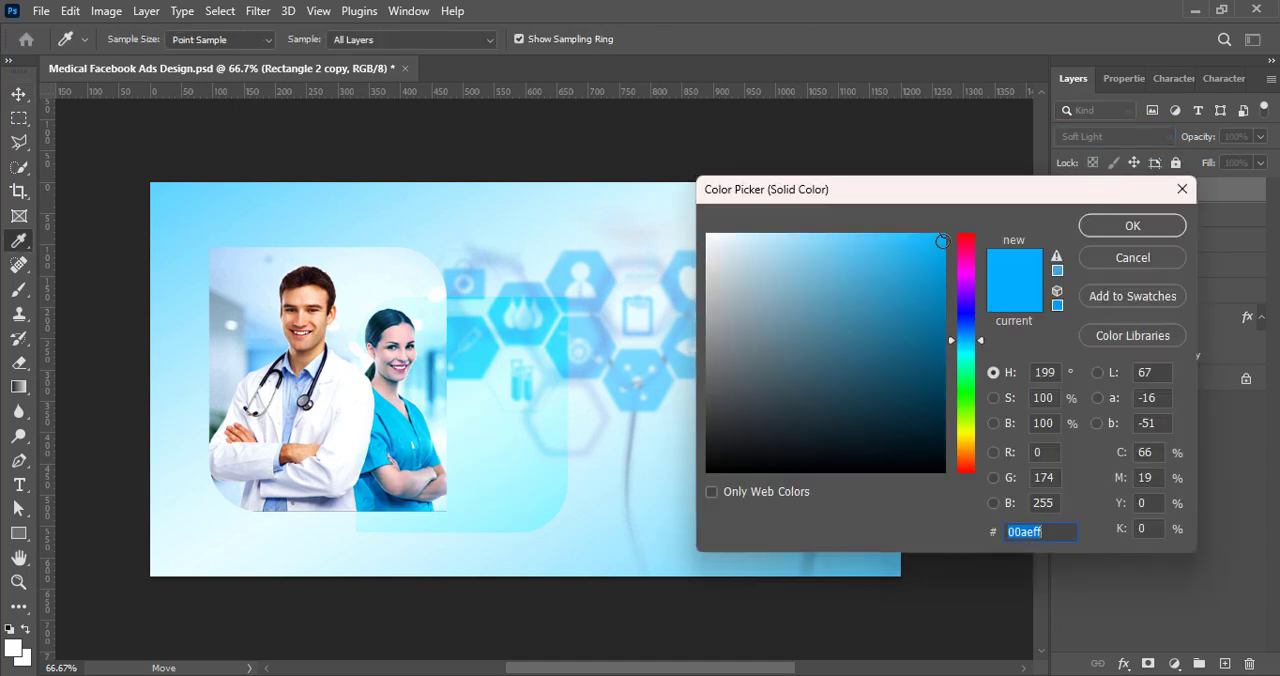
left_click(947, 290)
key("Return")
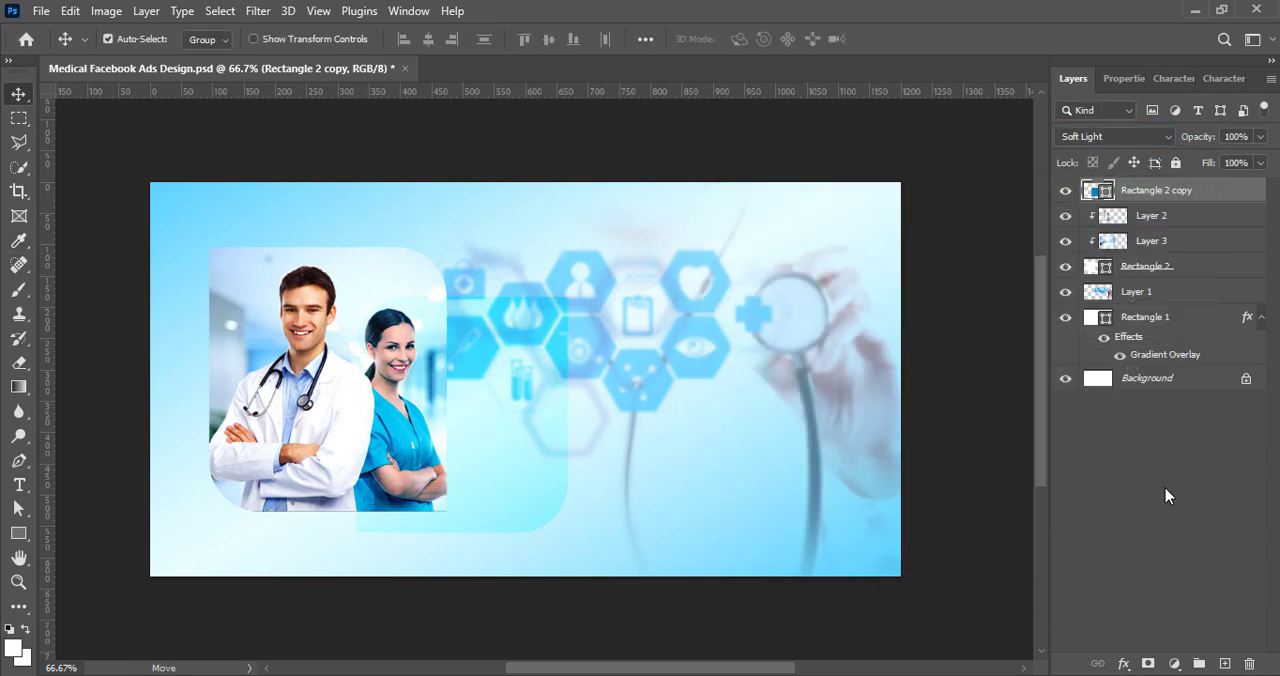
Step: Change the blue rounded rectangle's blend mode to Hard Light and deselect the layer
left_click(1100, 136)
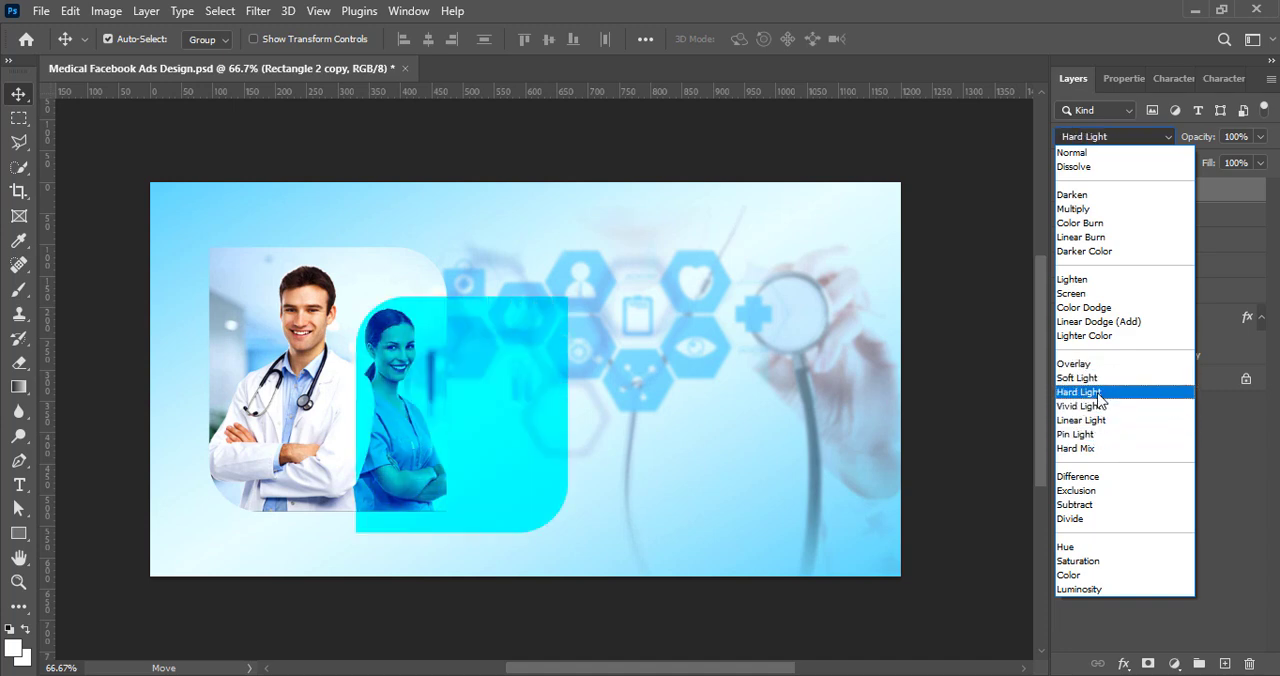
left_click(1079, 392)
left_click(1112, 136)
left_click(1079, 392)
left_click(1100, 440)
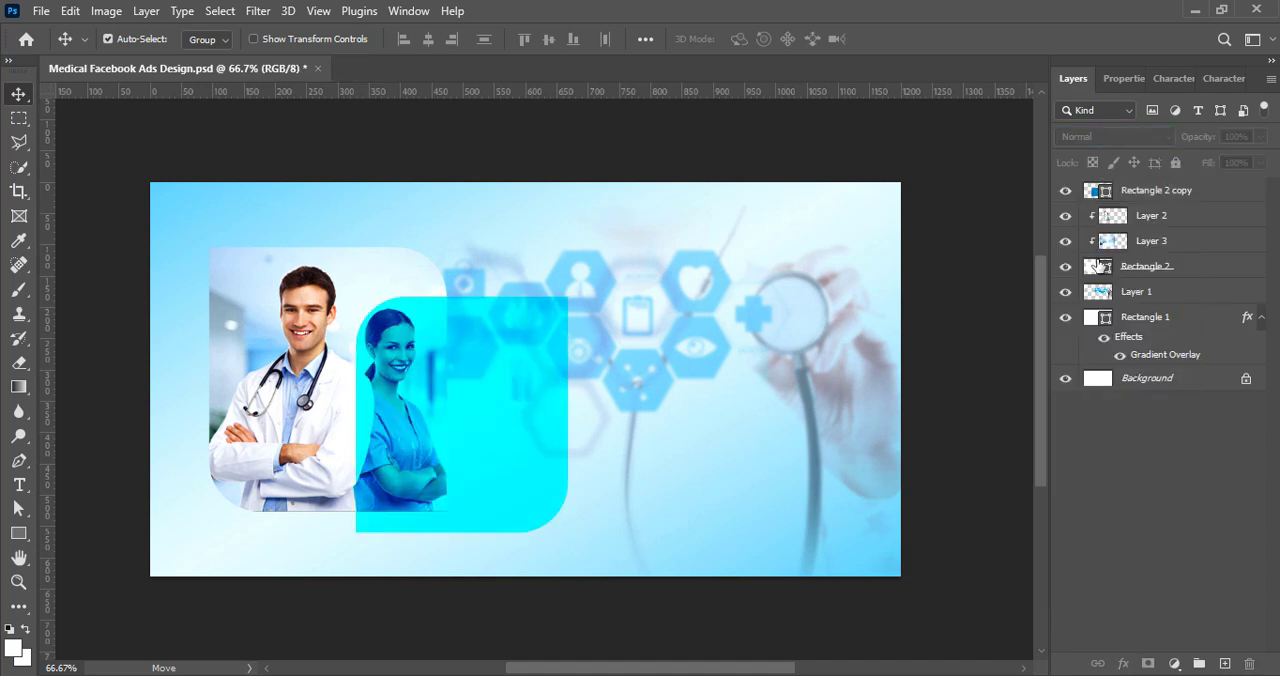
Step: Set the fill of the Rectangle 2 copy shape to a deeper blue, #0079ce
double_click(1094, 190)
left_click(944, 388)
mouse_move(962, 354)
left_mouse_down()
mouse_move(946, 291)
mouse_move(959, 276)
left_mouse_up()
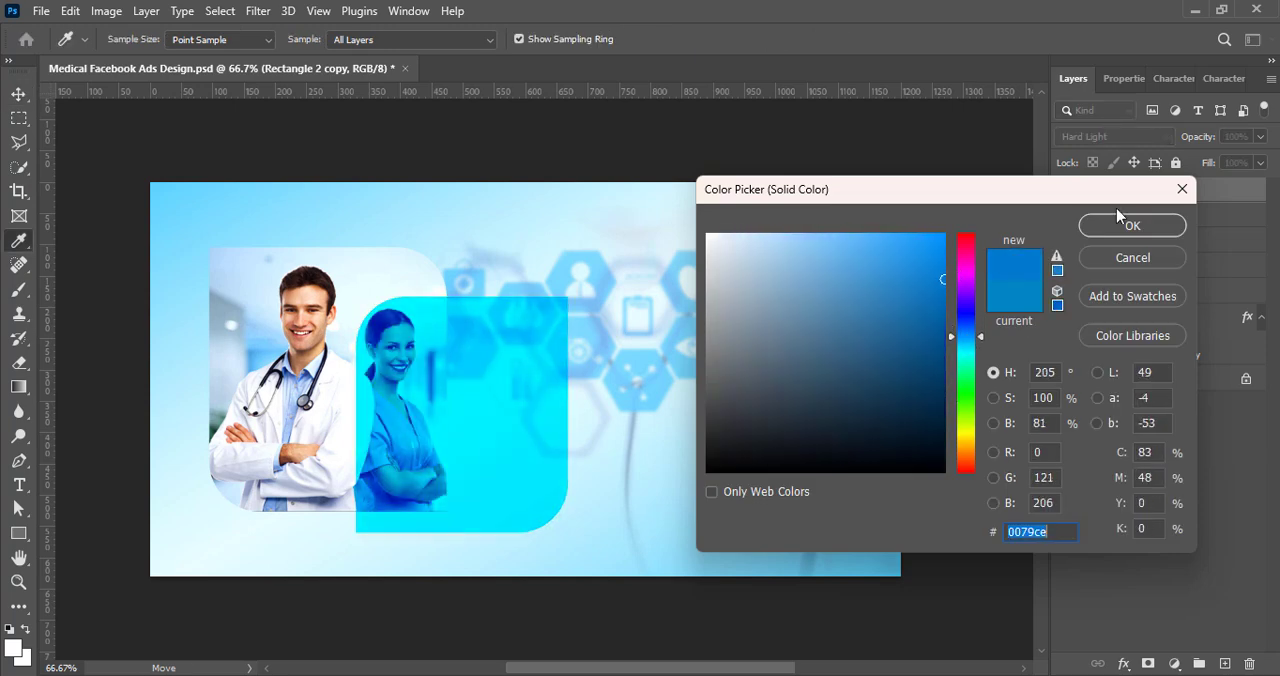
left_click(1116, 221)
Step: Add a Gradient Overlay to Rectangle 2 copy using the Blue_23 preset from the Blues gradients
right_click(1096, 187)
left_click(1106, 197)
left_click_drag(649, 113, 881, 129)
left_click(686, 434)
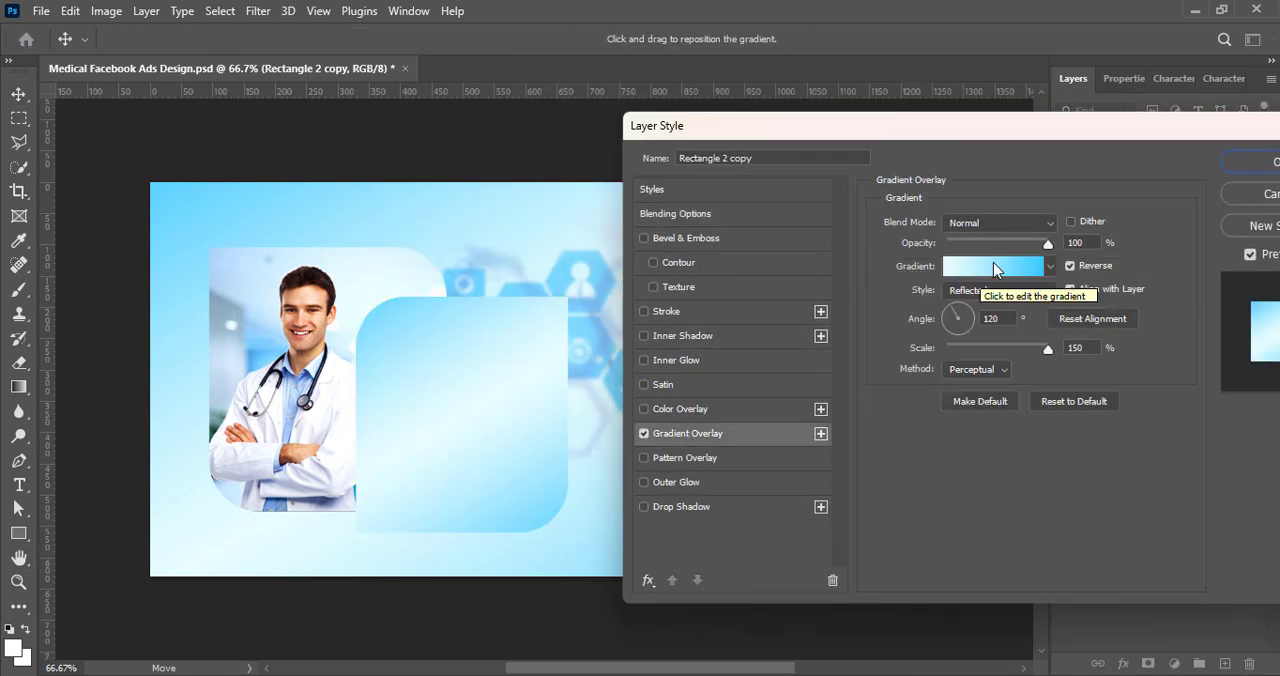
left_click(993, 266)
left_click(872, 270)
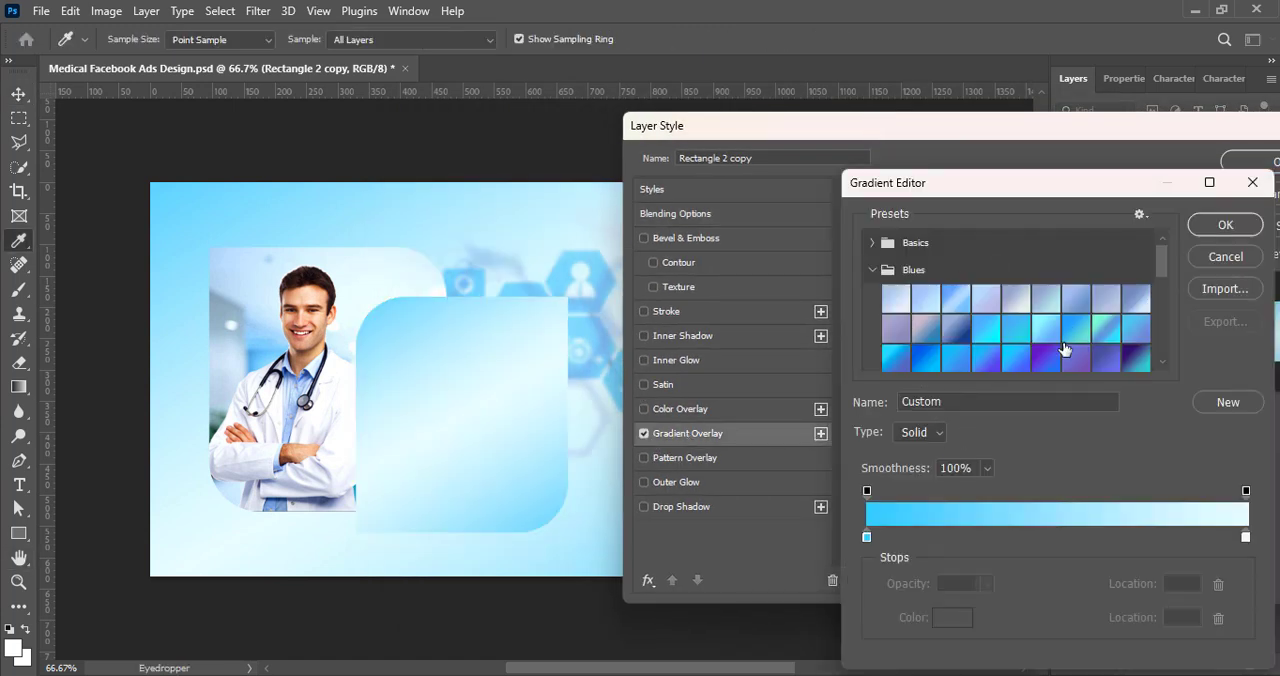
left_click(1012, 362)
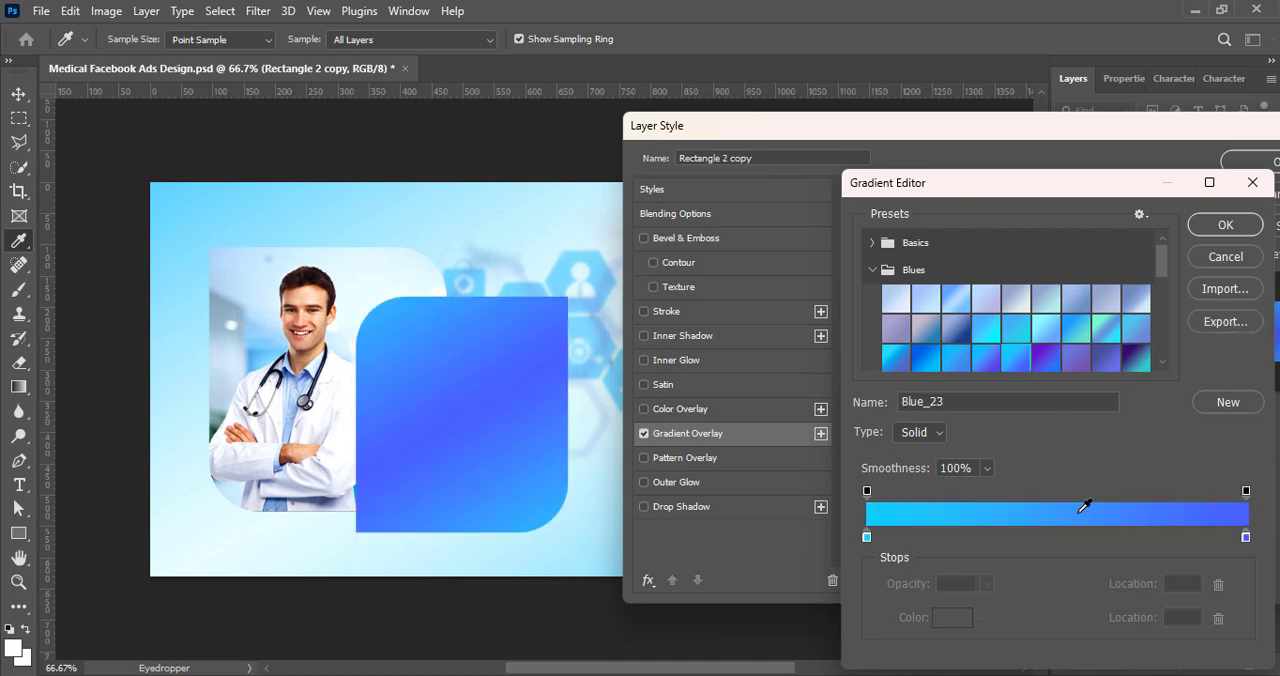
left_click(1226, 226)
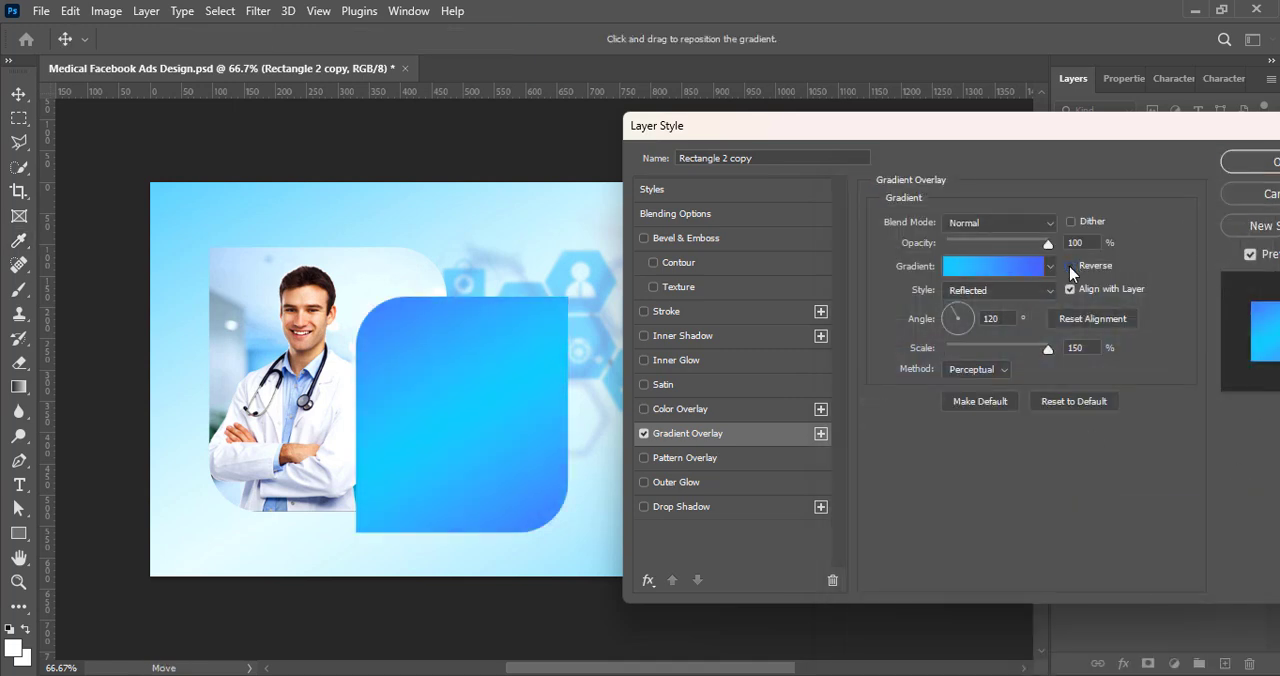
Step: Turn off Reverse for the gradient overlay, set its angle to about 52°, and apply the layer style
left_click(1070, 266)
left_click(955, 317)
left_click_drag(971, 312, 969, 312)
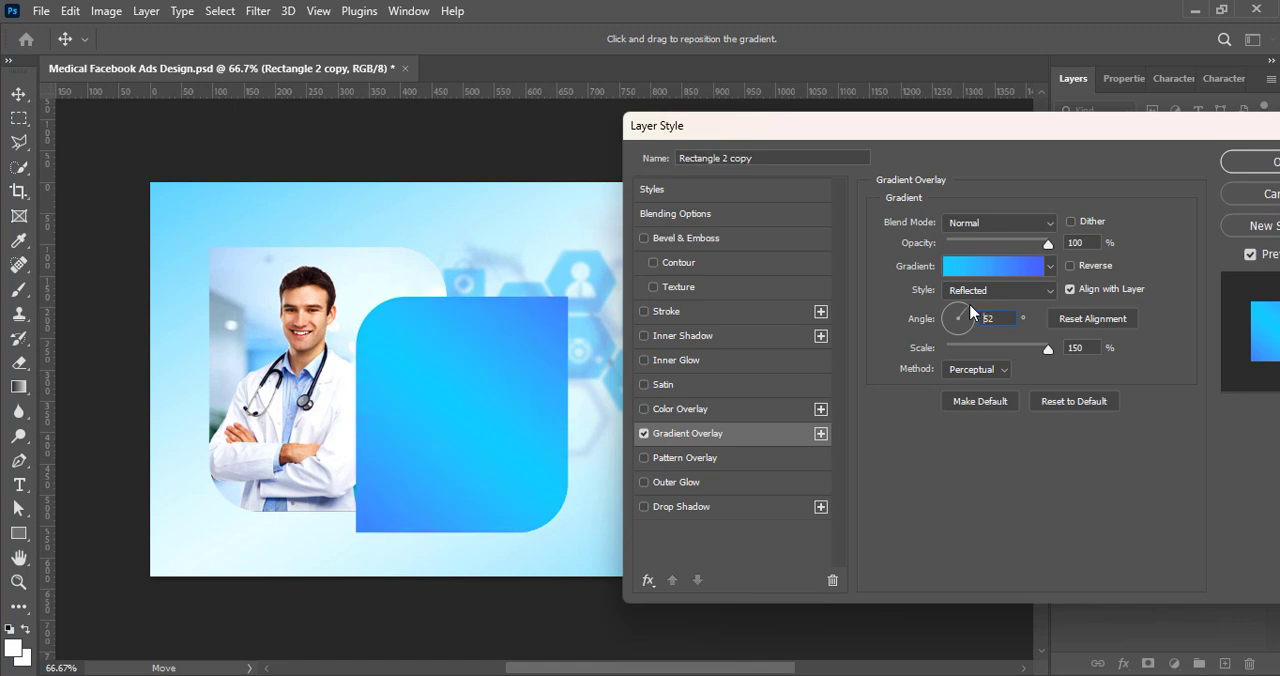
key("Return")
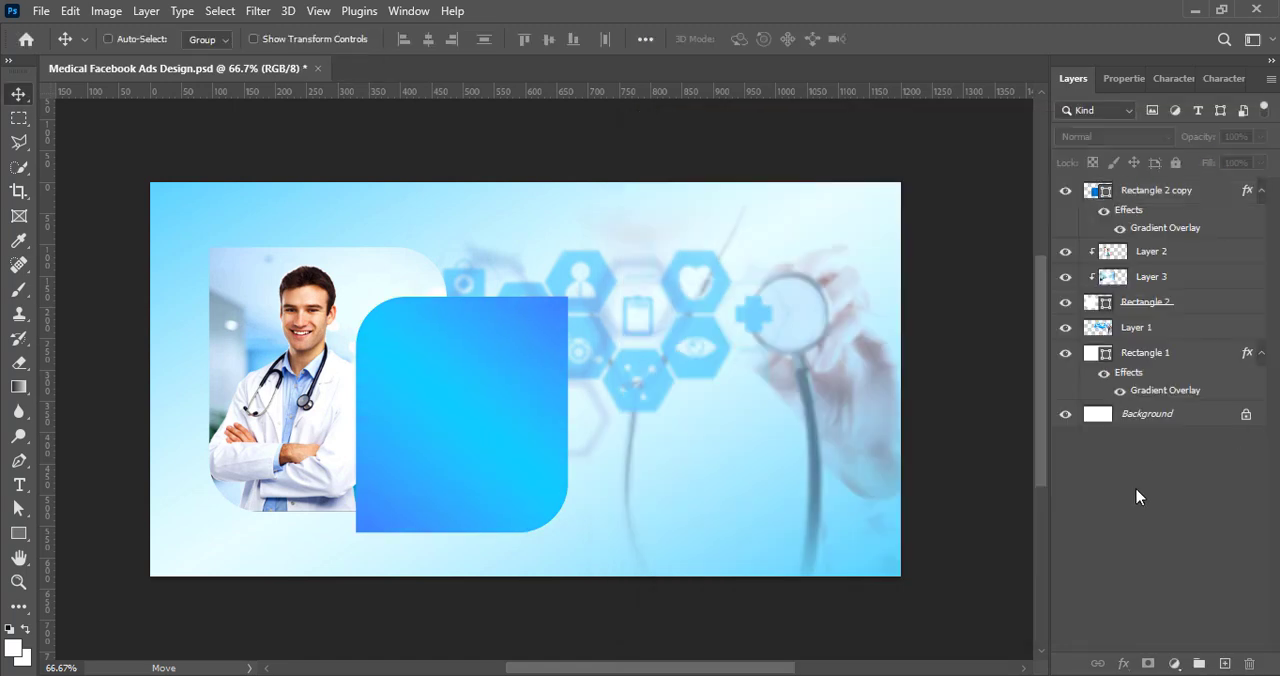
Step: Try converting the gradient-filled Rectangle 2 copy layer to a smart object and undo the conversion
left_click(461, 450)
right_click(1133, 192)
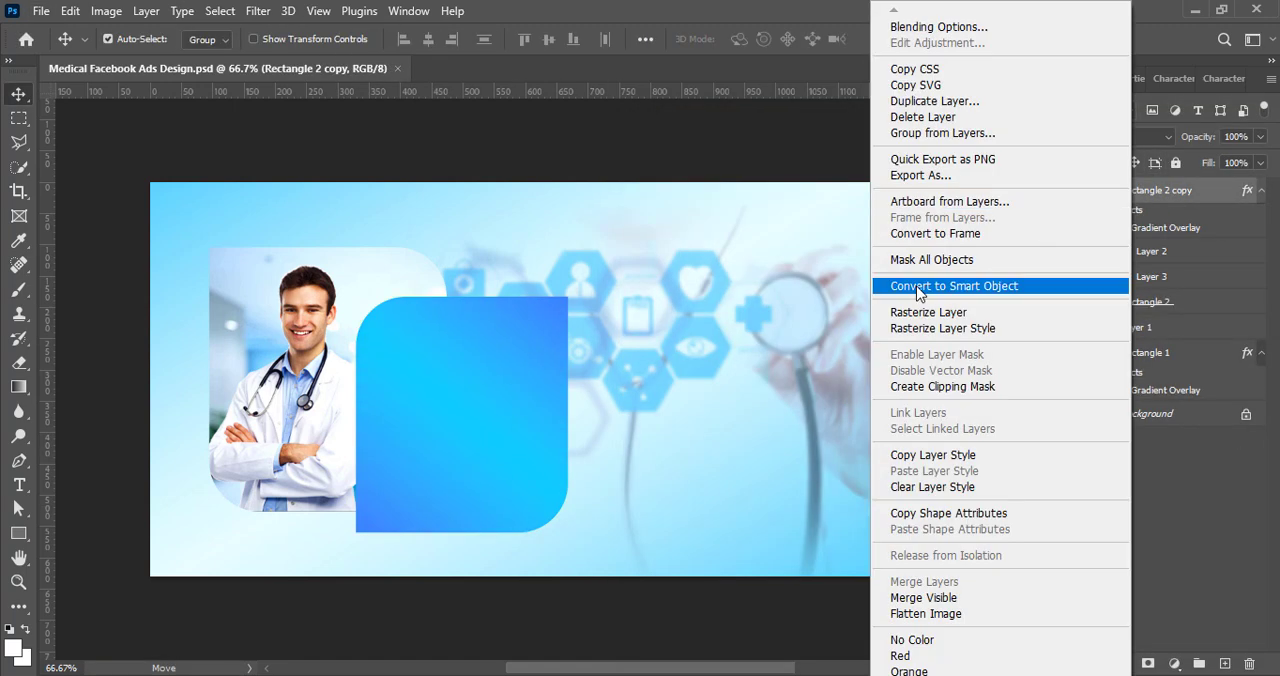
left_click(919, 288)
key("ctrl+z")
Step: Convert the Rectangle 2 copy layer to a smart object
left_click(1114, 142)
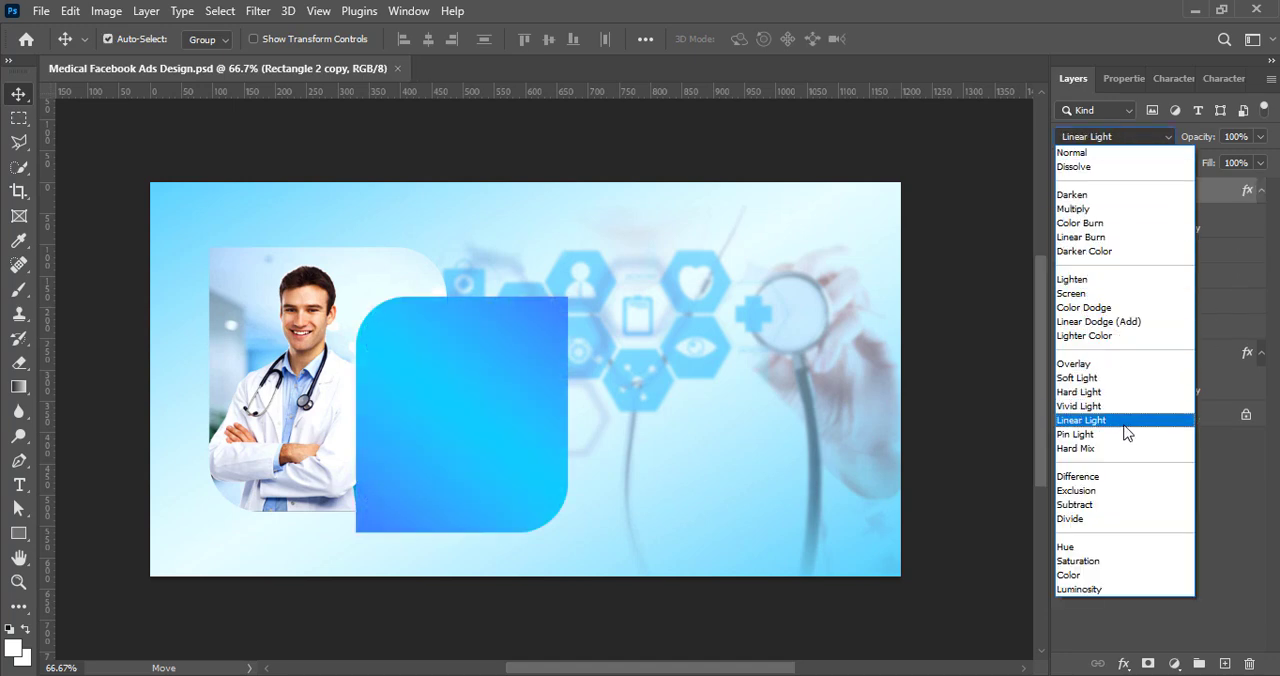
left_click(1248, 568)
right_click(1118, 188)
left_click(977, 293)
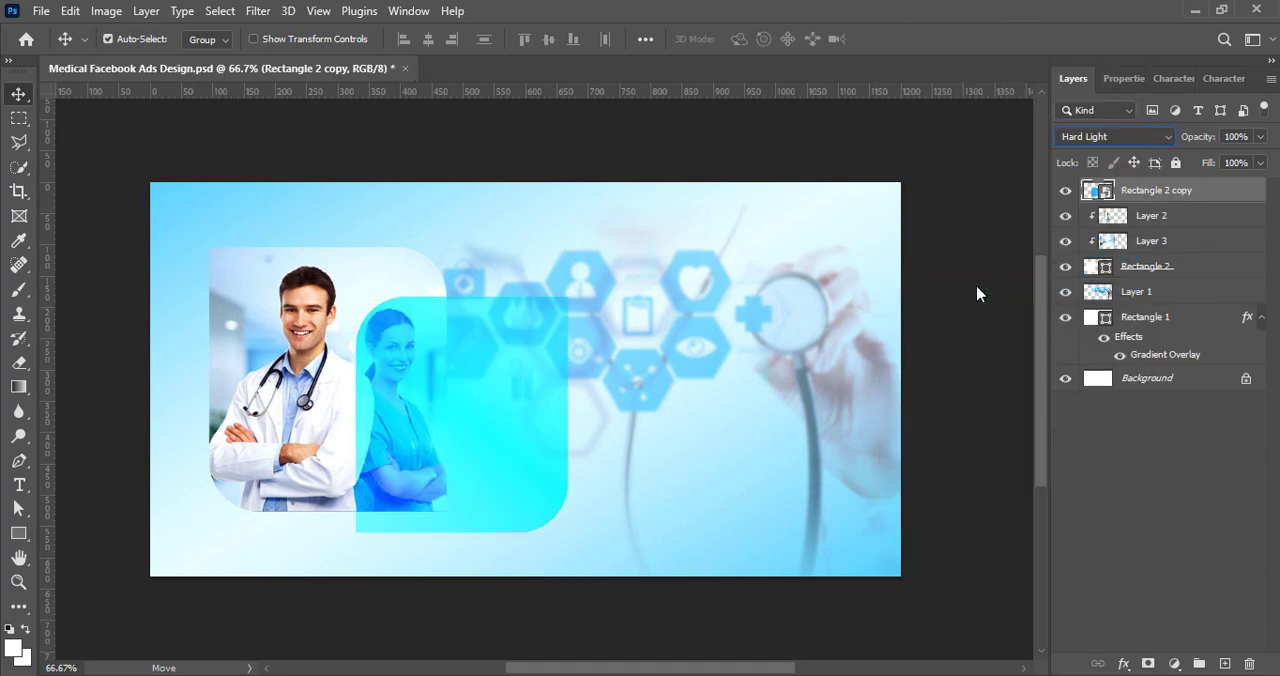
Step: Enable the blue Gradient Overlay on the Rectangle 2 copy smart object and lower the layer's opacity to 50%
double_click(1133, 190)
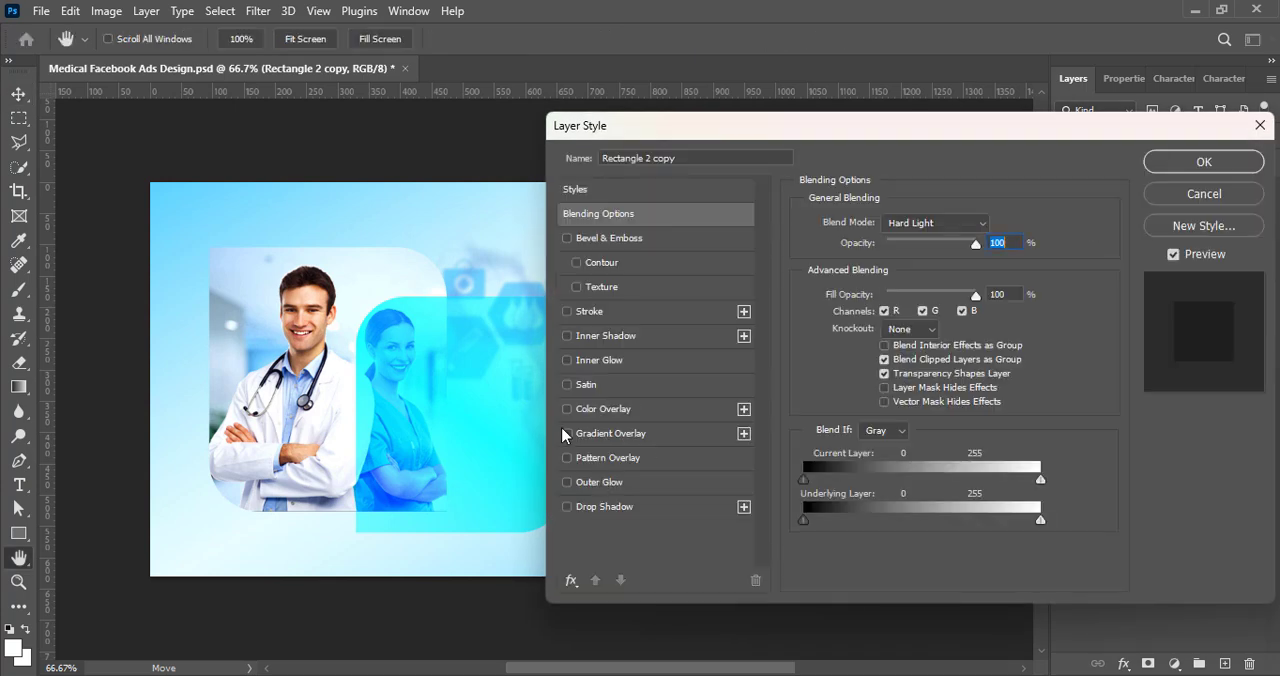
left_click(567, 433)
left_click(1238, 161)
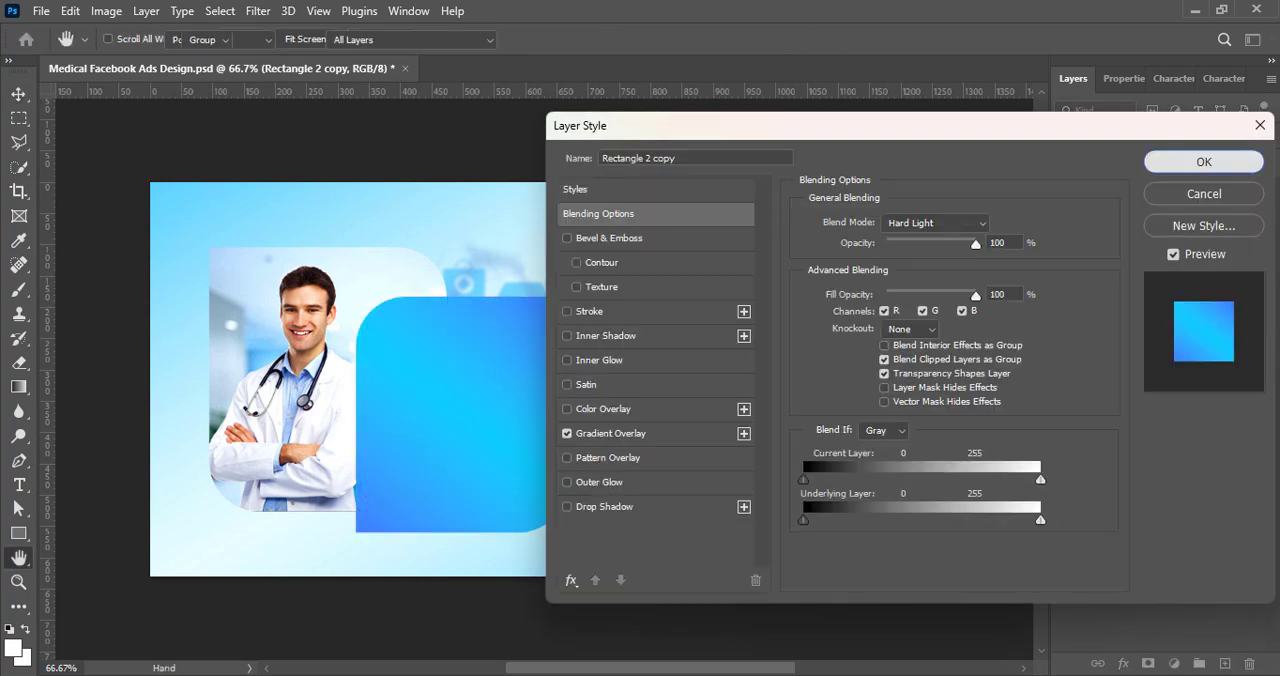
left_click(1260, 136)
left_click_drag(1263, 163, 1216, 163)
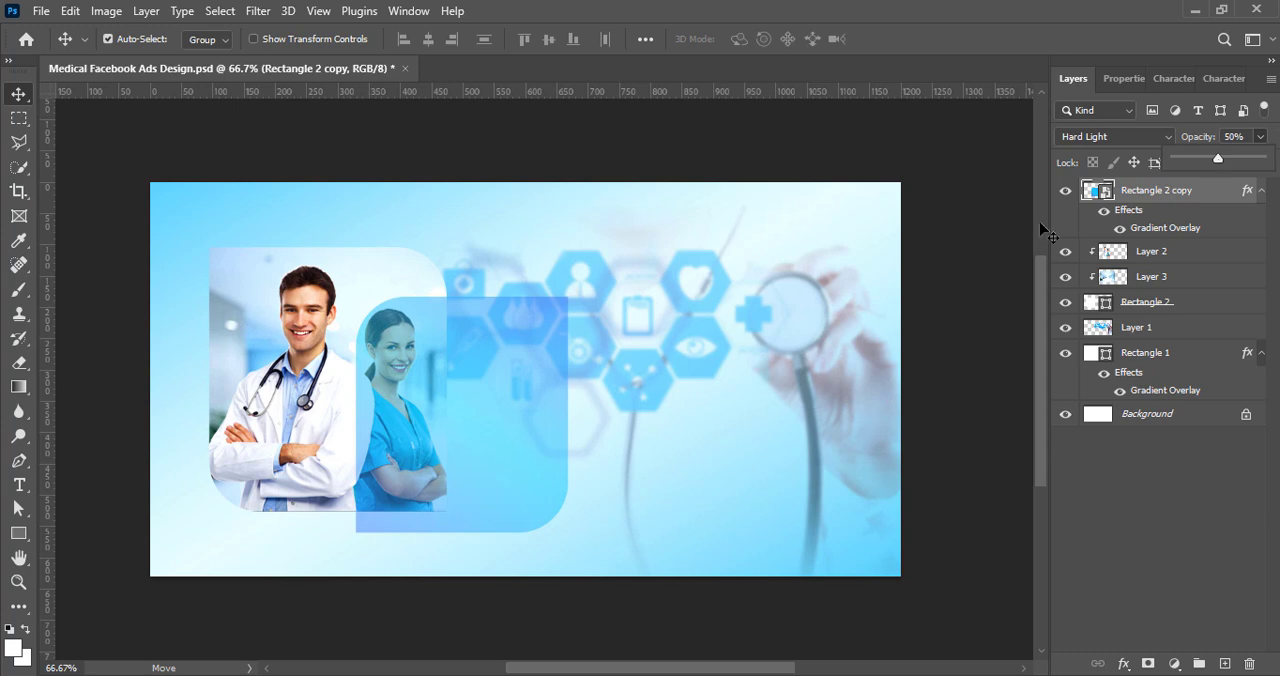
Step: Add a 12 px outside stroke in dark blue #0a0092 to the Rectangle 2 copy layer
right_click(1098, 193)
left_click(1093, 206)
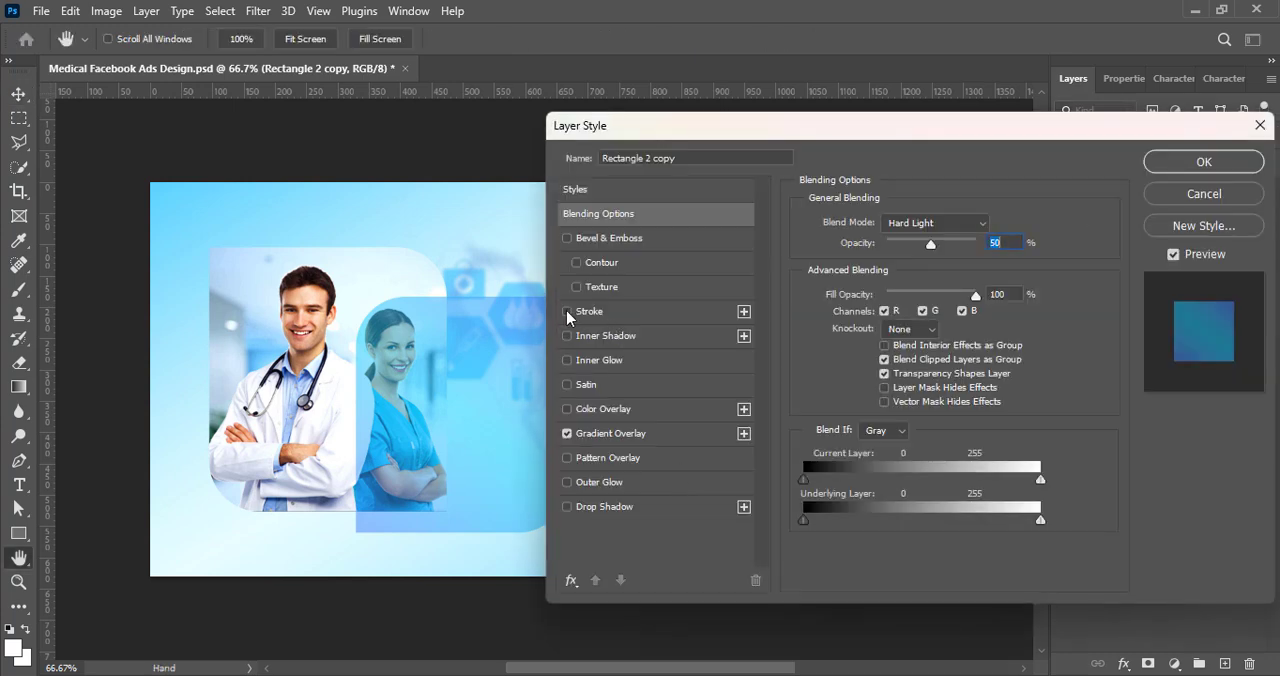
left_click(567, 312)
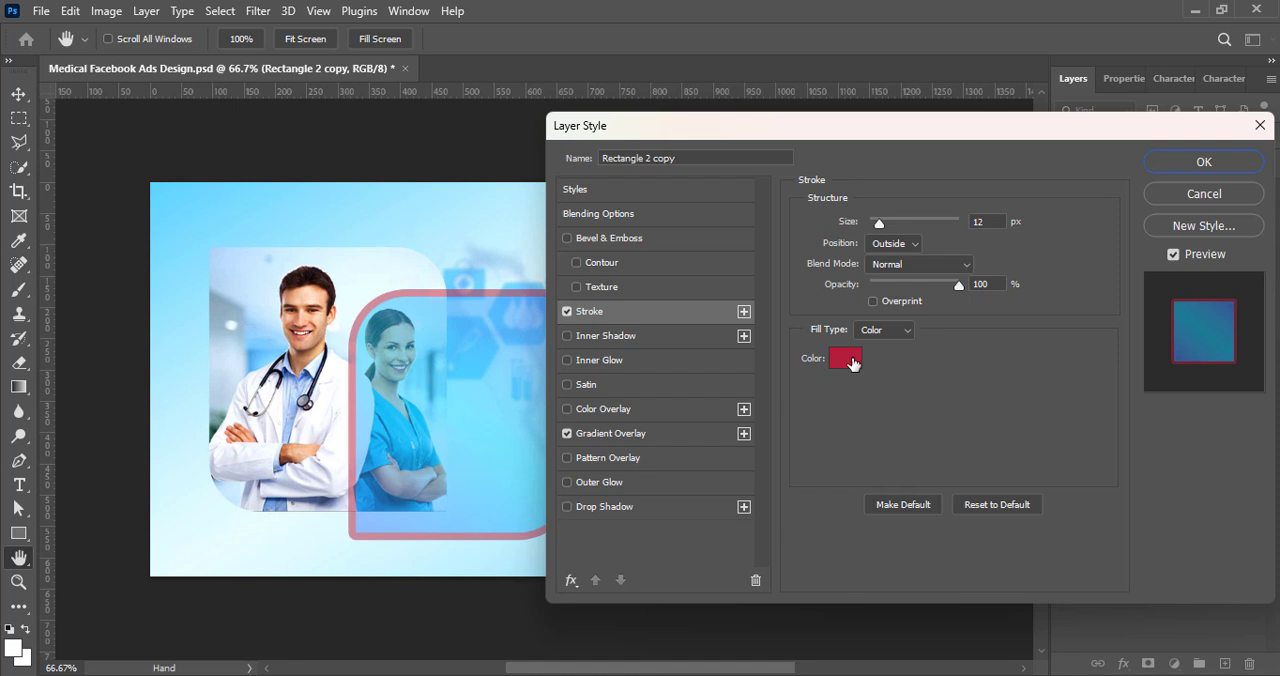
left_click(849, 358)
left_click(720, 233)
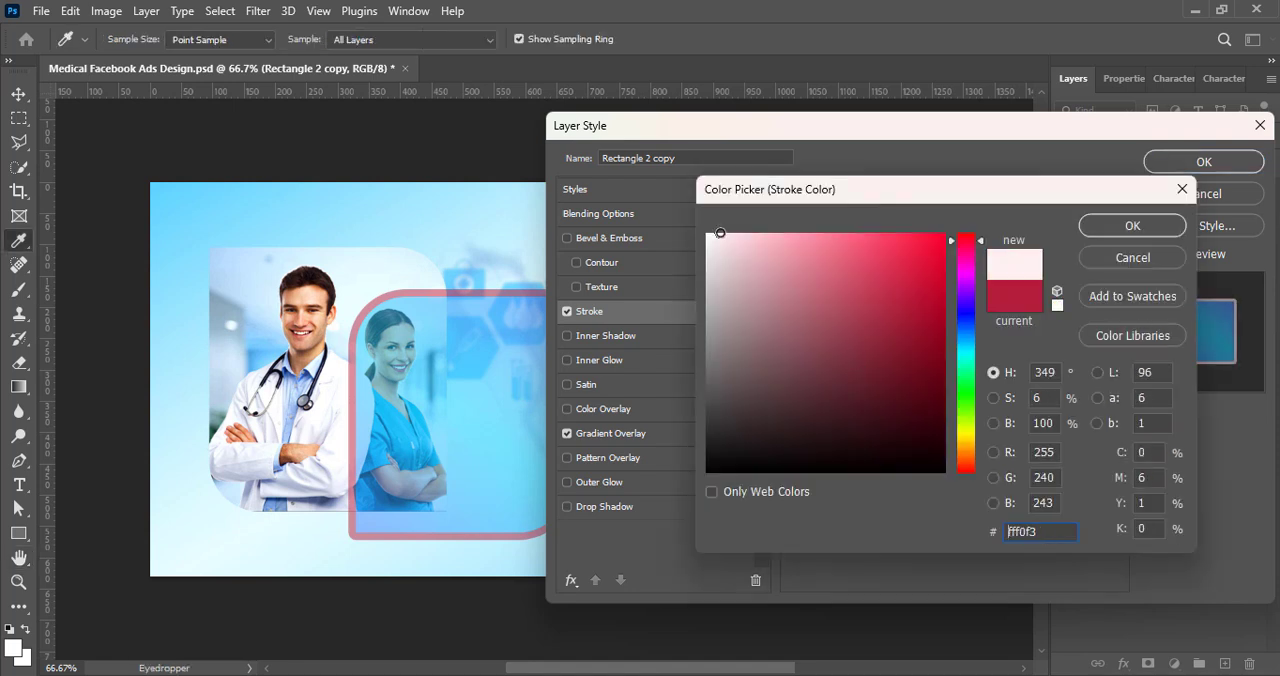
left_click_drag(967, 272, 967, 306)
left_click_drag(941, 240, 963, 277)
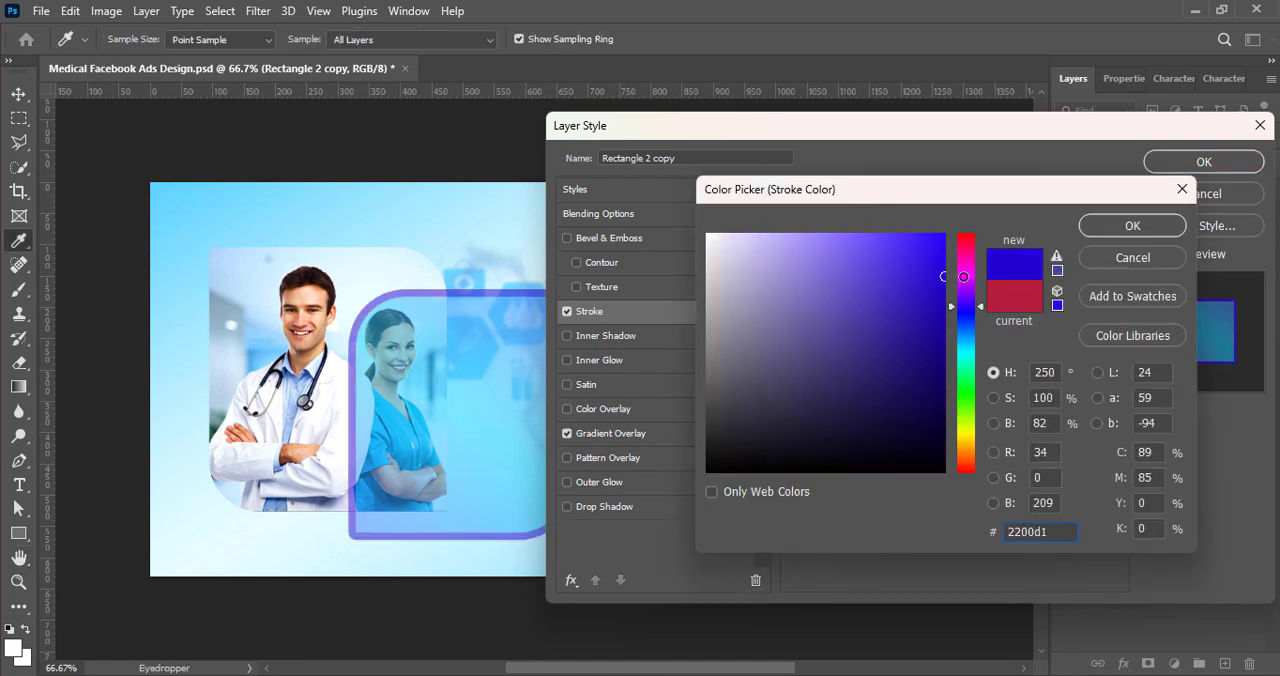
left_click(1160, 229)
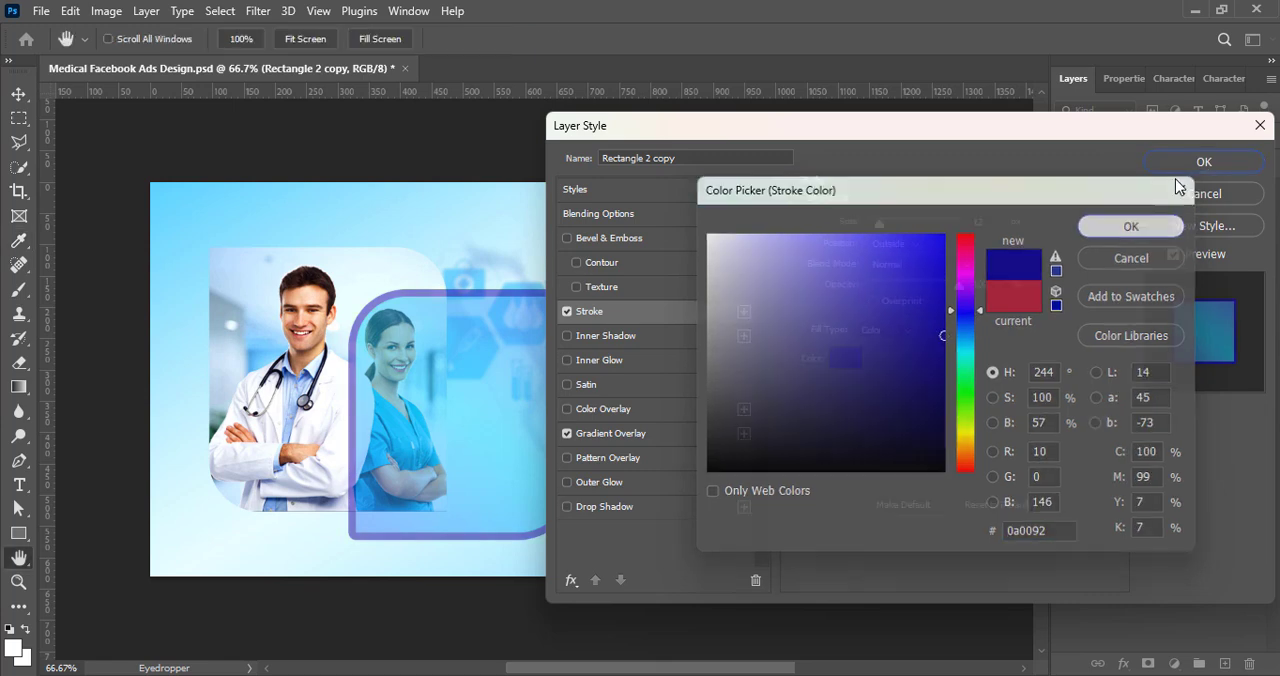
left_click(1178, 157)
Step: Try Rectangle 2 copy at 100% opacity with 38% fill, and undo these changes along with the stroke
left_click(1261, 137)
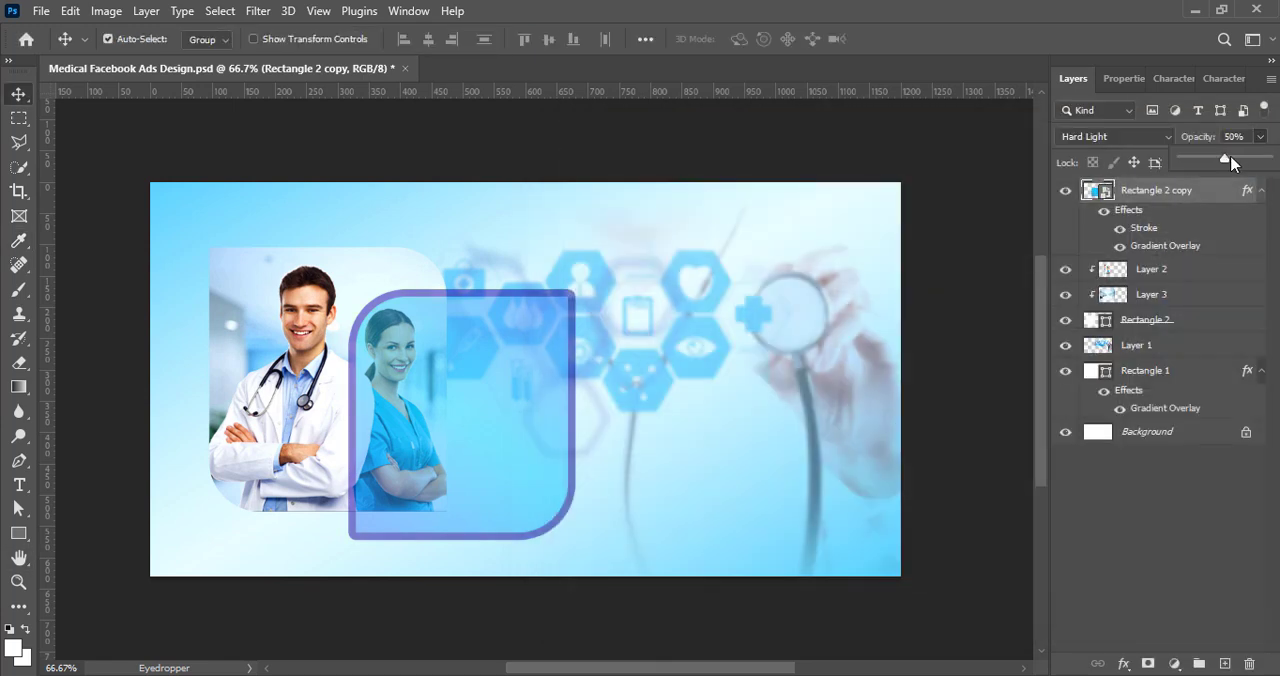
left_click_drag(1218, 160, 1263, 161)
left_click(1261, 163)
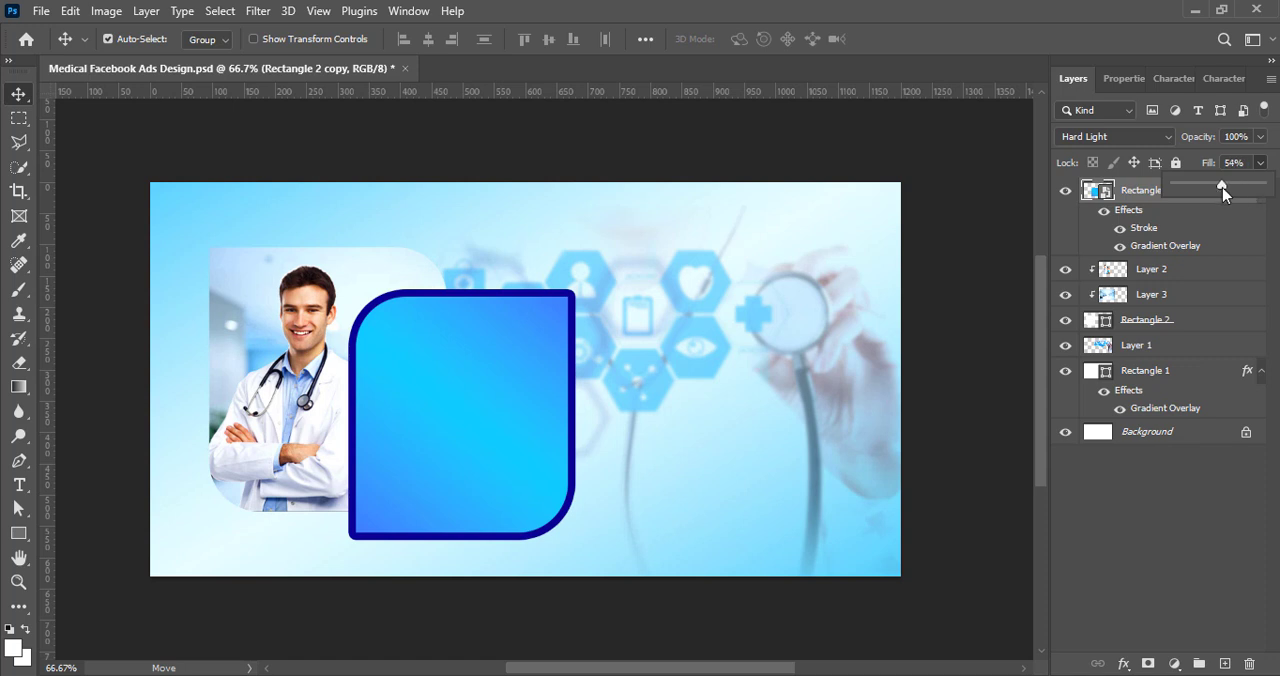
left_click(1140, 585)
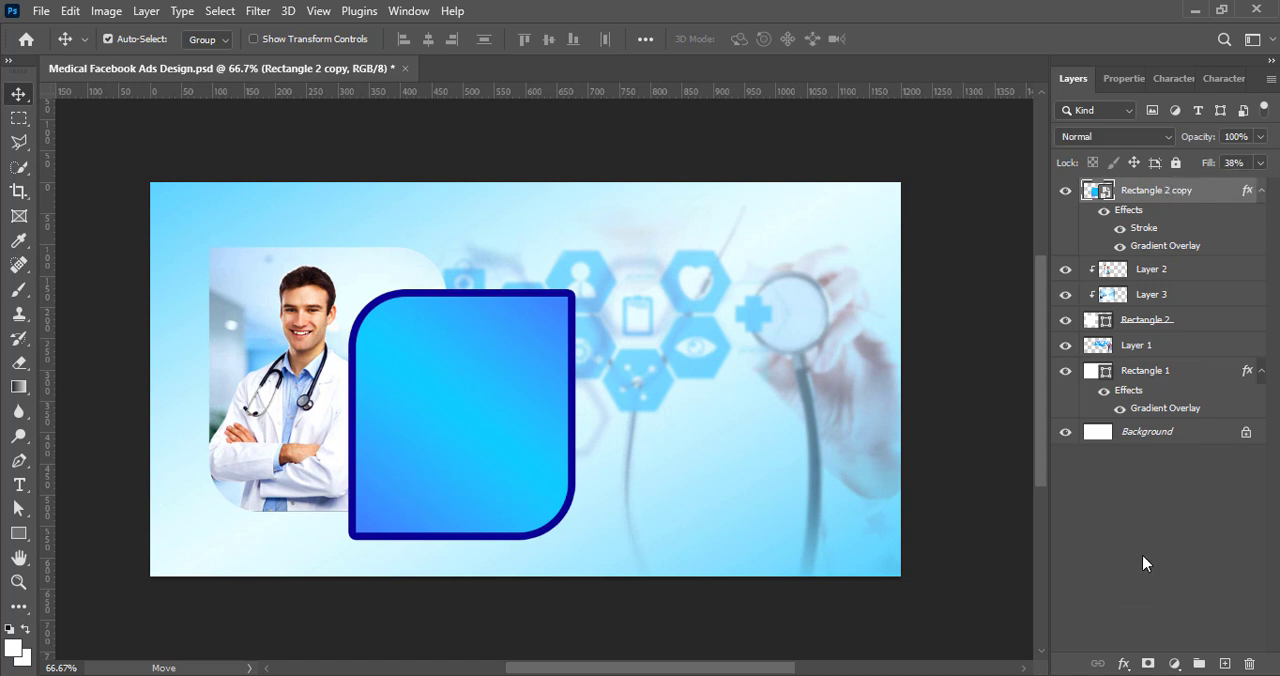
key("ctrl+z")
key("ctrl+z")
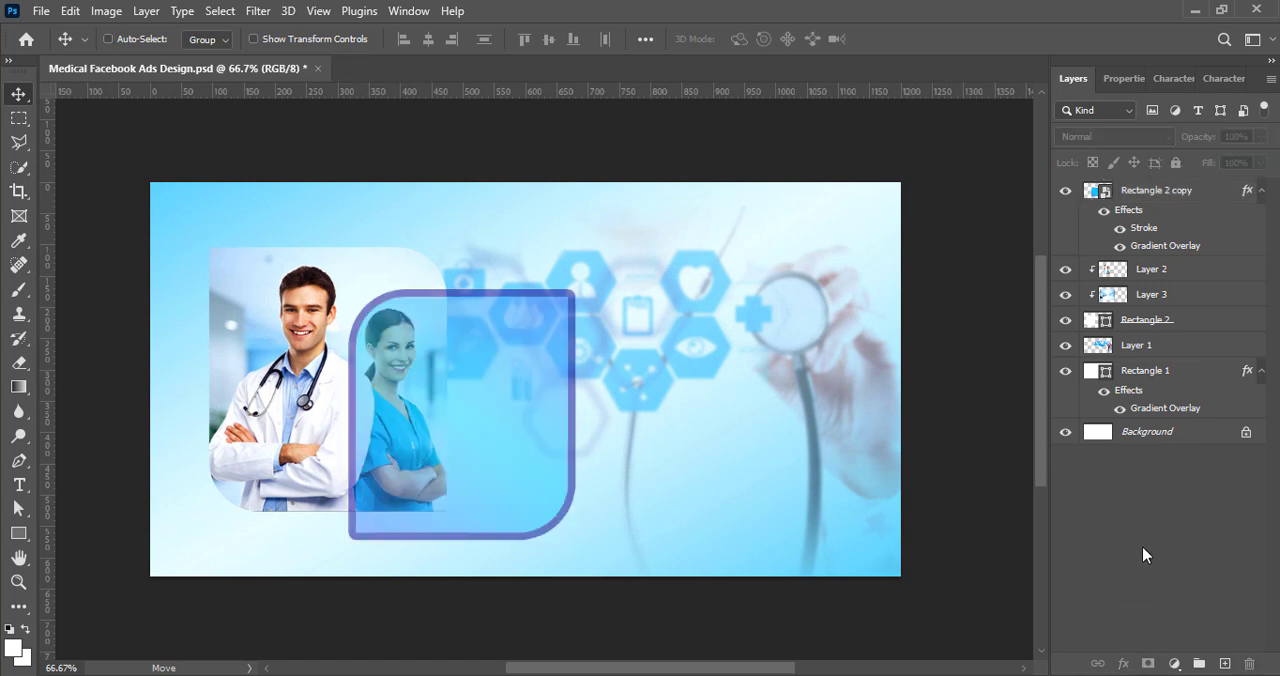
Step: Add an Outer Glow to Rectangle 2 copy with a reduced size and the Linear Light blend mode
double_click(1103, 202)
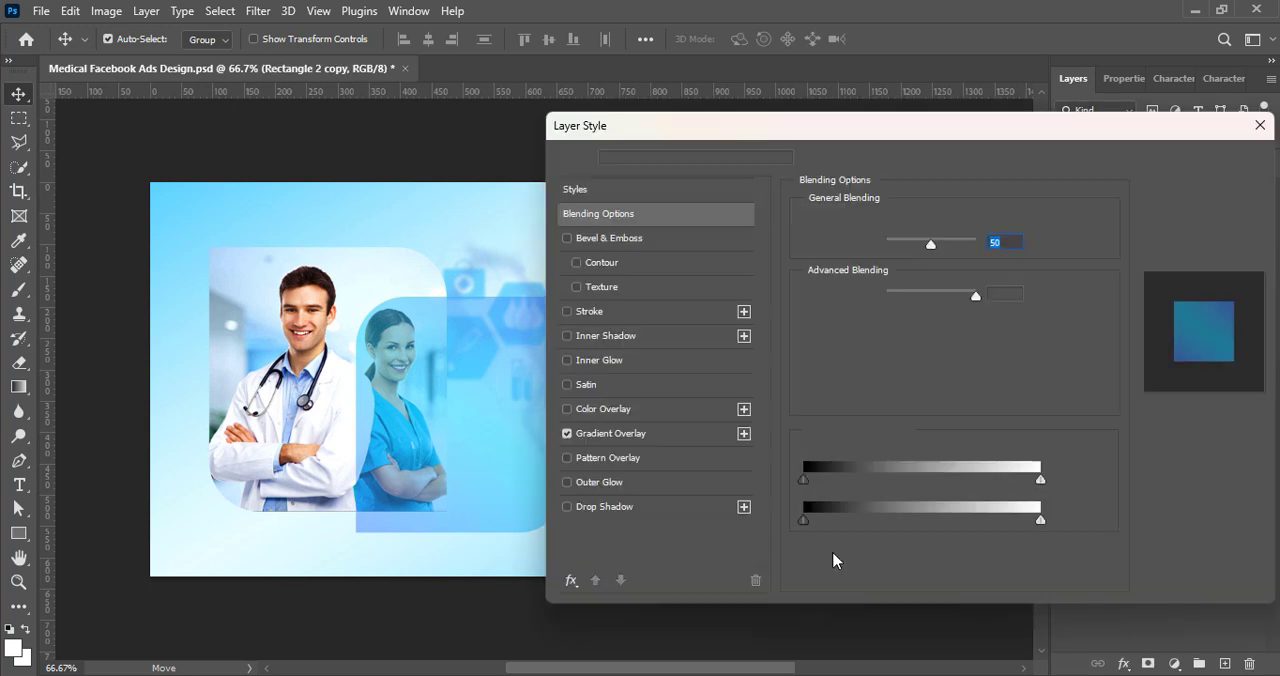
left_click(567, 482)
left_click(631, 486)
left_click_drag(926, 408, 876, 408)
left_click(880, 224)
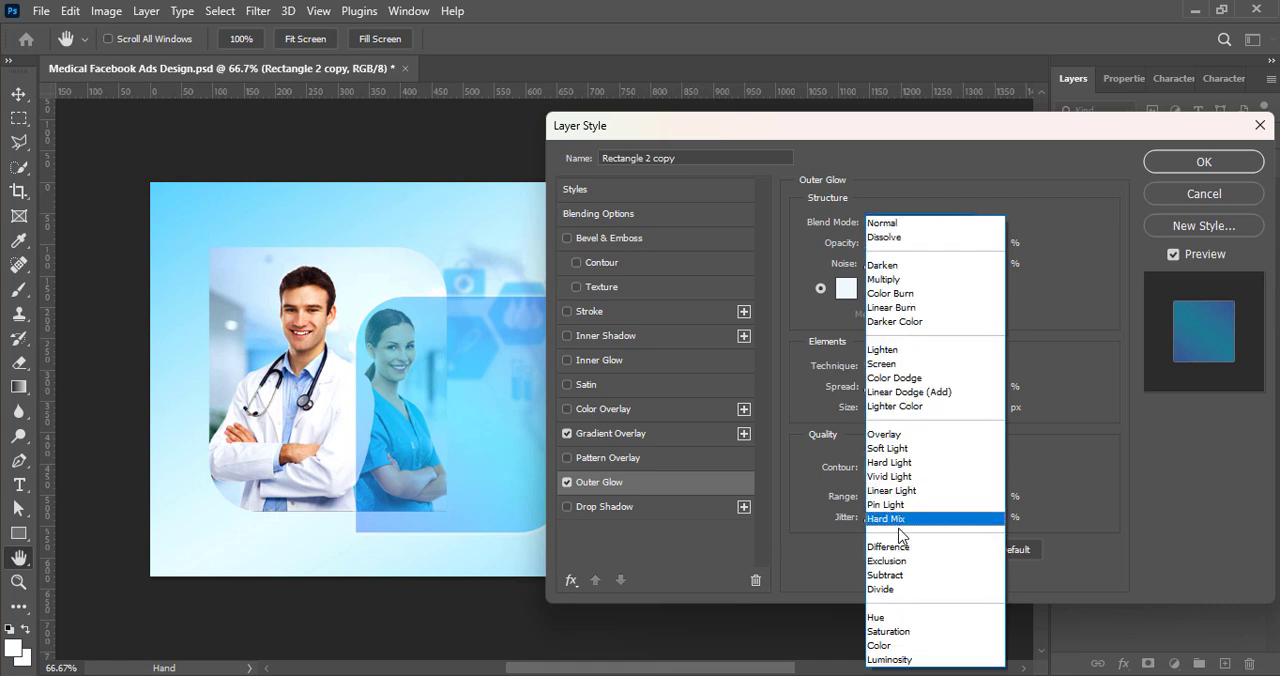
left_click(898, 518)
left_click(920, 224)
left_click(913, 492)
Step: Set the outer glow's color to dark blue #000e92 and its size to about 16 px
left_click(849, 290)
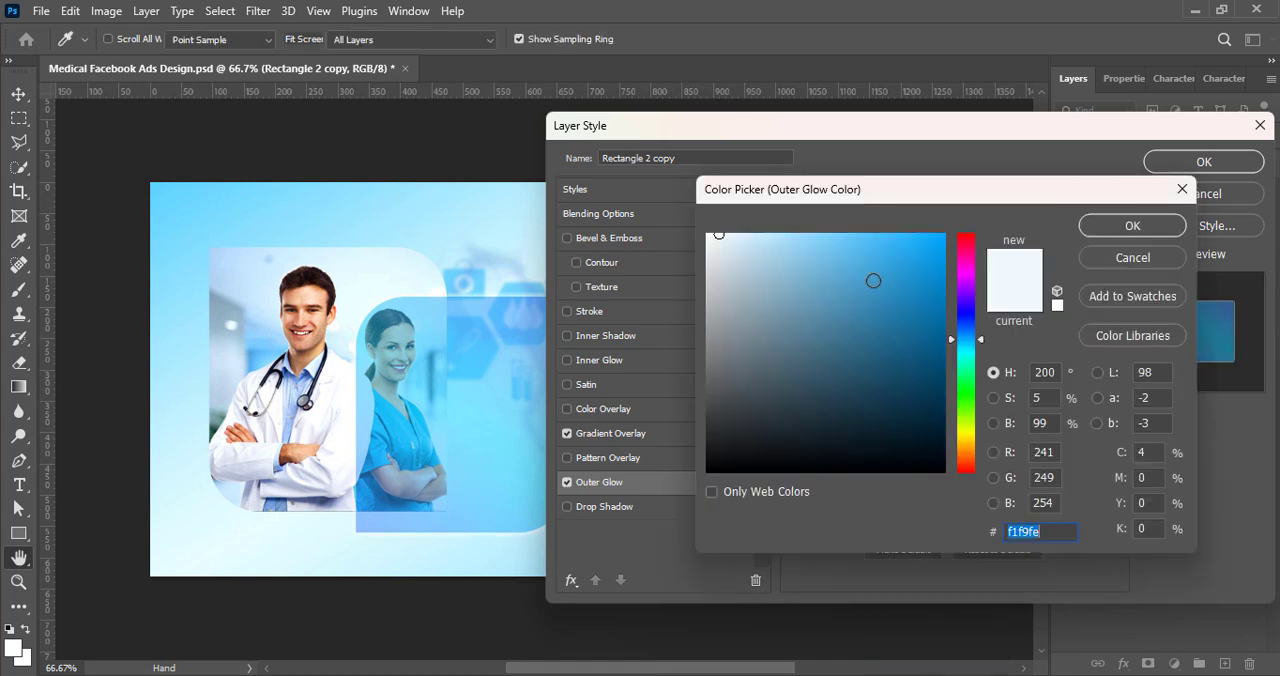
left_click_drag(924, 271, 959, 322)
left_click(962, 334)
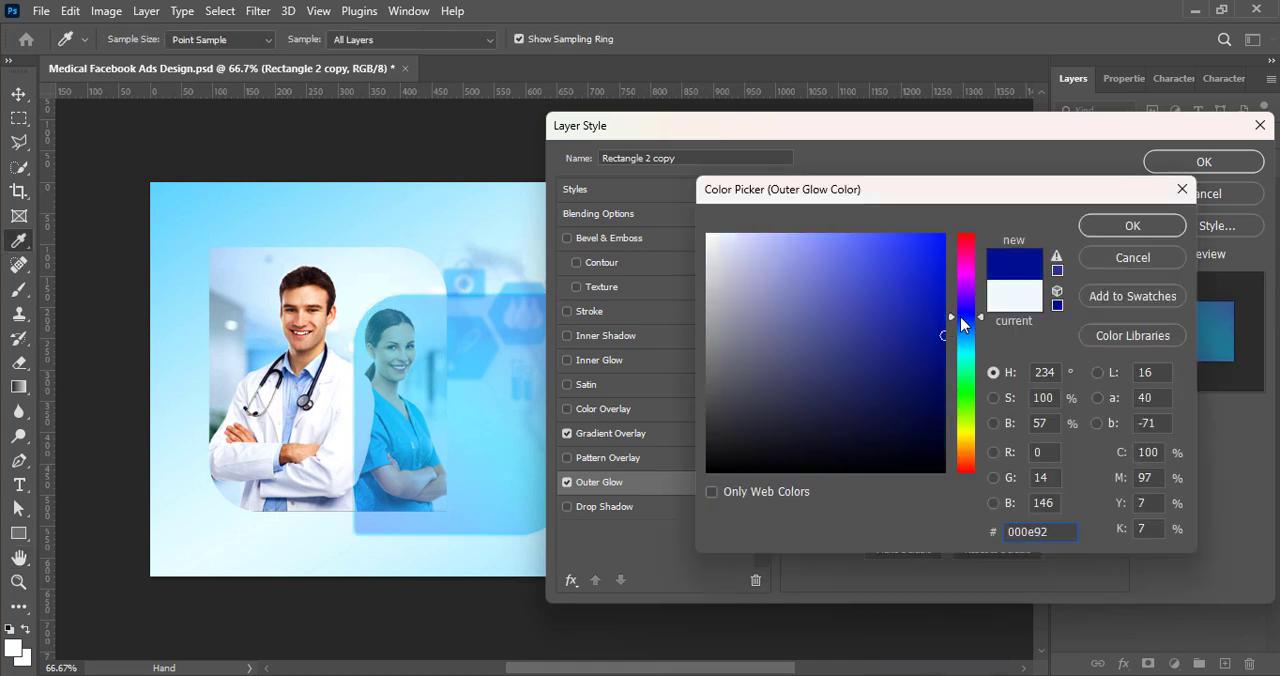
left_click(1110, 225)
left_click_drag(876, 410, 882, 414)
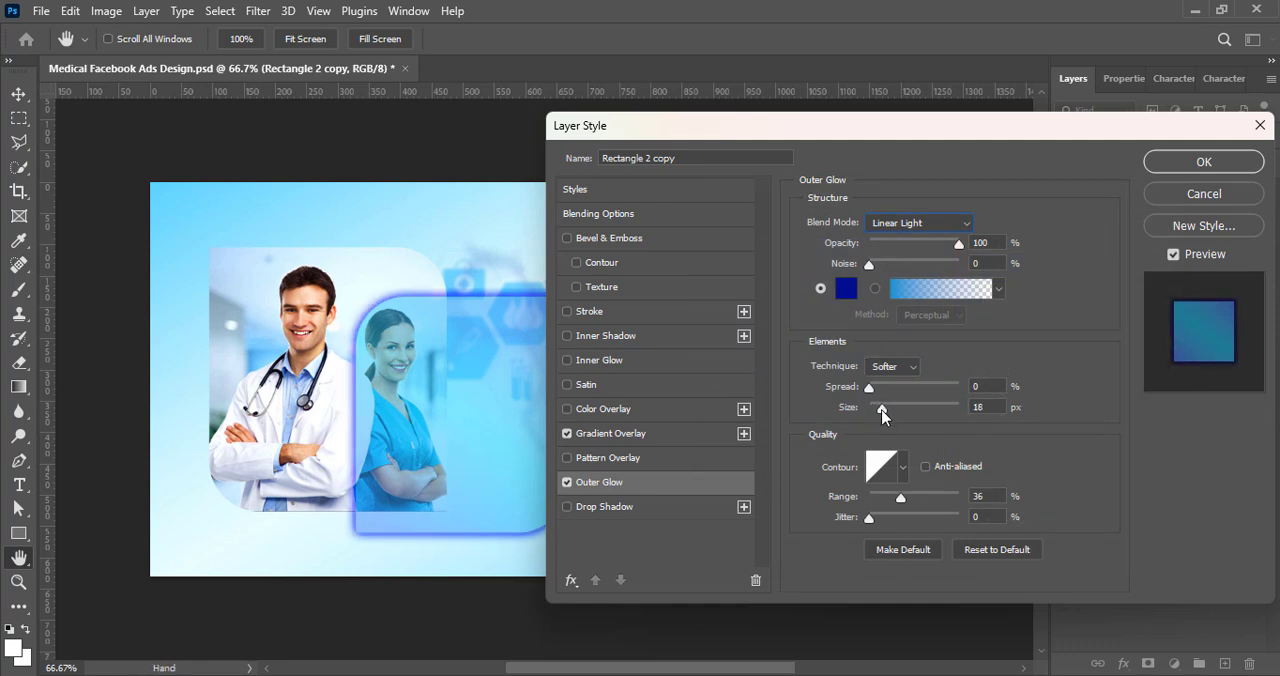
Step: Try the outer glow with the Hard Mix, Linear Light, Overlay and Color Dodge blend modes
left_click(918, 222)
left_click(900, 520)
left_click_drag(829, 127, 926, 141)
left_click(1014, 240)
left_click(999, 497)
left_click(1020, 240)
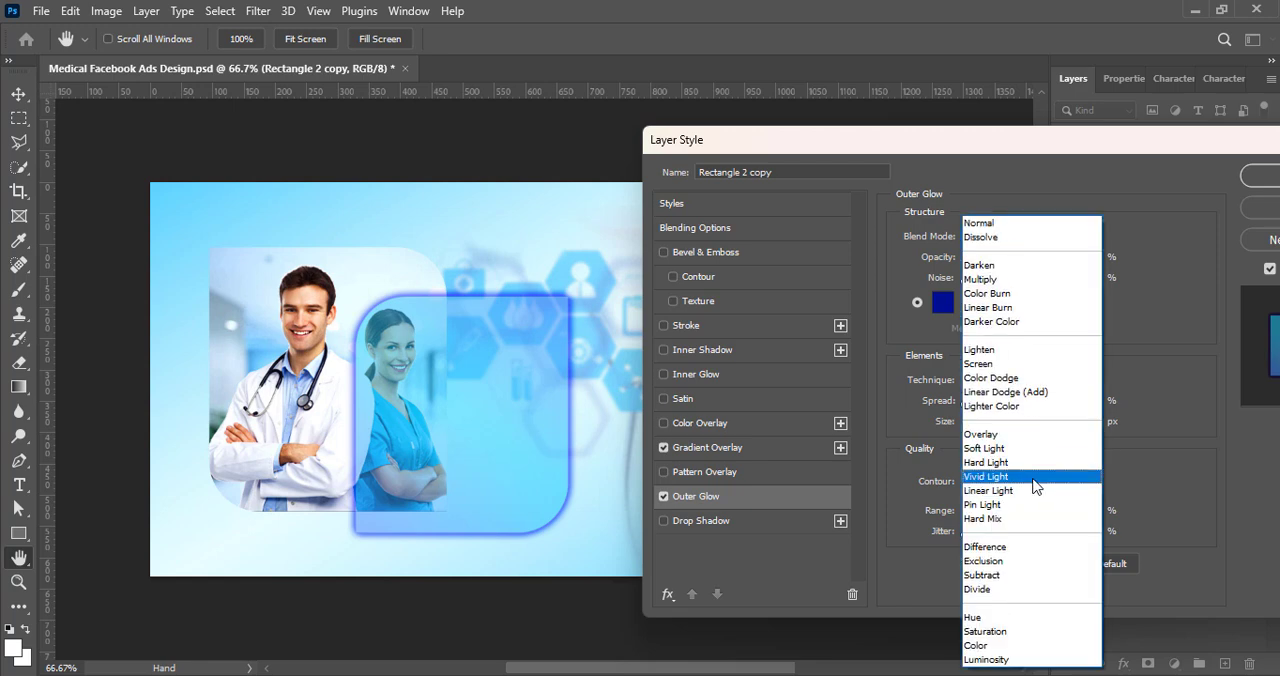
left_click(1036, 486)
left_click(1024, 240)
left_click(1017, 437)
left_click(1018, 240)
left_click(1011, 379)
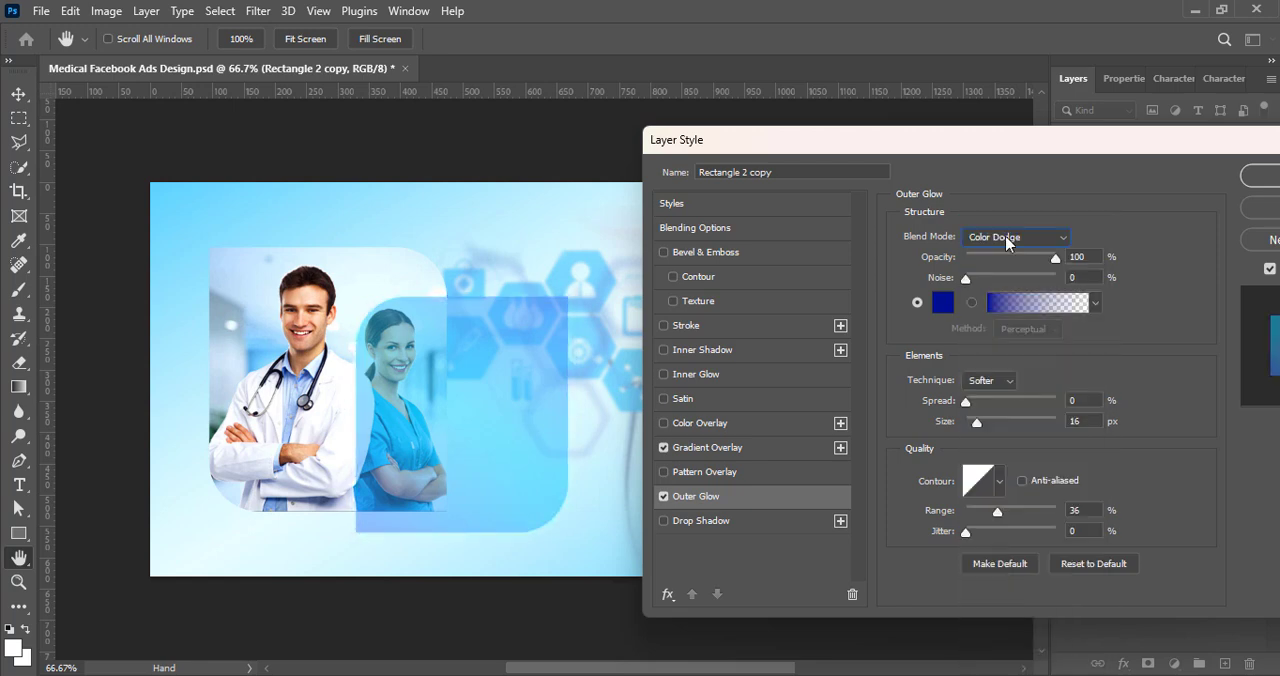
Step: Compare the Linear Dodge (Add), Linear Burn, Vivid Light, Subtract and Hard Mix blend modes on the outer glow
left_click(1007, 240)
left_click(1008, 392)
left_click(1015, 237)
left_click(999, 305)
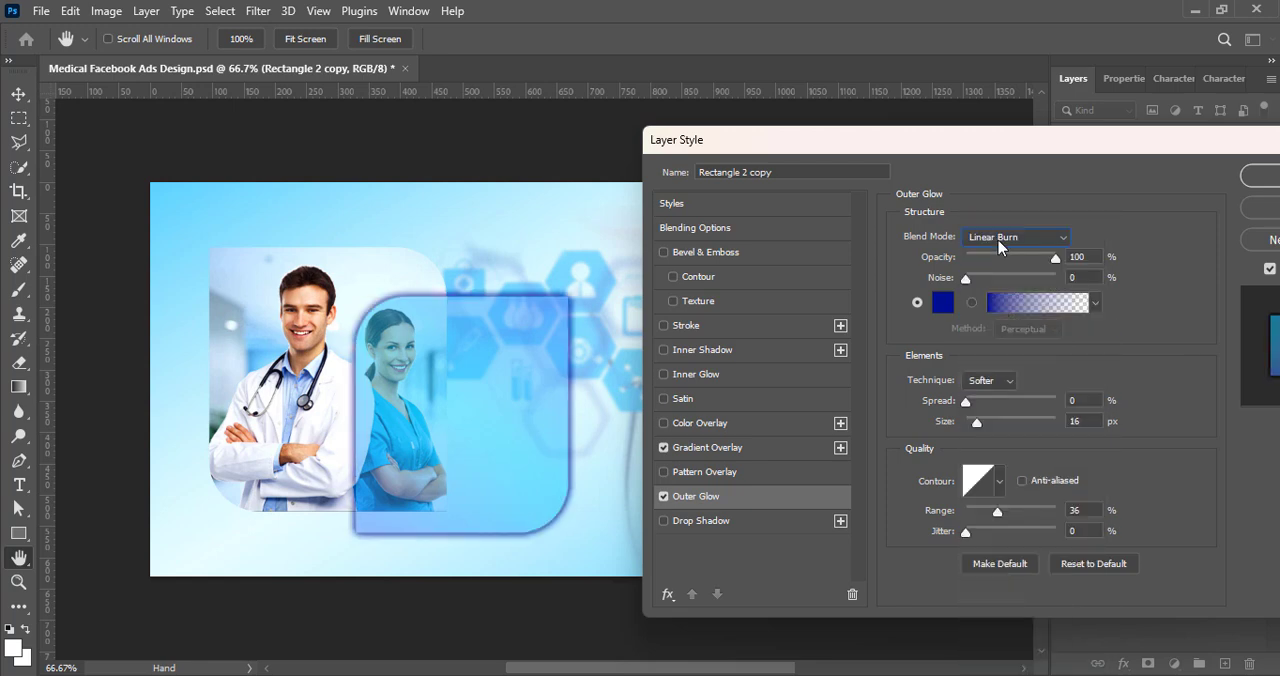
left_click(999, 240)
left_click(1018, 477)
left_click(1010, 240)
left_click(1004, 565)
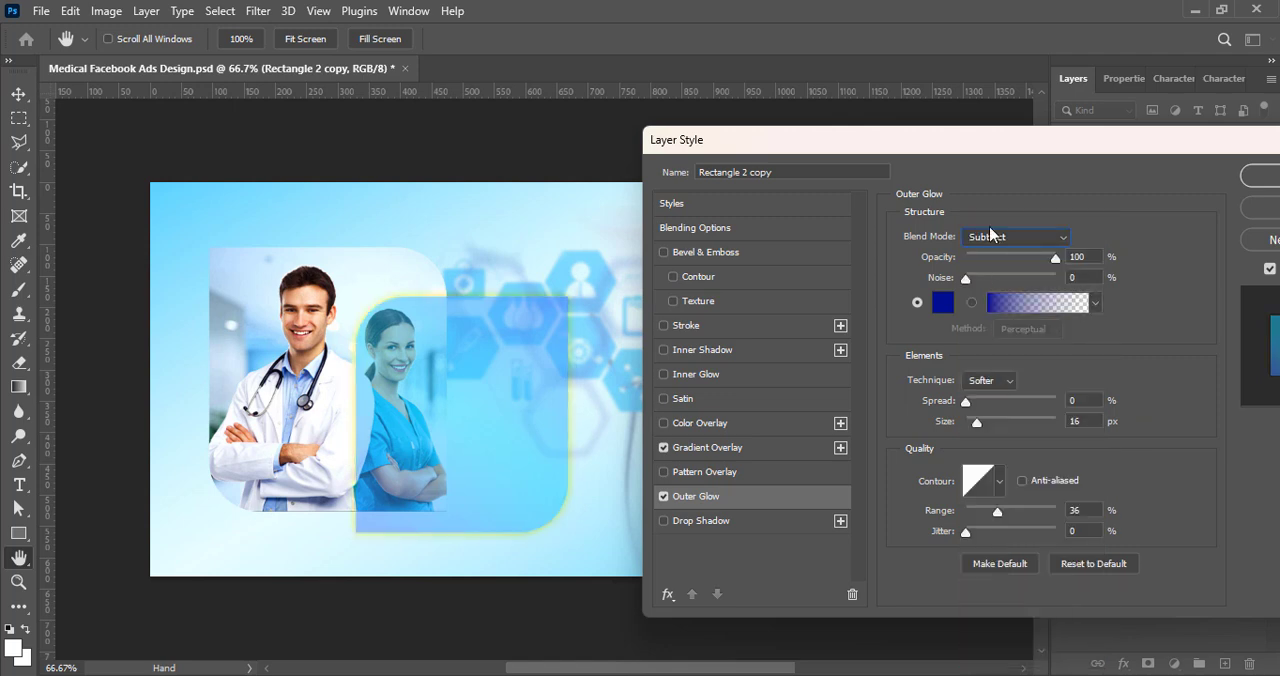
left_click(990, 233)
left_click(1003, 517)
left_click(1000, 237)
left_click(1003, 517)
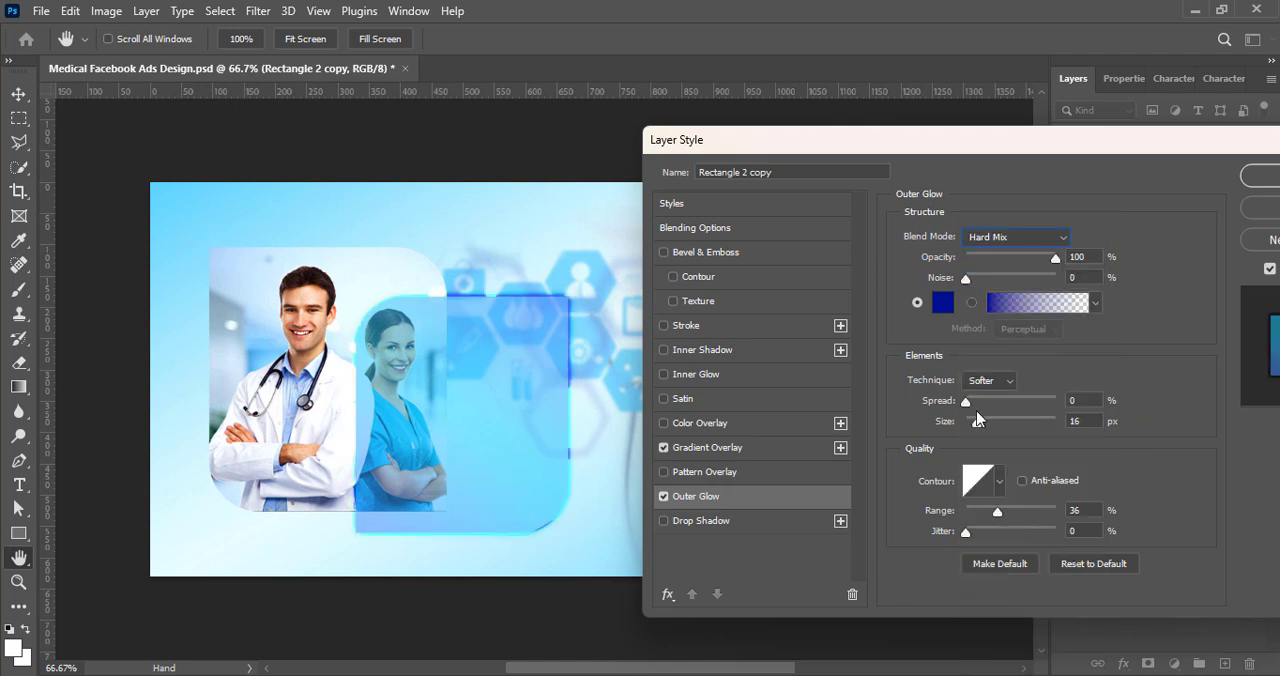
Step: Try the outer glow at about 21 px with the Linear Light blend mode
left_click_drag(977, 421, 984, 421)
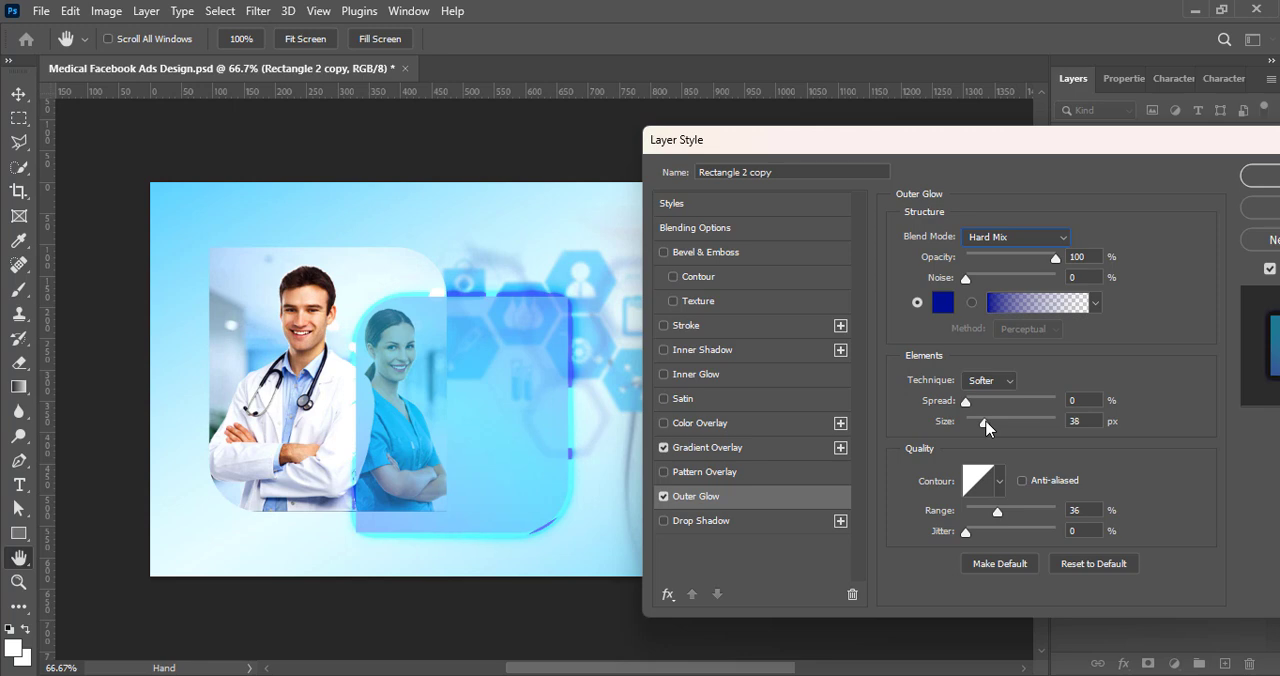
left_click(1052, 238)
left_click(1023, 486)
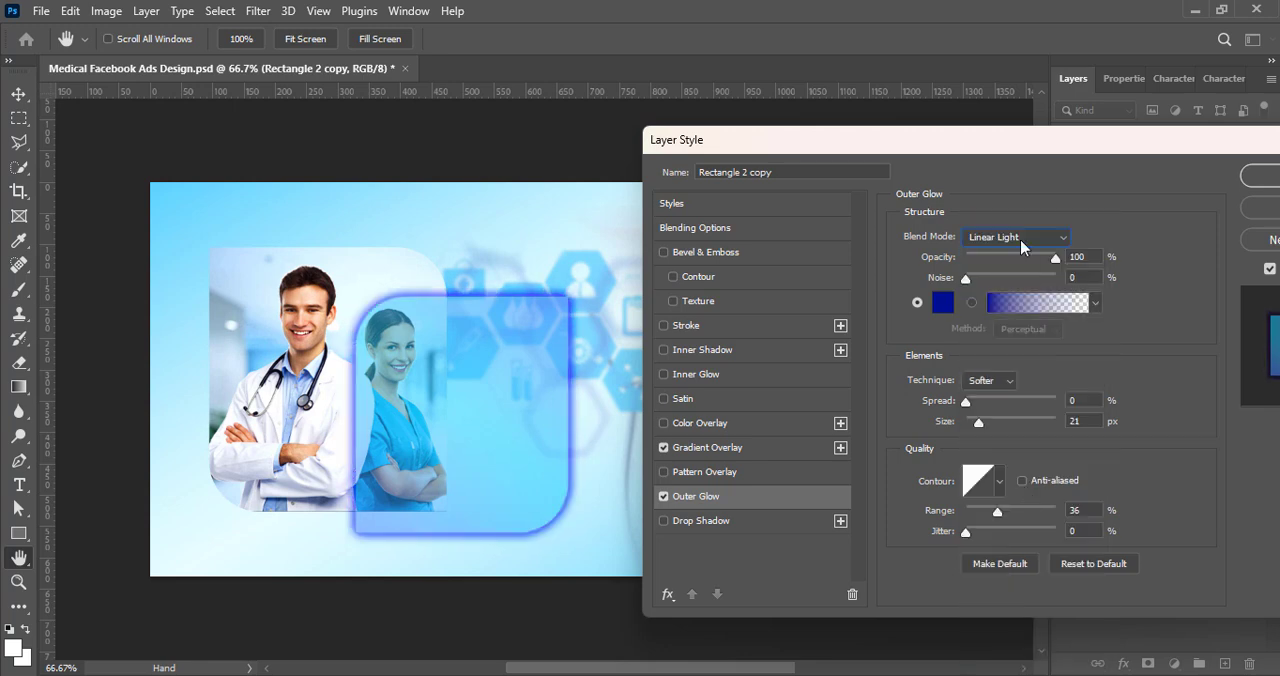
Step: Compare further blend modes on the outer glow, including Lighter Color
left_click(1021, 240)
left_click(1021, 467)
left_click(1002, 237)
left_click(1014, 450)
left_click(1008, 237)
left_click(1010, 406)
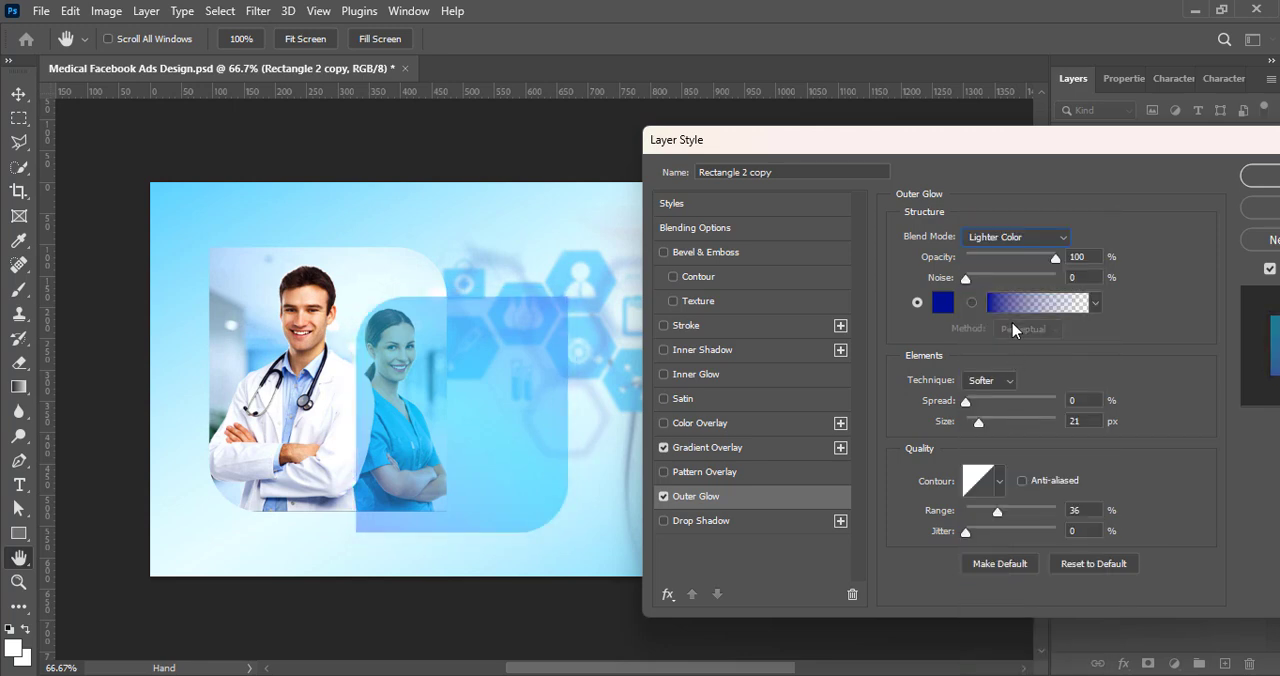
left_click(1010, 238)
left_click(1004, 364)
left_click(1008, 238)
left_click(1014, 476)
left_click(1021, 242)
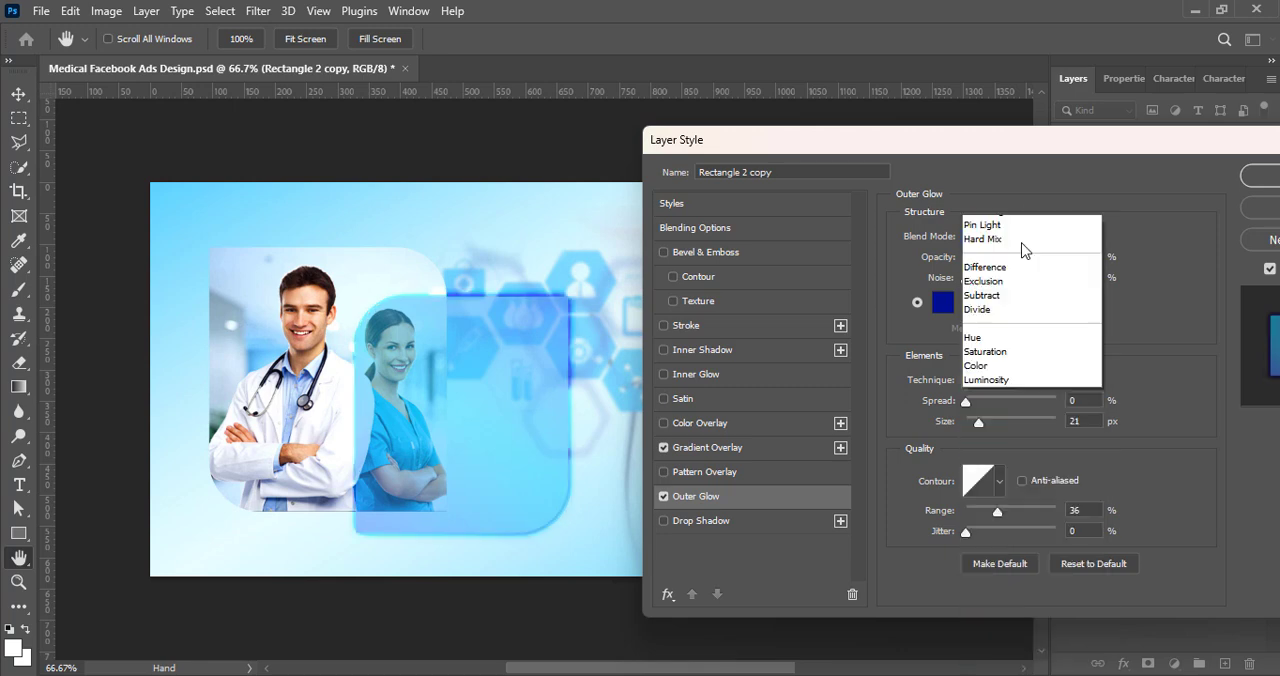
Step: Set the outer glow to Linear Light with a size of about 16 px and a range of about 34%, and apply the layer style
left_click(1018, 485)
left_click_drag(980, 421, 975, 423)
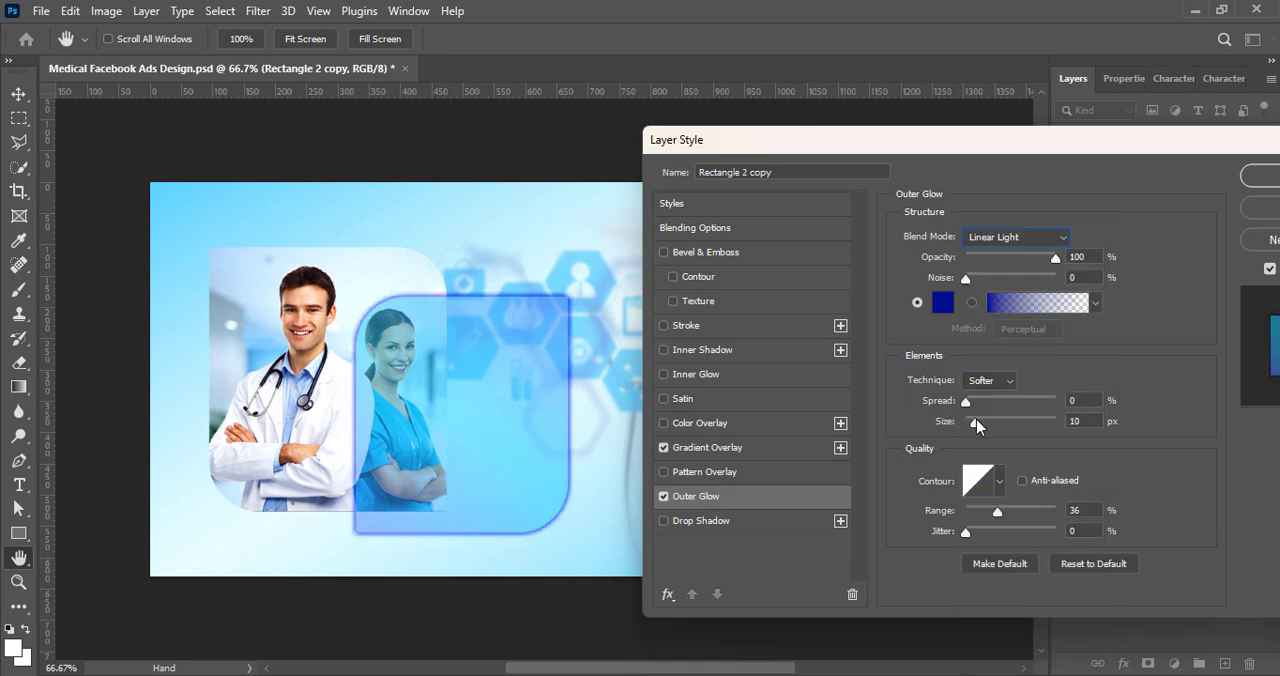
mouse_move(998, 512)
left_mouse_down()
mouse_move(1018, 519)
mouse_move(989, 515)
left_mouse_up()
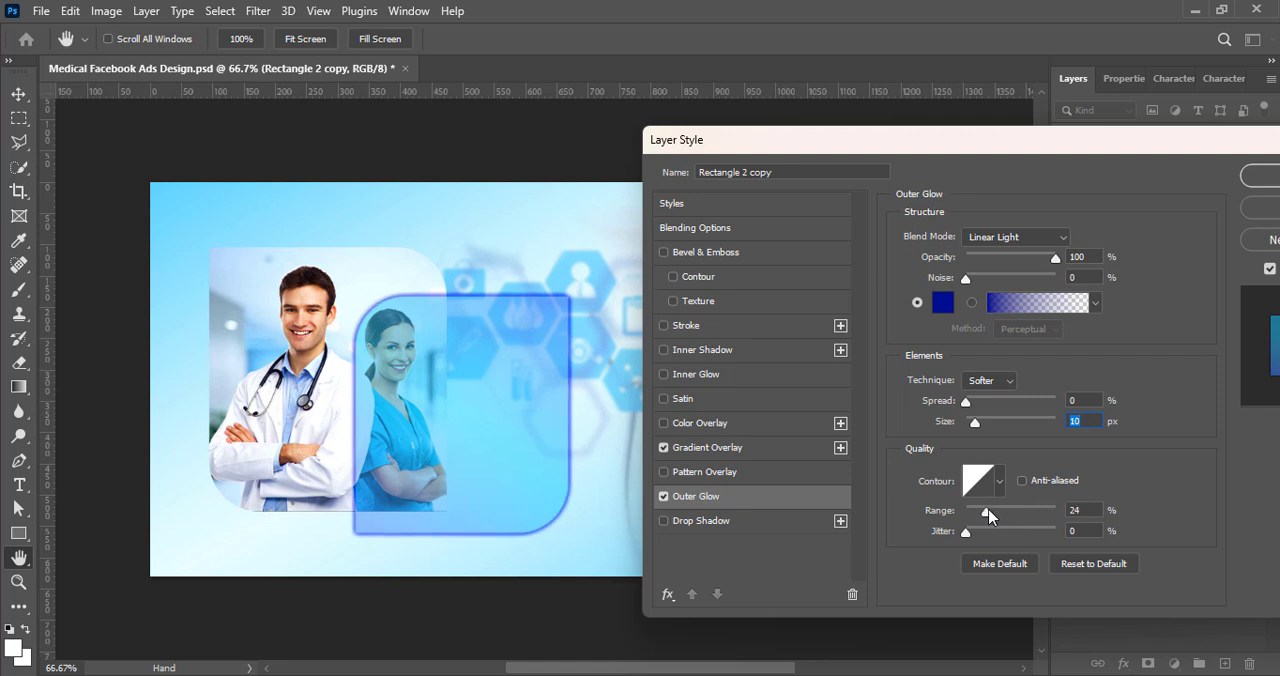
mouse_move(976, 405)
left_mouse_down()
mouse_move(1026, 400)
mouse_move(970, 402)
mouse_move(981, 424)
left_mouse_up()
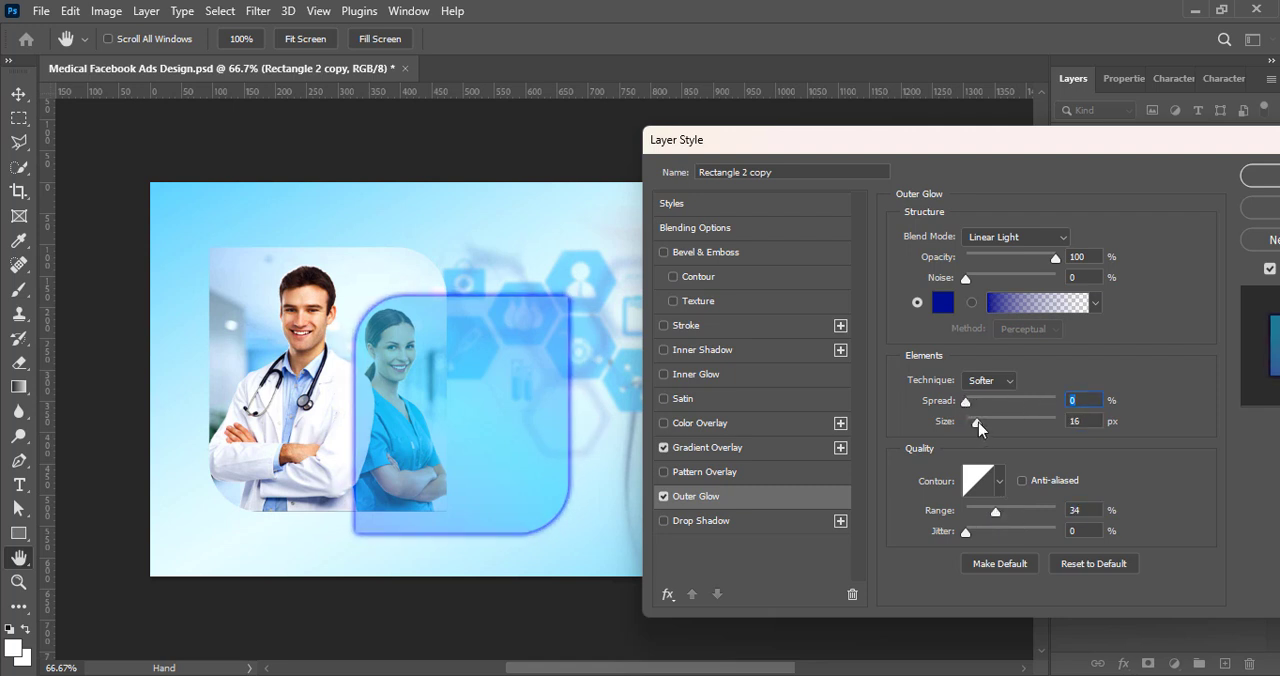
left_click_drag(1114, 148, 946, 147)
key("Return")
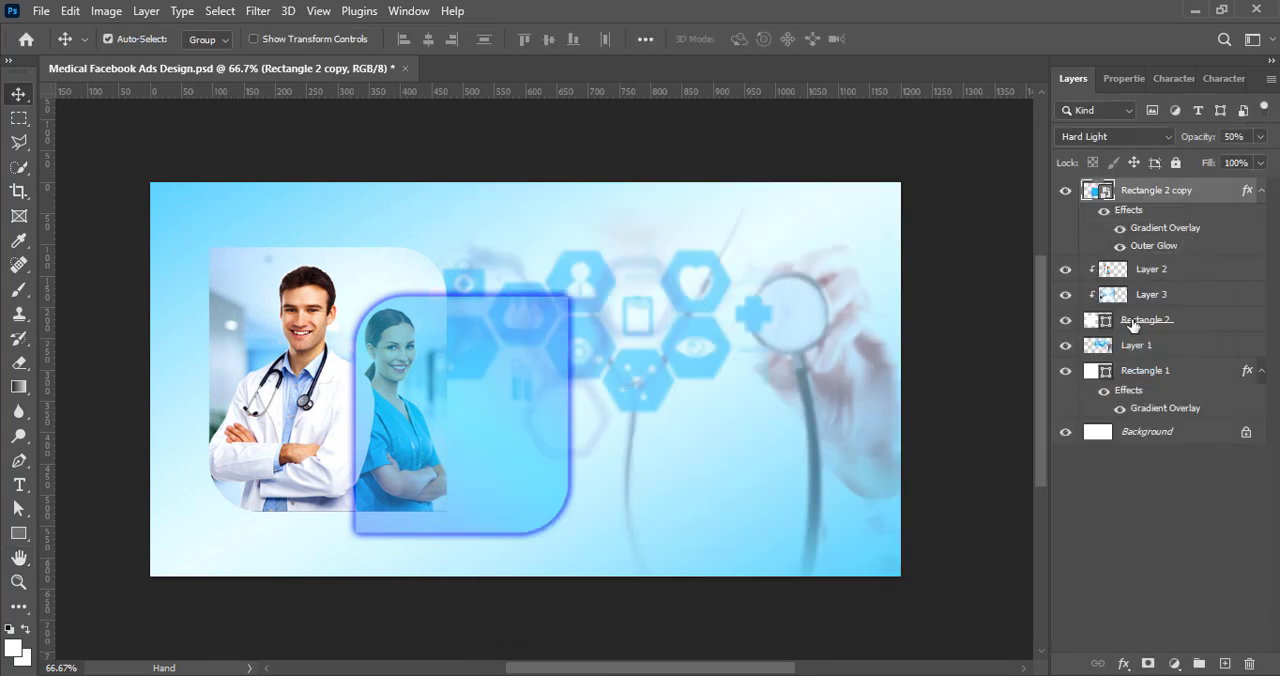
Step: Change the starting color of Rectangle 2 copy's gradient overlay to pale blue #c3f0fc
right_click(1092, 192)
left_click(1097, 206)
left_click(660, 444)
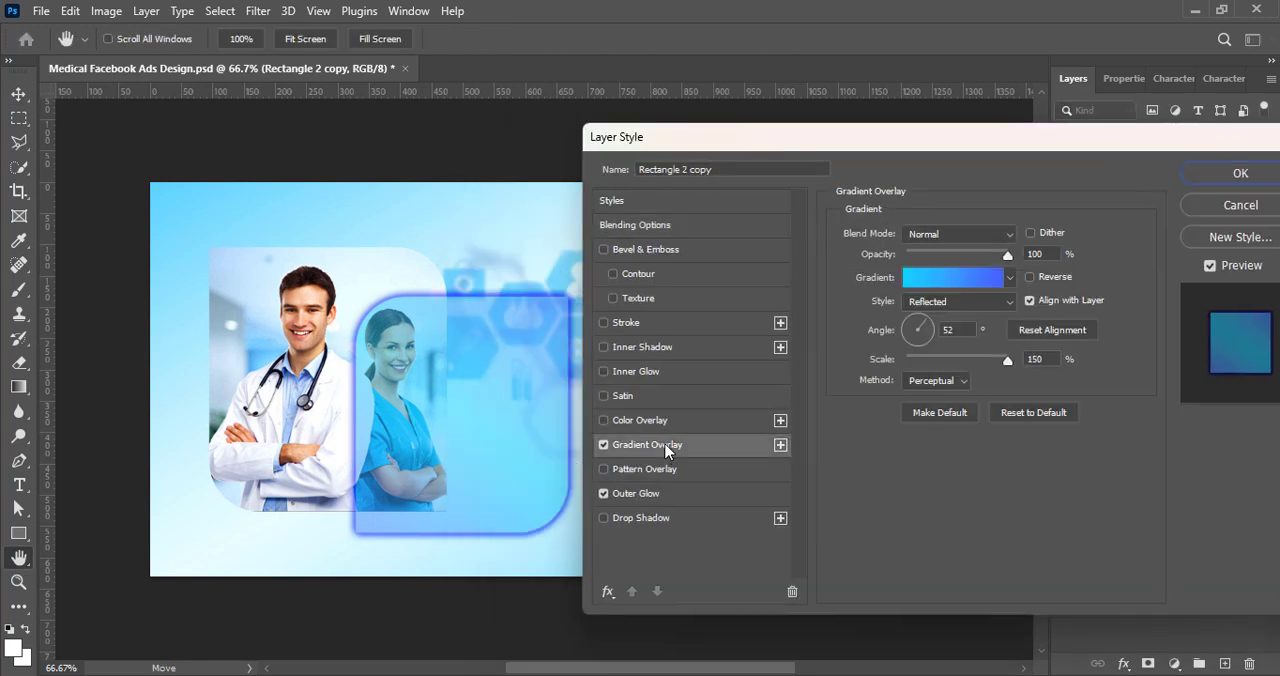
left_click(960, 273)
double_click(867, 537)
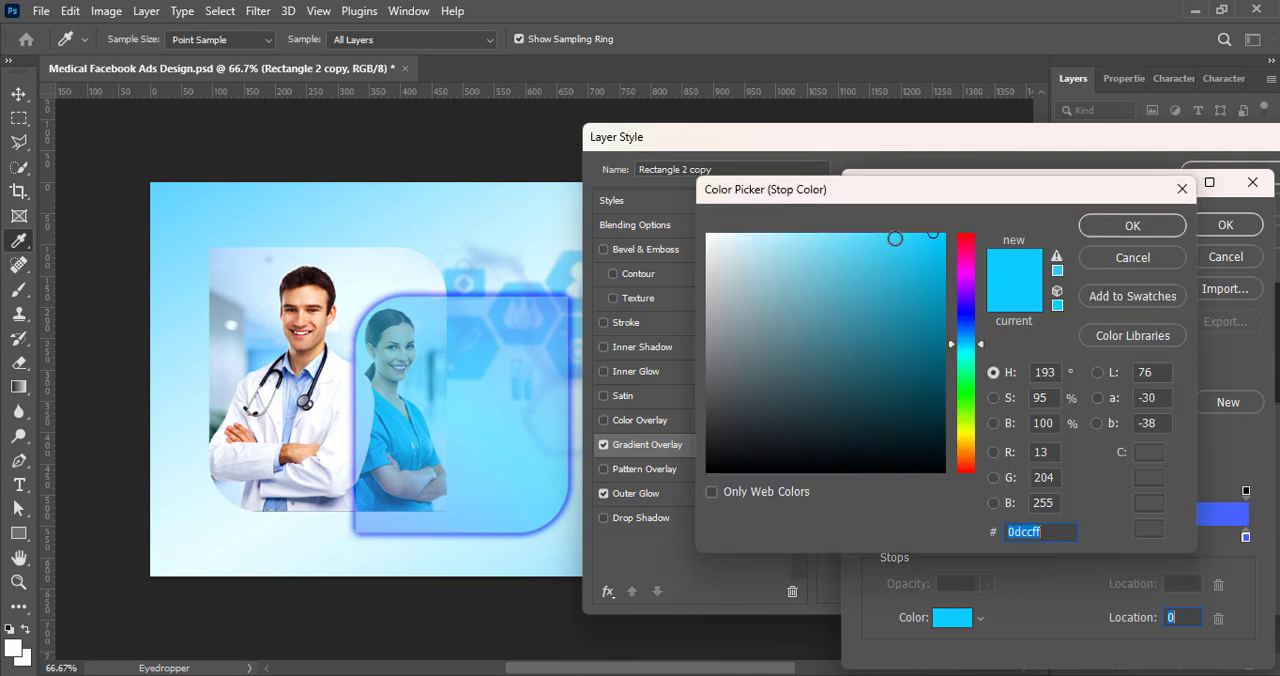
left_click(760, 236)
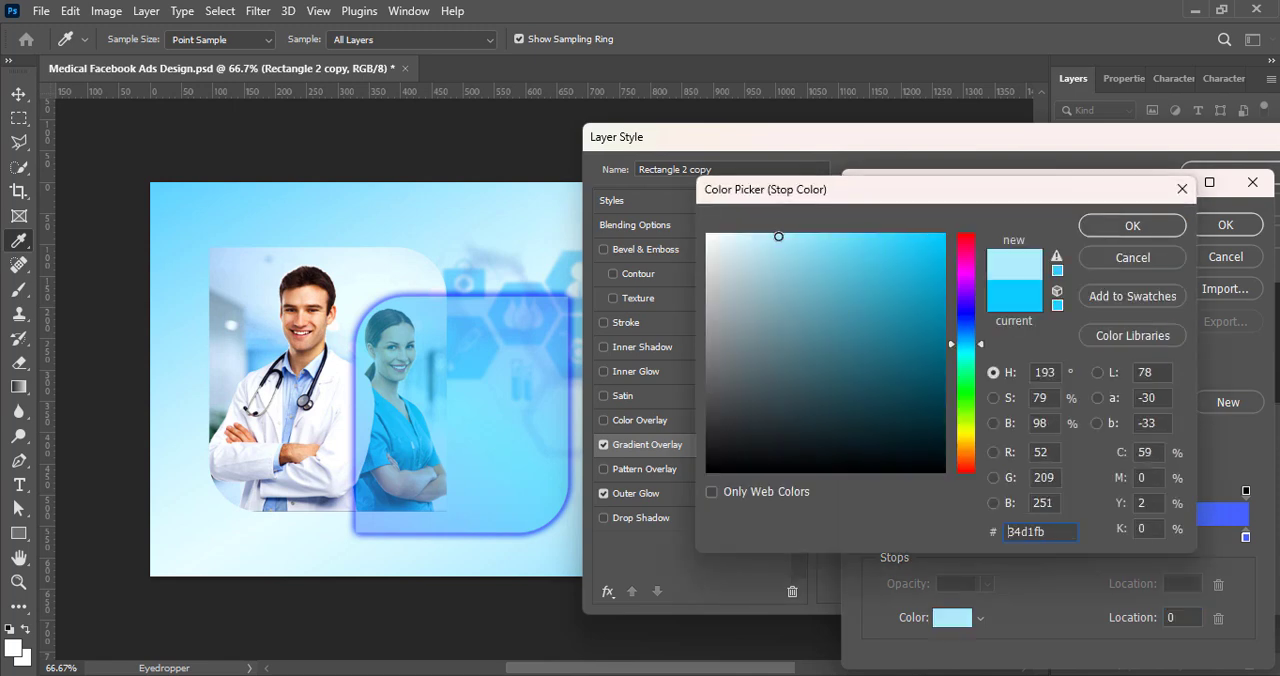
left_click(1100, 225)
Step: Change the gradient overlay's end color to dark navy #000e68 and apply the layer style
double_click(1247, 538)
left_click_drag(929, 251, 948, 341)
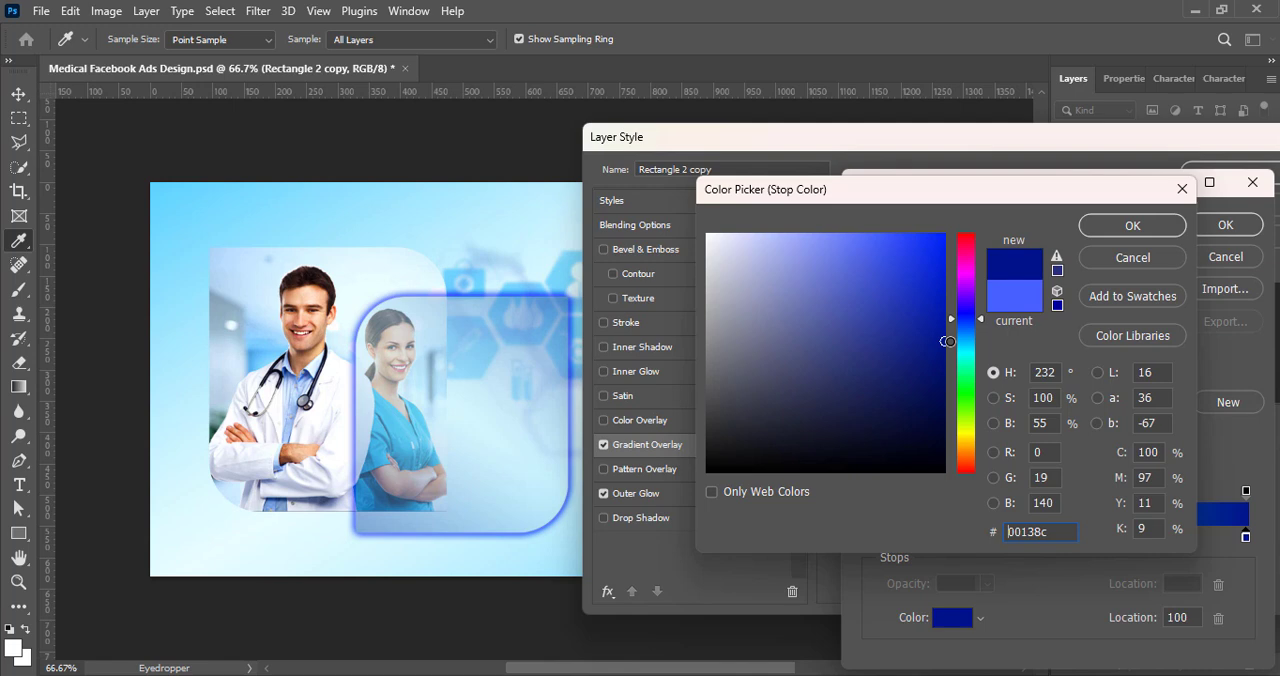
left_click(1130, 222)
left_click(1222, 224)
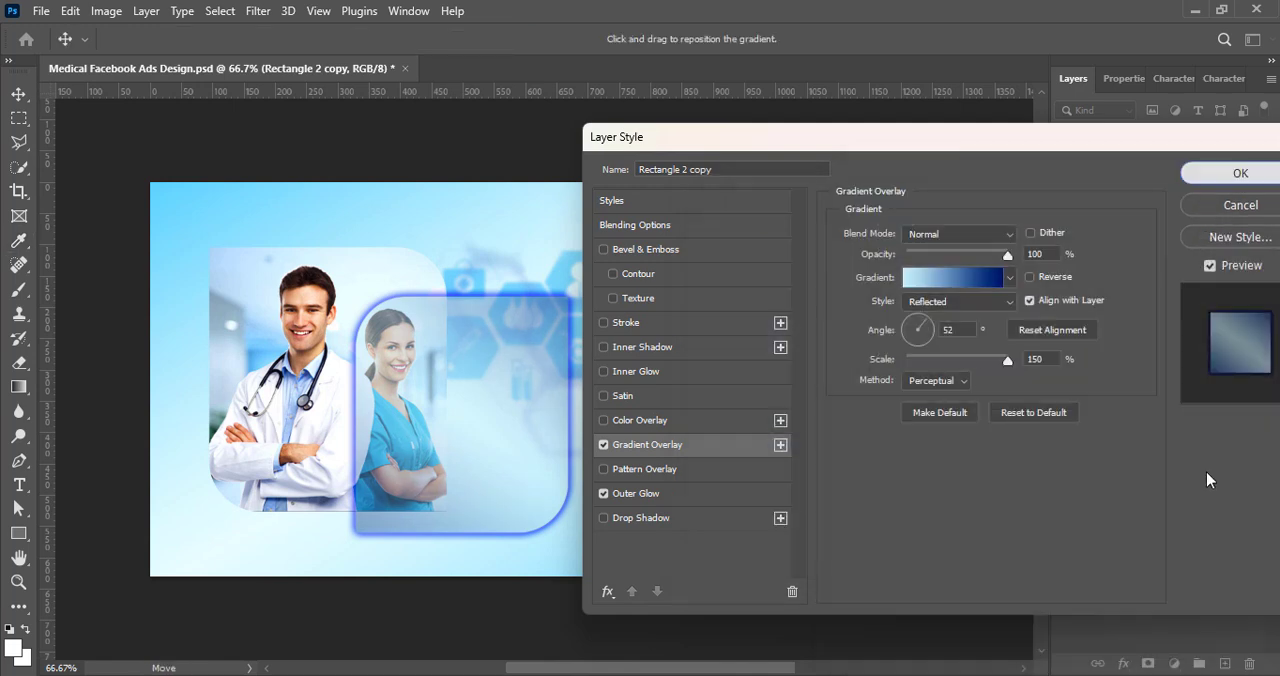
key("Return")
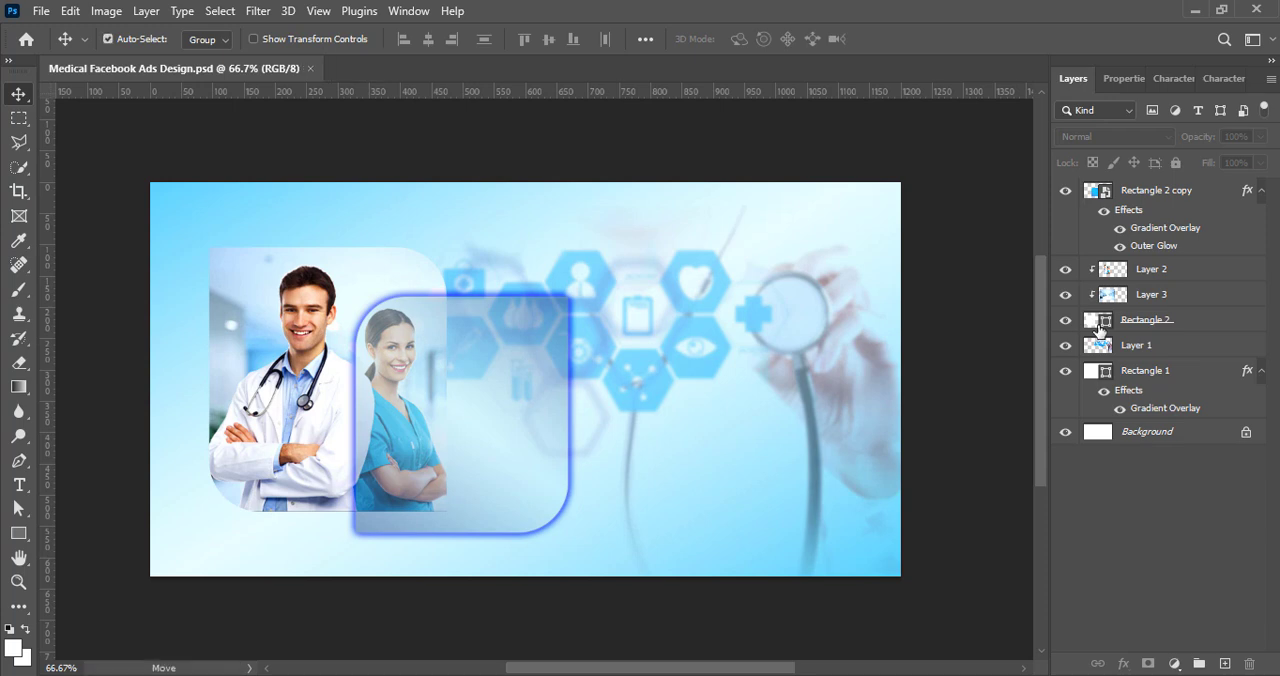
Step: Add a Drop Shadow to the male doctor's Layer 2 with 32% opacity, 90° angle, 0 px distance and 29 px size
left_click(324, 477)
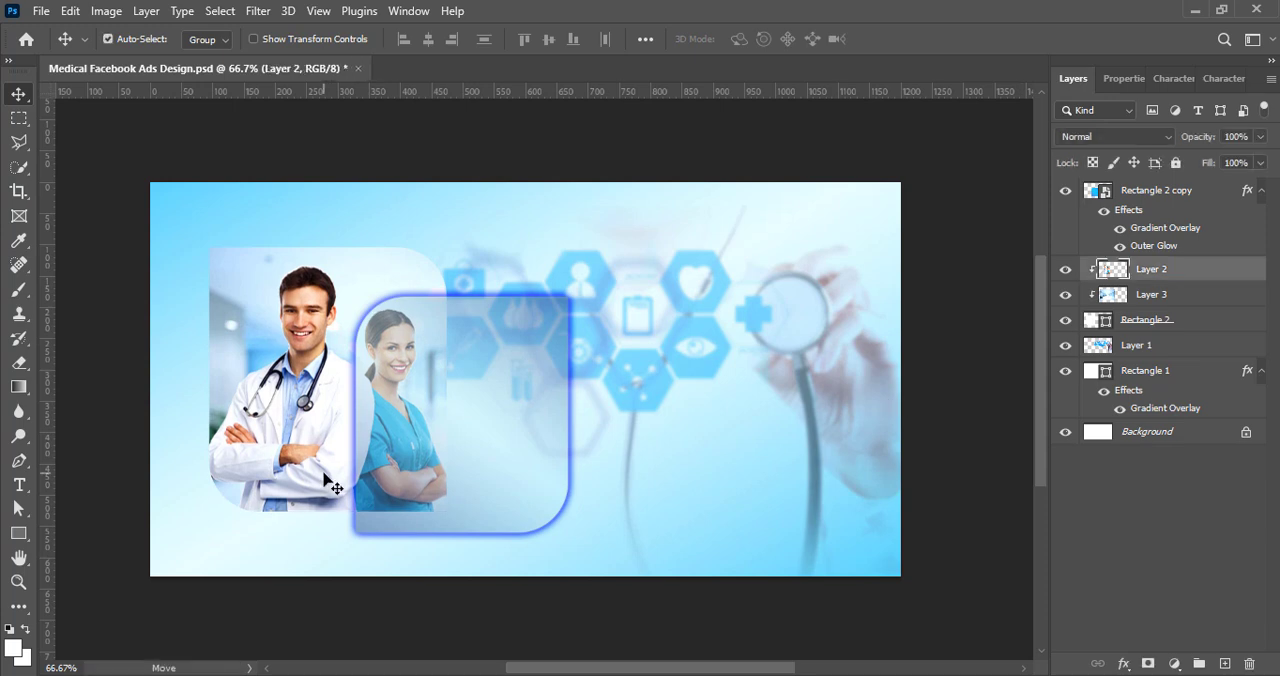
right_click(1090, 268)
left_click(1094, 284)
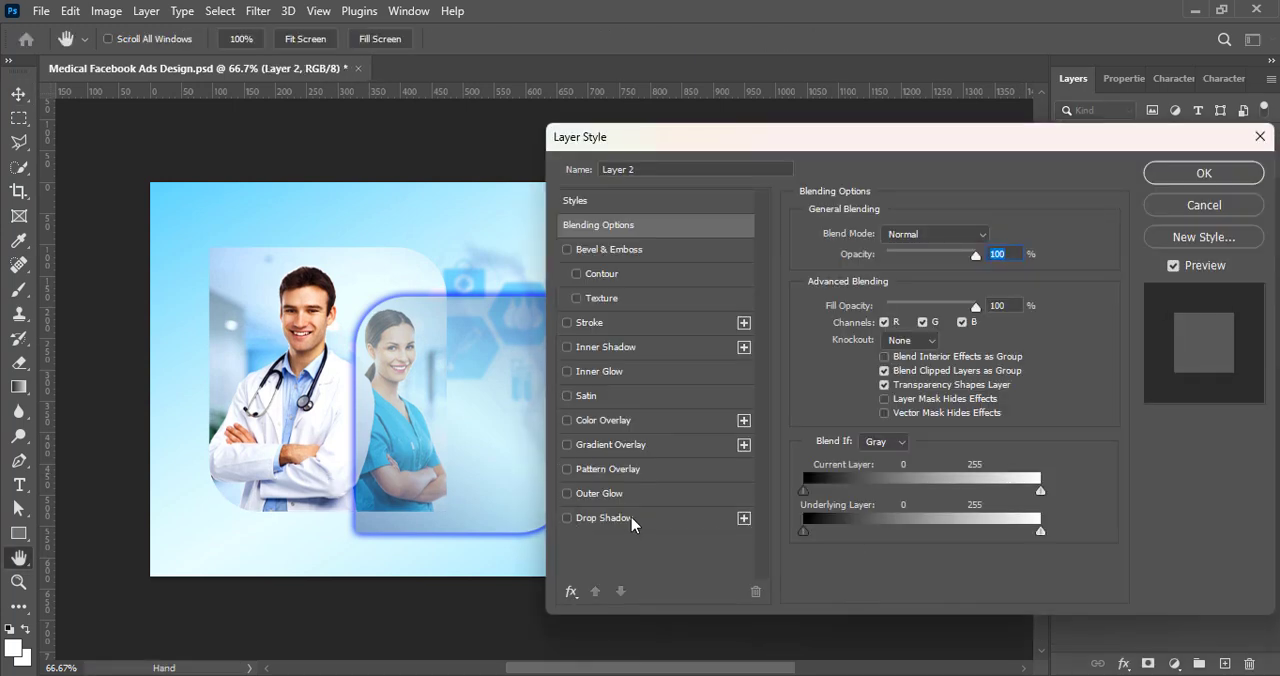
left_click(631, 518)
left_click_drag(899, 362, 881, 362)
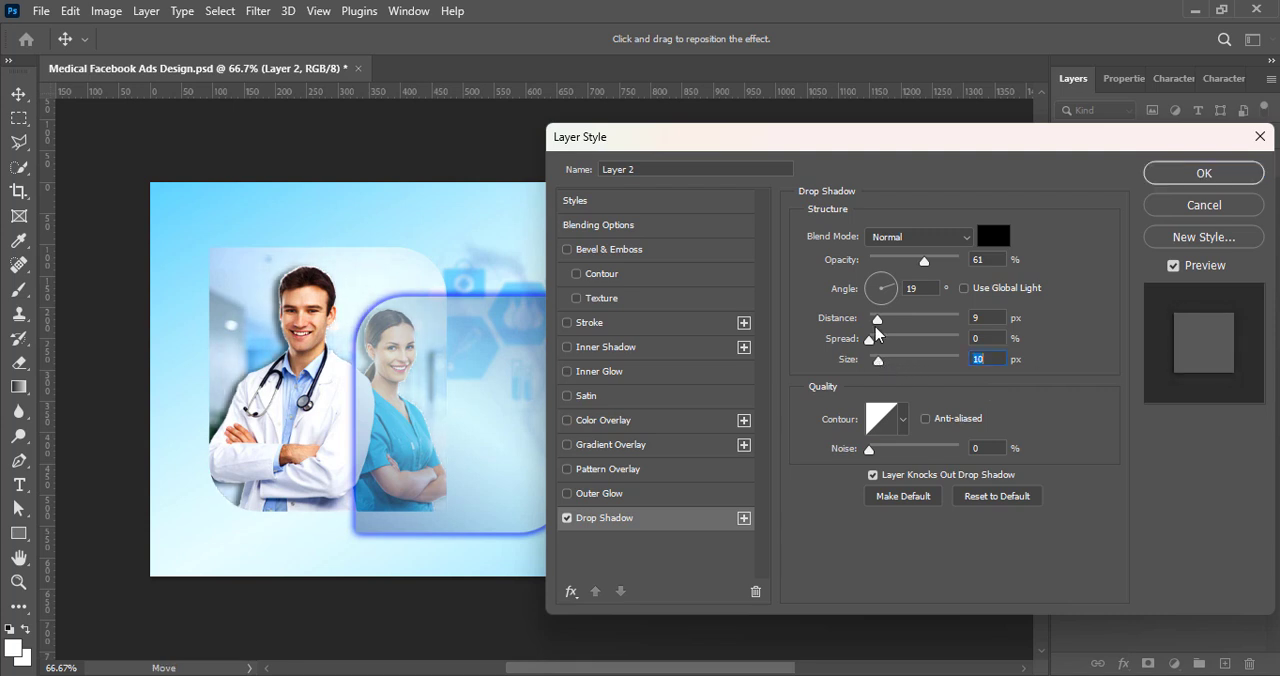
left_click_drag(876, 320, 871, 319)
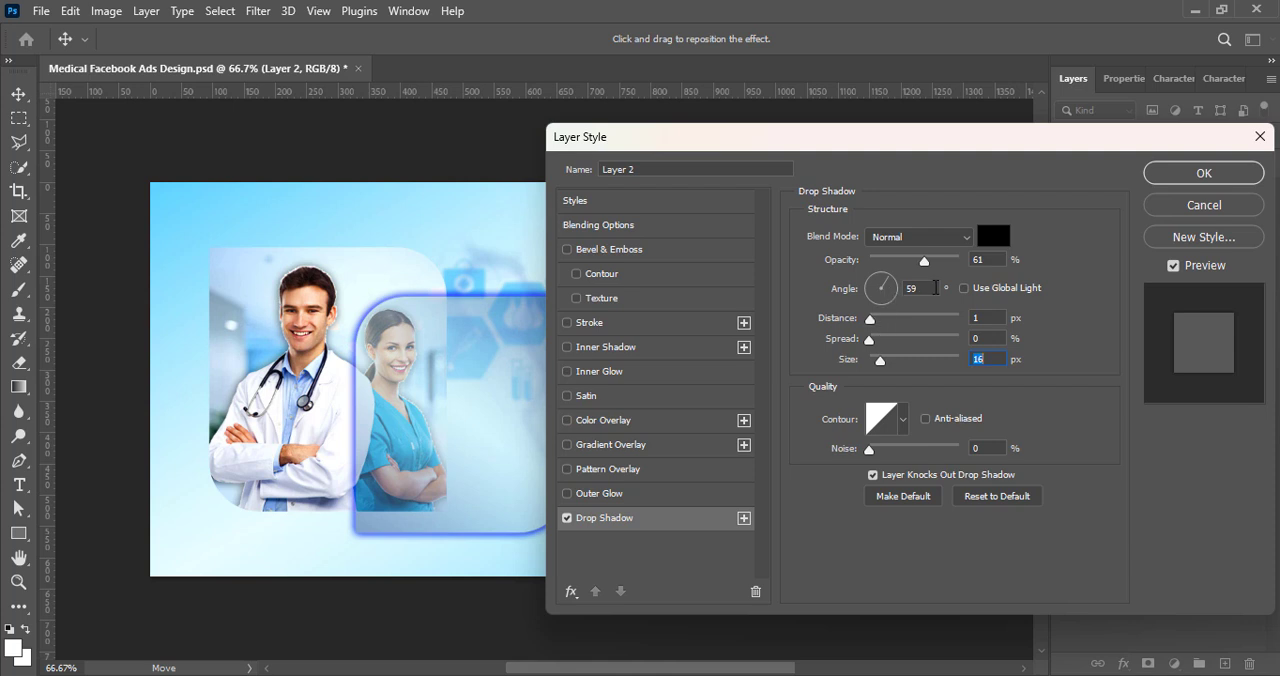
left_click_drag(923, 262, 913, 262)
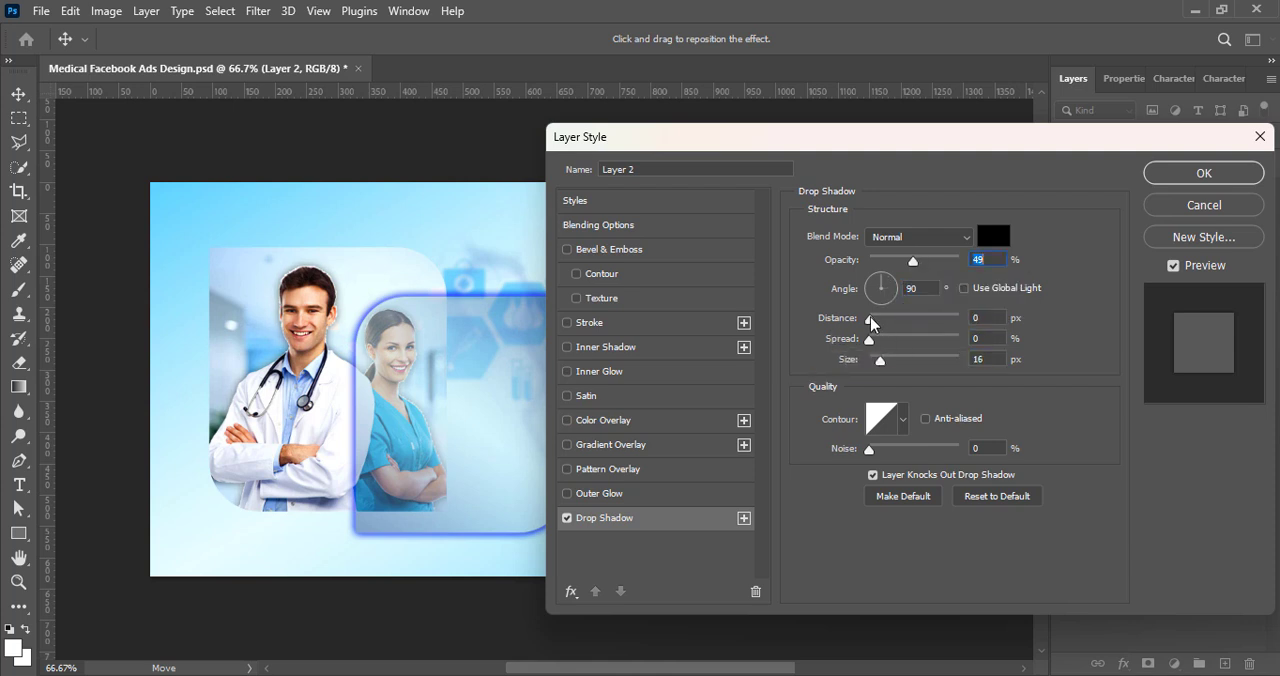
left_click_drag(876, 362, 891, 362)
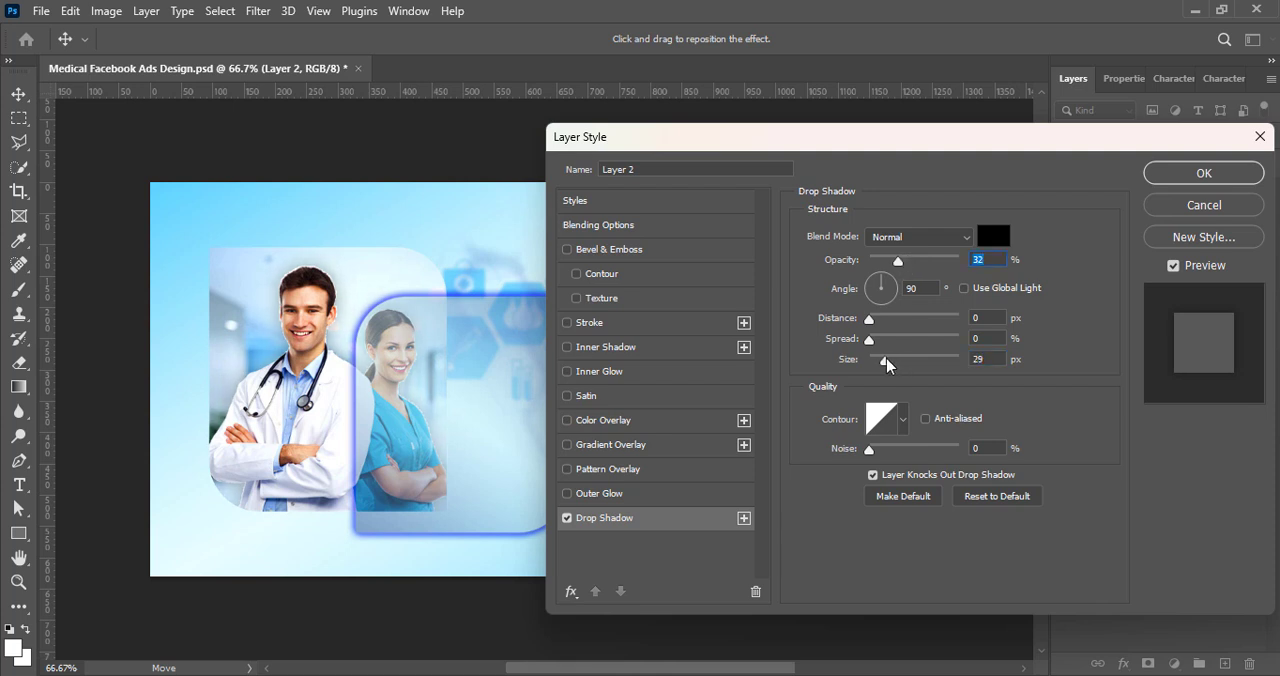
left_click(1236, 175)
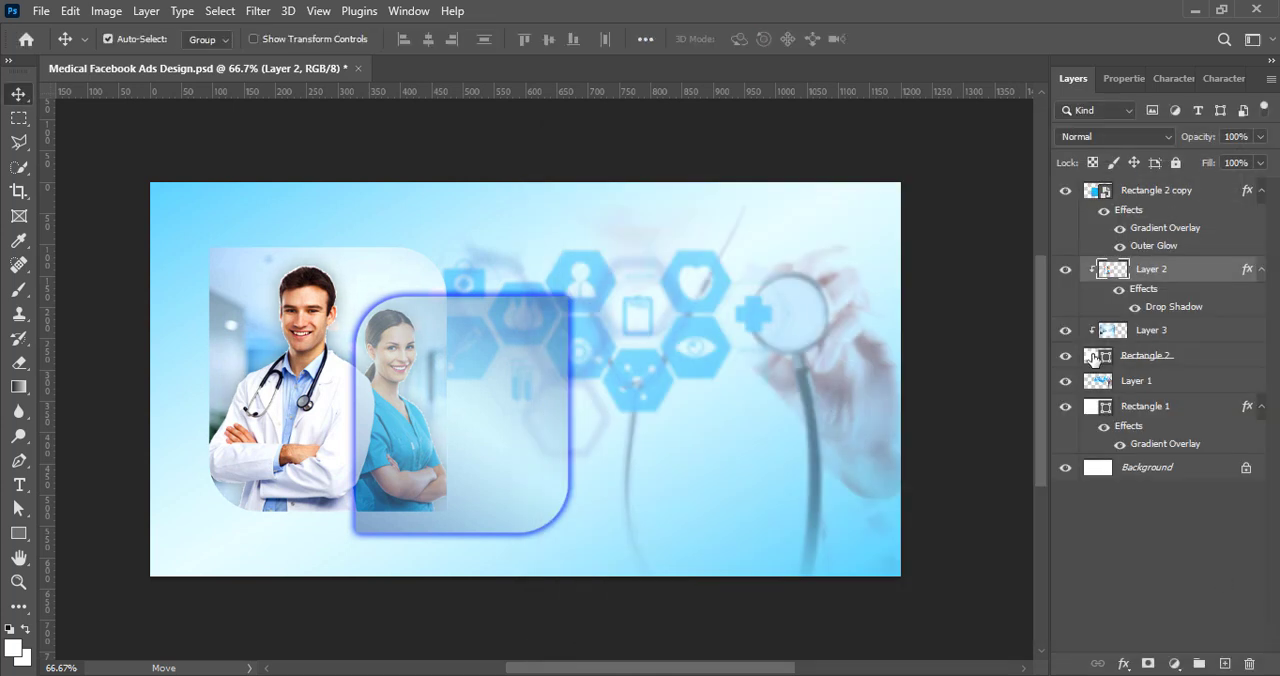
Step: Add an Outer Glow to Rectangle 2 with the Vivid Light blend mode, about 77% opacity and a size of about 27 px
left_click(1093, 357)
right_click(1095, 357)
left_click(990, 315)
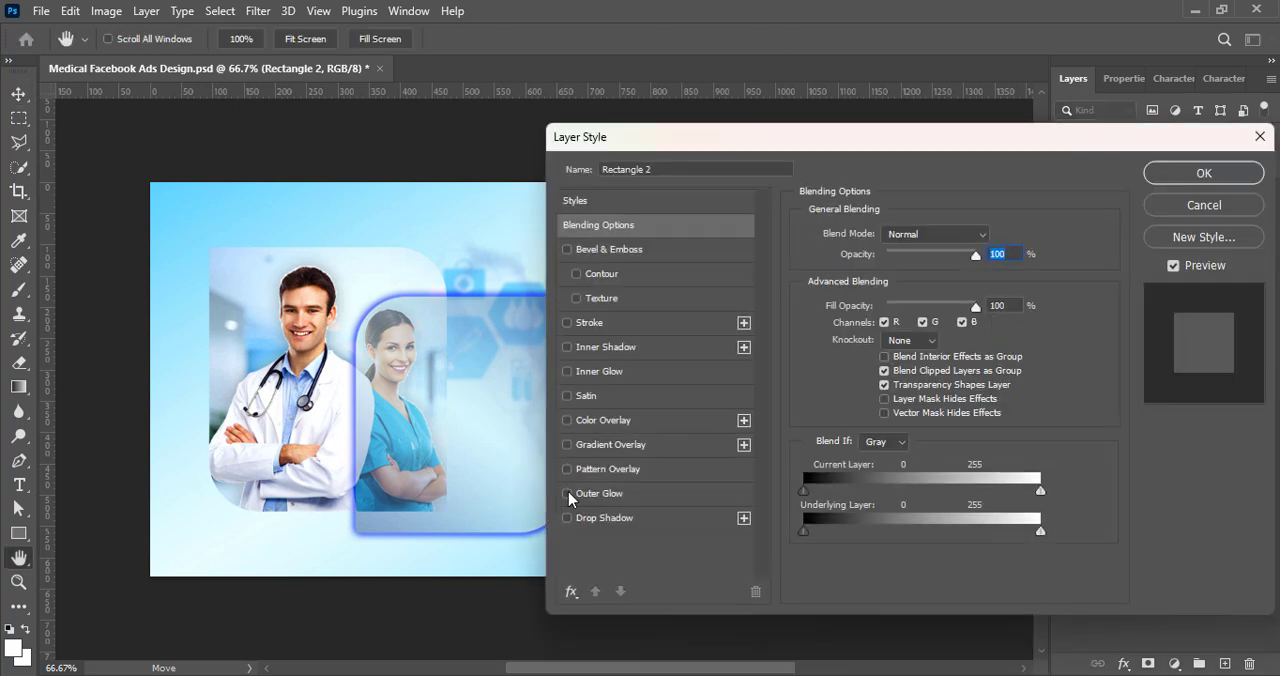
left_click(567, 493)
left_click(600, 493)
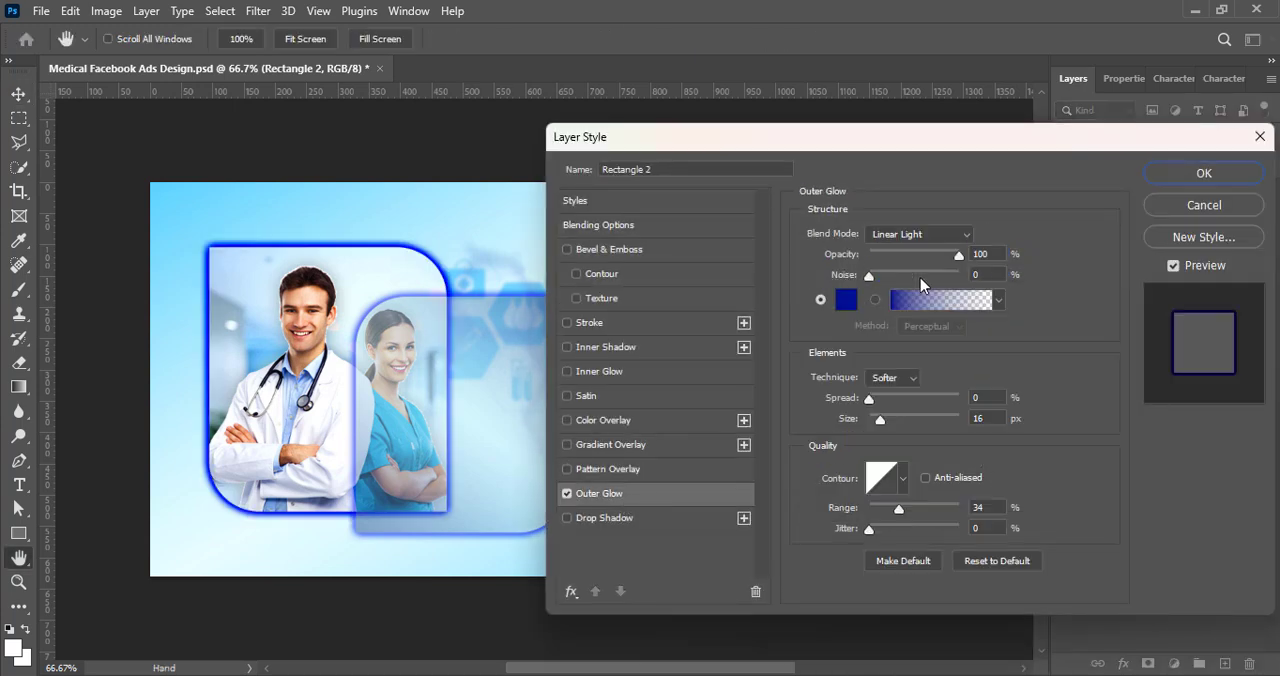
left_click(908, 233)
left_click(902, 478)
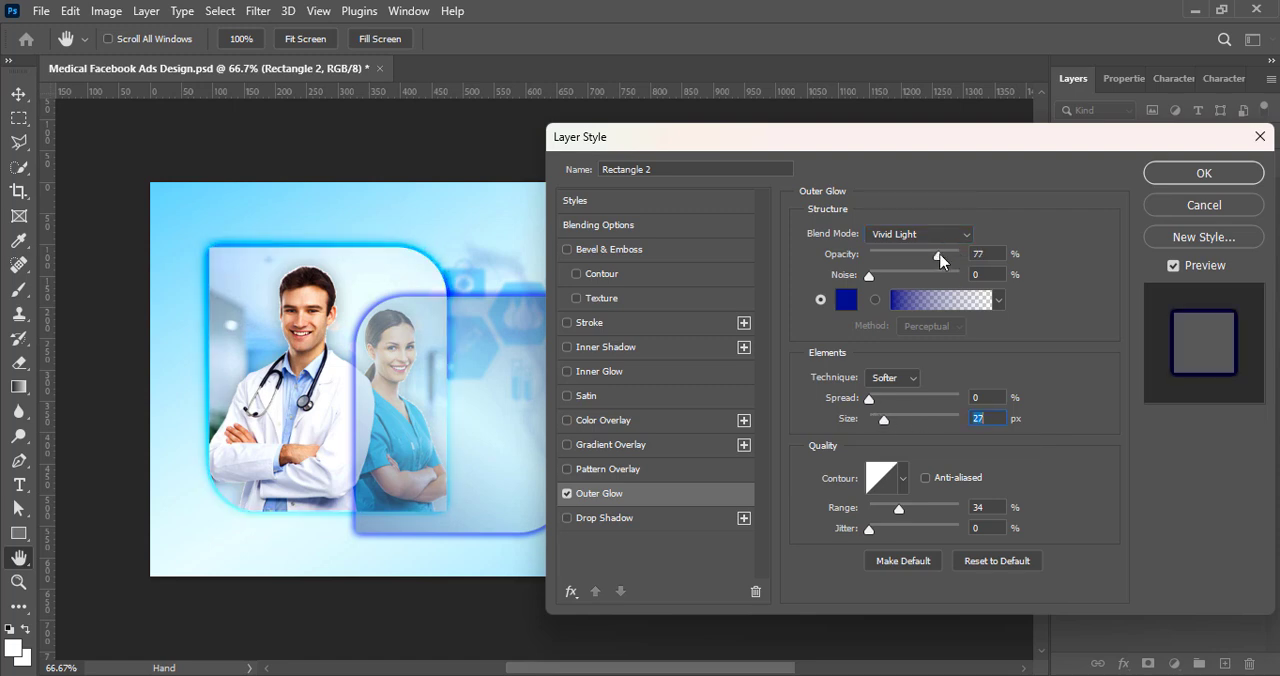
left_click(1160, 172)
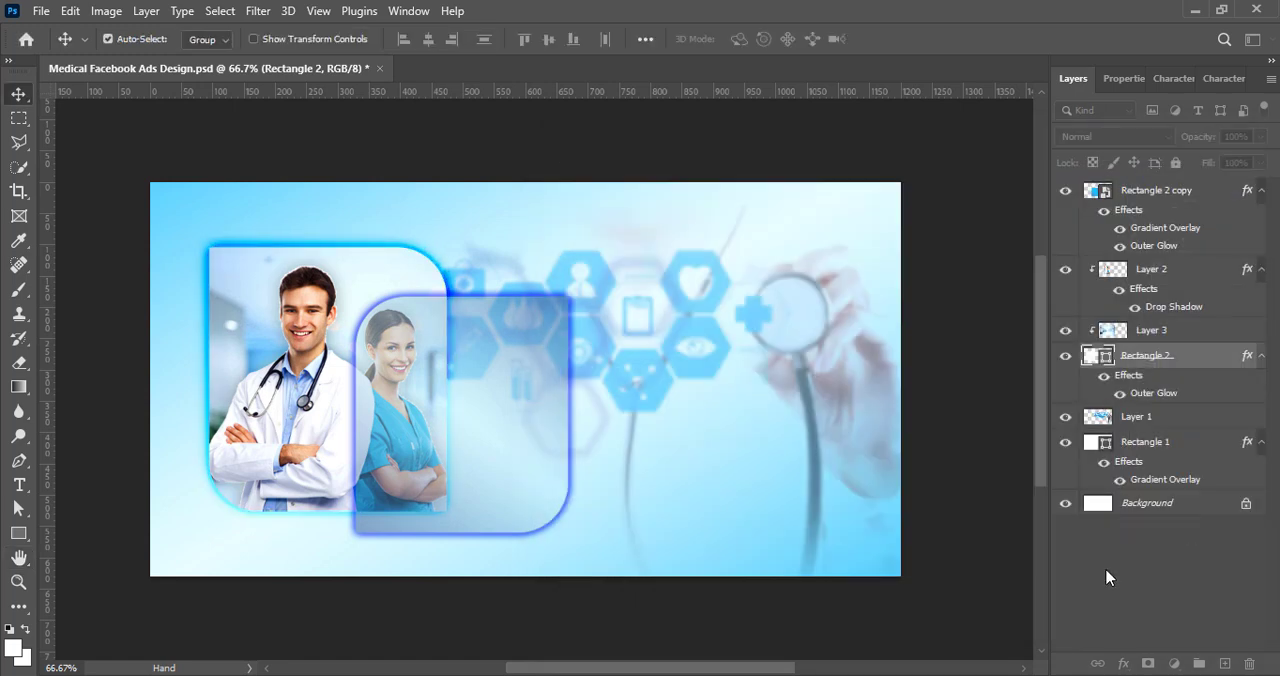
left_click(1106, 577)
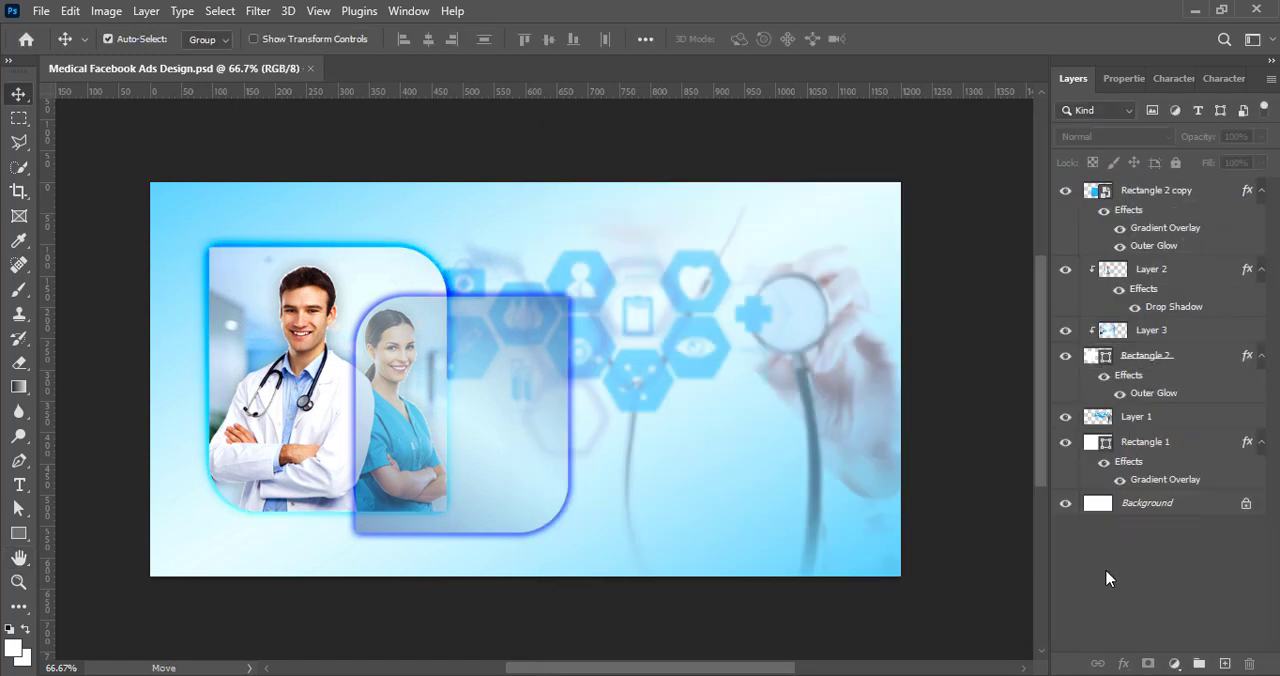
left_click(1182, 200)
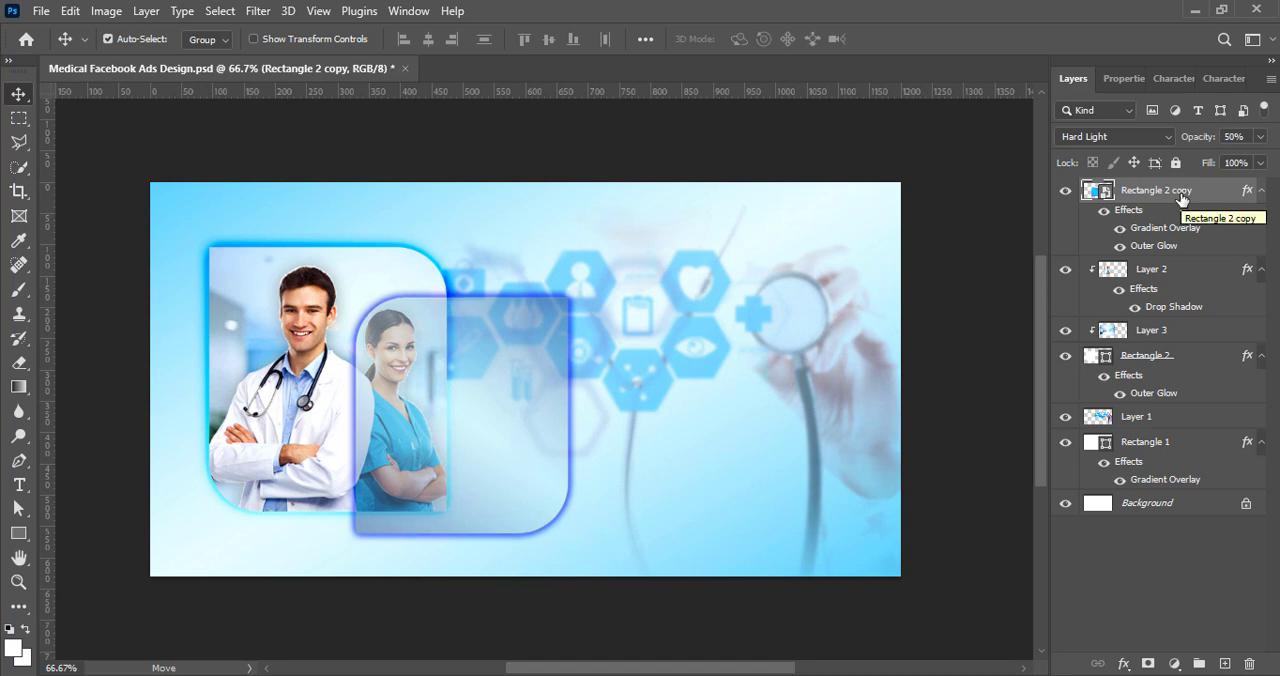
left_click(1093, 614)
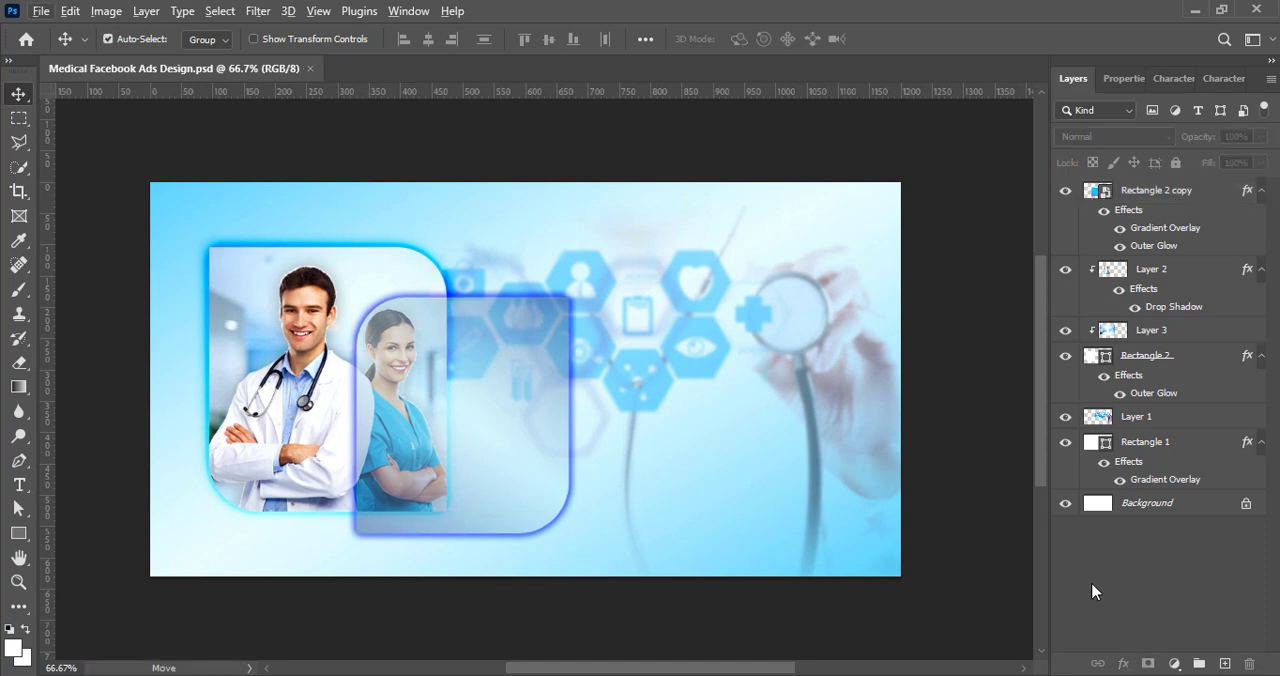
Step: Create a new layer and paste in the headline "Empowering Health Enriching Lives", broken into two lines
left_click(1224, 663)
left_click(480, 368)
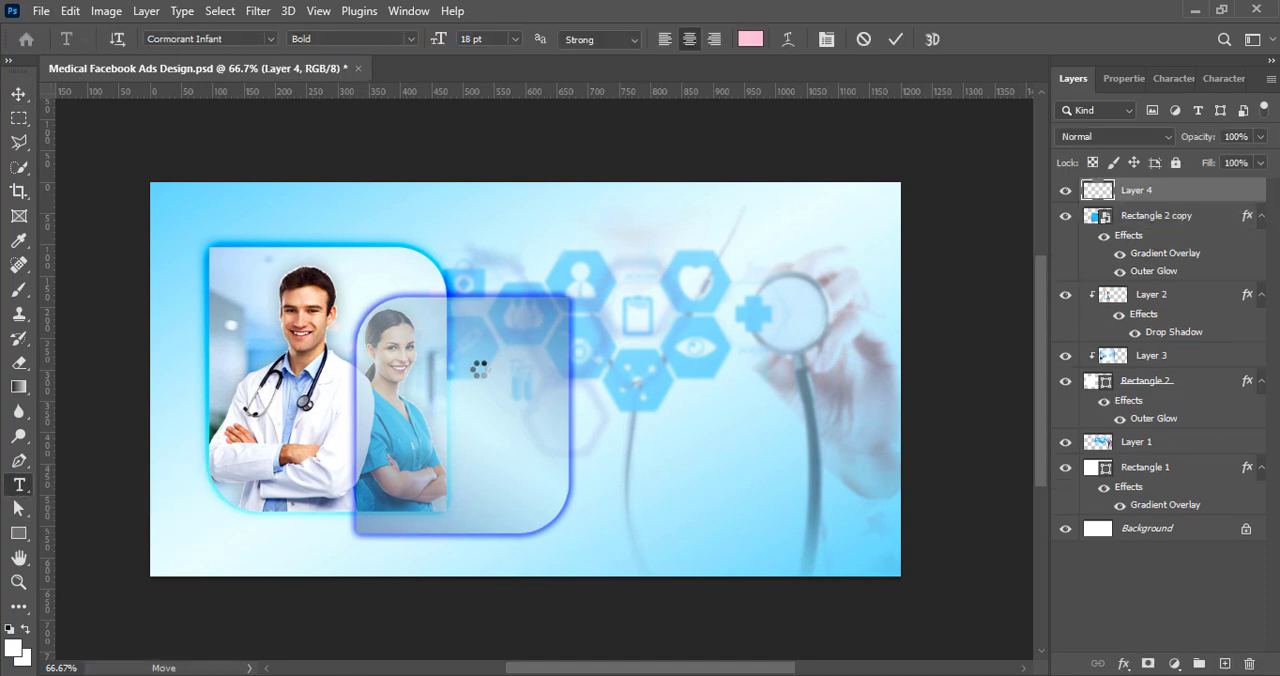
type("Empowering Health, Enriching Lives")
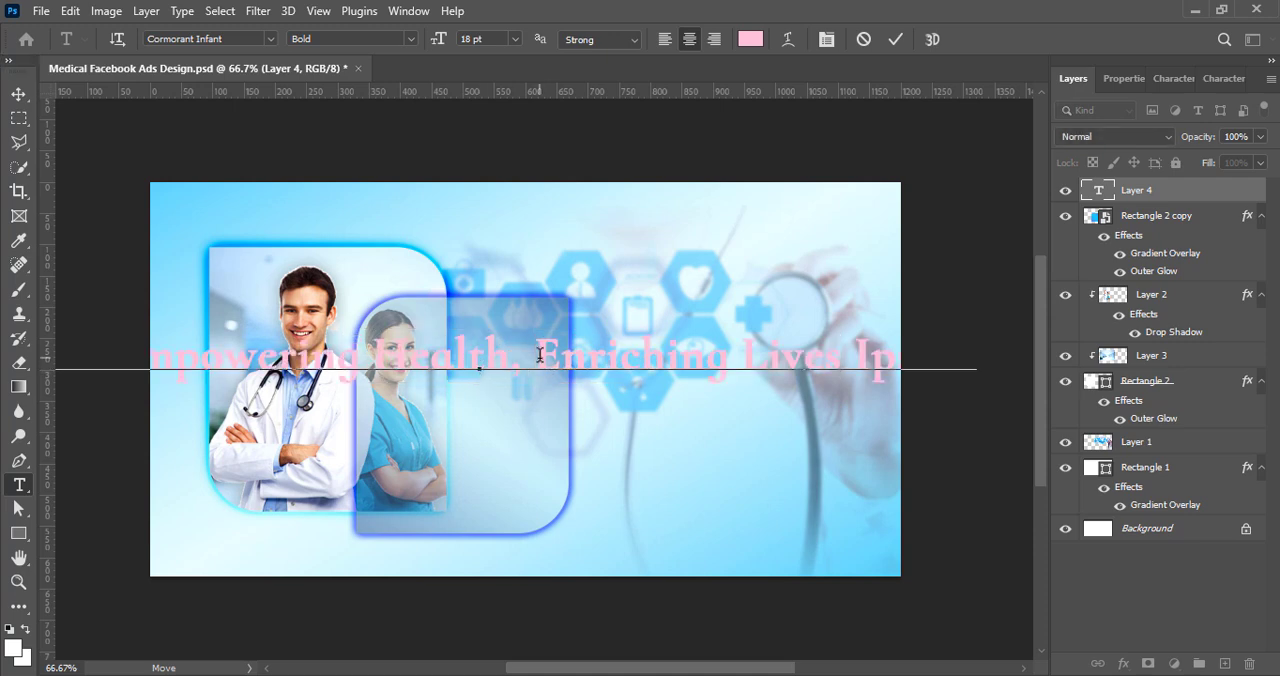
left_click(18, 93)
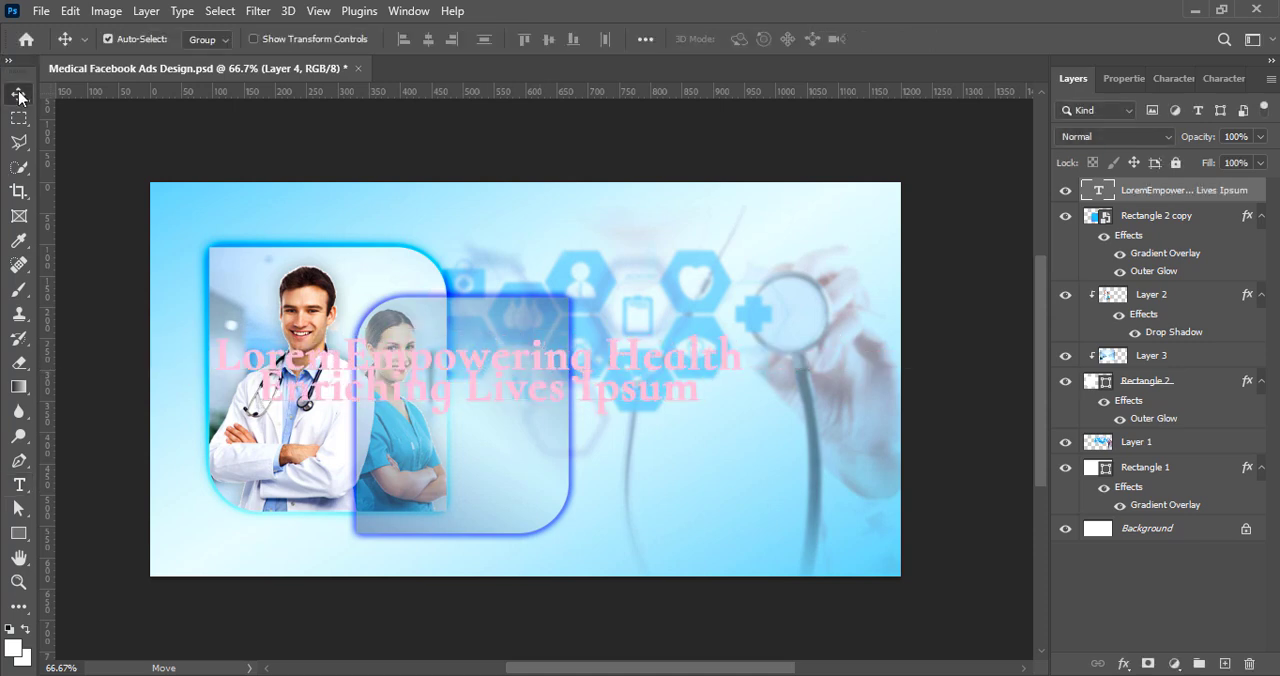
Step: Delete the placeholder words "Lorem" and "Ipsum" from the headline
double_click(481, 388)
left_click_drag(584, 389, 731, 400)
key("BackSpace")
left_click_drag(341, 355, 202, 362)
key("BackSpace")
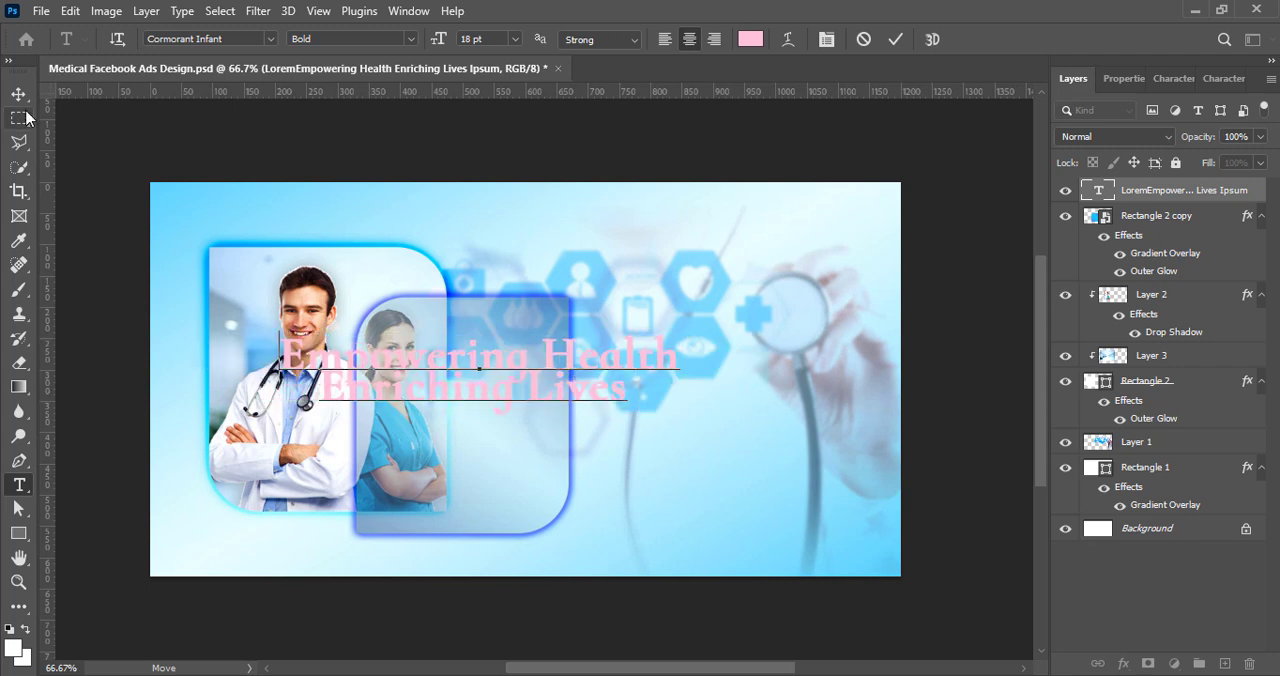
Step: Recolor the entire headline text to a saturated medium blue
key("ctrl+a")
left_click(750, 39)
left_click(851, 297)
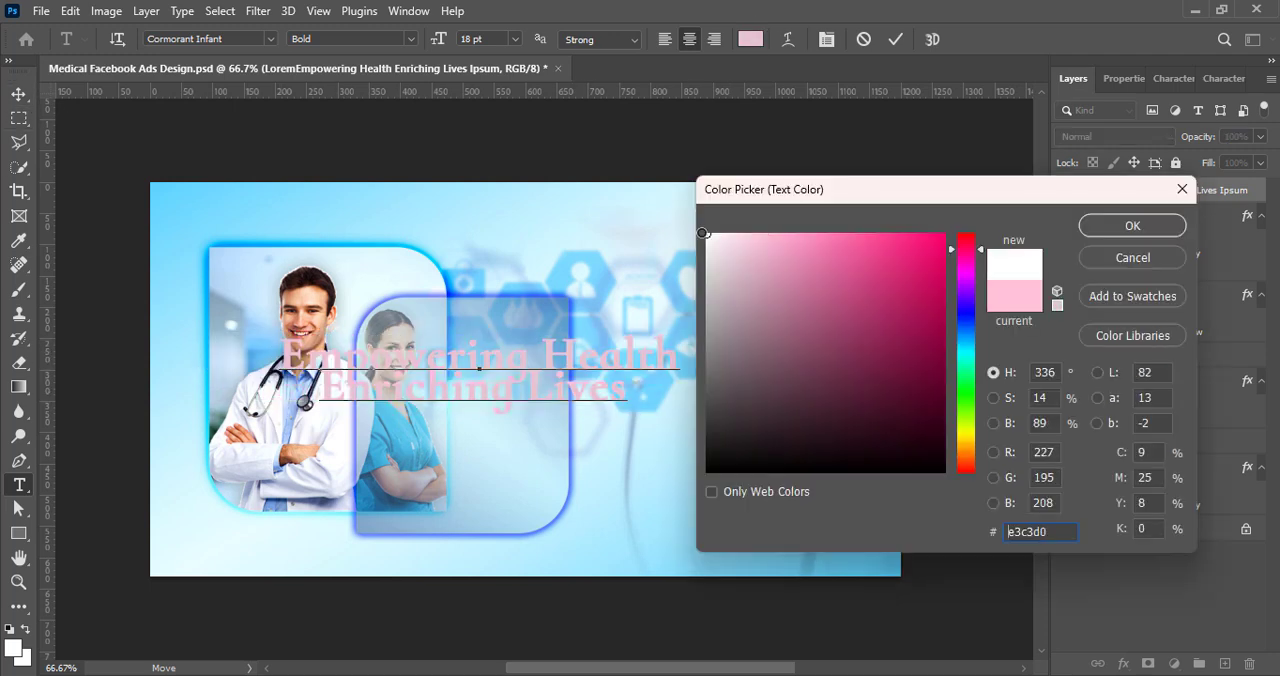
left_click_drag(851, 297, 941, 315)
left_click_drag(971, 250, 968, 330)
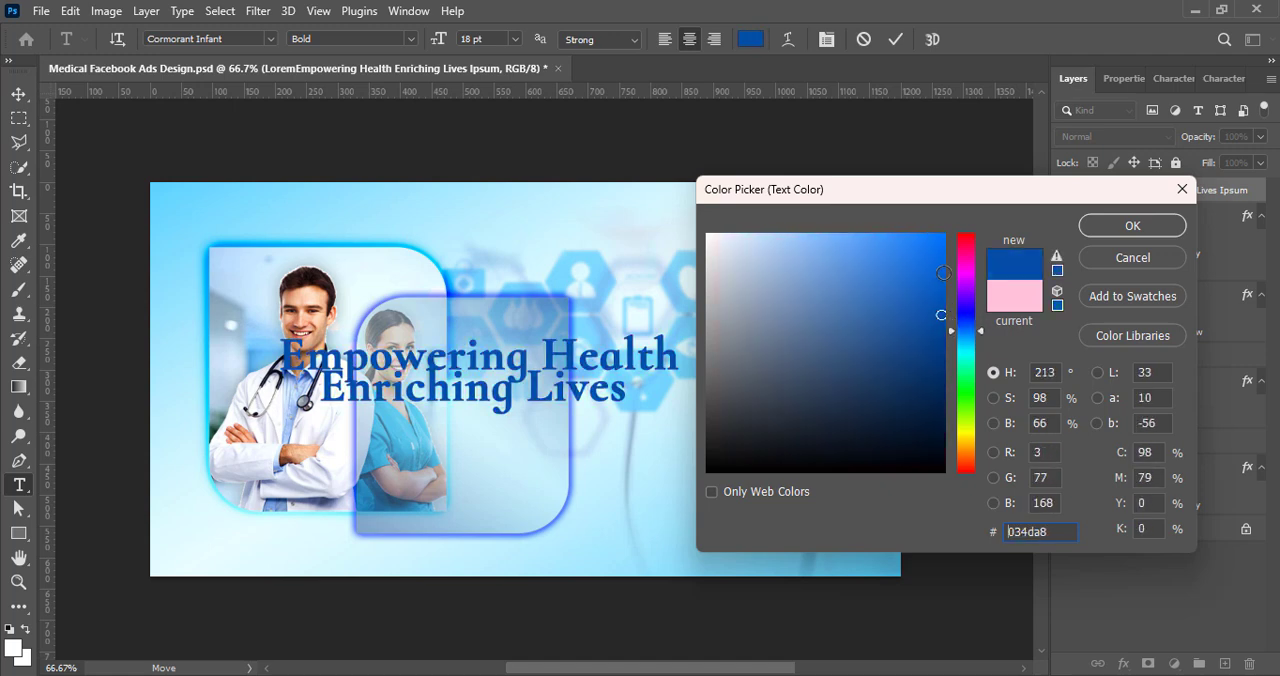
left_click(946, 291)
left_click(1132, 226)
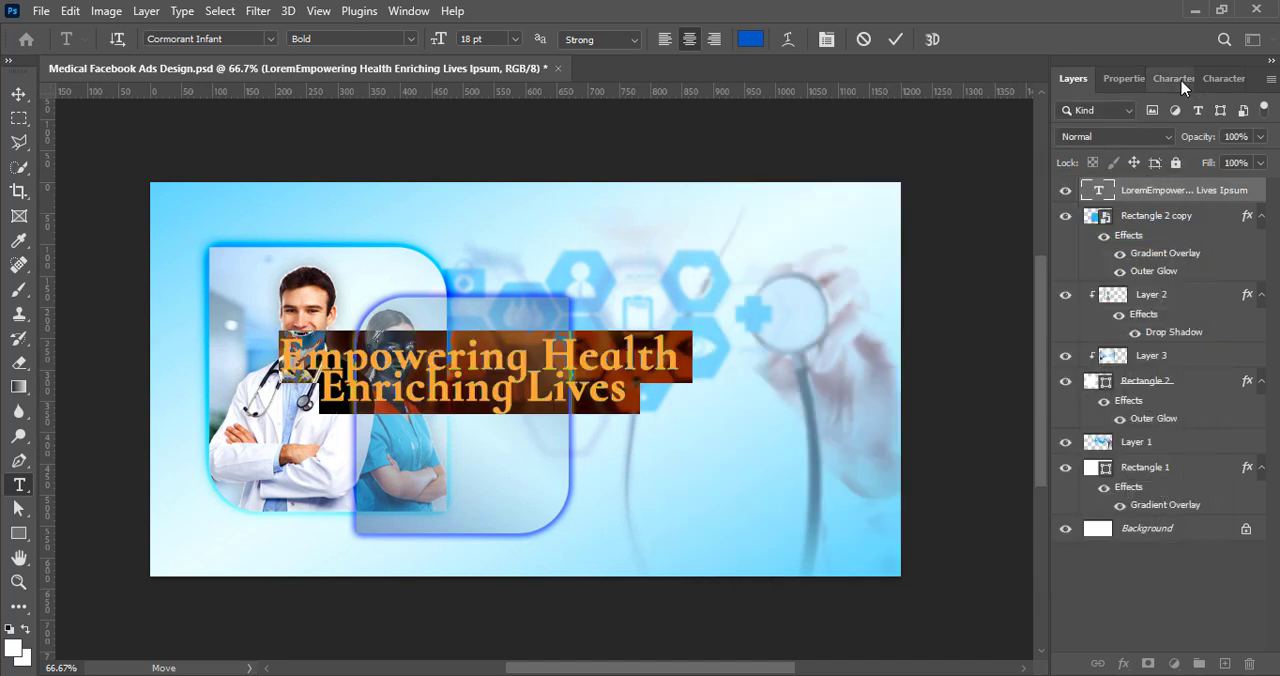
Step: Set the headline text to Roboto Medium at 10 pt
left_click(1180, 79)
left_click(1188, 114)
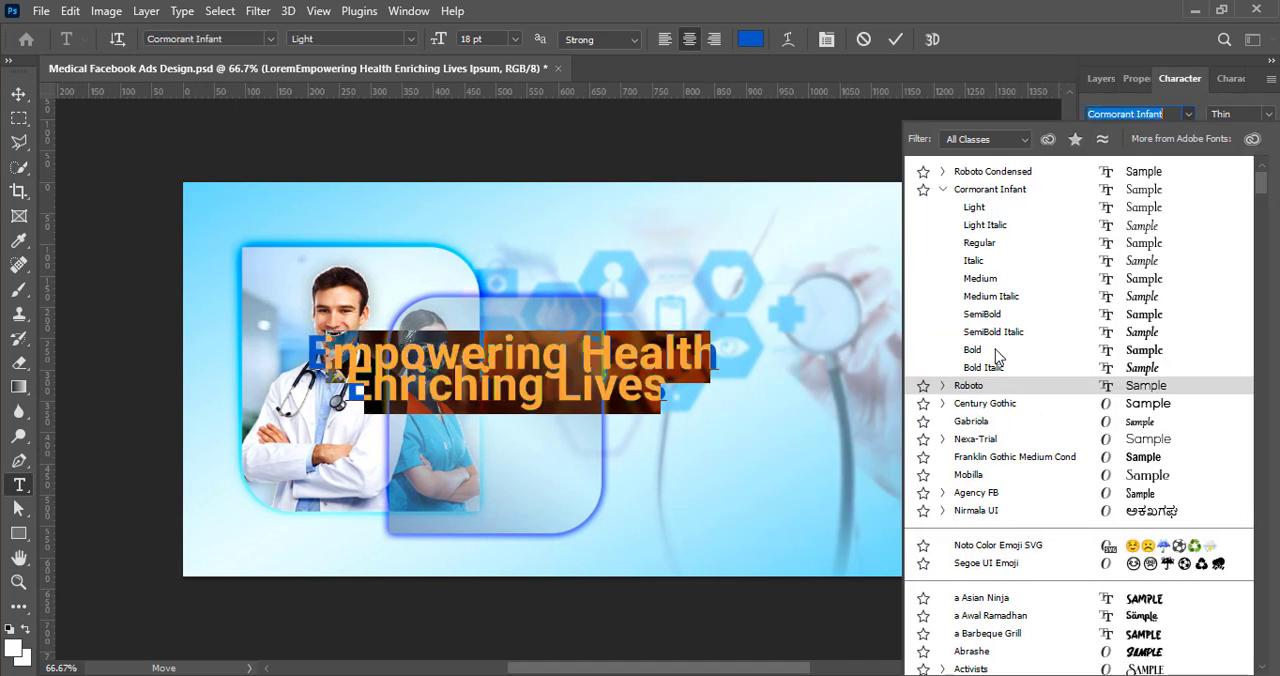
left_click(990, 385)
left_click(1240, 114)
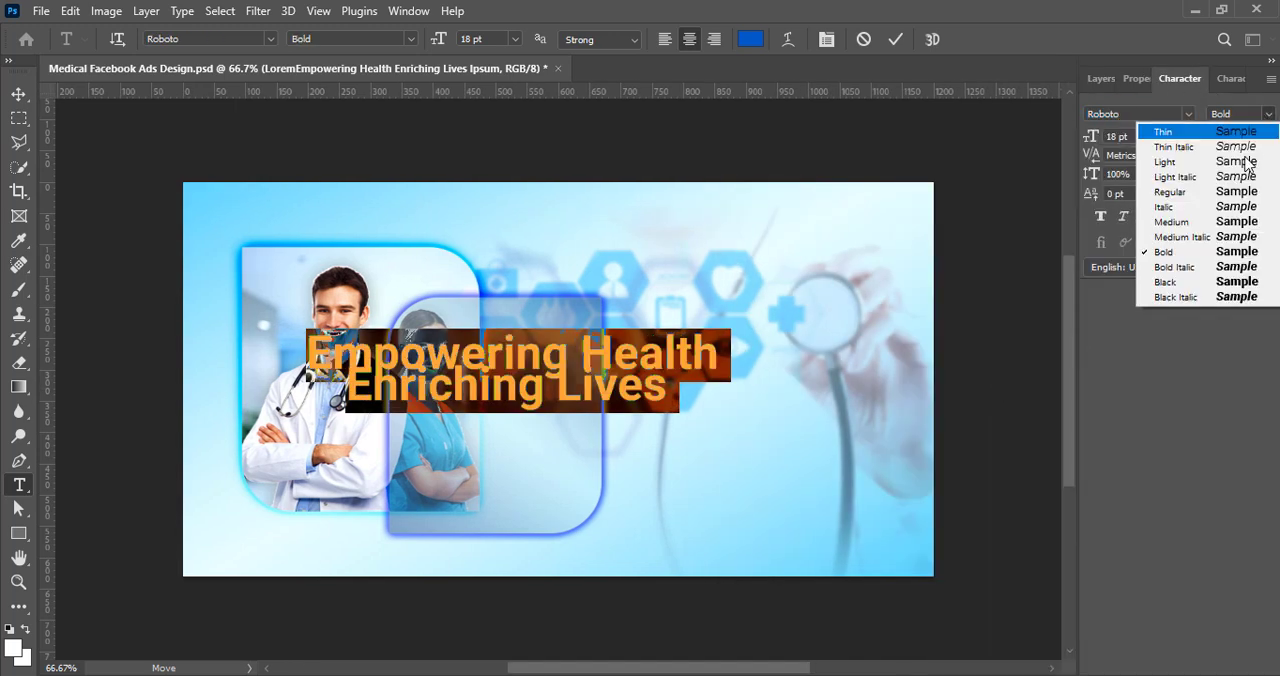
left_click(1195, 228)
left_click(1165, 136)
left_click(1130, 214)
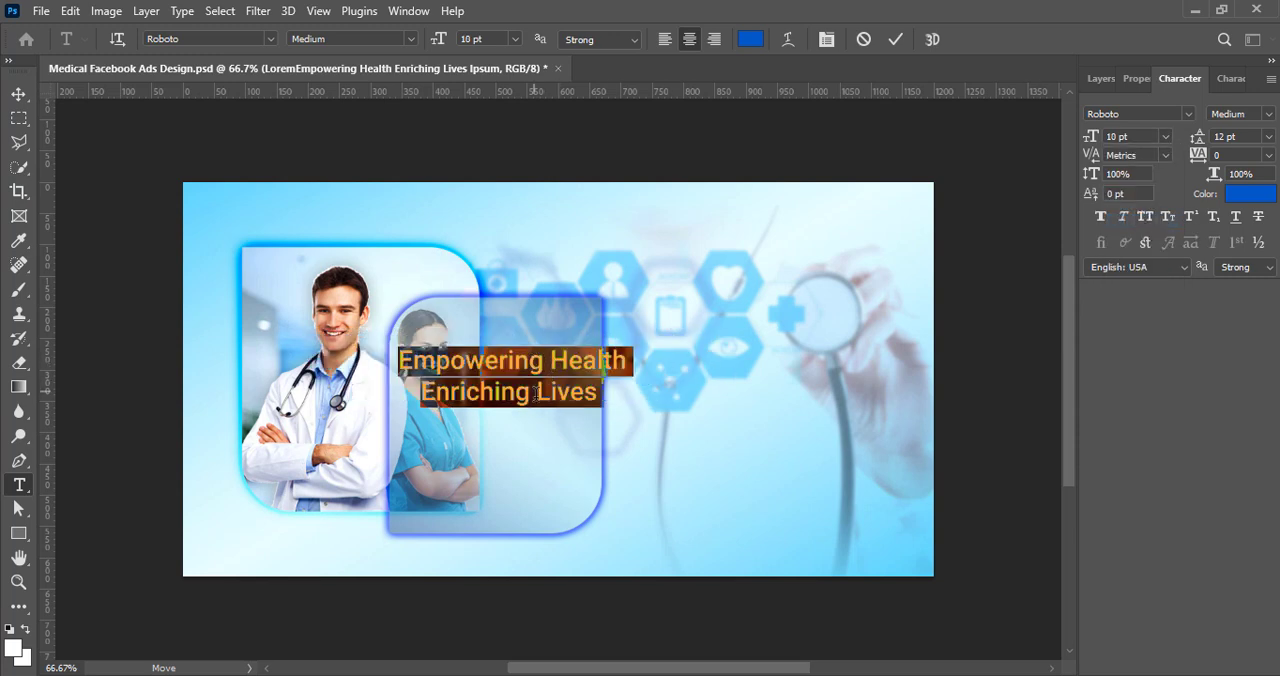
Step: Break the headline into four right-aligned one-word lines and move it onto the smaller rounded shape
left_click(554, 350)
key("Return")
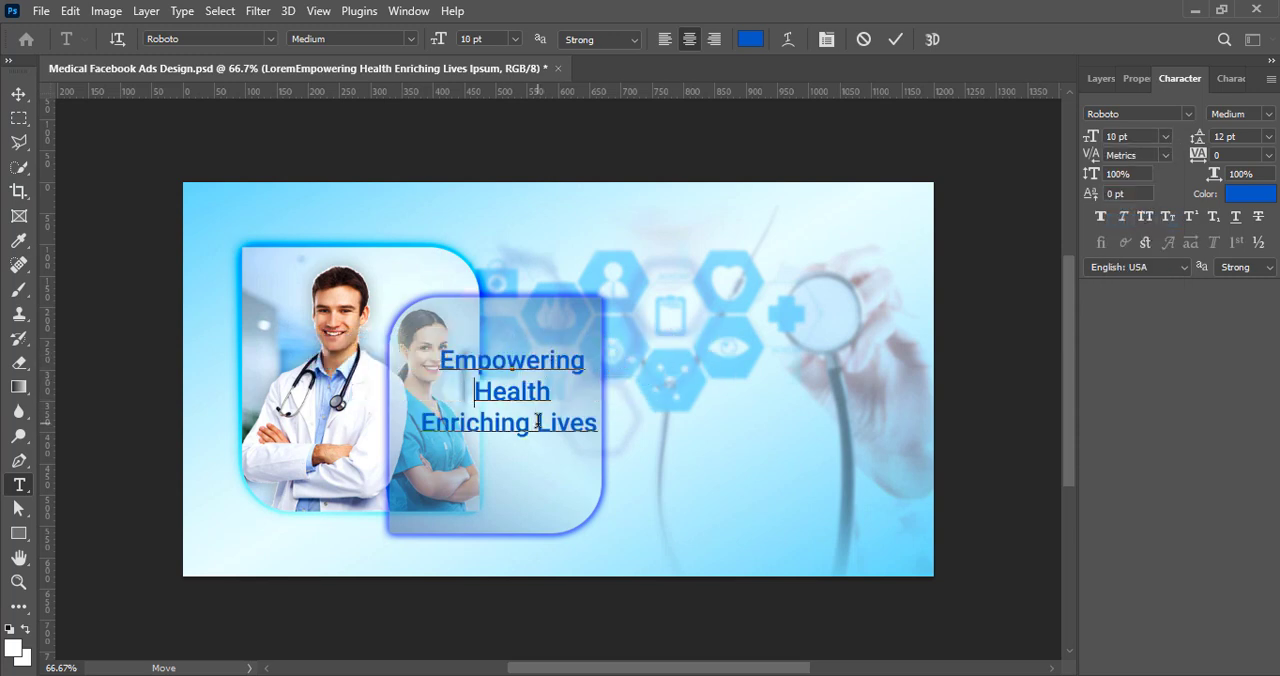
key("Return")
key("ctrl+a")
left_click(714, 39)
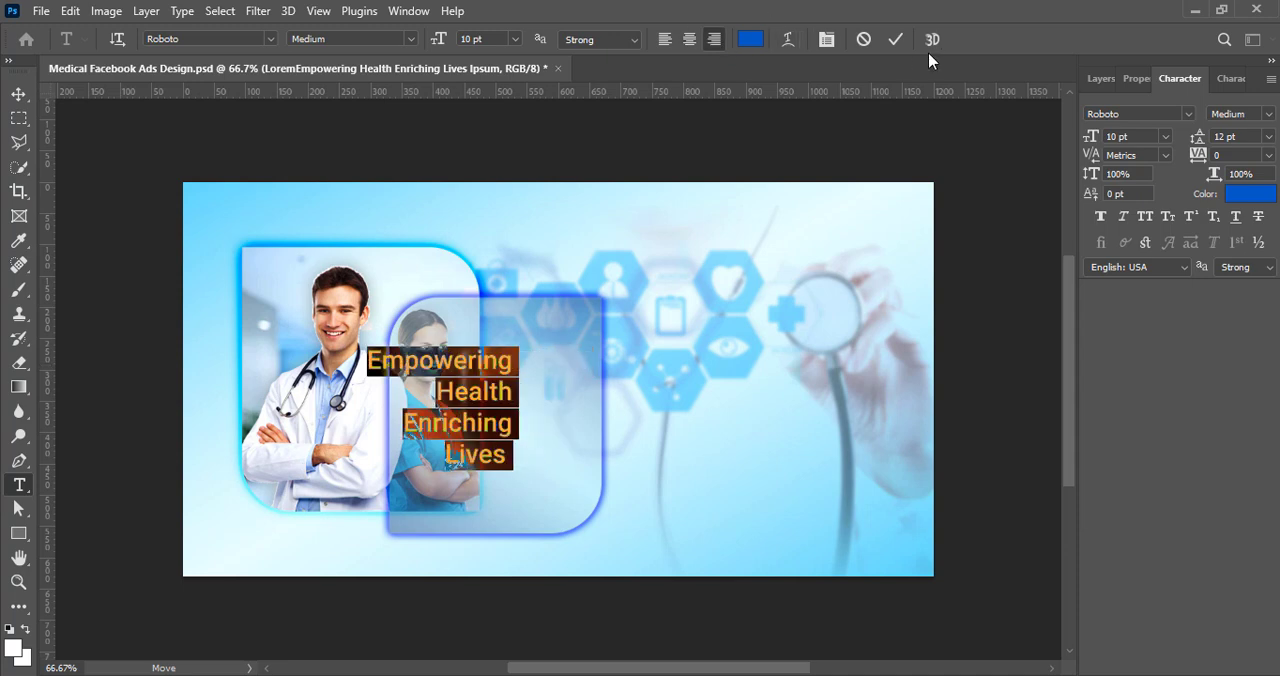
left_click(895, 39)
key("v")
left_click_drag(465, 372, 538, 333)
Step: Recolor the word "Health" in the headline to dark teal 007675
double_click(538, 333)
left_click(750, 39)
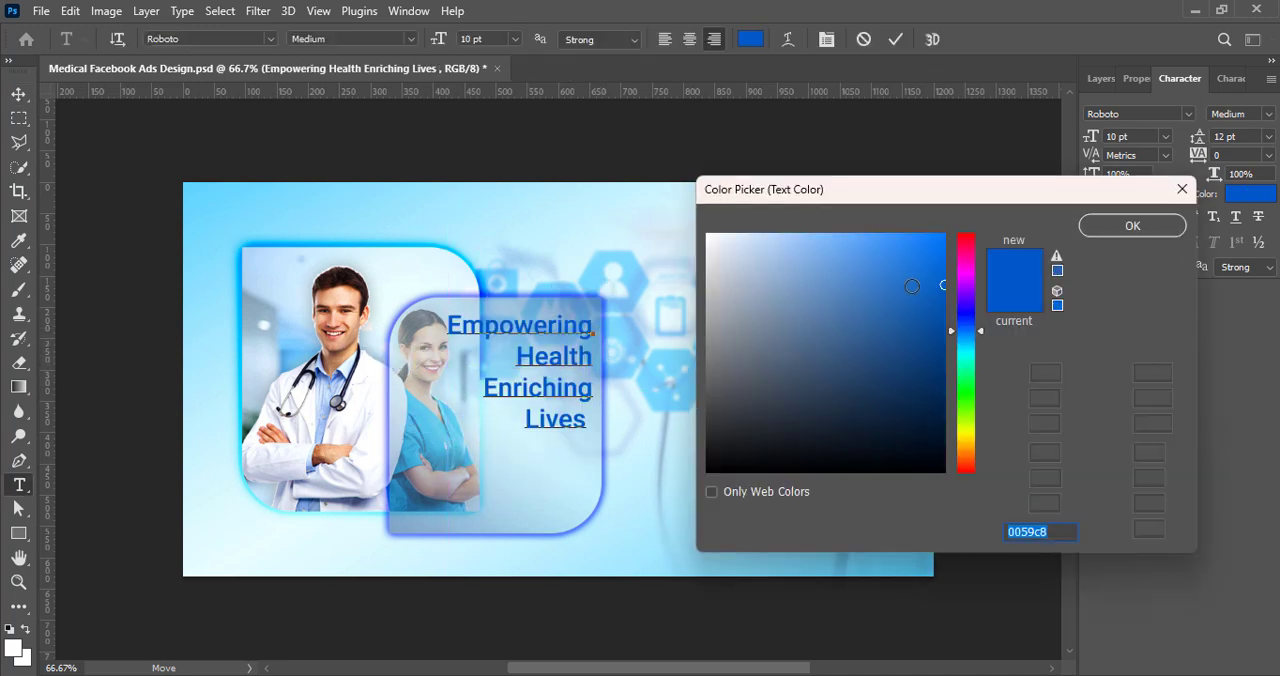
left_click_drag(968, 350, 946, 362)
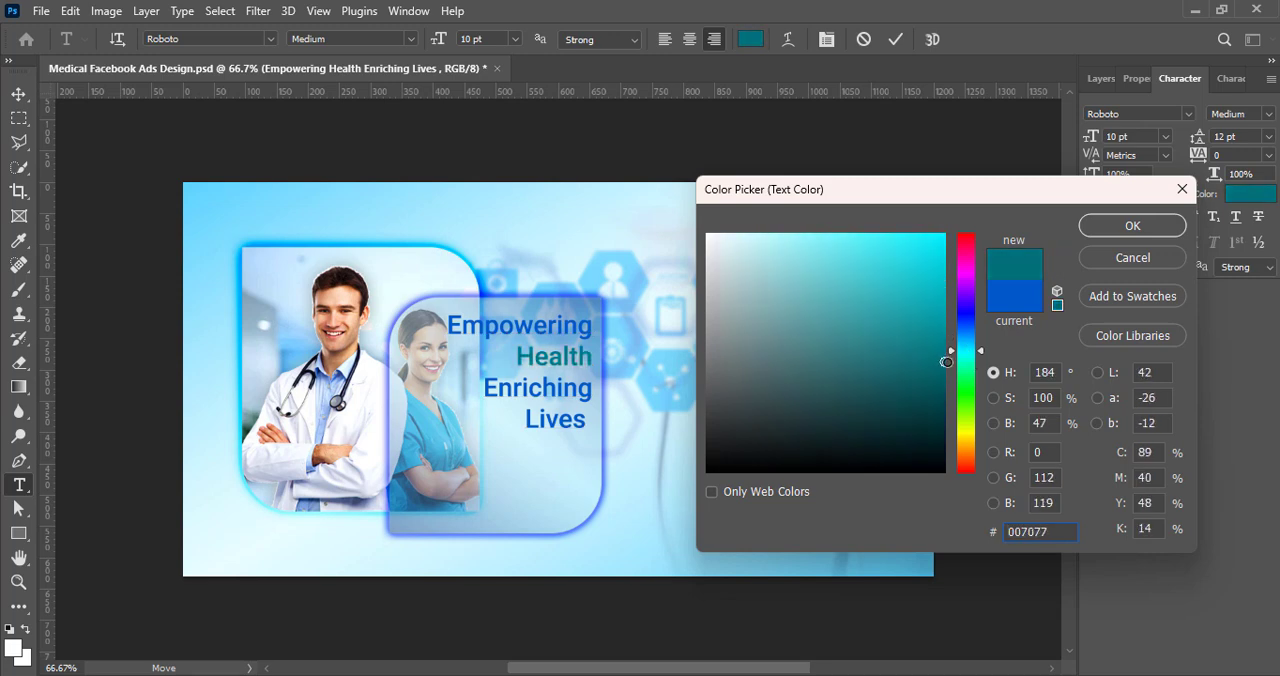
left_click(1132, 226)
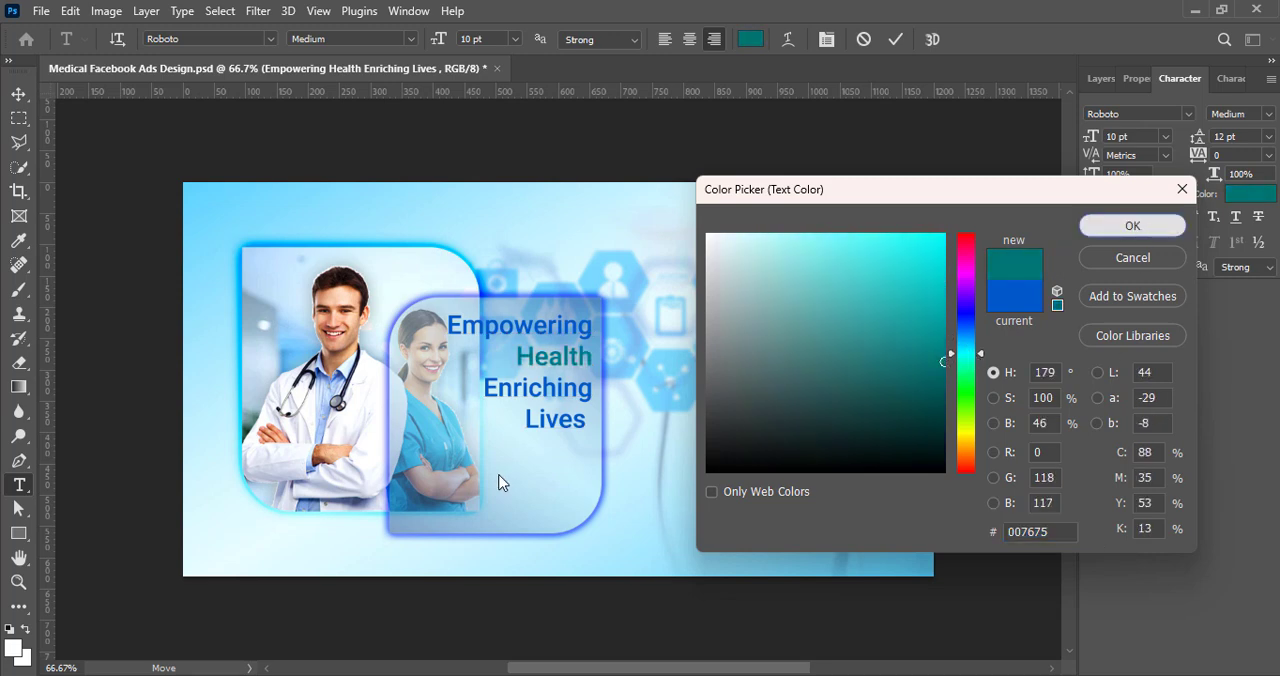
Step: Apply the same dark teal 007675 to the word "Lives"
left_click_drag(528, 418, 589, 420)
left_click(750, 39)
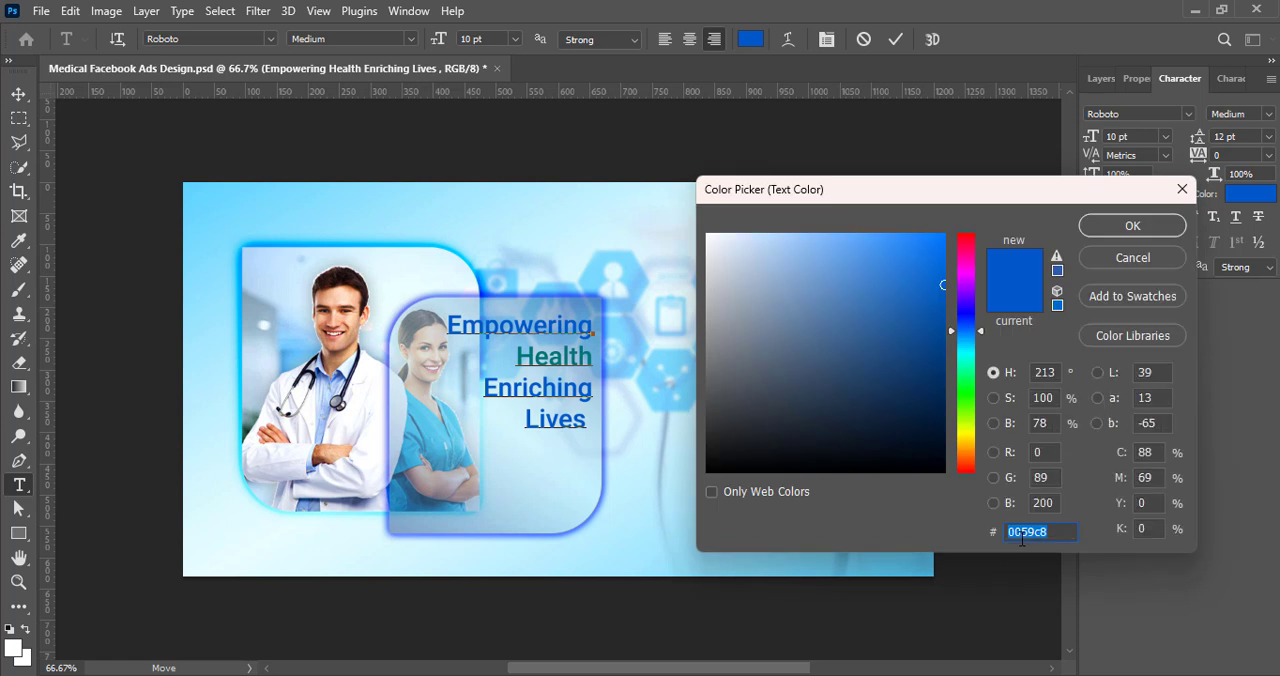
type("007077")
left_click(1133, 226)
Step: Format the word "Lives" as Roboto Bold, 14 pt, all caps, and increase its leading
left_click(1274, 116)
left_click(1182, 254)
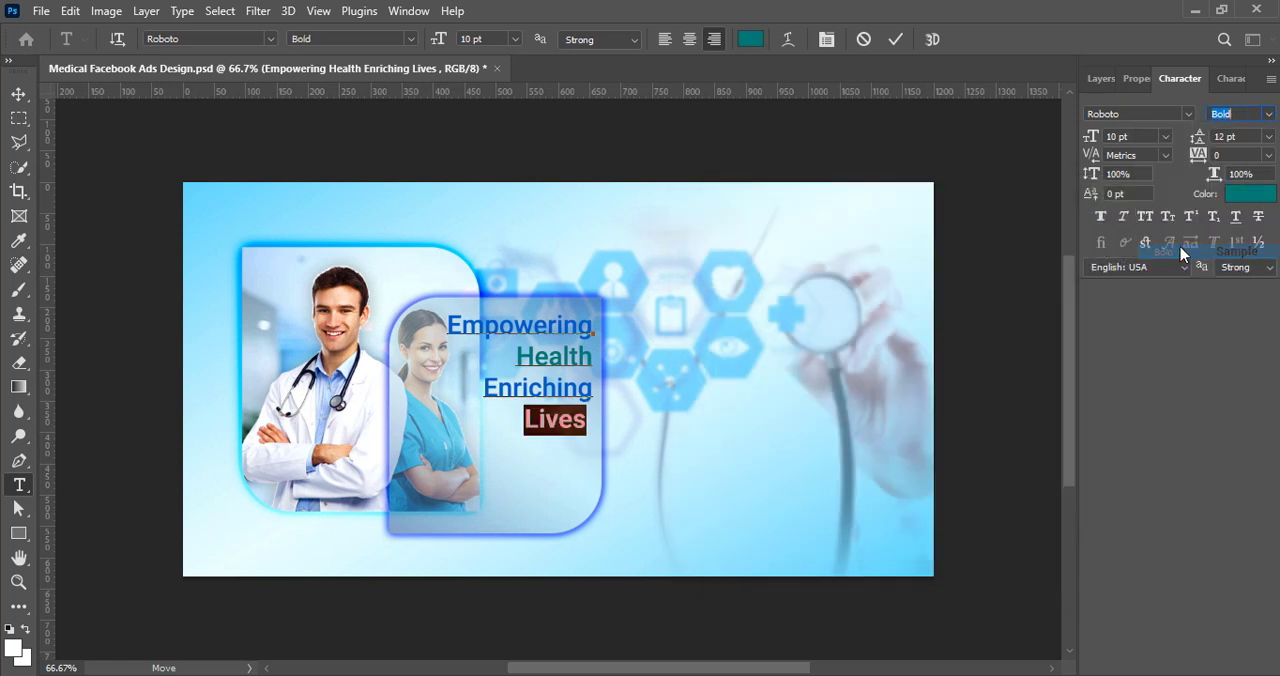
left_click(1165, 138)
left_click(1147, 261)
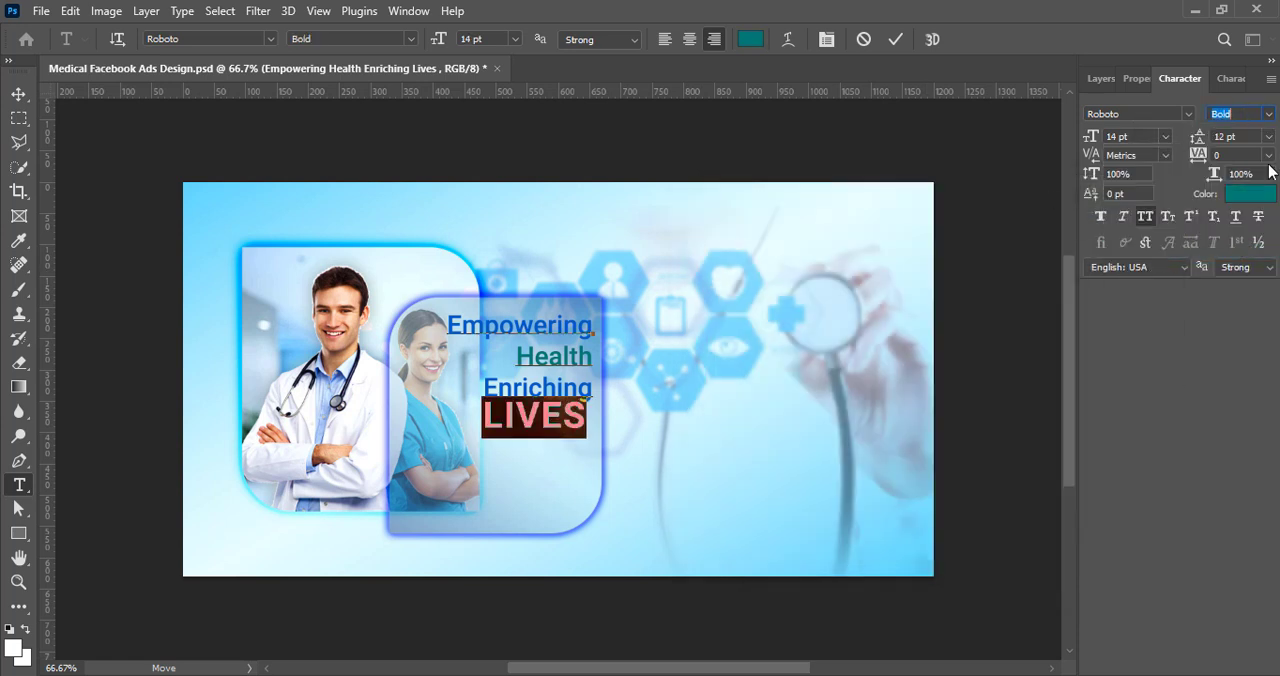
left_click(1269, 138)
left_click(1241, 252)
left_click(1269, 138)
left_click(1241, 264)
Step: Format the word "Health" as Roboto Bold, 14 pt, all caps, with increased leading to match "LIVES"
double_click(513, 354)
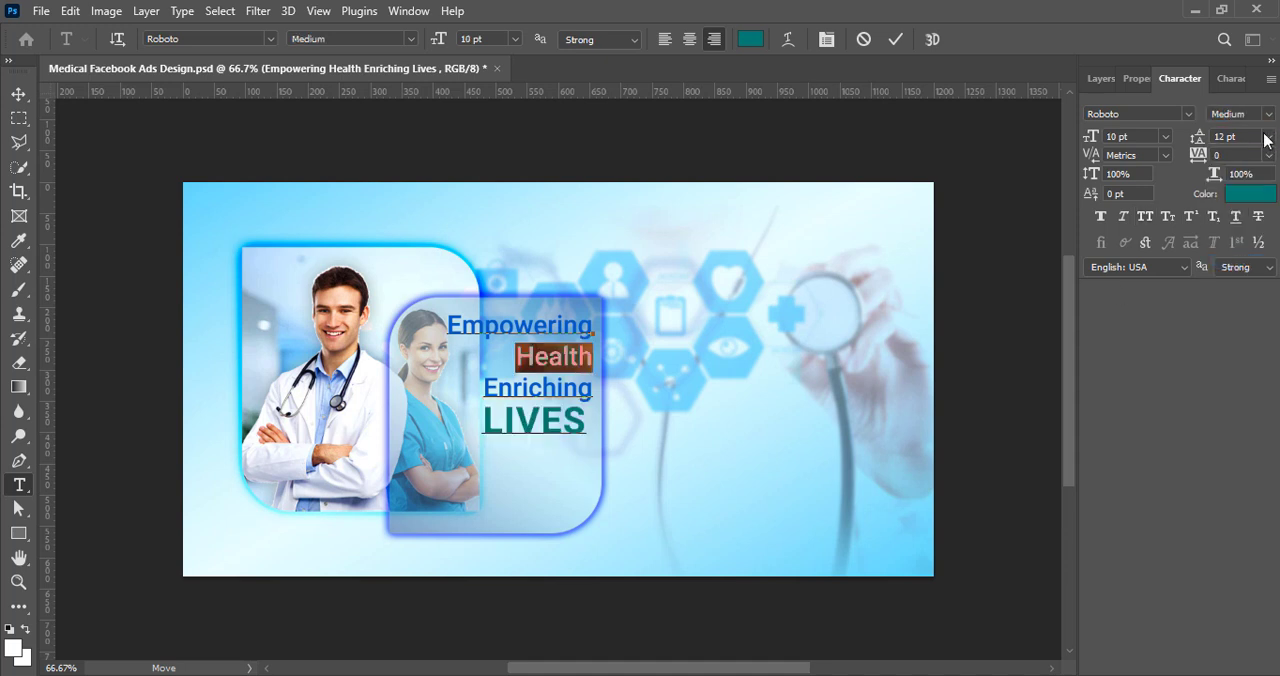
left_click(1269, 138)
left_click(1239, 263)
left_click(1166, 138)
left_click(1135, 262)
left_click(1145, 216)
left_click(1268, 113)
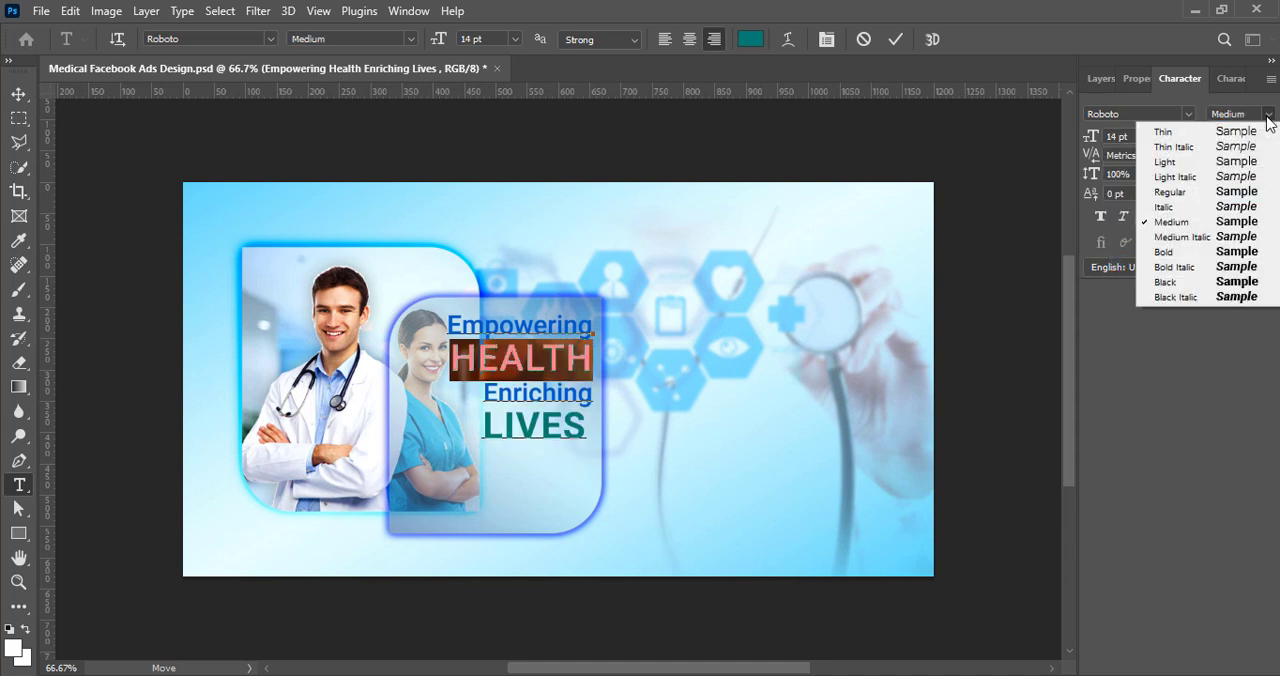
left_click(1175, 250)
left_click(895, 42)
Step: Scale Rectangle 2 copy to about 86.6% and reposition it with the headline so the text sits inside it
key("v")
left_click_drag(553, 398, 552, 411)
left_click(590, 315)
left_click(1101, 78)
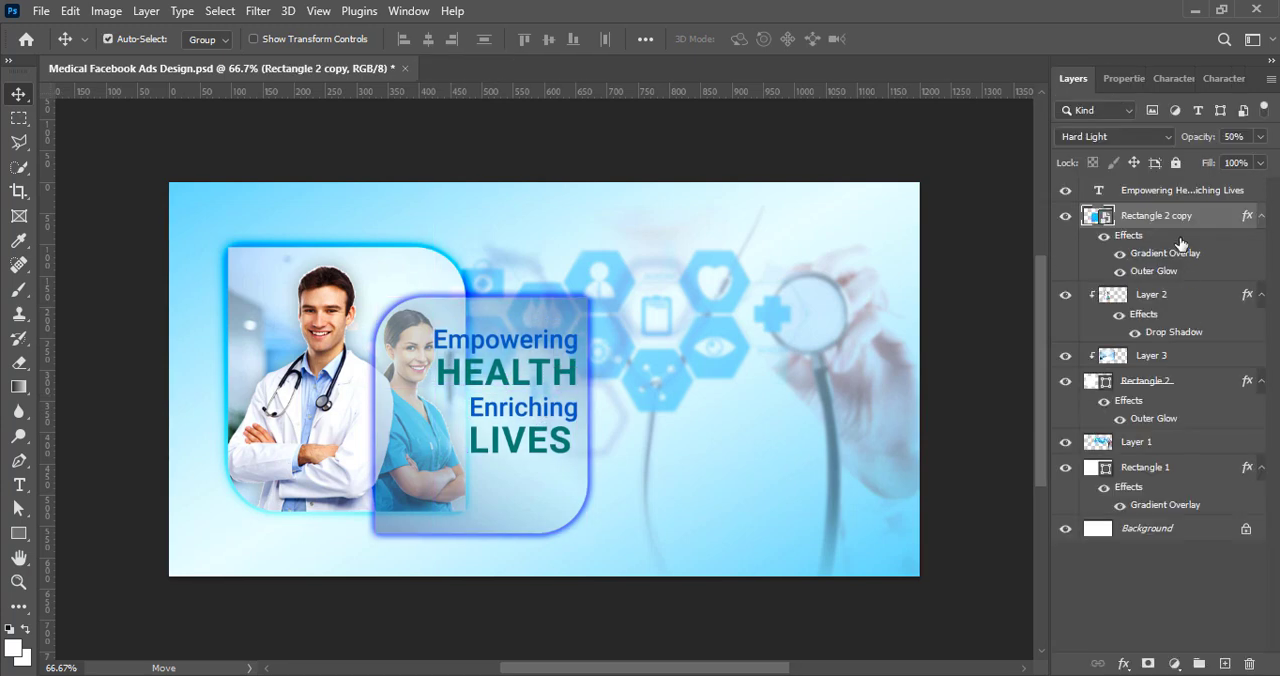
key("ctrl+t")
left_click_drag(481, 297, 481, 328)
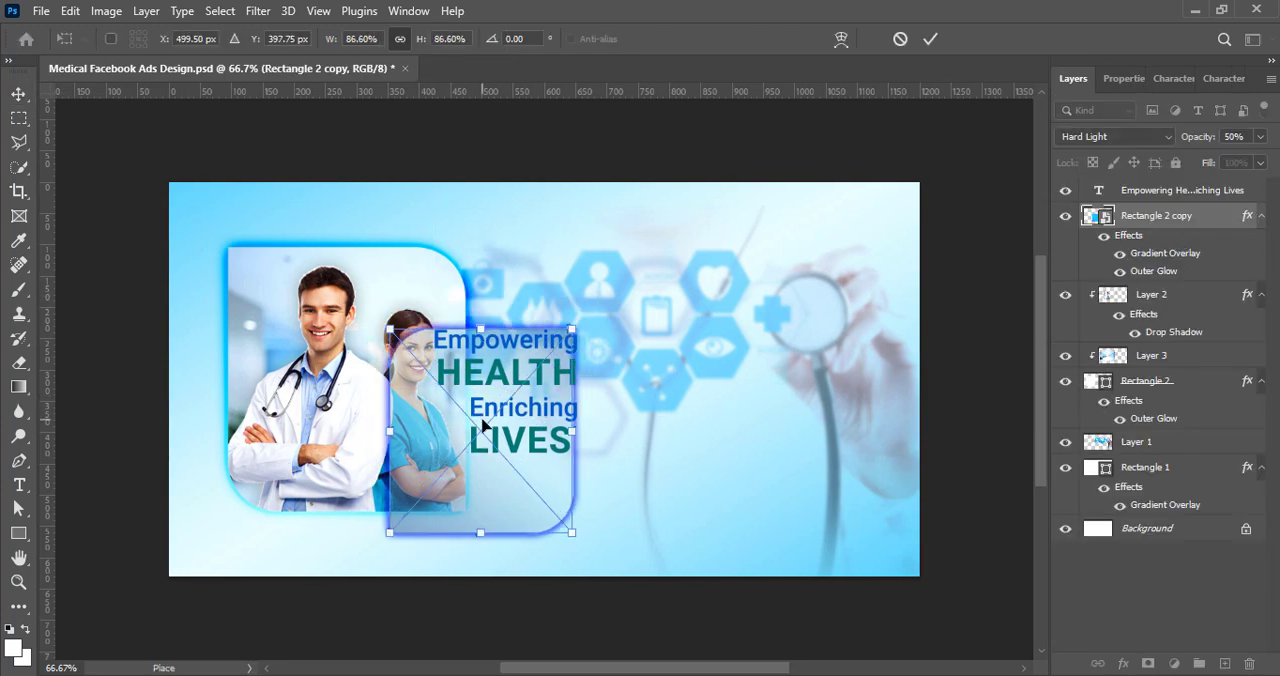
mouse_move(483, 425)
left_mouse_down()
mouse_move(466, 398)
mouse_move(481, 383)
left_mouse_up()
left_click(930, 39)
left_click(505, 368)
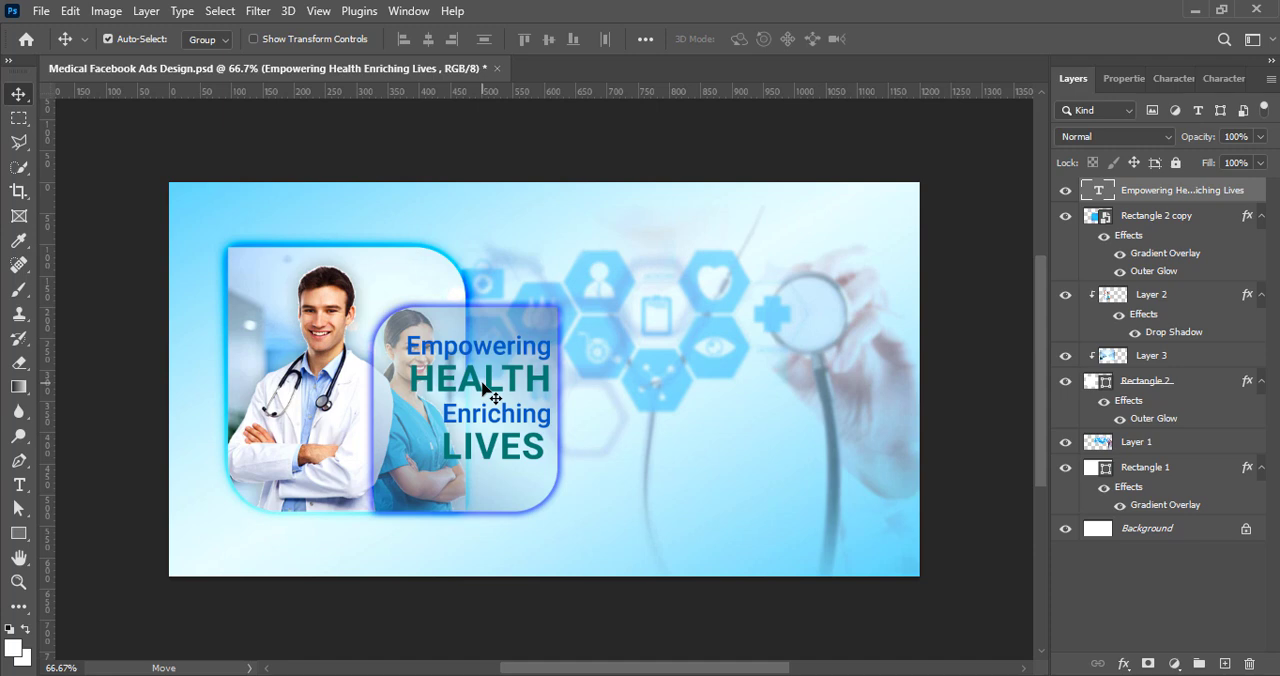
Step: Apply small caps to the words "Empowering" and "Enriching" in the headline
double_click(487, 380)
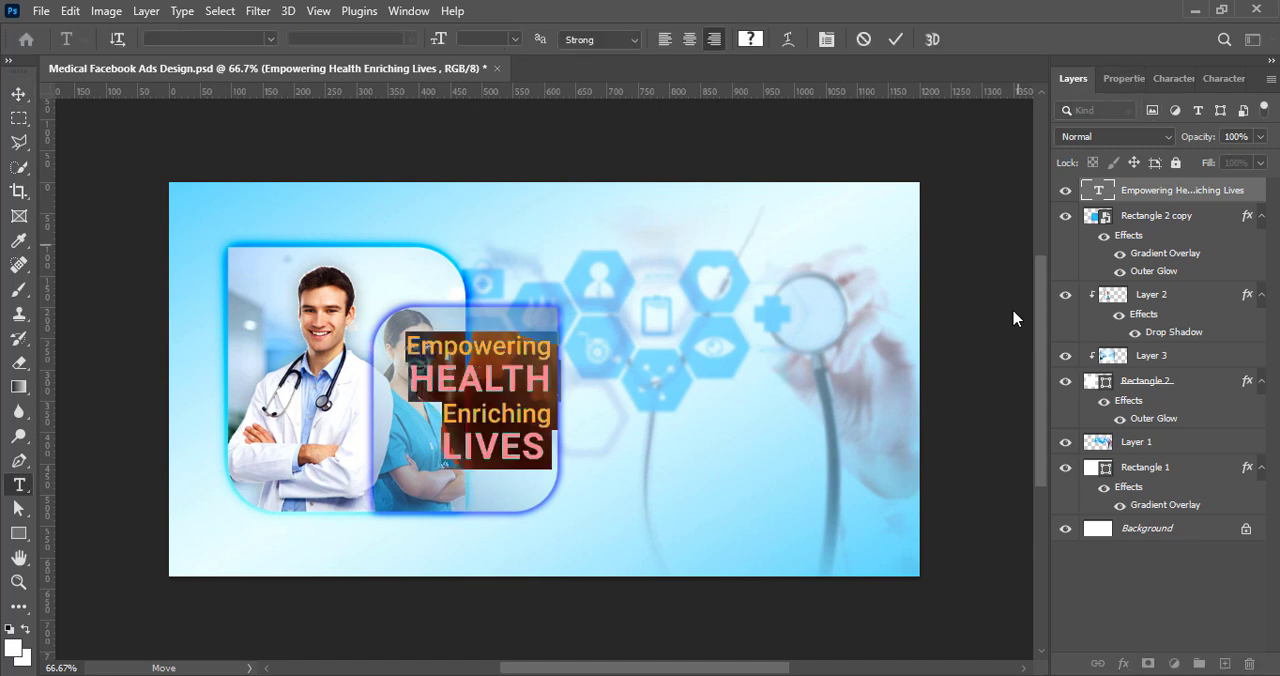
left_click_drag(411, 344, 554, 347)
left_click(1174, 79)
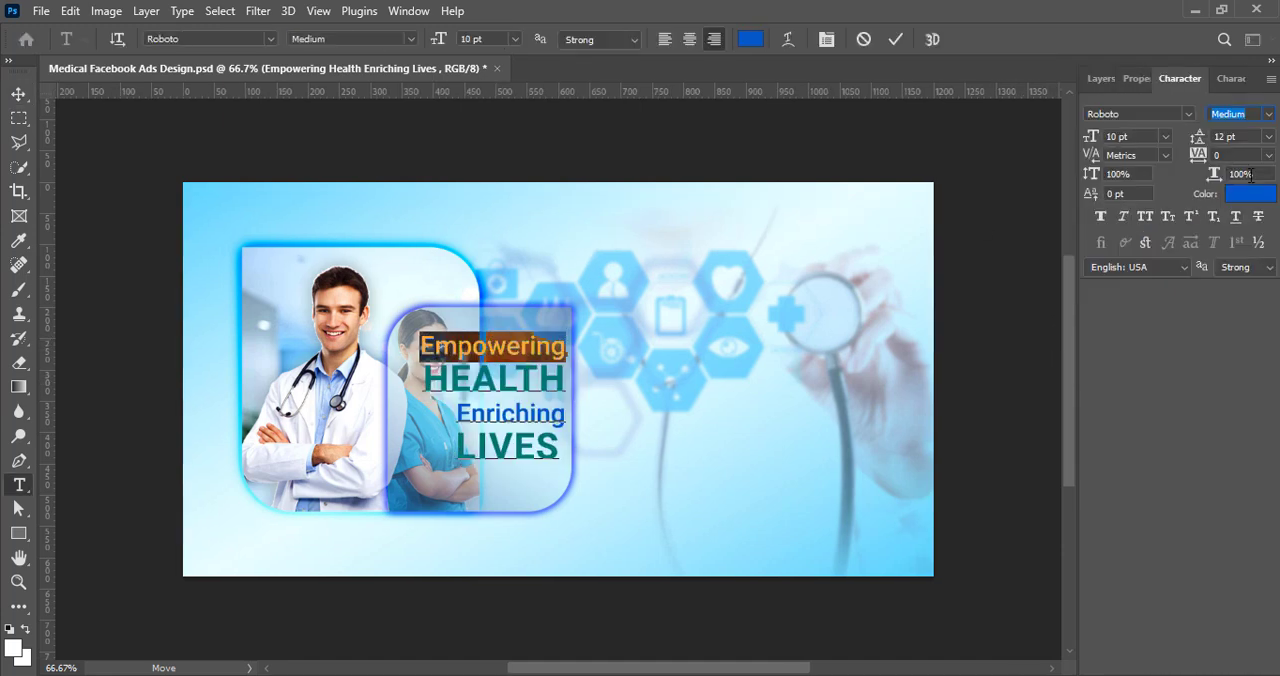
left_click(1168, 216)
double_click(510, 413)
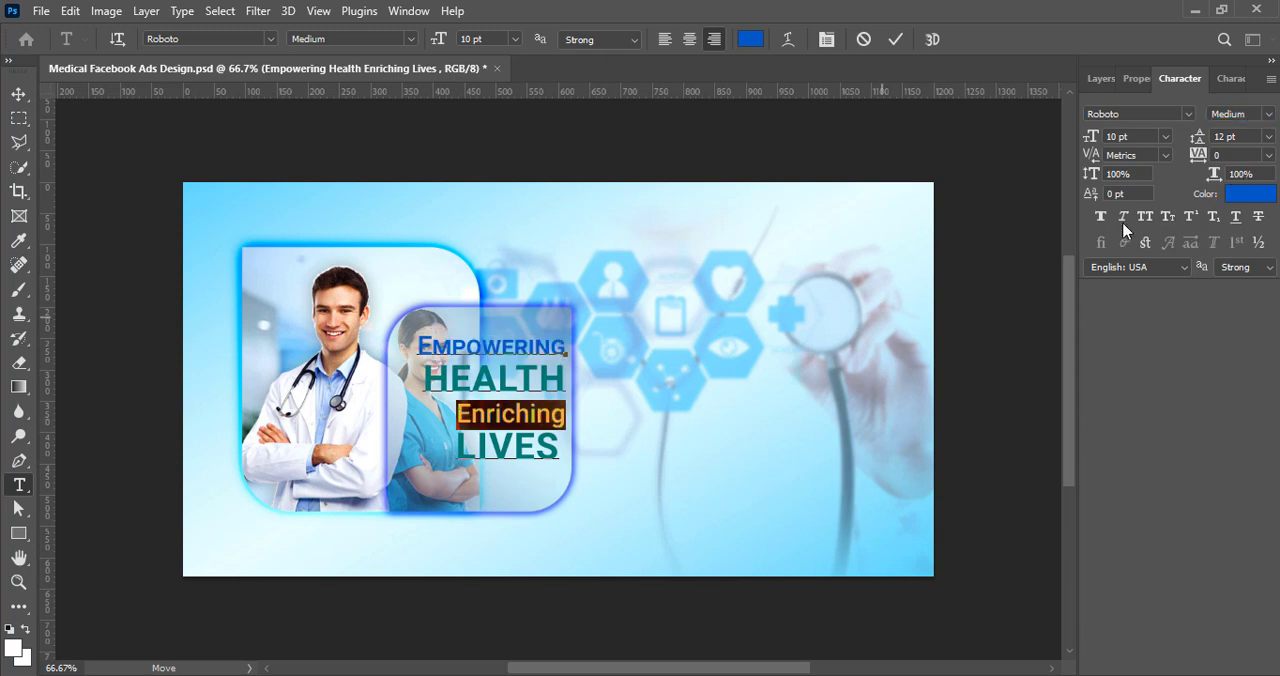
left_click(1168, 216)
left_click(645, 347)
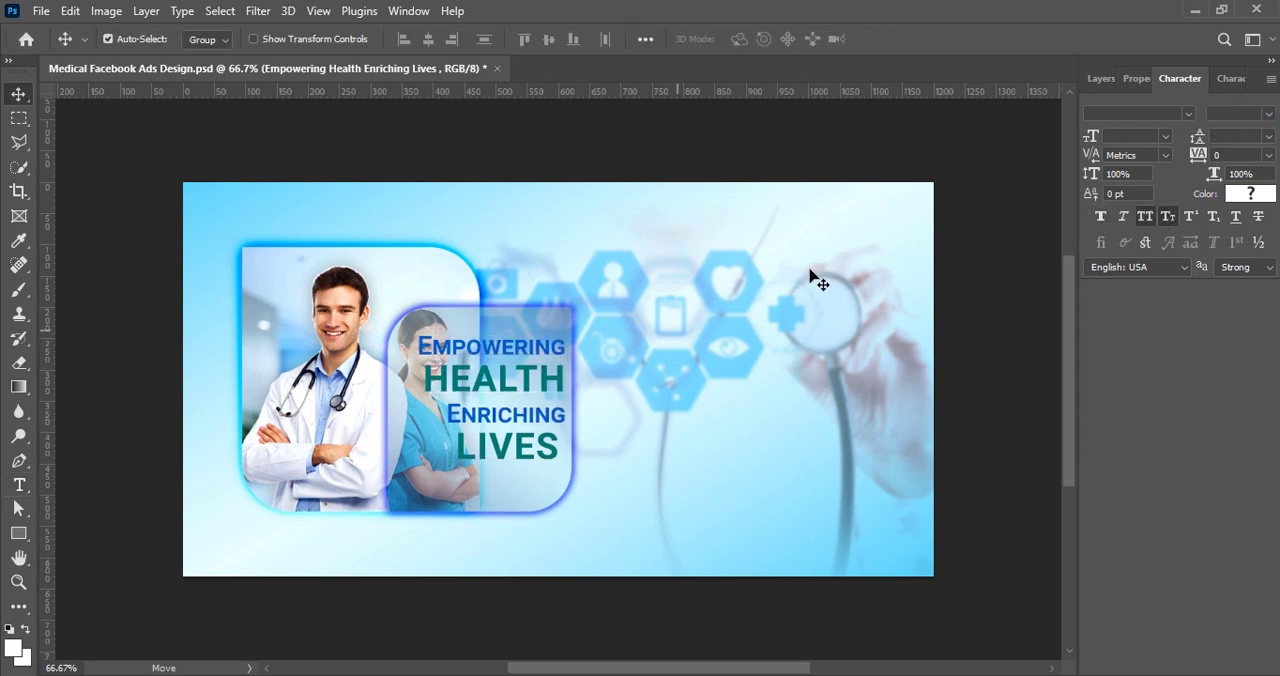
Step: Add a white Drop Shadow to the headline layer with 100% opacity and an increased size
left_click(1101, 78)
double_click(1095, 214)
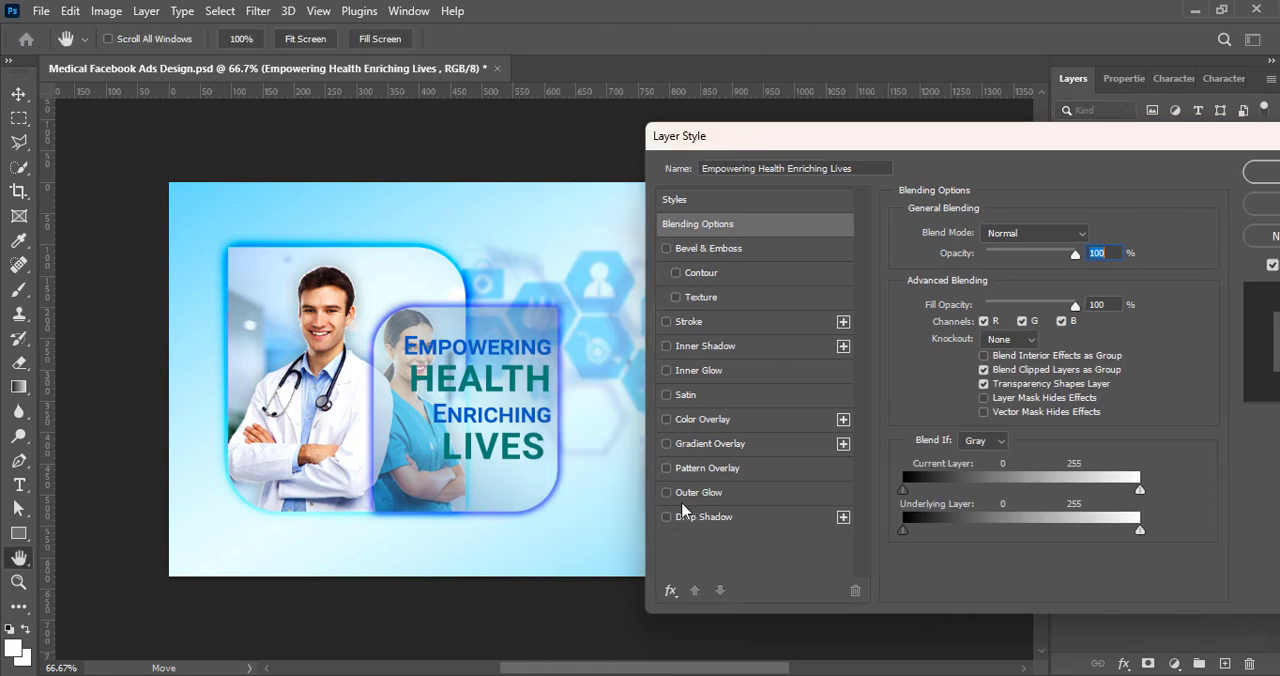
left_click(735, 518)
left_click(1105, 233)
left_click_drag(750, 283, 705, 231)
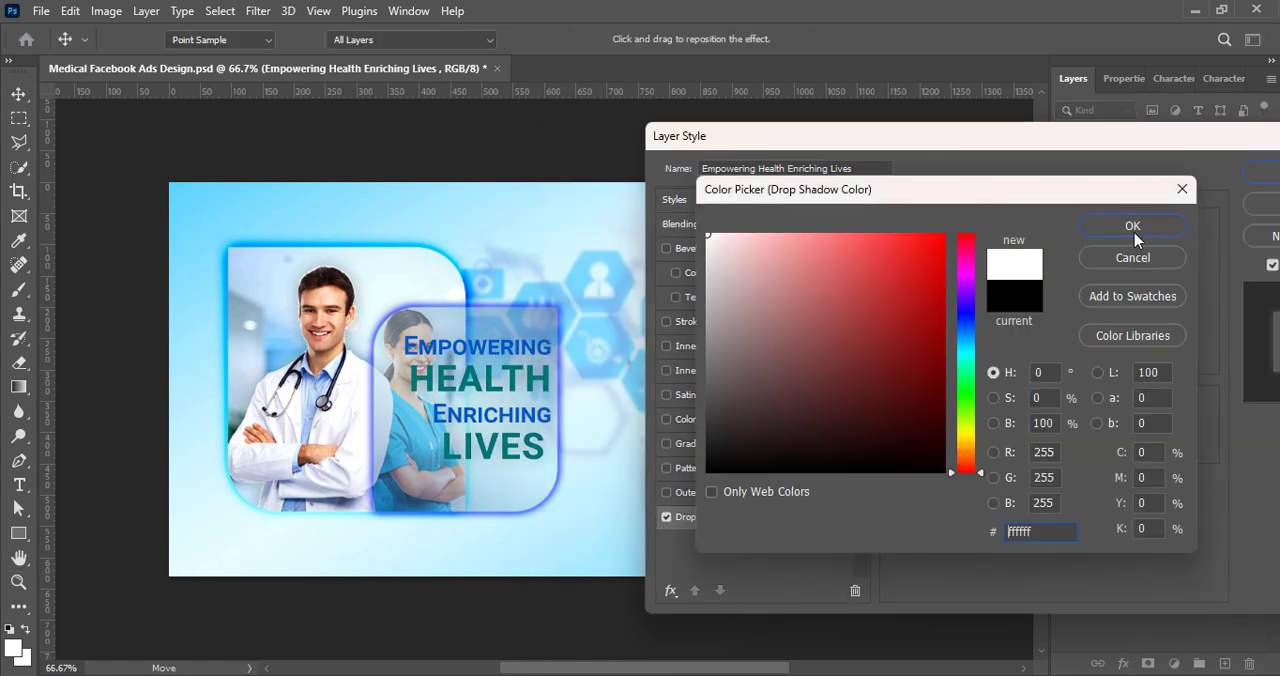
left_click(1134, 230)
left_click_drag(997, 260, 1060, 260)
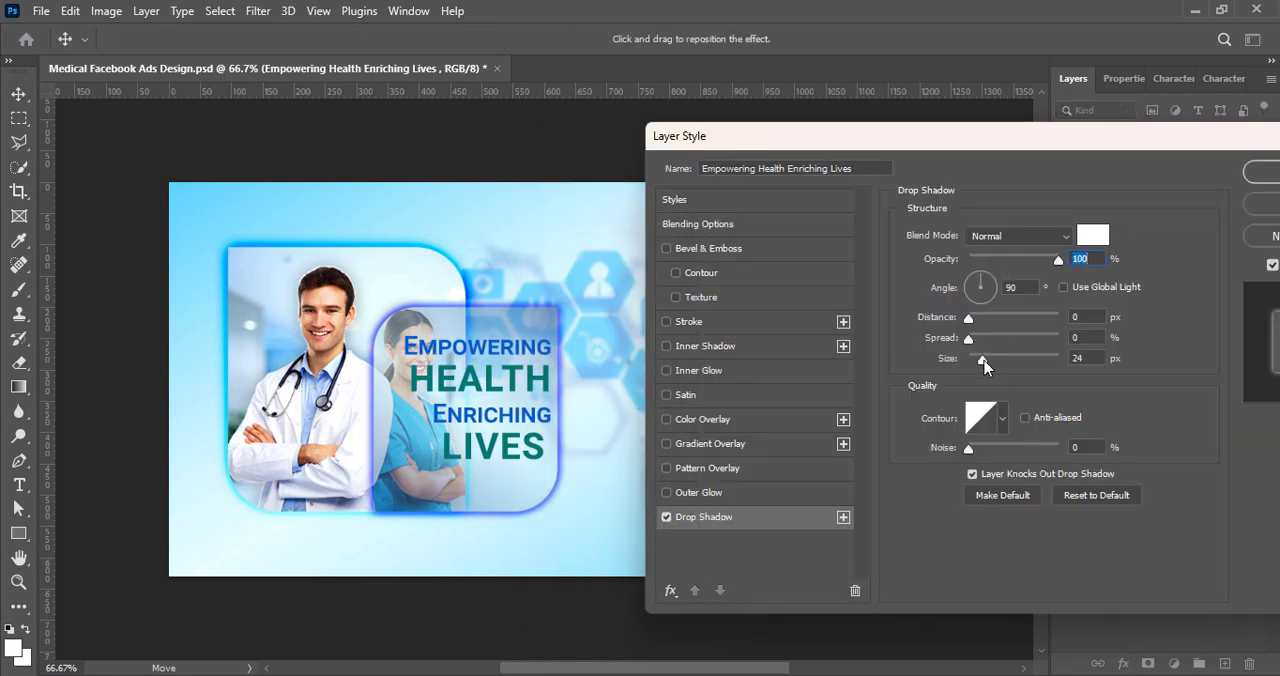
left_click_drag(984, 366, 995, 360)
left_click(1258, 177)
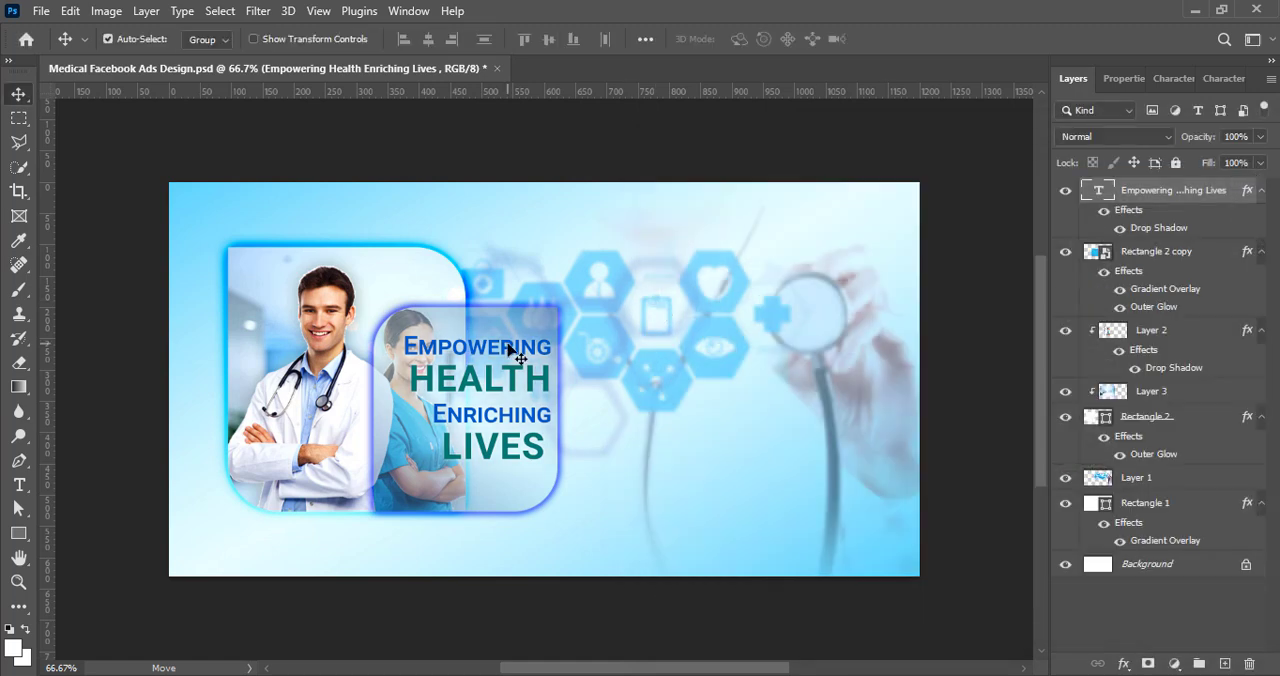
Step: Recolor the words "Empowering" and "Enriching" to the darker blue 00469d
double_click(510, 348)
left_click(750, 39)
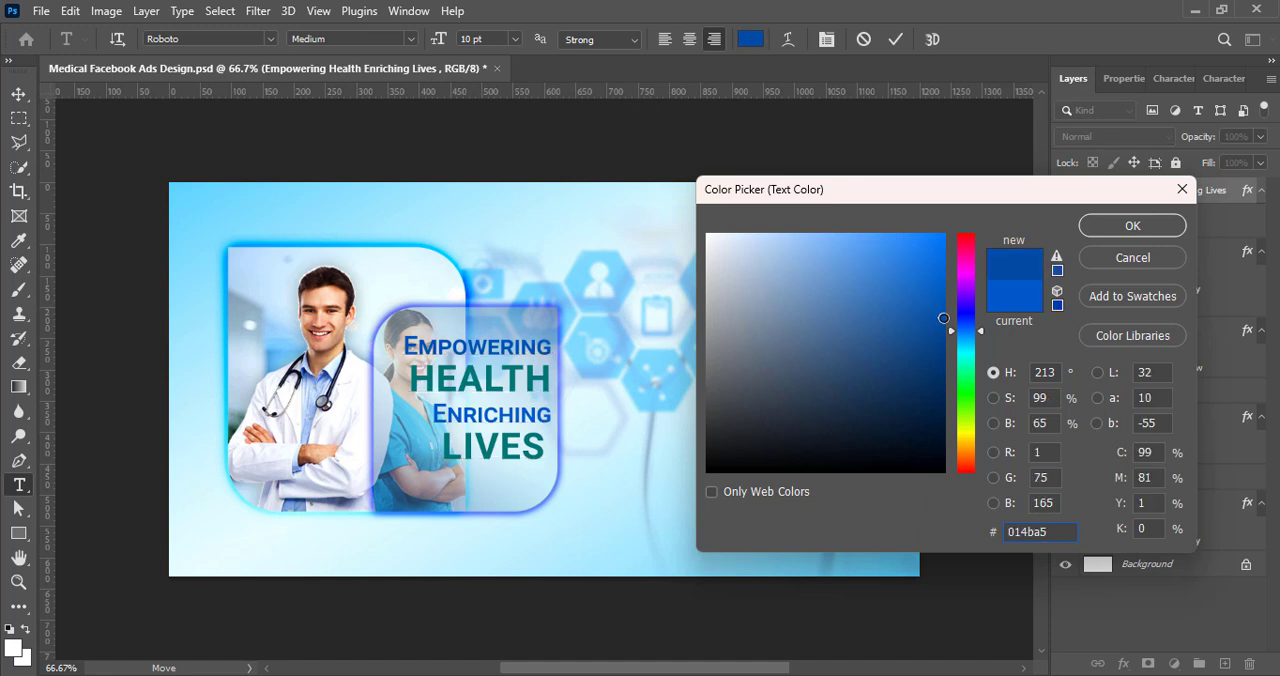
left_click(1133, 226)
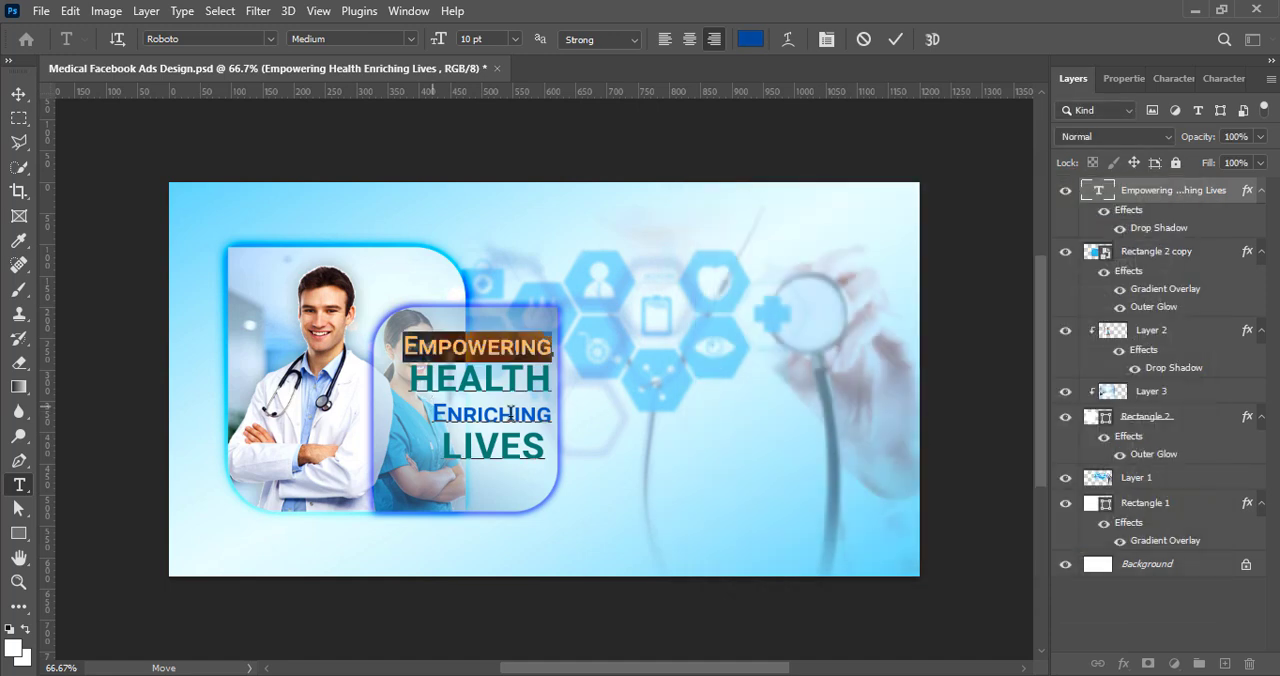
double_click(492, 414)
left_click(750, 39)
type("00469d")
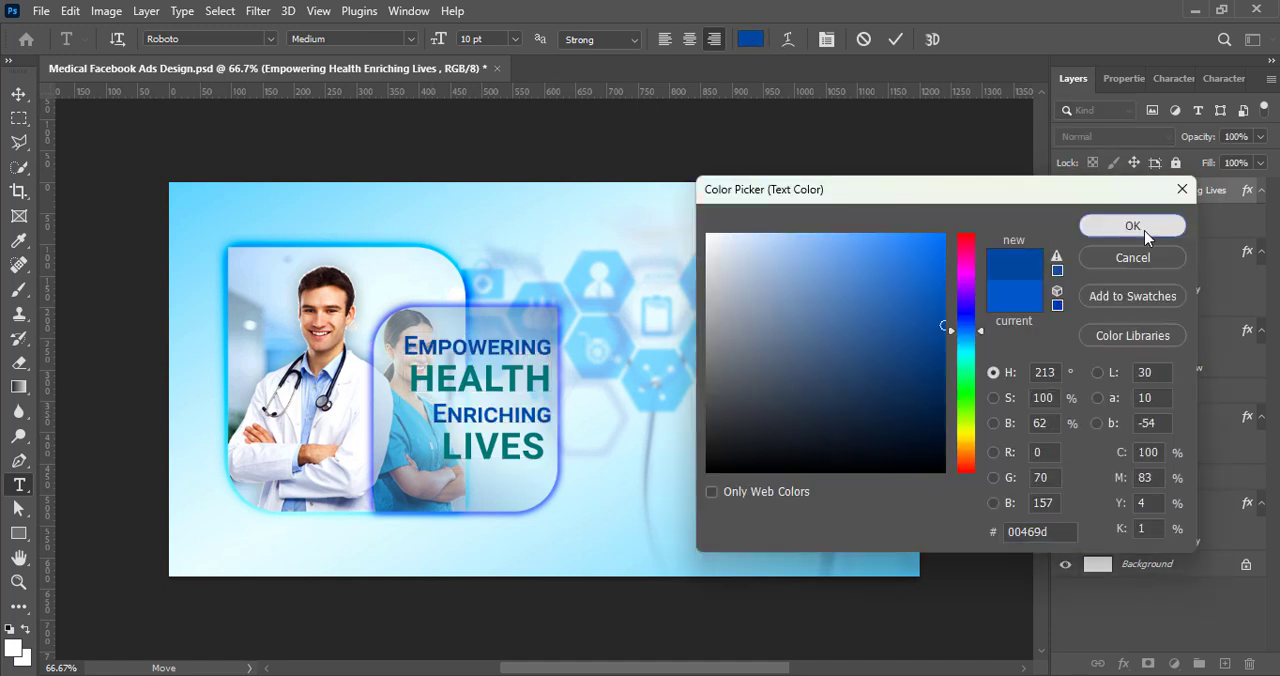
left_click(1145, 232)
left_click(985, 567)
Step: Nudge the headline slightly upward within the smaller rounded shape
key("Down")
key("Down")
key("Down")
key("Down")
key("Down")
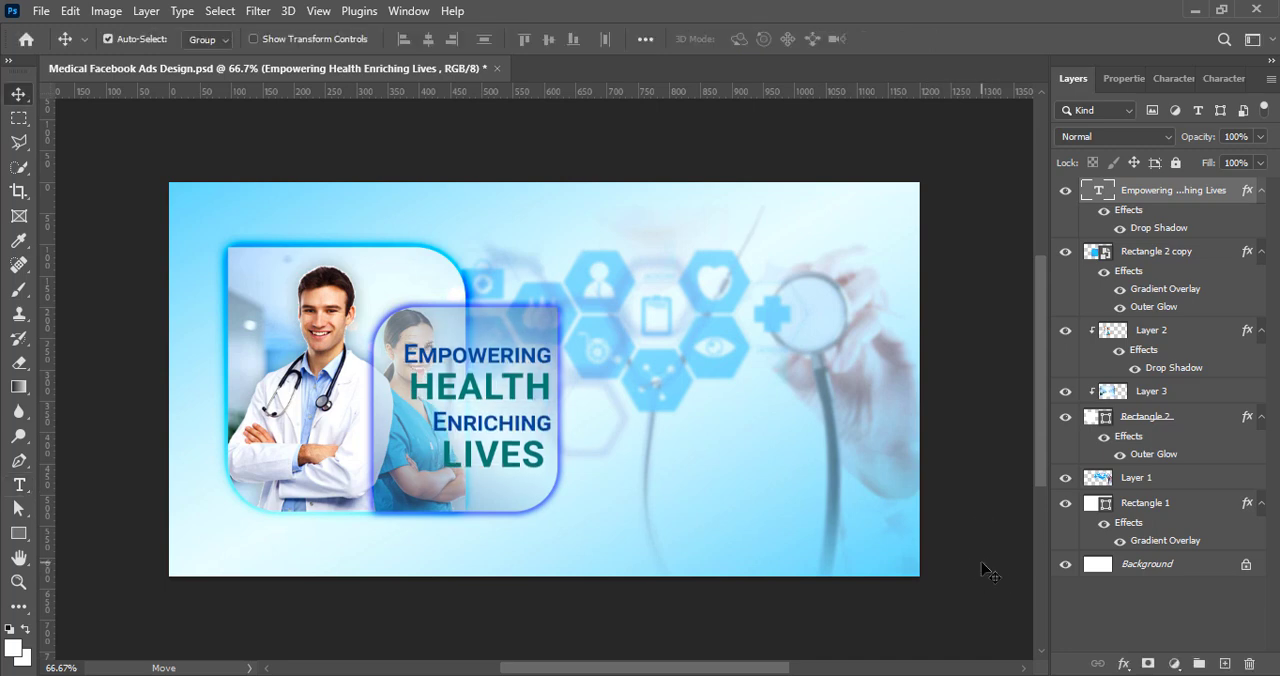
key("shift+Up")
key("shift+Up")
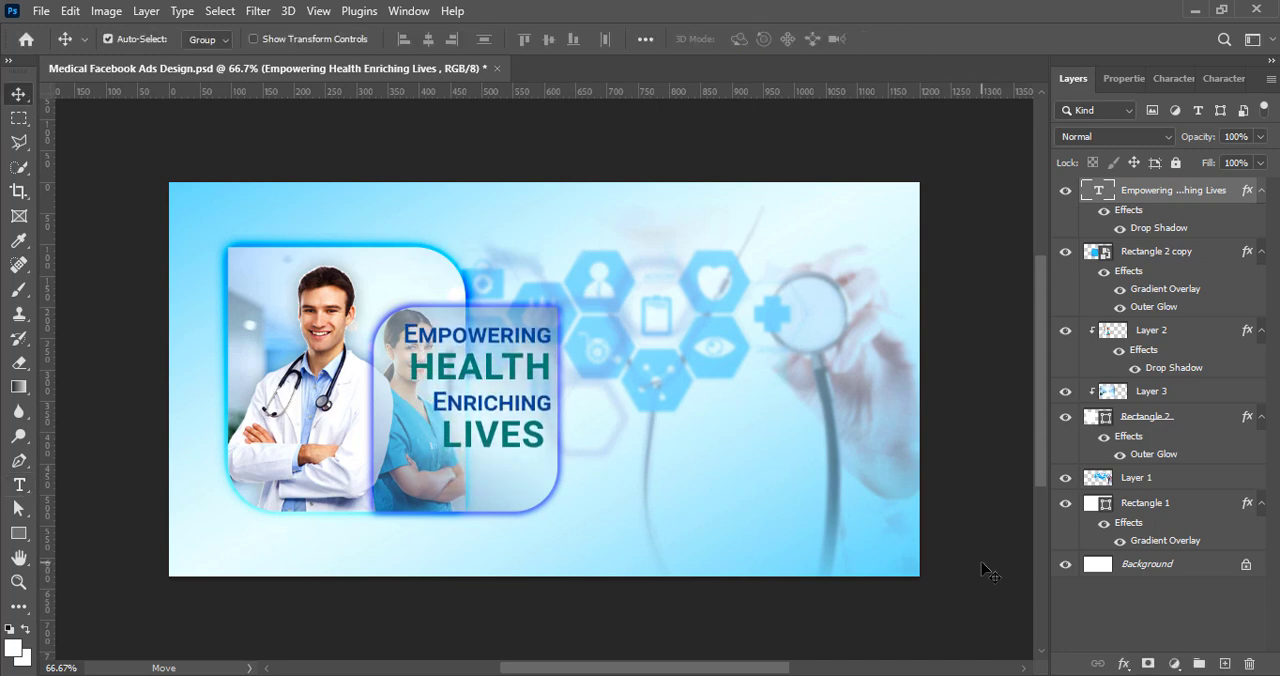
Step: Set the whole headline's horizontal scale to 85% and save the document
left_click(1230, 84)
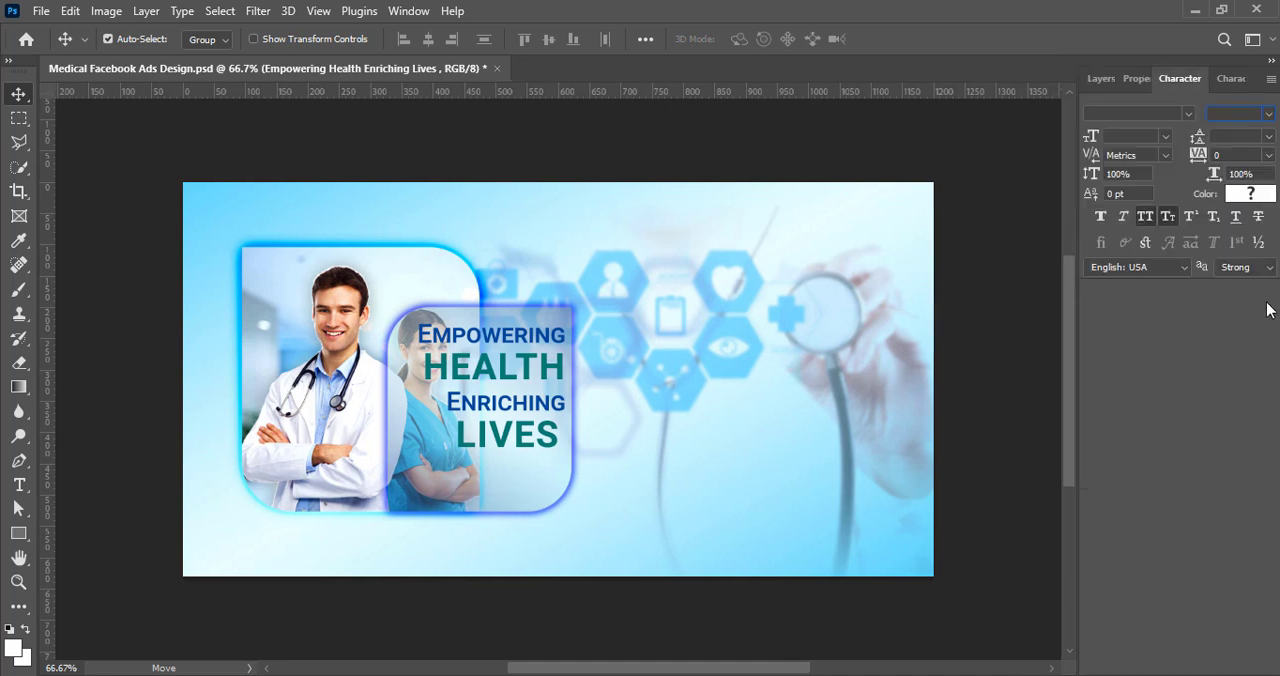
double_click(443, 352)
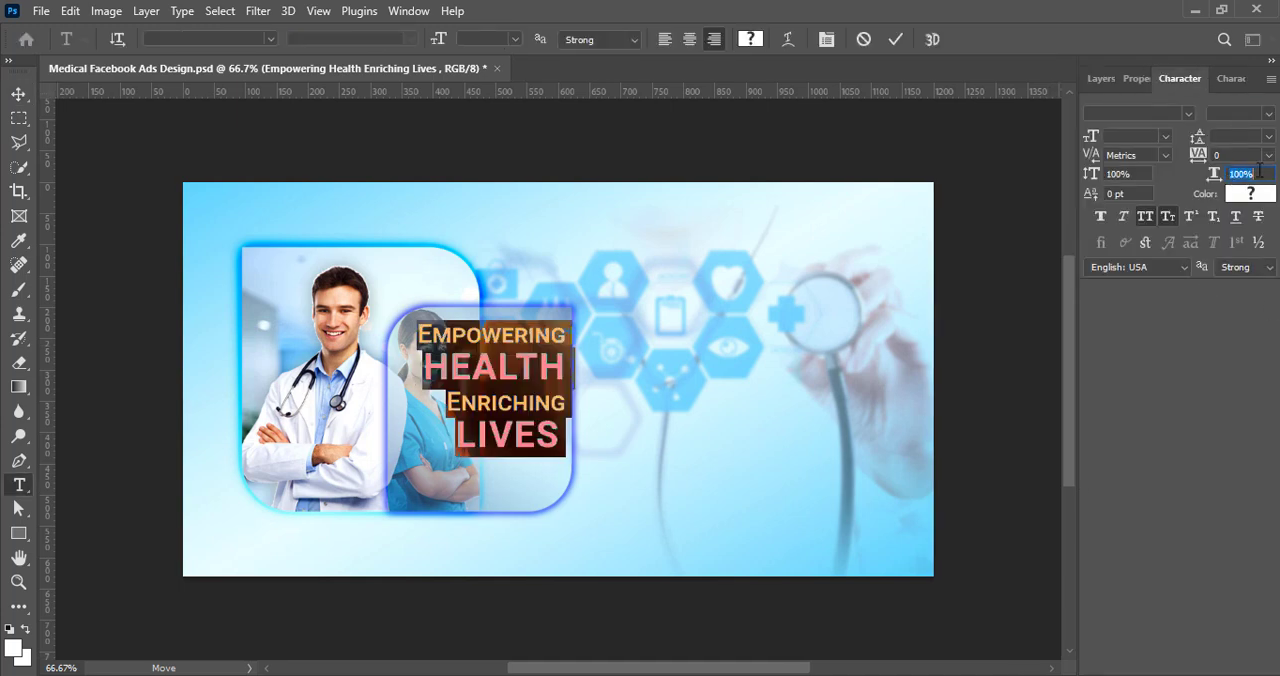
type("85")
key("Return")
left_click(893, 42)
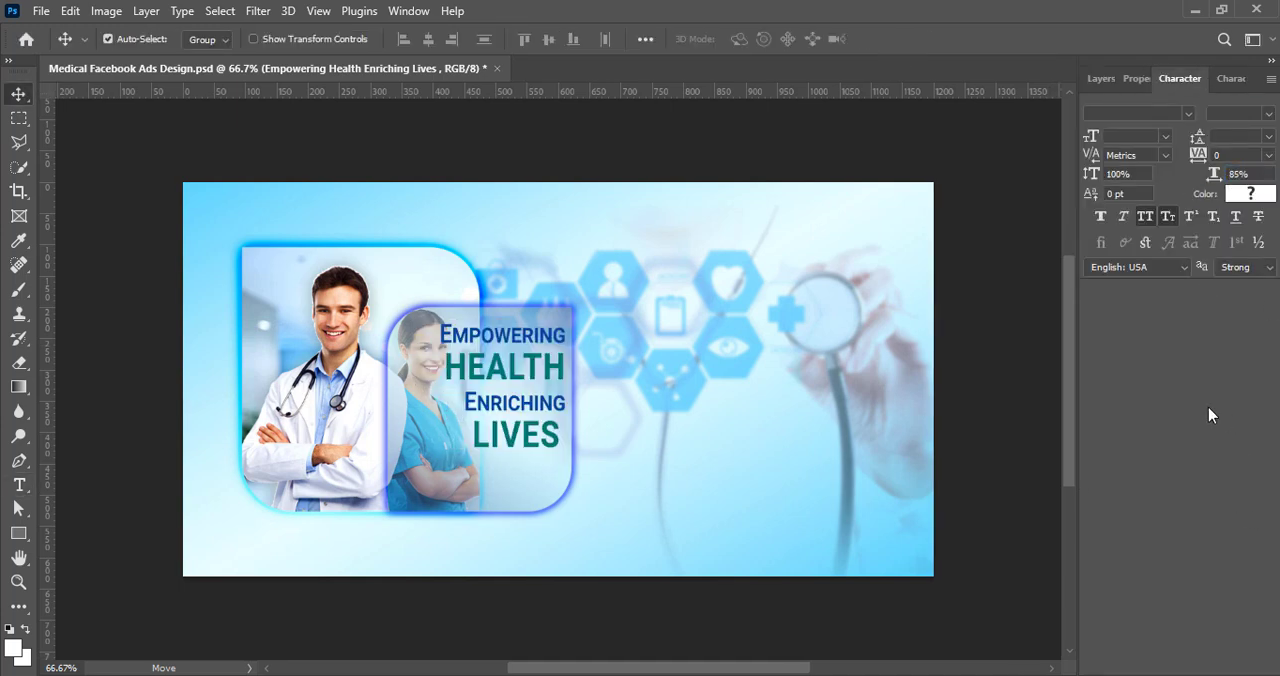
key("ctrl+s")
Step: Draw a thin 224 × 2 px rectangle below "LIVES" on a new layer, with no stroke and a dark navy fill
left_click(1101, 79)
left_click(1225, 664)
left_click(18, 534)
left_click_drag(405, 461, 543, 462)
left_click(1121, 301)
left_click(1031, 337)
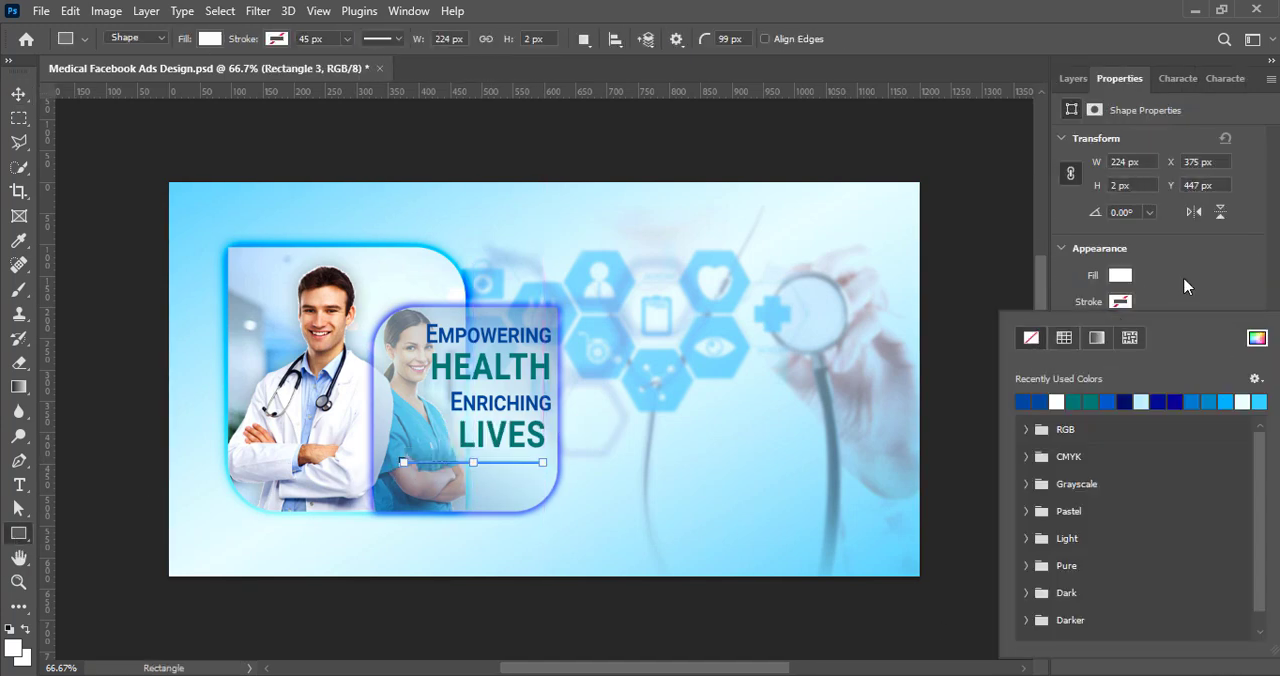
left_click(1119, 277)
left_click(1124, 376)
left_click(18, 94)
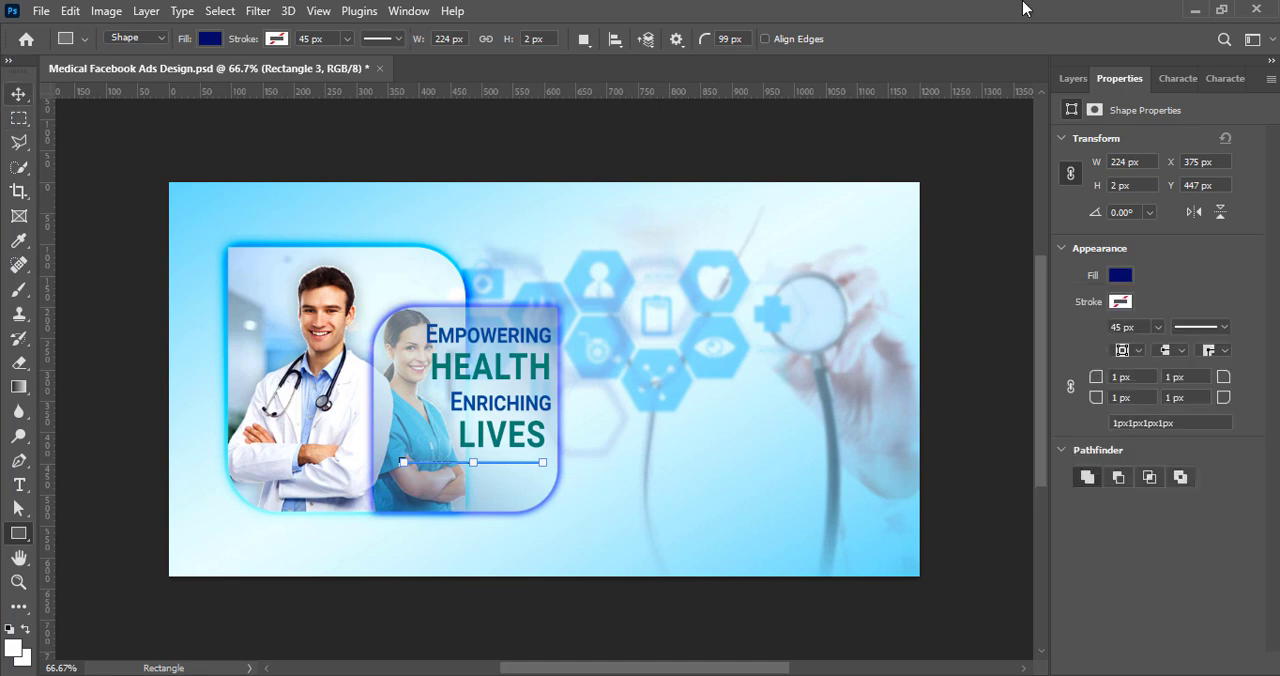
Step: Duplicate the thin line below "LIVES" and put the line layers into one group
left_click(1074, 79)
key("ctrl+j")
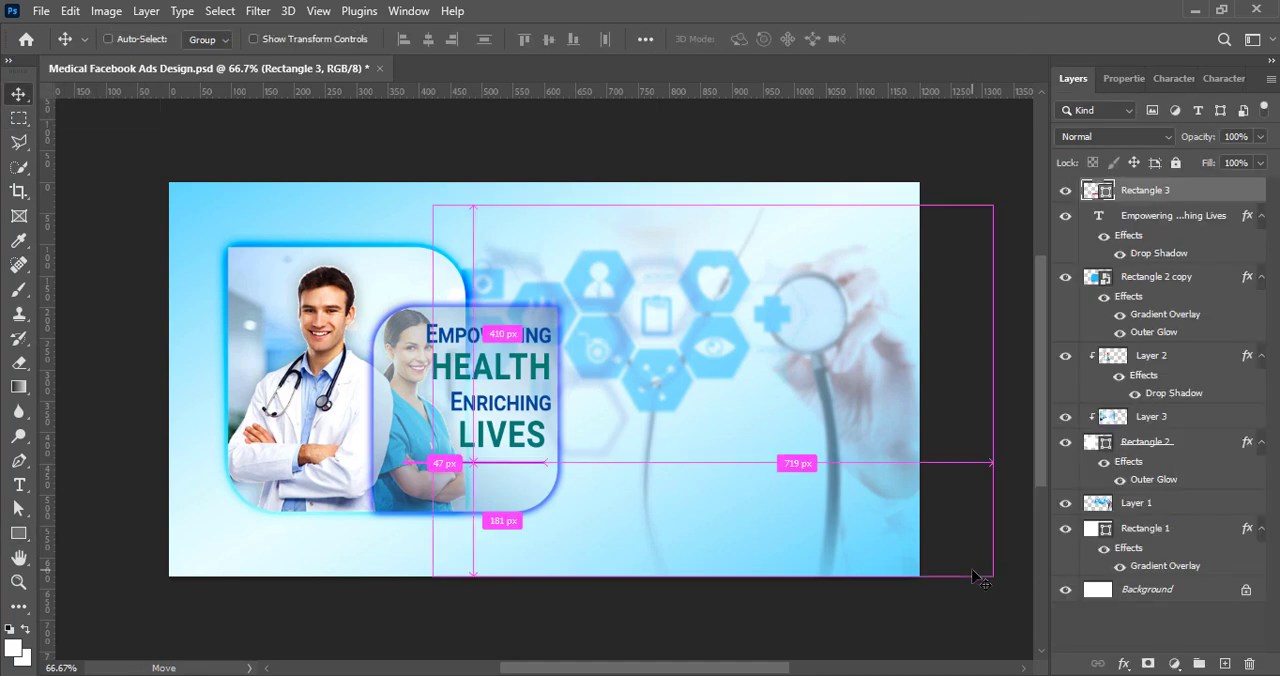
left_click(1148, 215, "shift")
key("ctrl+g")
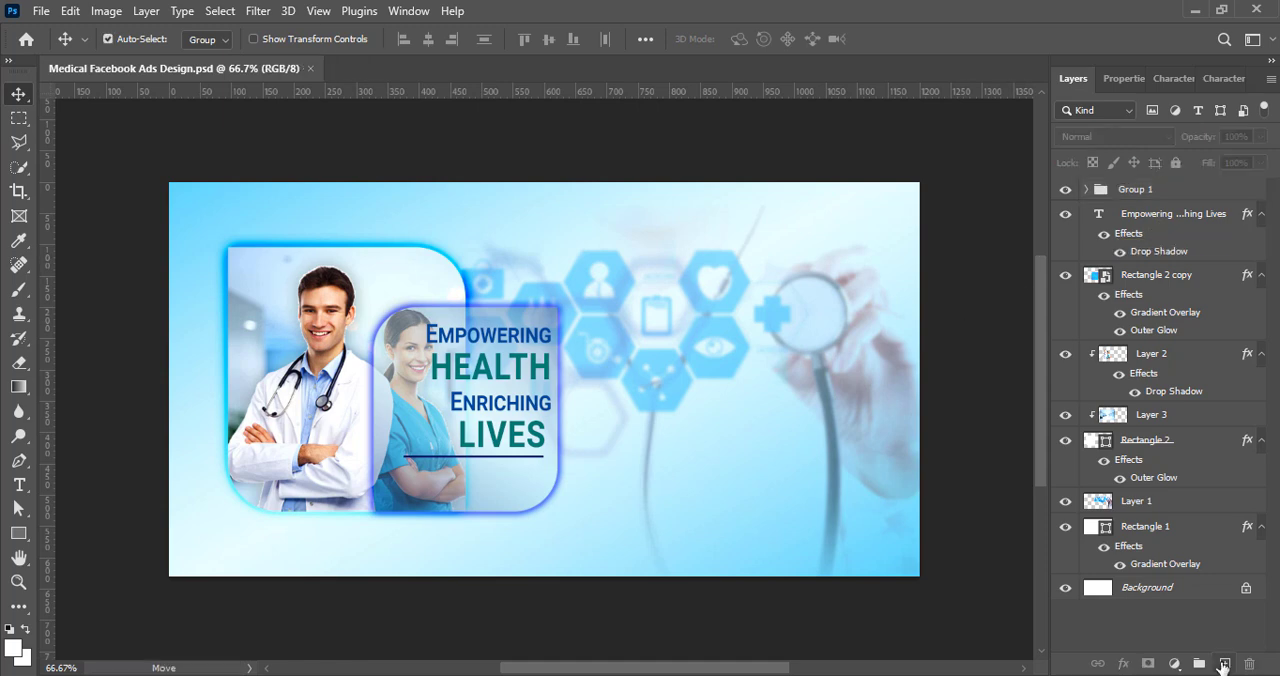
Step: Add the text "Trusted Care for Every Need" on a new layer near the bottom of the doctor photos
left_click(1223, 665)
left_click(19, 485)
left_click(431, 476)
type("Trusted Care for Every Need")
left_click(895, 40)
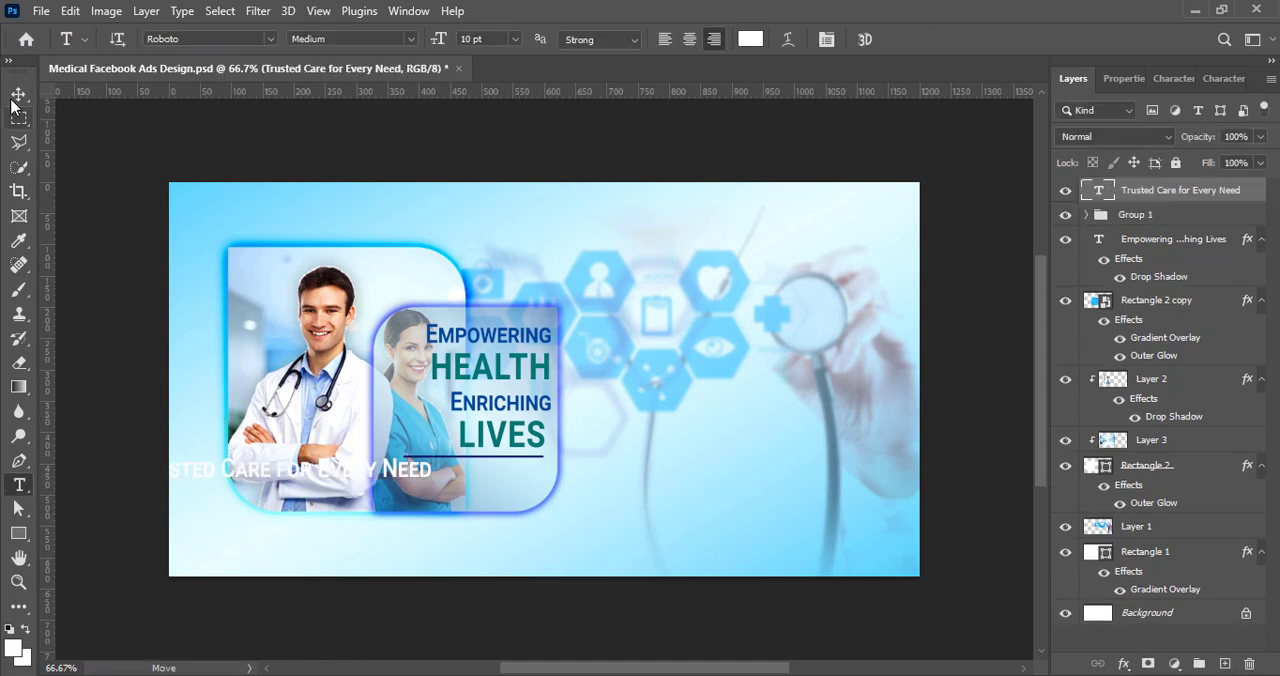
Step: Turn off small caps for the "Trusted Care for Every Need" tagline and set its font size to 8 pt
left_click(15, 98)
double_click(268, 468)
left_click(1173, 79)
left_click(1168, 216)
left_click(1165, 138)
left_click(1148, 193)
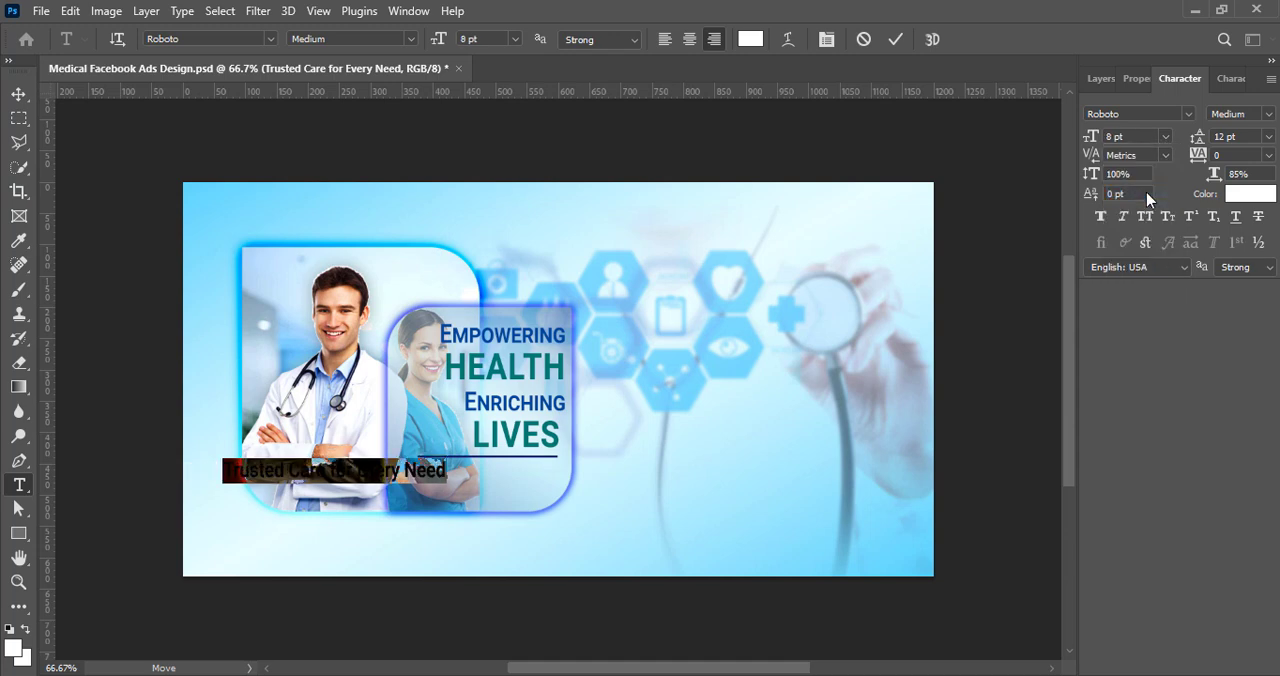
Step: Try the Franklin Gothic Medium Cond font on the tagline
left_click(1189, 115)
left_click(991, 282)
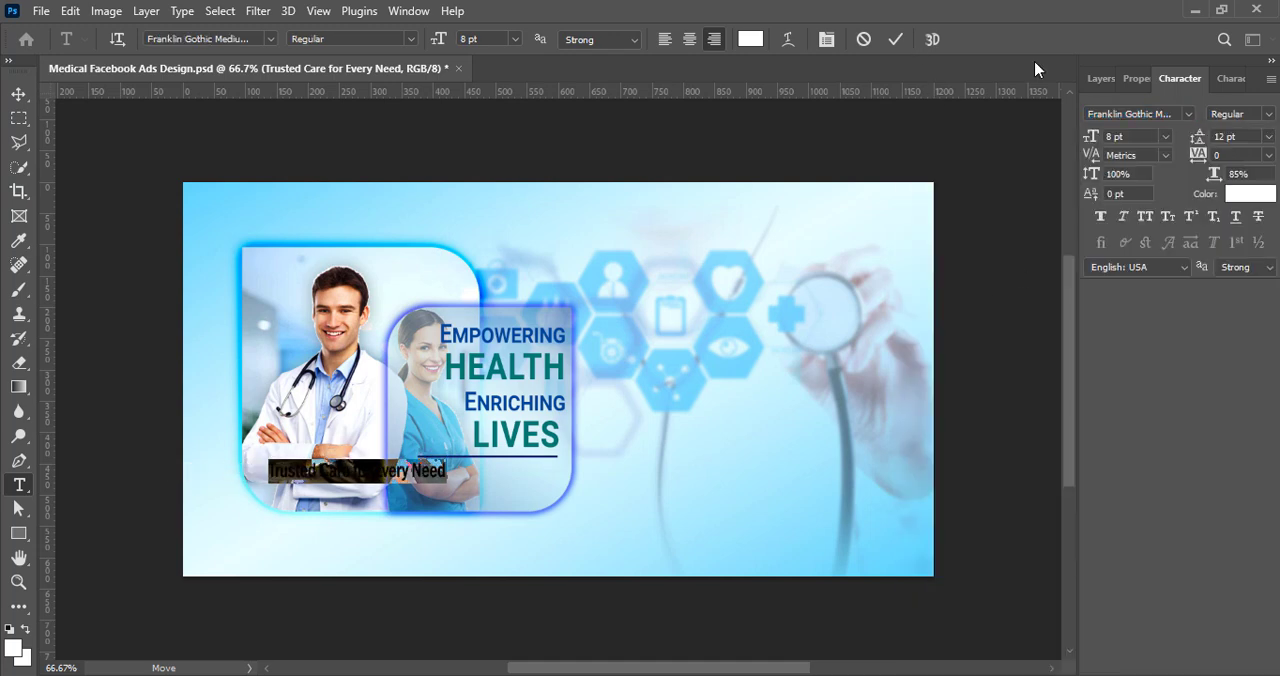
left_click(1228, 194)
left_click(1183, 189)
key("ctrl+z")
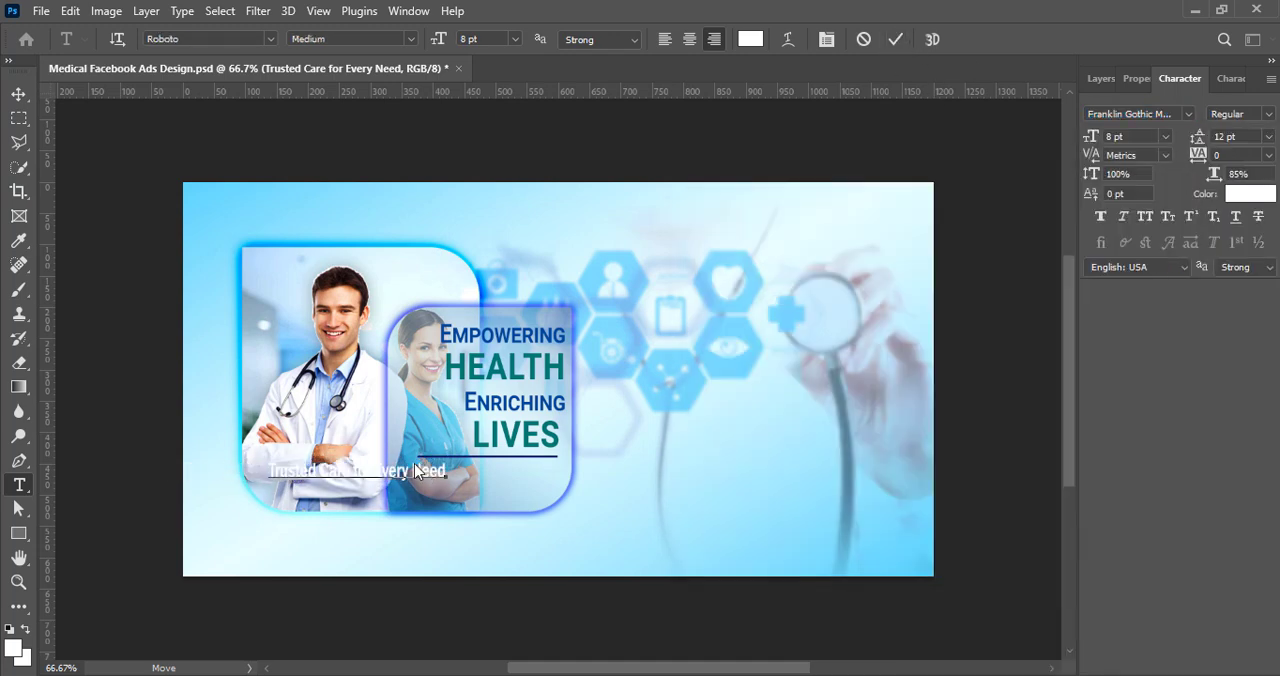
Step: Move the tagline below the thin line and break it into two lines after "Trusted Care for"
left_click(893, 42)
left_click(18, 94)
left_click_drag(420, 472, 555, 476)
double_click(493, 471)
left_click(493, 471)
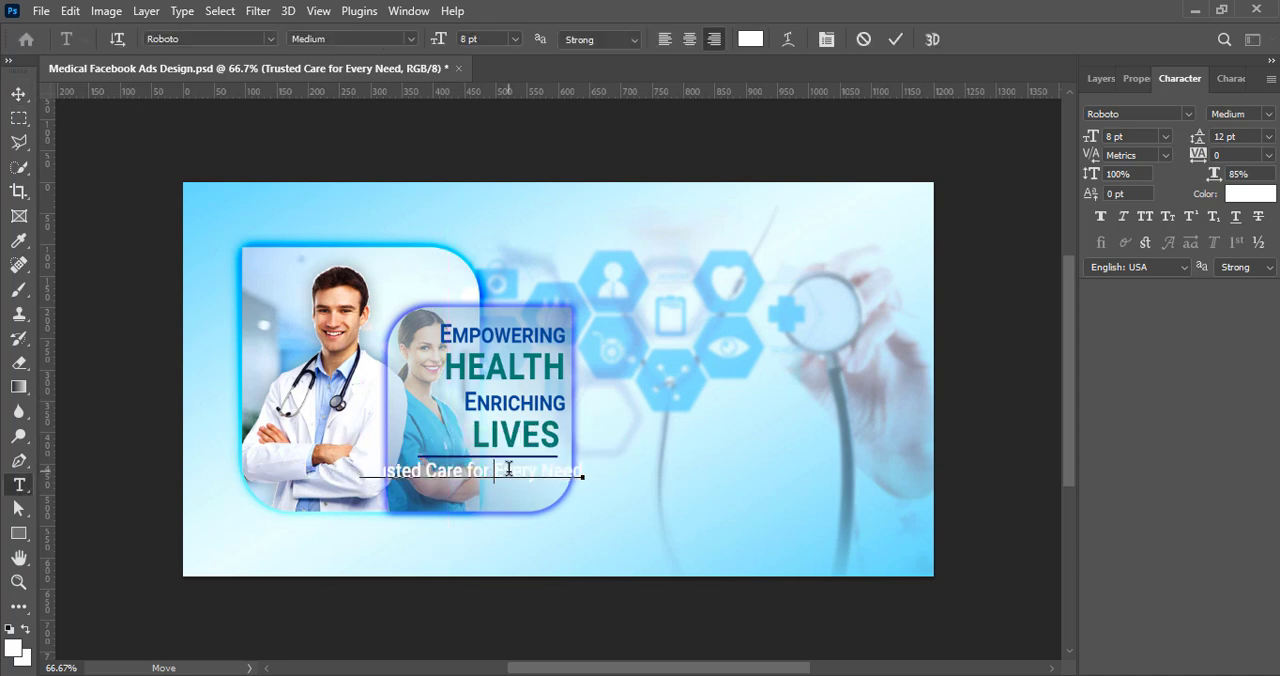
key("Return")
left_click(895, 39)
Step: Set the two-line tagline's font size and leading to 7 pt
double_click(493, 483)
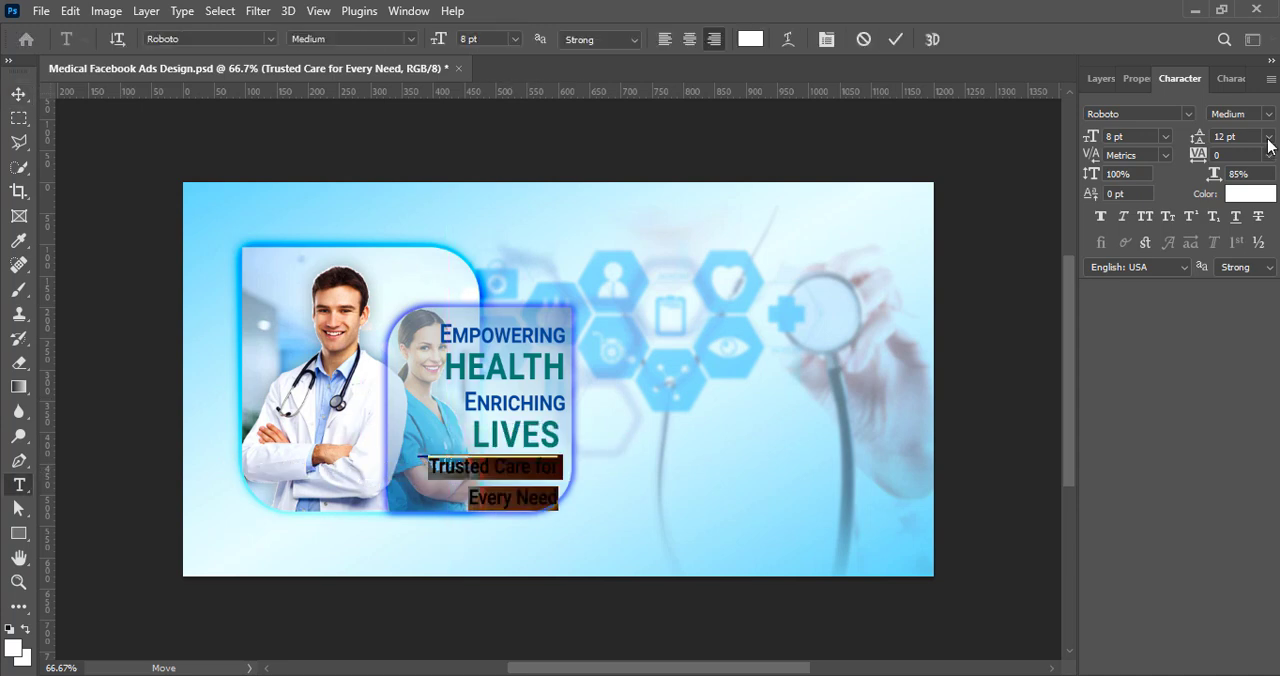
left_click(1268, 136)
left_click(1250, 188)
left_click(1093, 138)
key("Down")
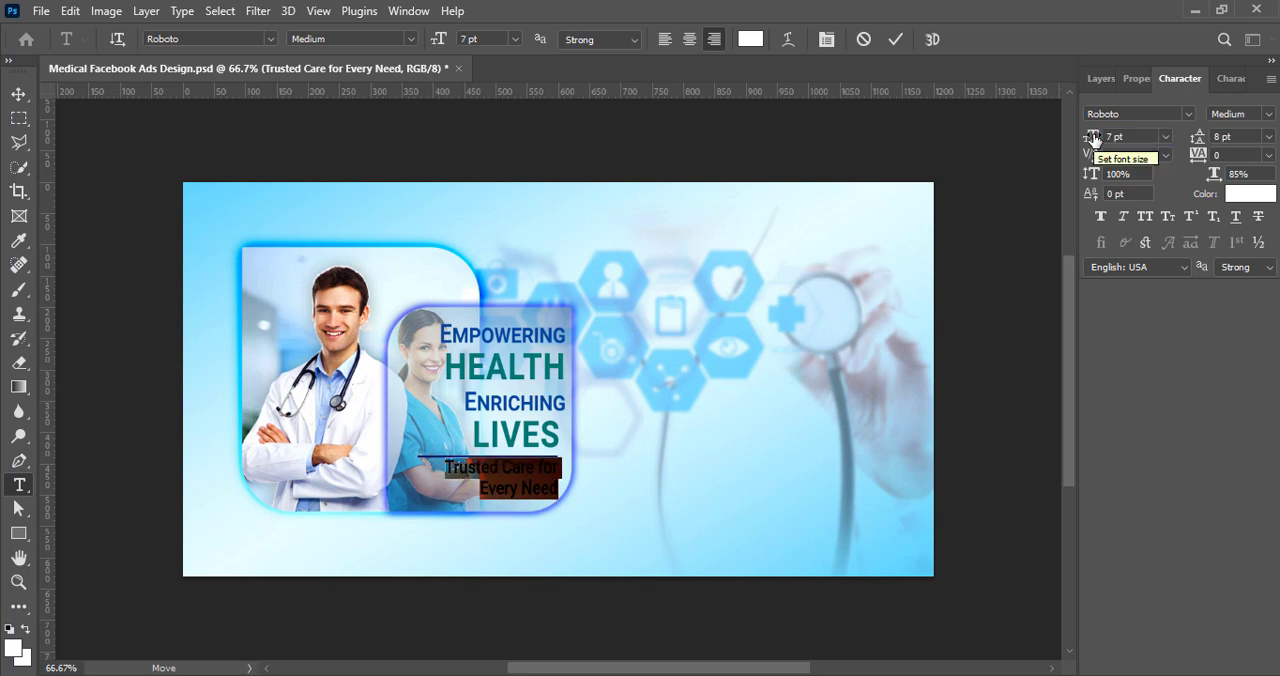
left_click(1198, 137)
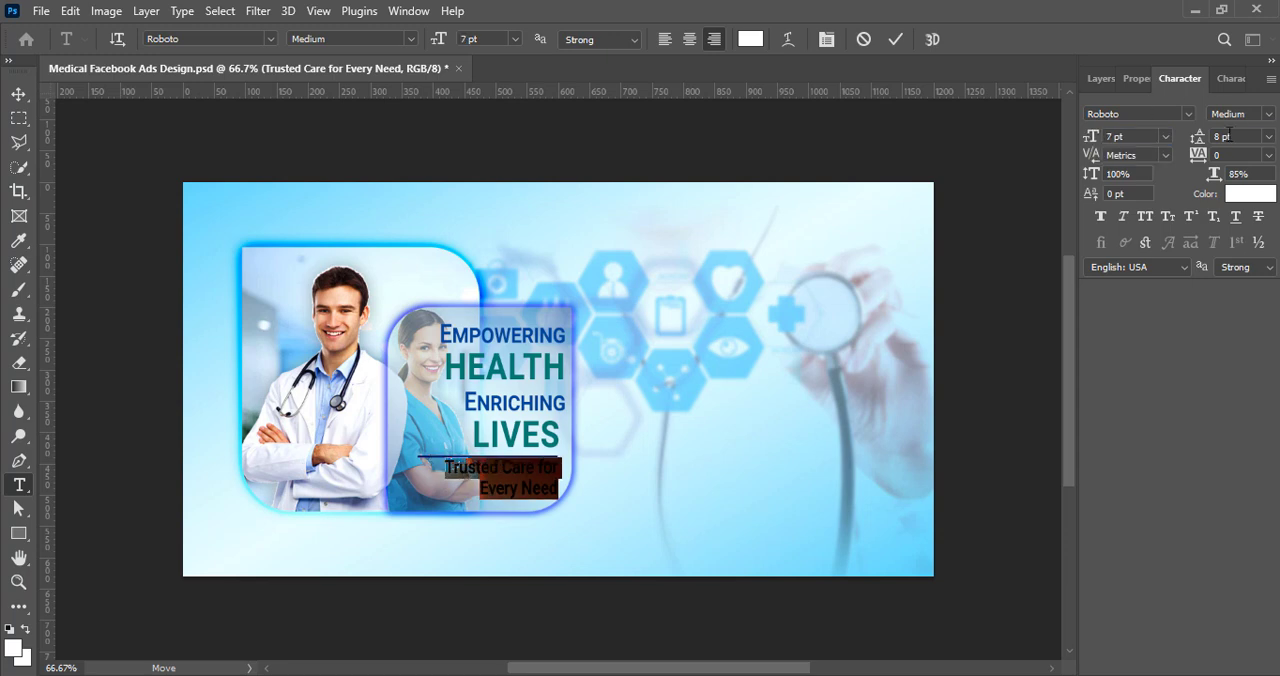
left_click(895, 39)
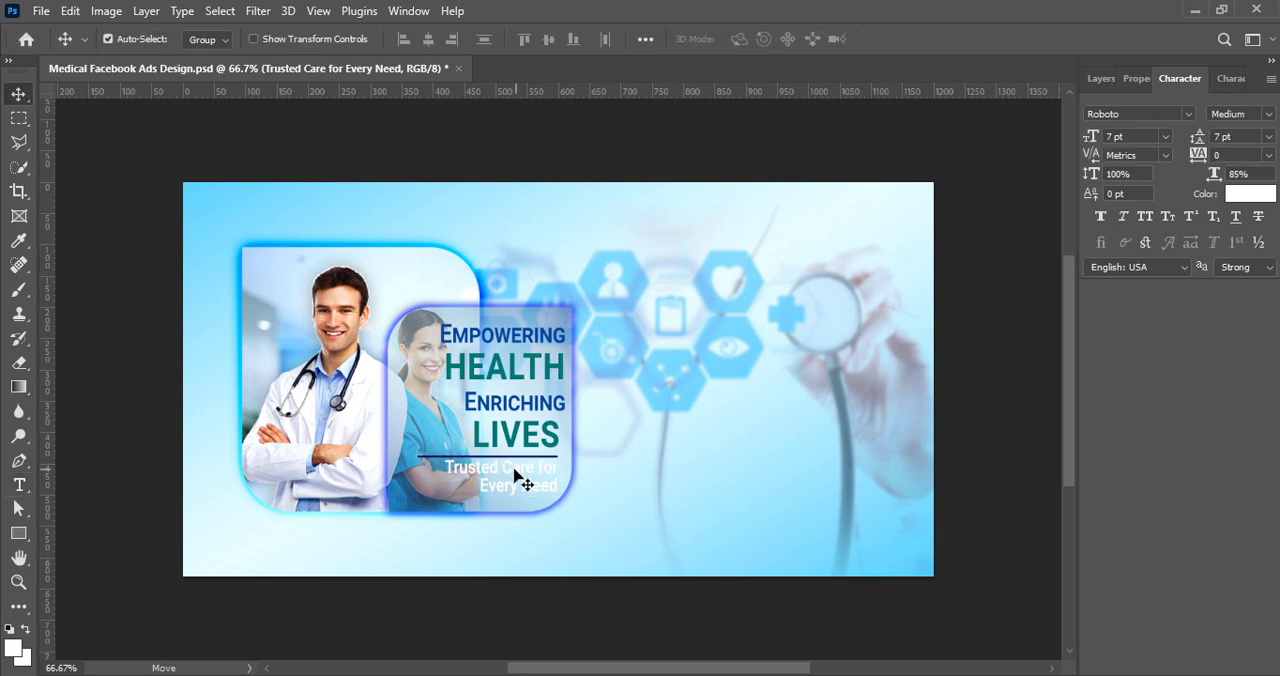
Step: Left-align the tagline and position it beneath the left end of the thin line
double_click(512, 475)
left_click(664, 39)
left_click(895, 39)
left_click_drag(587, 470, 440, 476)
Step: Recolor the tagline to a very dark navy blue
double_click(442, 477)
left_click(750, 39)
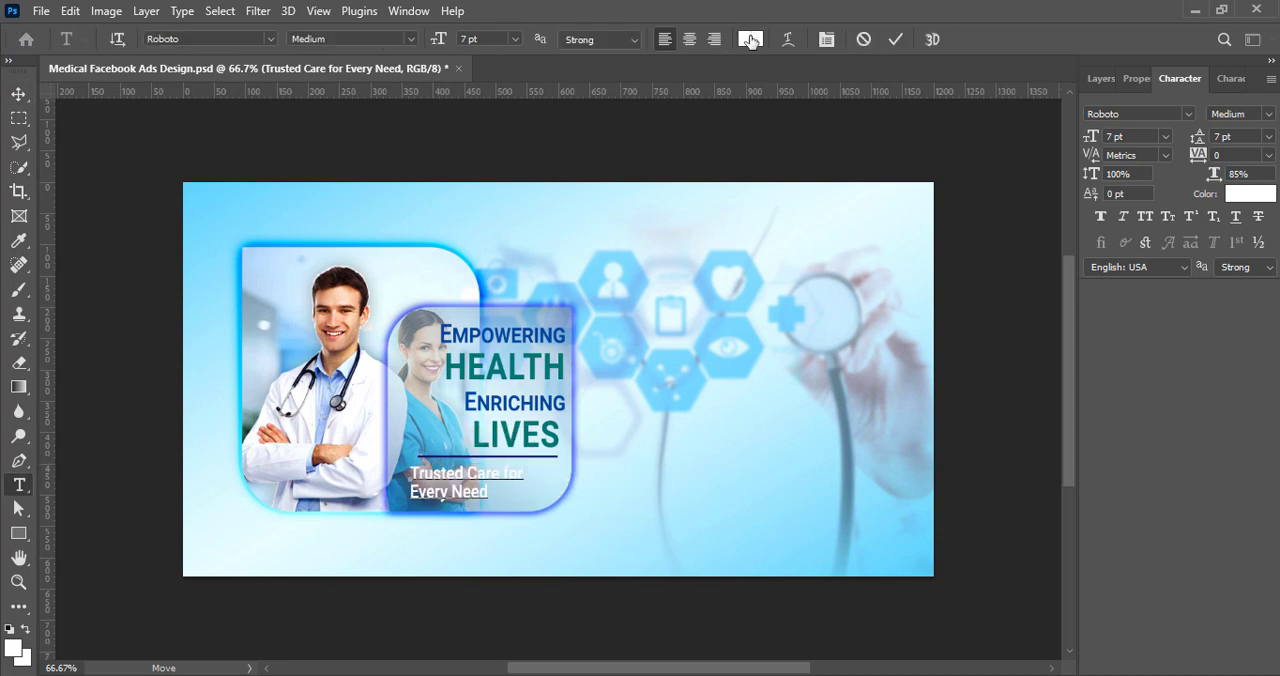
left_click(967, 310)
left_click_drag(945, 305, 943, 378)
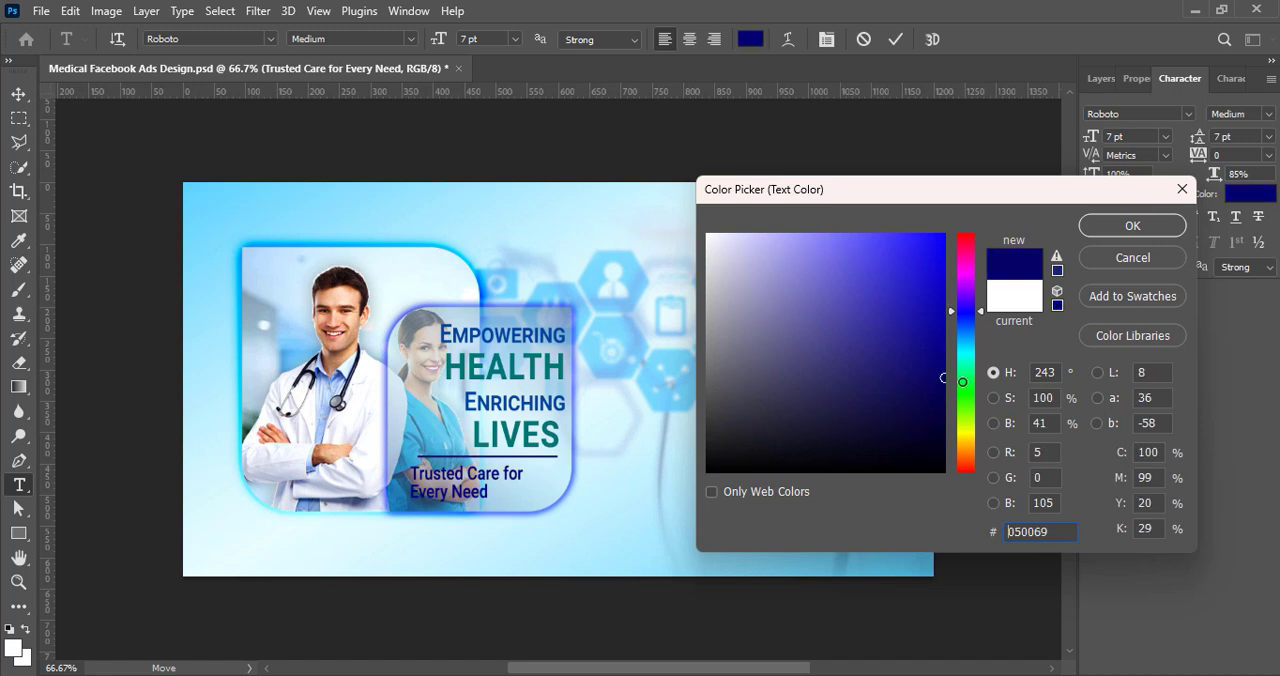
left_click(1182, 217)
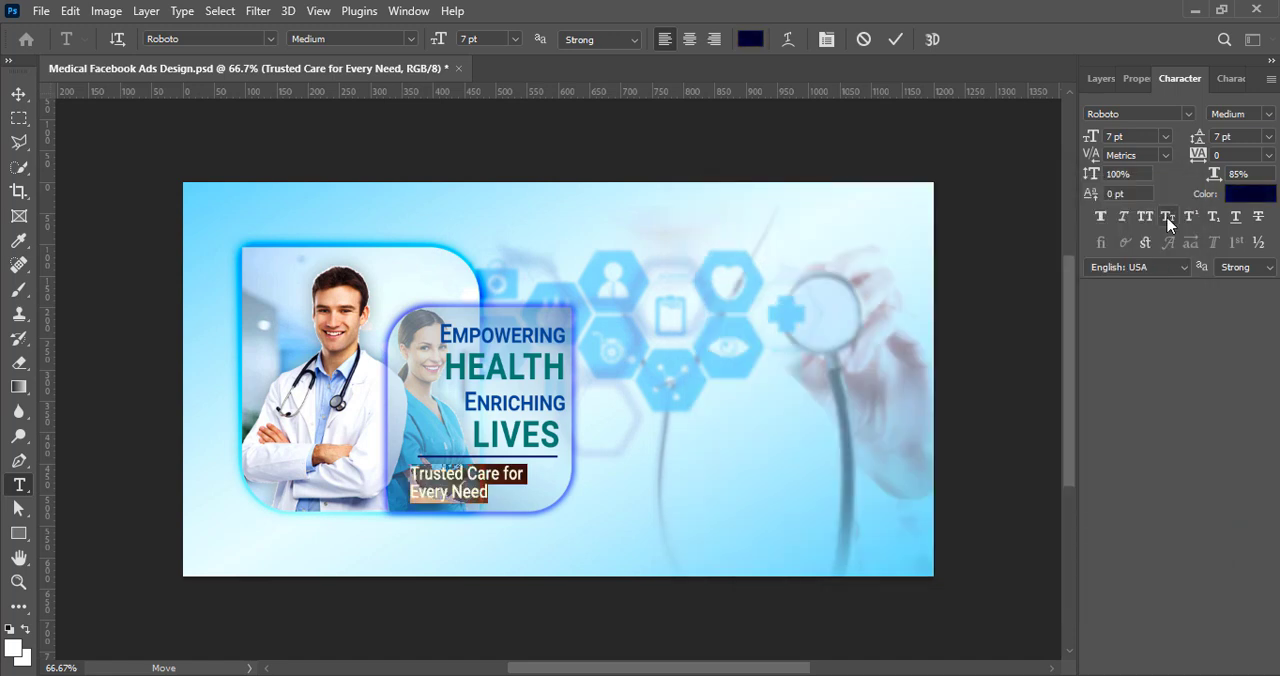
Step: Apply small caps and faux bold to the tagline
left_click(1168, 218)
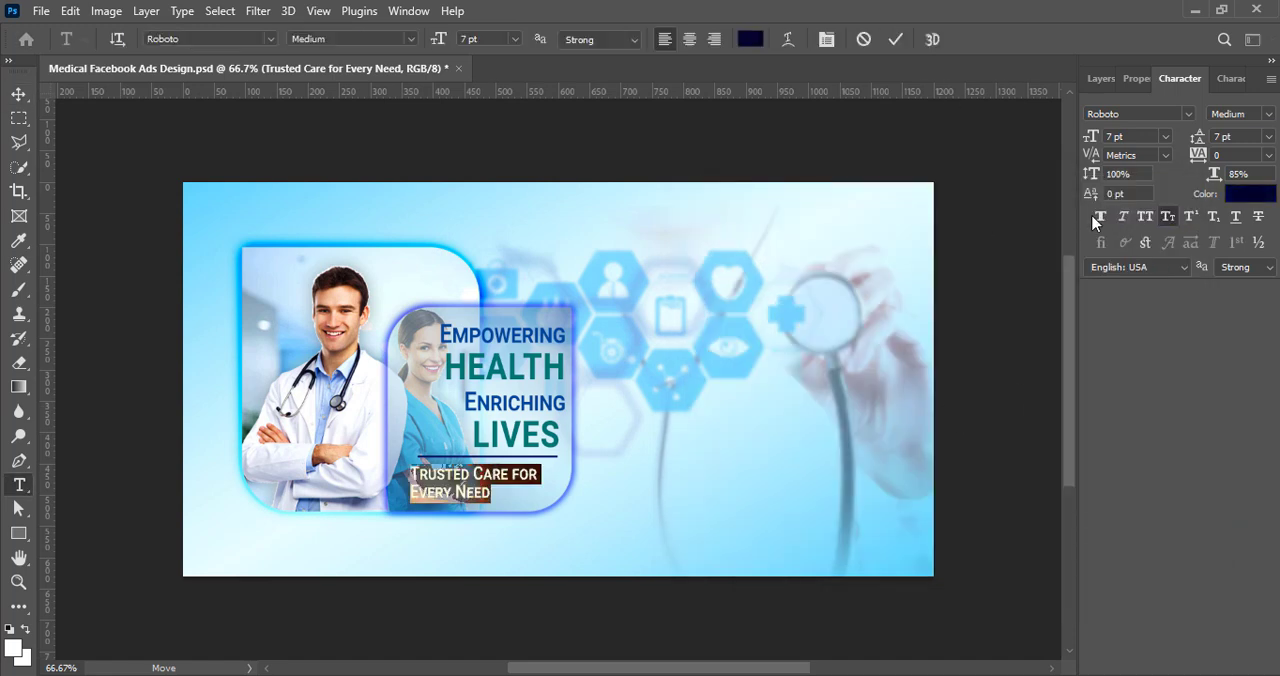
left_click(1099, 217)
left_click(902, 38)
key("v")
Step: Add a white drop shadow to the tagline with 100% opacity, 0 px distance, 1% spread and 131 px size
left_click(1101, 78)
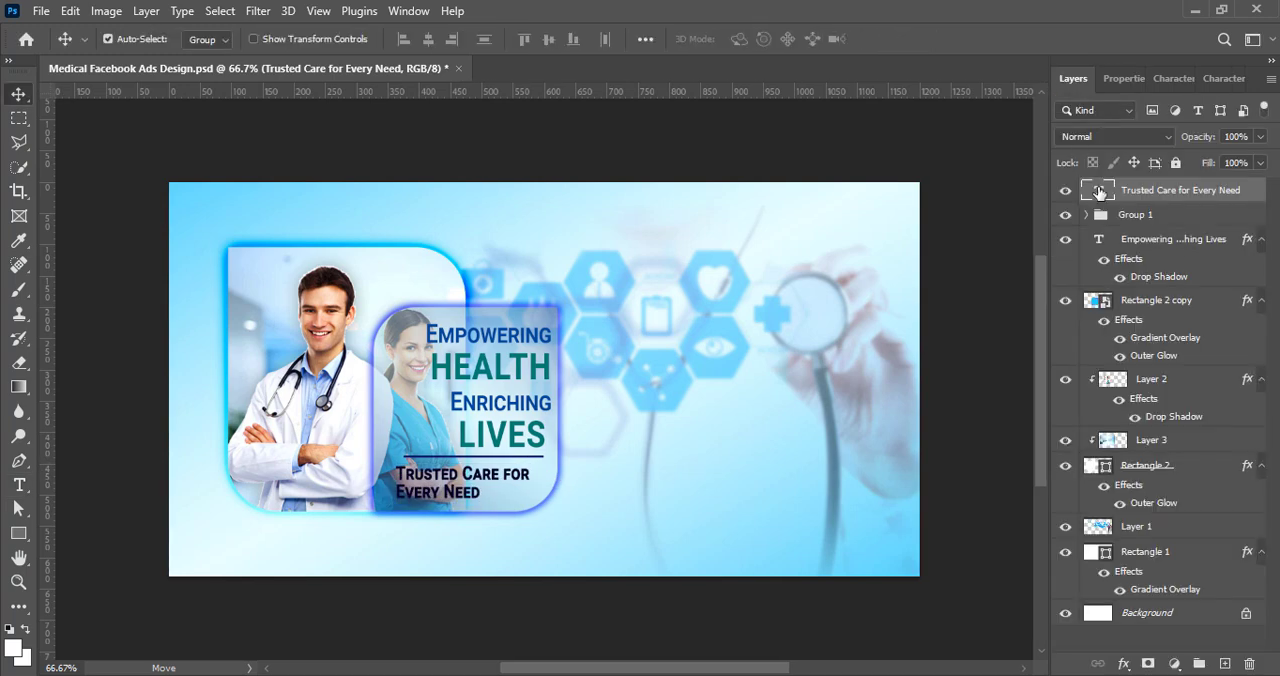
right_click(1096, 198)
left_click(1096, 201)
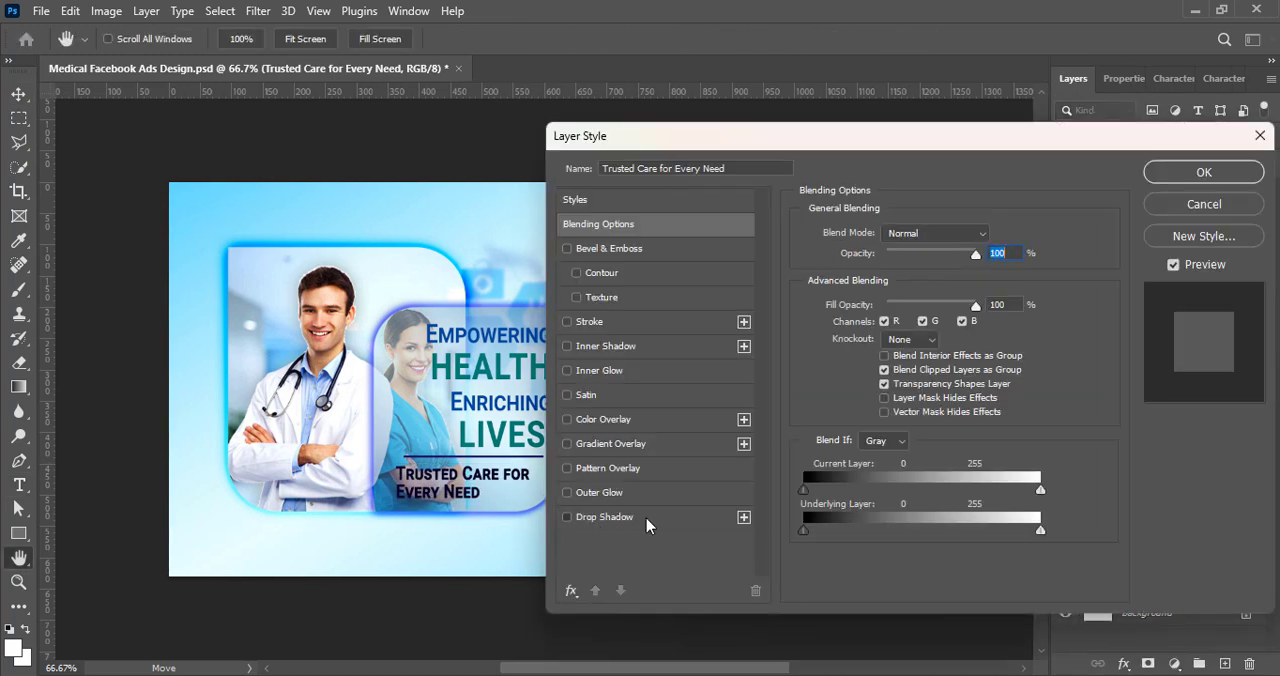
left_click(646, 517)
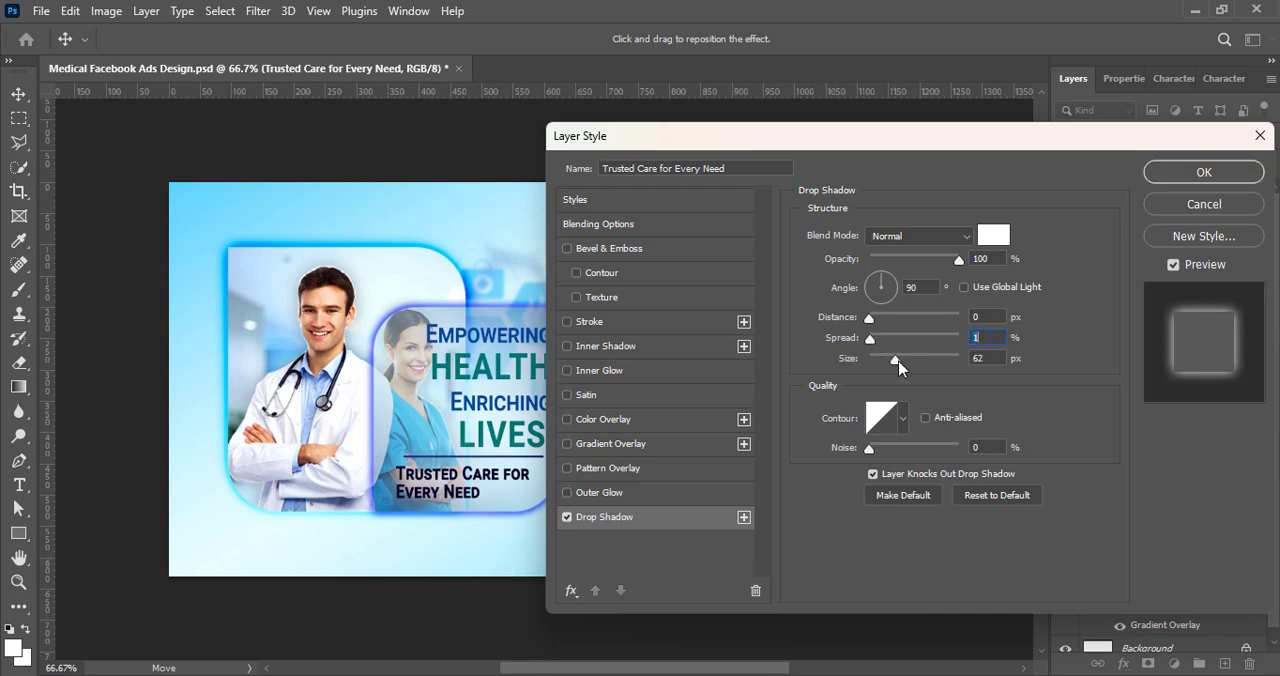
left_click_drag(898, 368, 917, 366)
left_click(1204, 172)
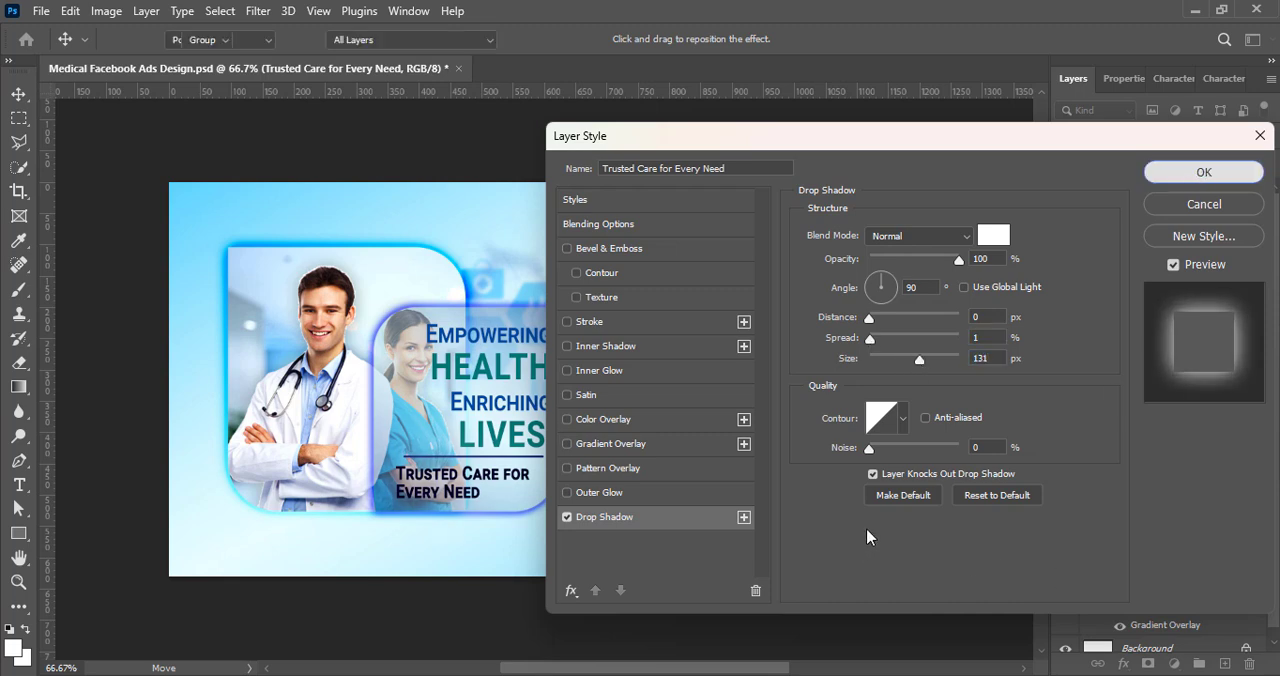
Step: Turn off the tagline's faux bold and add a new empty layer above it
left_click(1173, 78)
left_click(1101, 218)
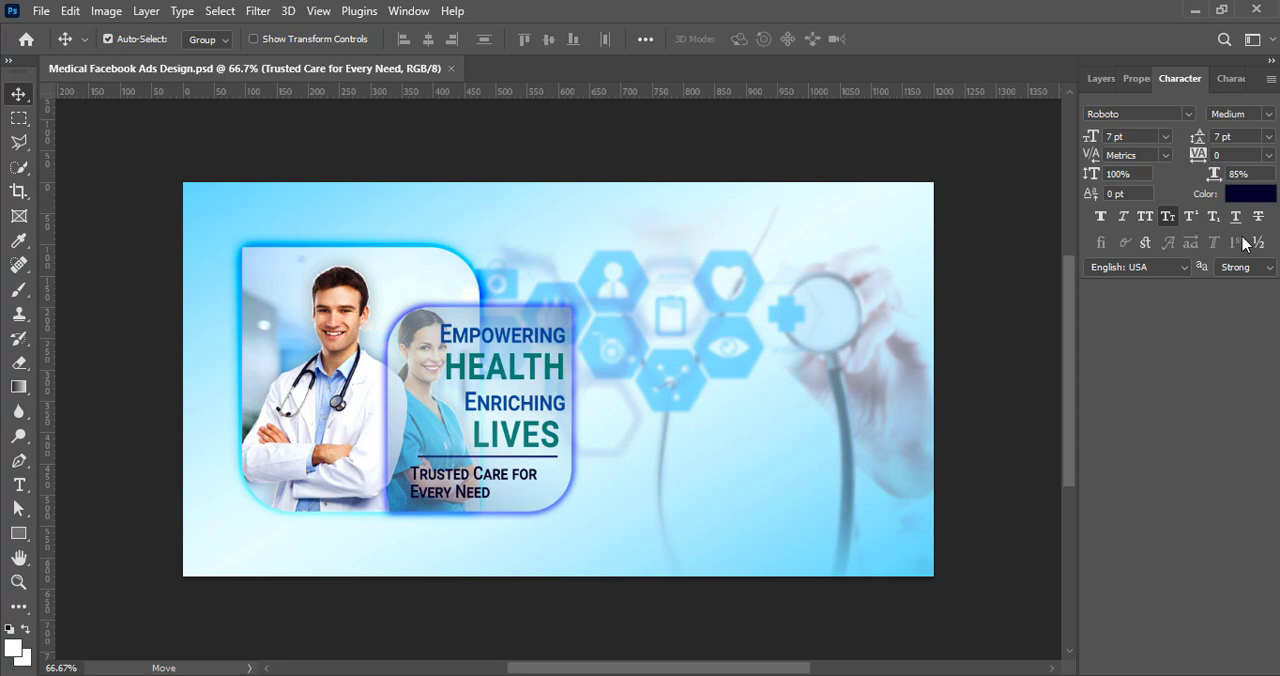
left_click(1100, 78)
left_click(1224, 664)
Step: Try placing the "Experience top-quality healthcare" copy as a single line of text above the doctor photo
left_click(18, 485)
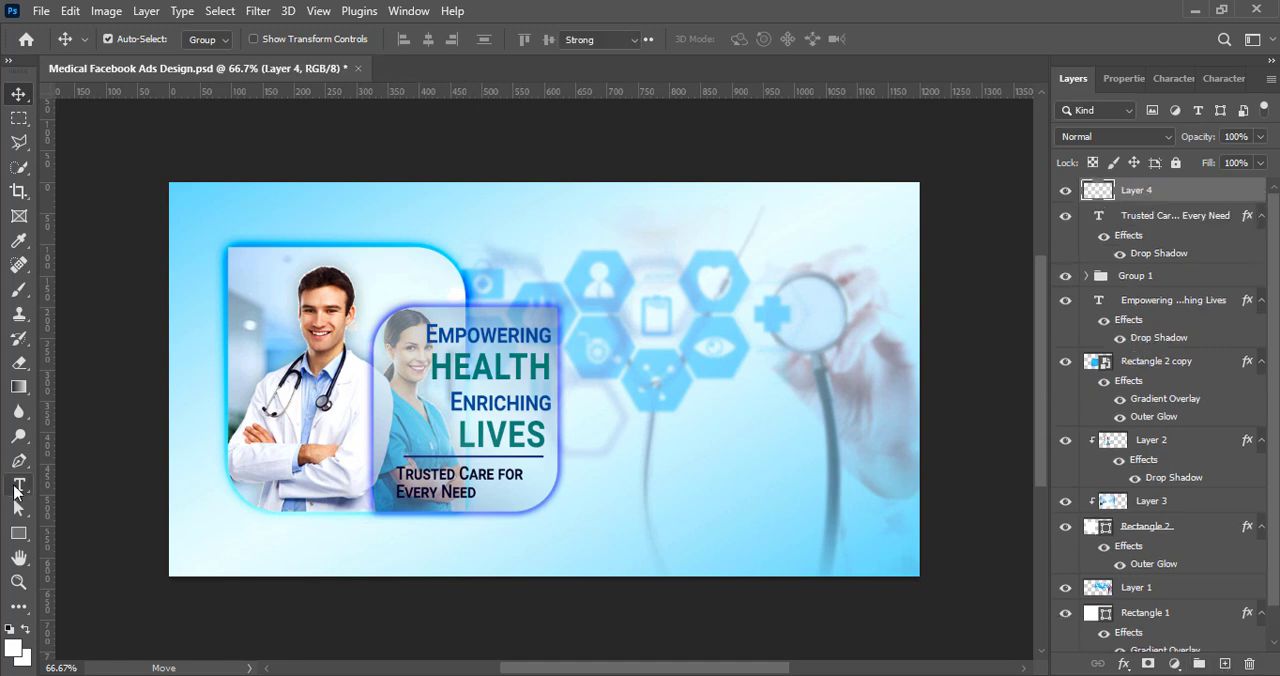
left_click(657, 289)
key("ctrl+v")
left_click(896, 40)
key("v")
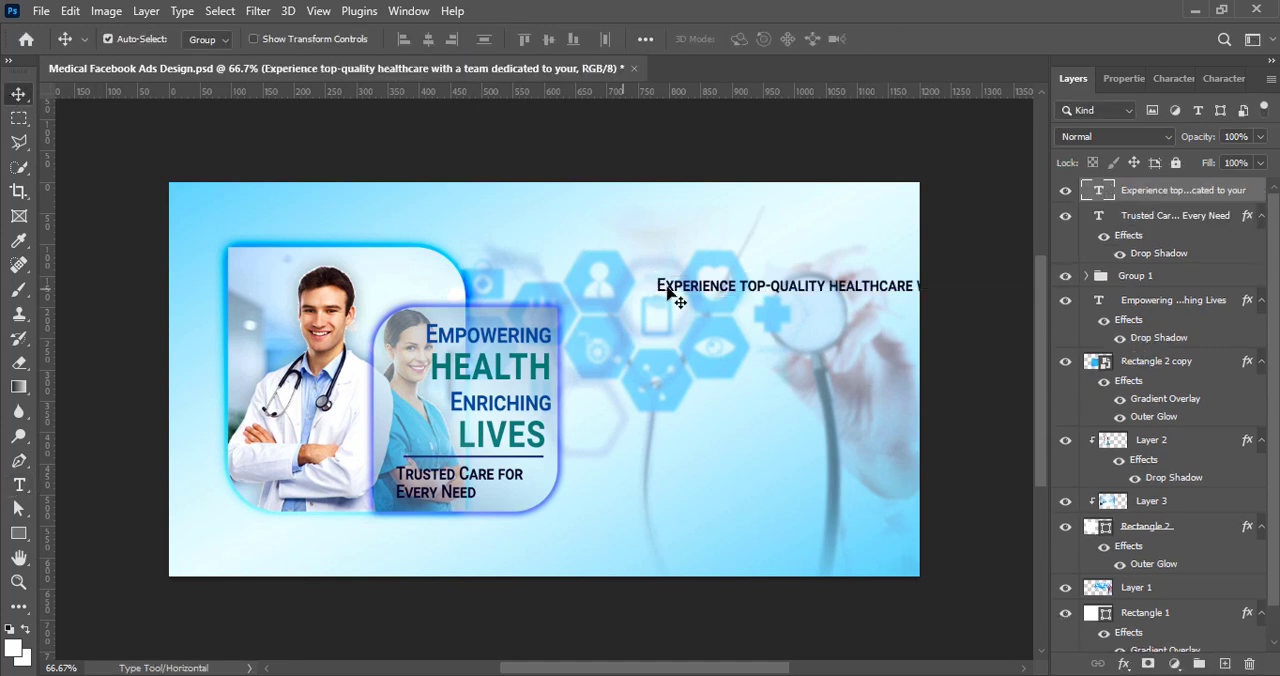
left_click_drag(669, 297, 241, 238)
left_click(1226, 664)
key("ctrl+z")
key("ctrl+z")
key("ctrl+z")
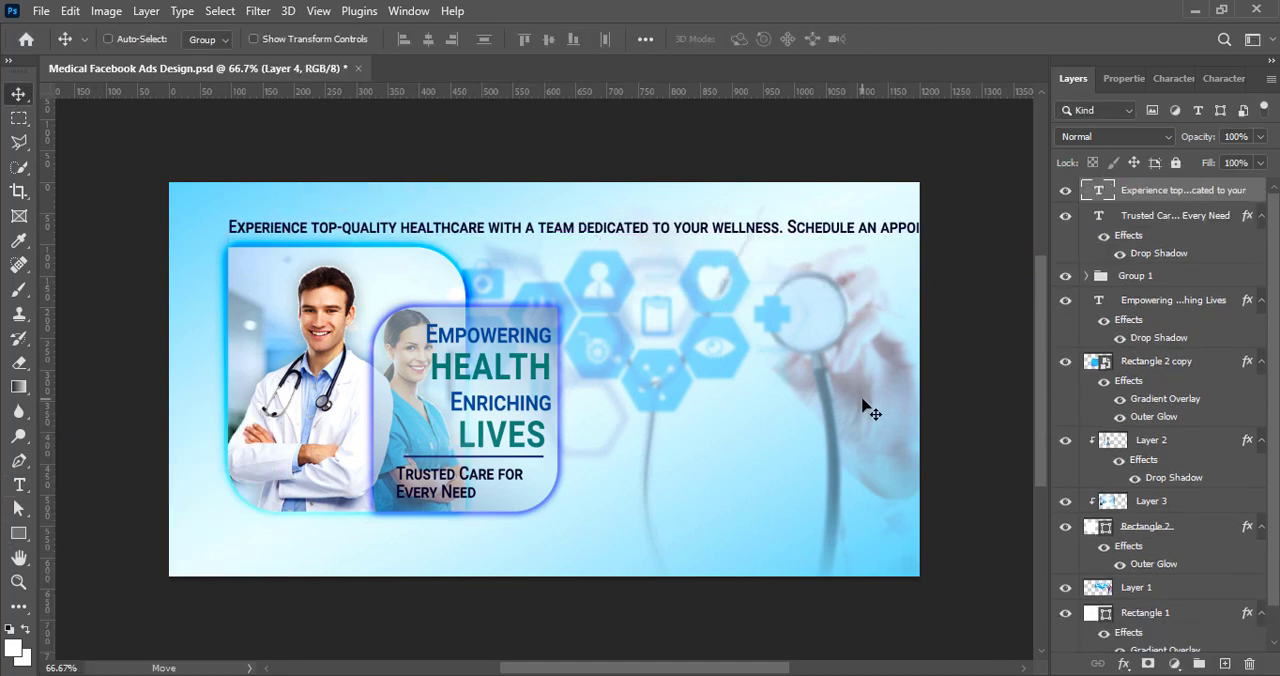
Step: Draw a paragraph text box over the hexagon icons, set in 6 pt Nirmala UI Regular without small caps
left_click(19, 485)
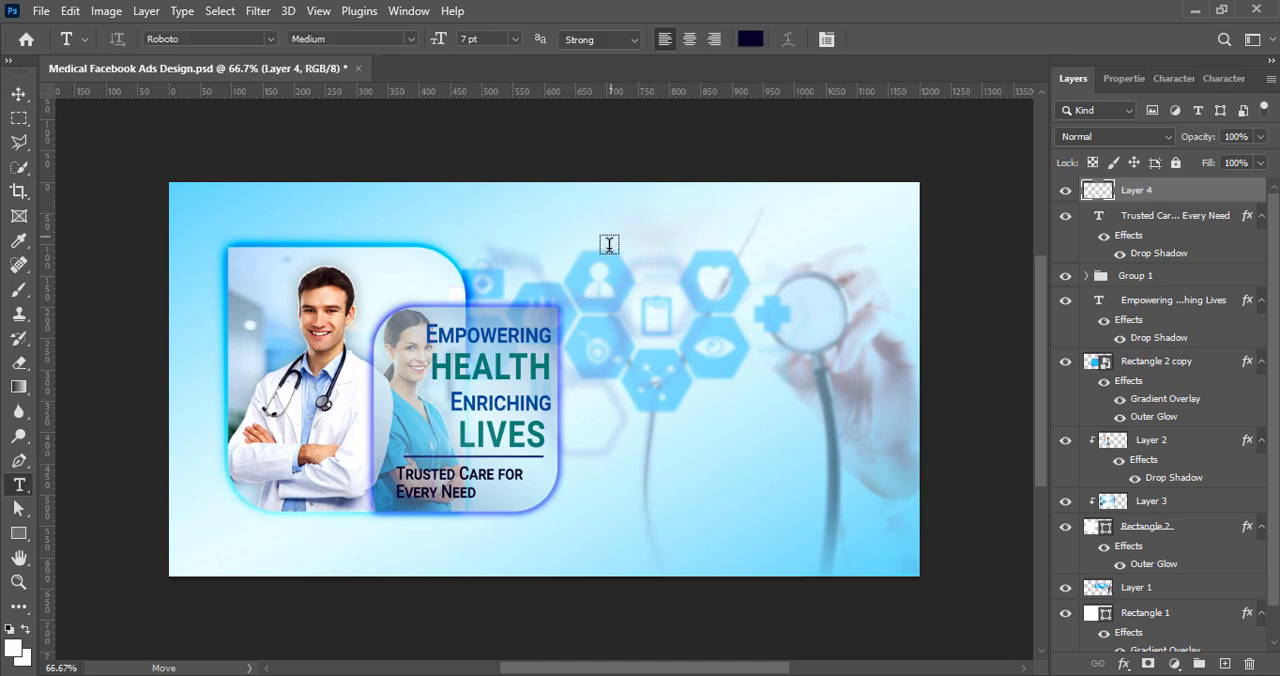
left_click_drag(609, 245, 890, 358)
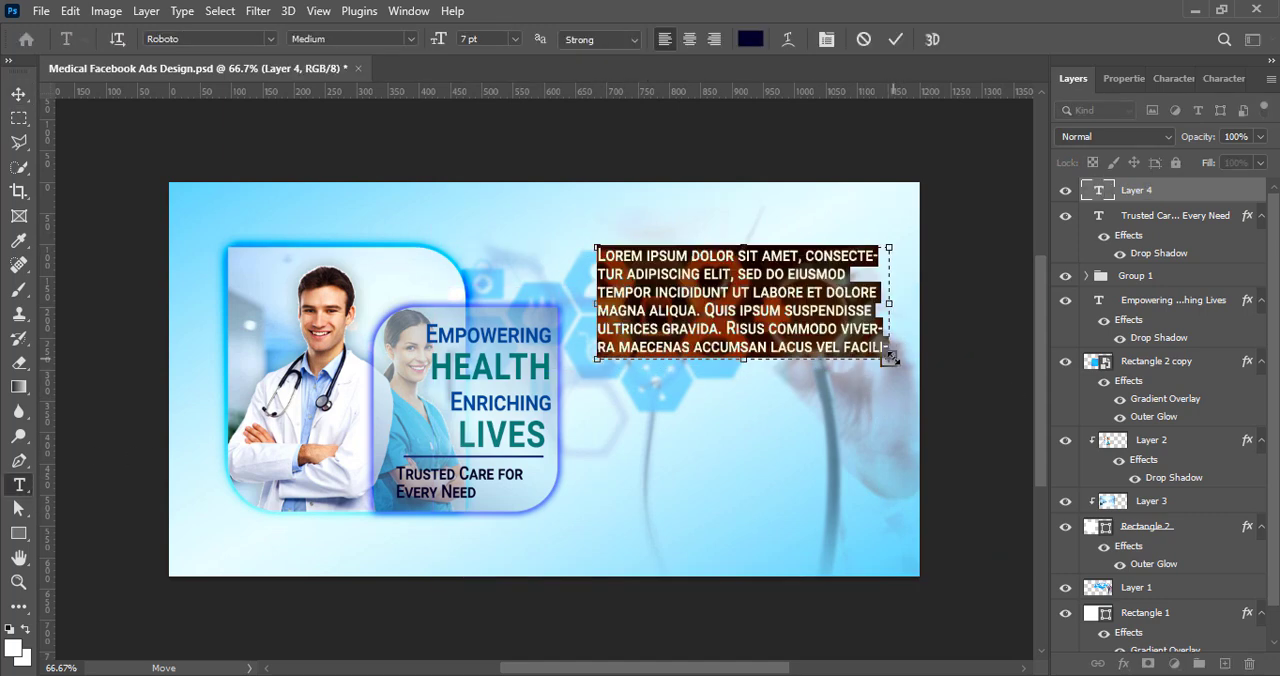
left_click(1190, 79)
left_click(1168, 216)
left_click(1165, 136)
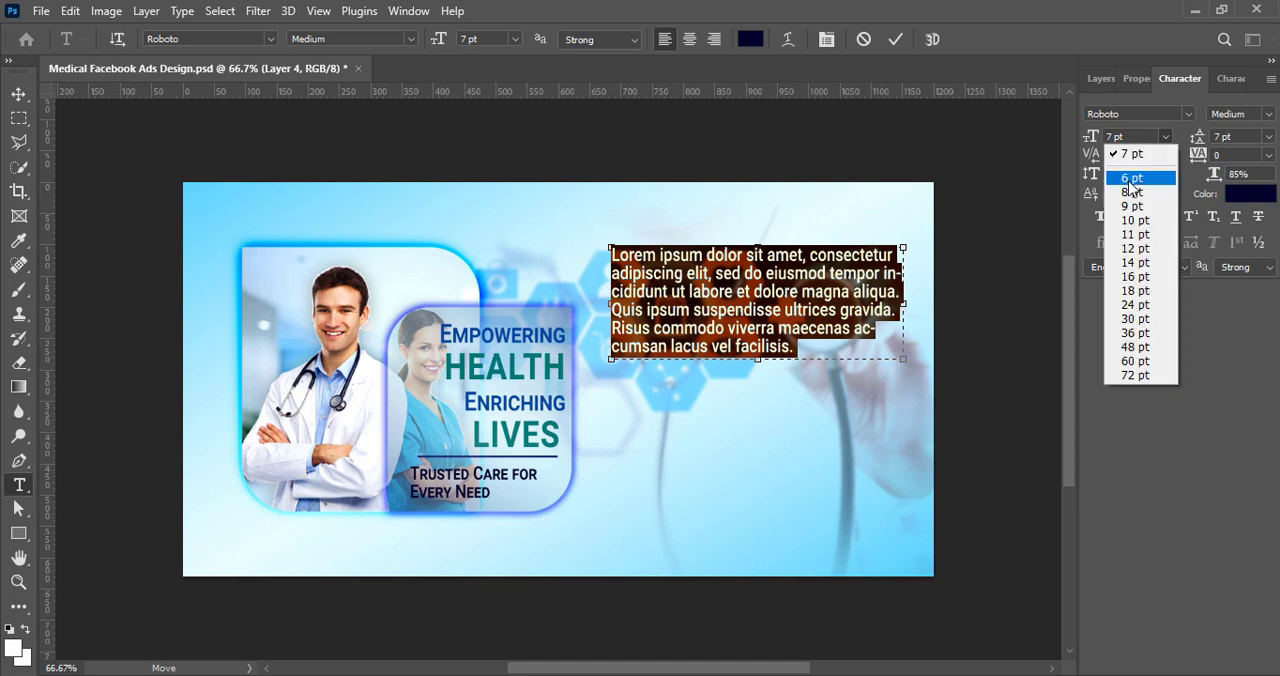
left_click(1130, 150)
left_click(1188, 114)
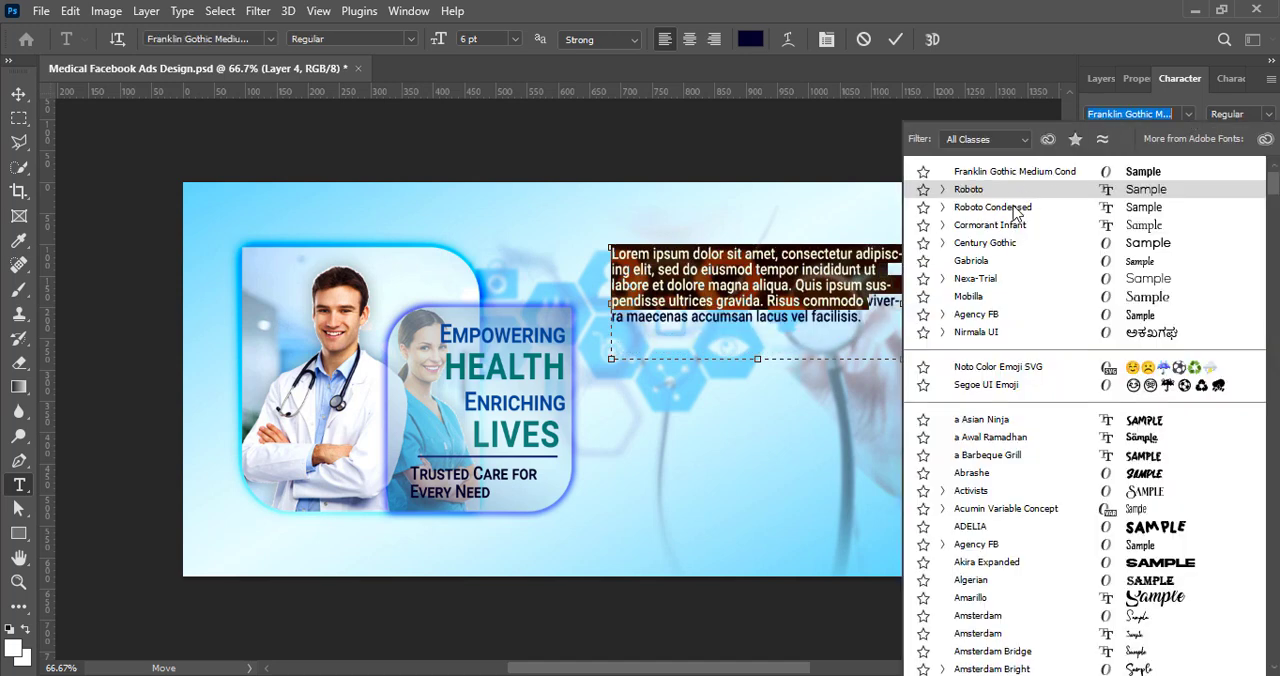
left_click(1005, 338)
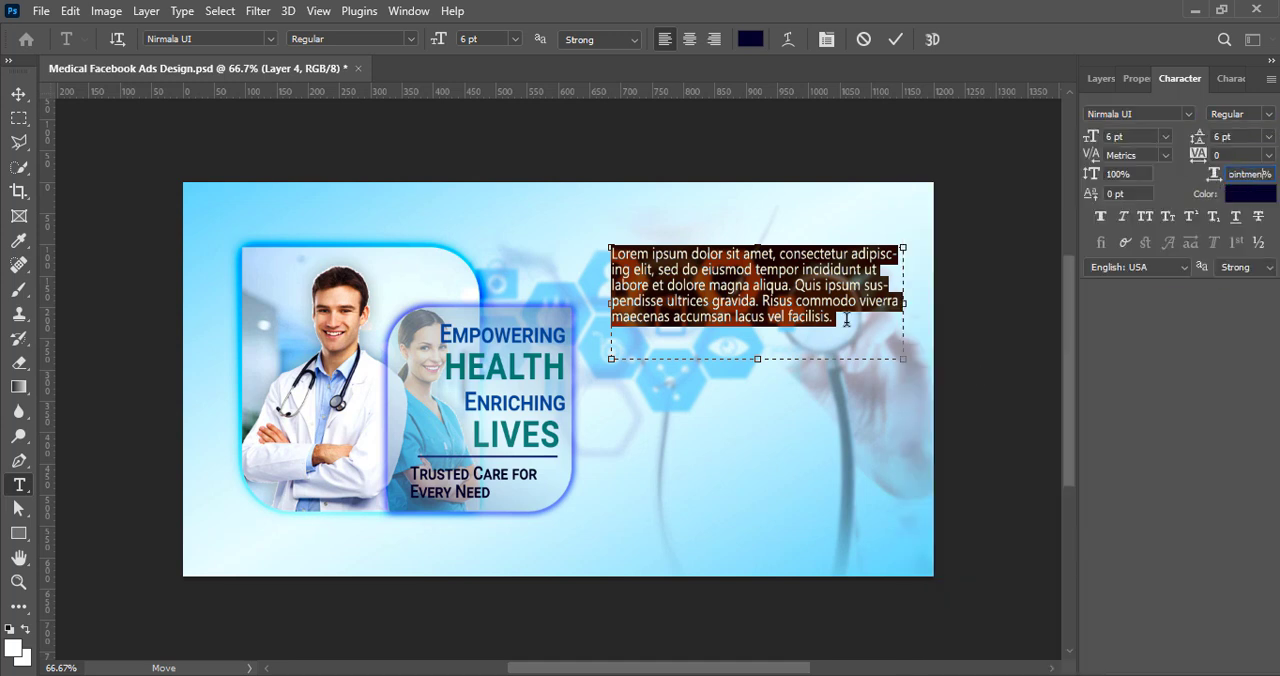
Step: Replace the placeholder text with "Experience top-quality healthcare with a team dedicated to your wellness. Schedule an appointment today and take the next step toward a healthier you."
left_click_drag(840, 314, 739, 314)
left_click(640, 271)
left_click_drag(540, 298, 430, 250)
type("Experience top-quality healthcare with a team dedicated to your wellness. Schedule an appointment today and take the next step toward a healthier you.")
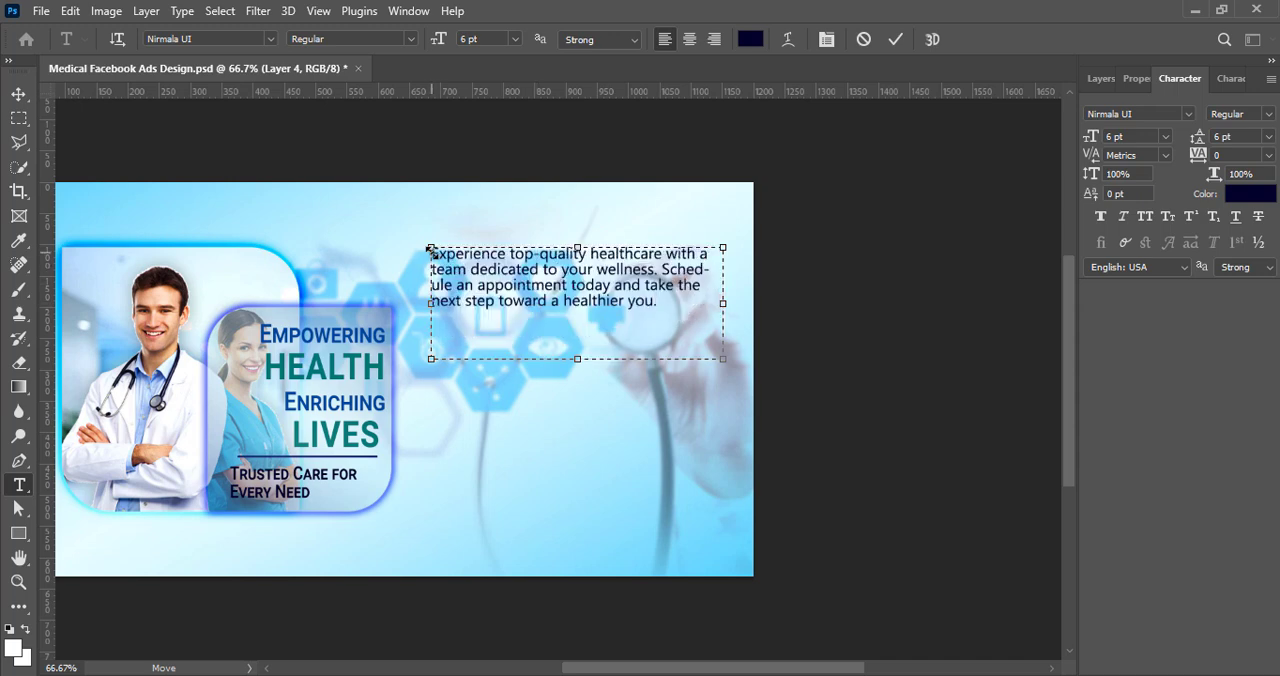
Step: Shorten the text box to fit the paragraph and justify its text with the last line left-aligned
left_click_drag(581, 362, 588, 311)
left_click(623, 295)
left_click(1136, 80)
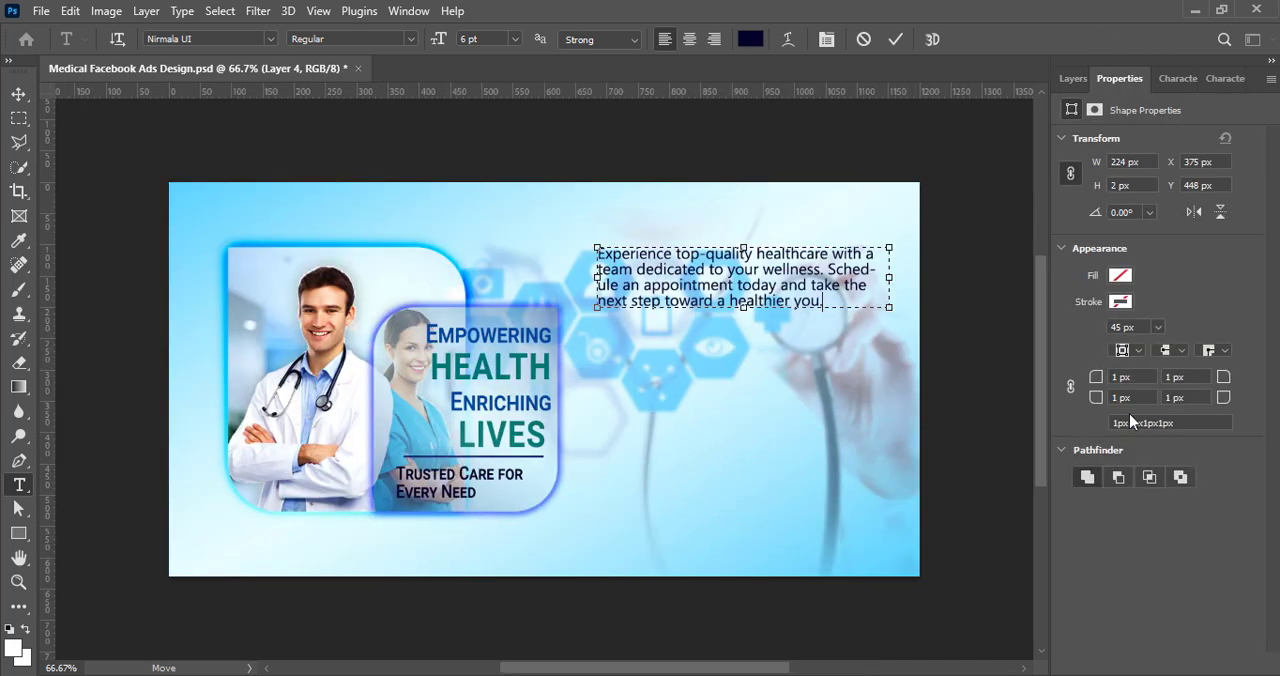
left_click(1150, 370)
left_click(895, 39)
key("v")
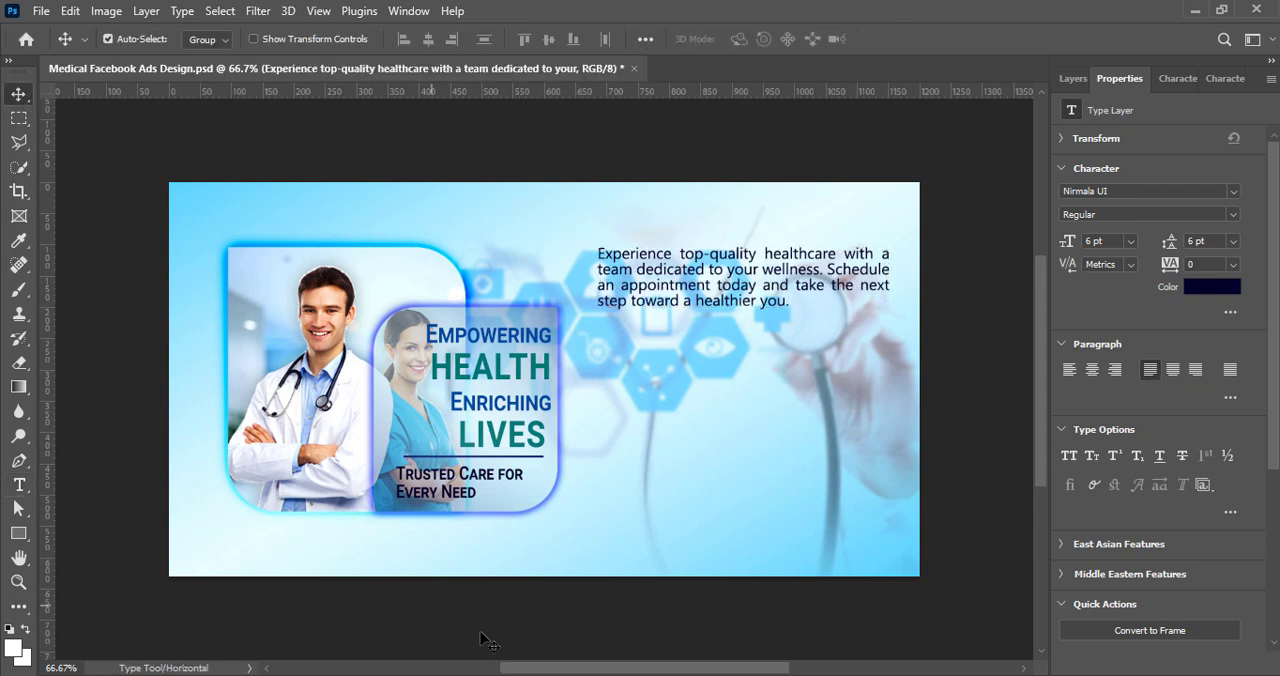
Step: Move the healthcare paragraph slightly lower on the canvas and save the document
scroll(755, 280, "left", 2)
left_click_drag(755, 280, 752, 296)
left_click(978, 437)
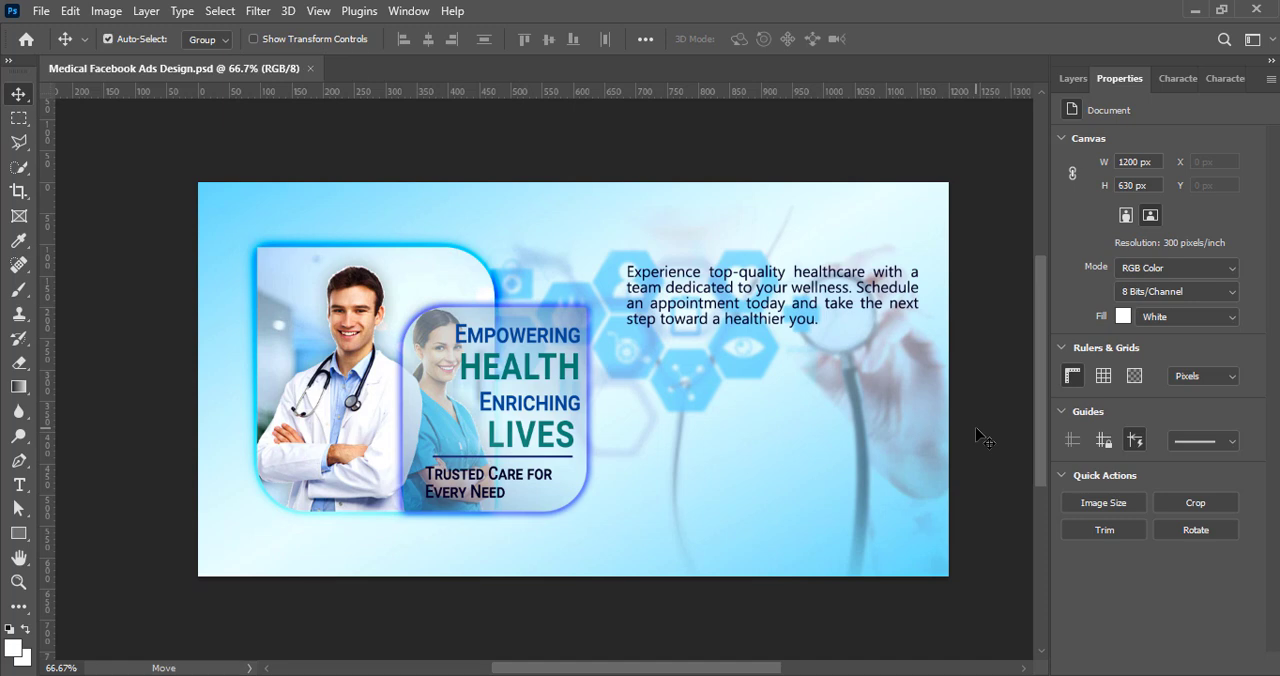
Step: Draw a white 565 × 155 px rounded rectangle over the healthcare paragraph on a new layer, extending past the canvas edge
left_click(1073, 79)
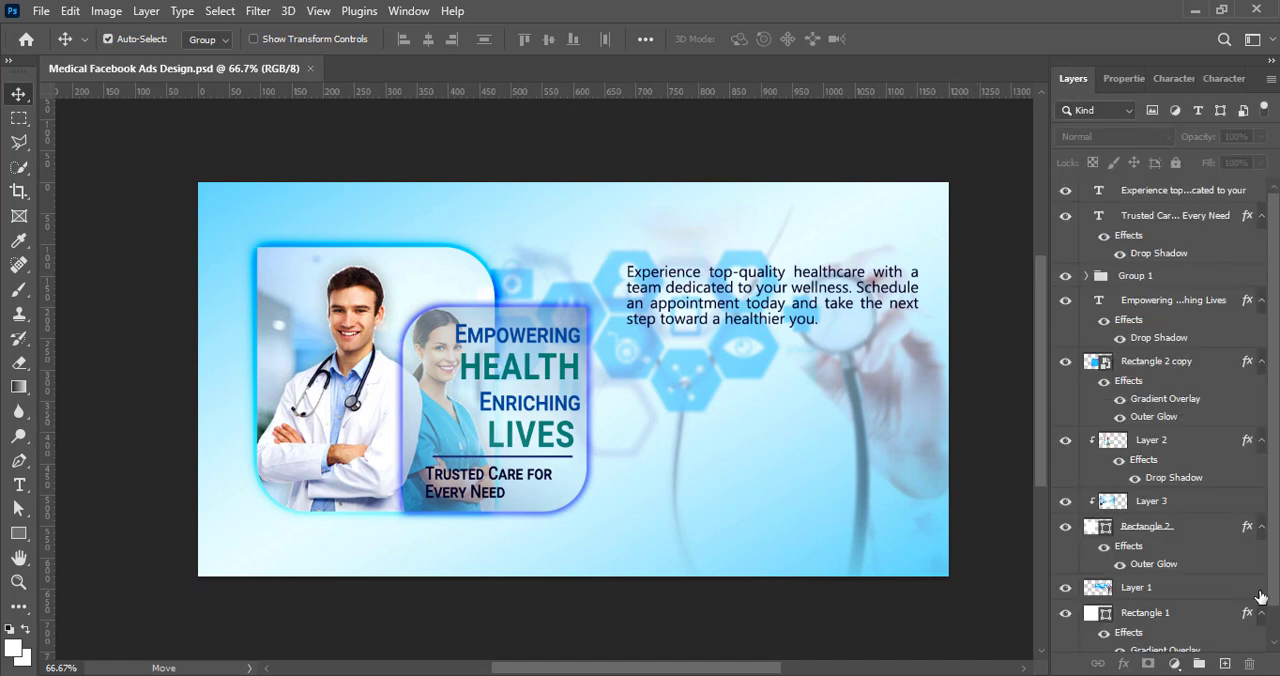
left_click(1224, 664)
key("u")
mouse_move(960, 250)
left_mouse_down()
mouse_move(680, 255)
mouse_move(608, 346)
left_mouse_up()
left_click(1120, 301)
left_click(1207, 250)
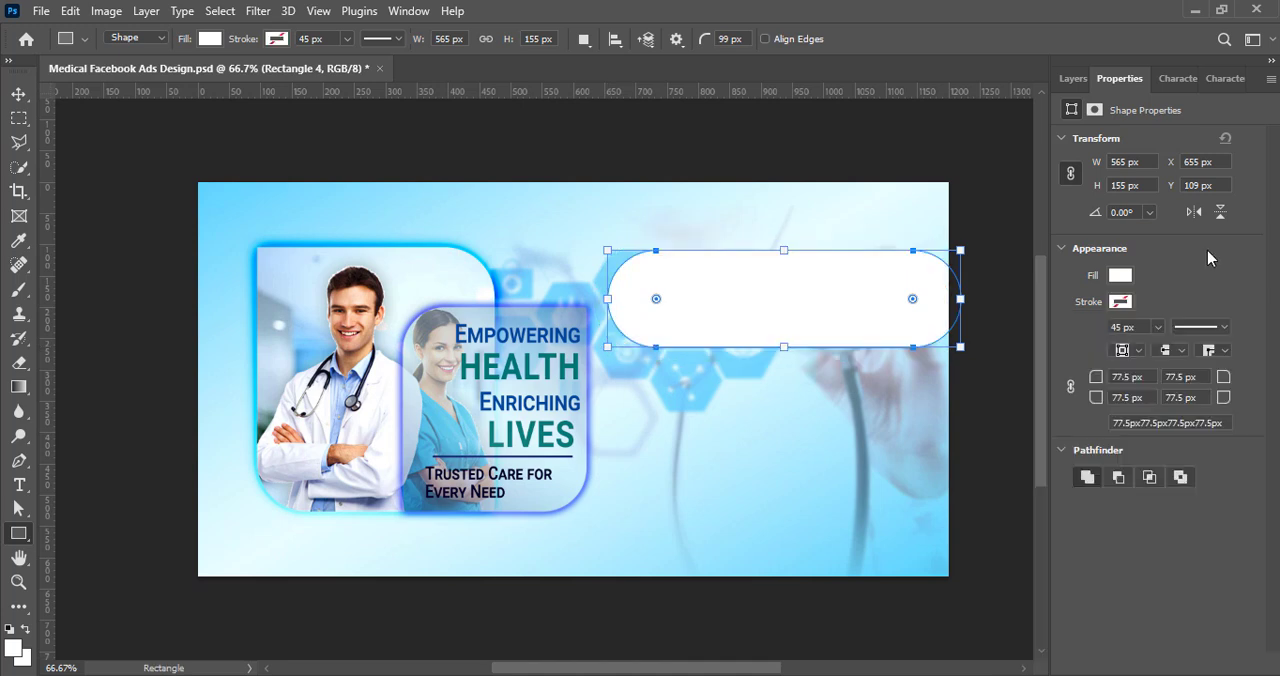
Step: Set the white rectangle's top-right and bottom-right corner radii to 0 px
type("0")
left_click(1166, 397)
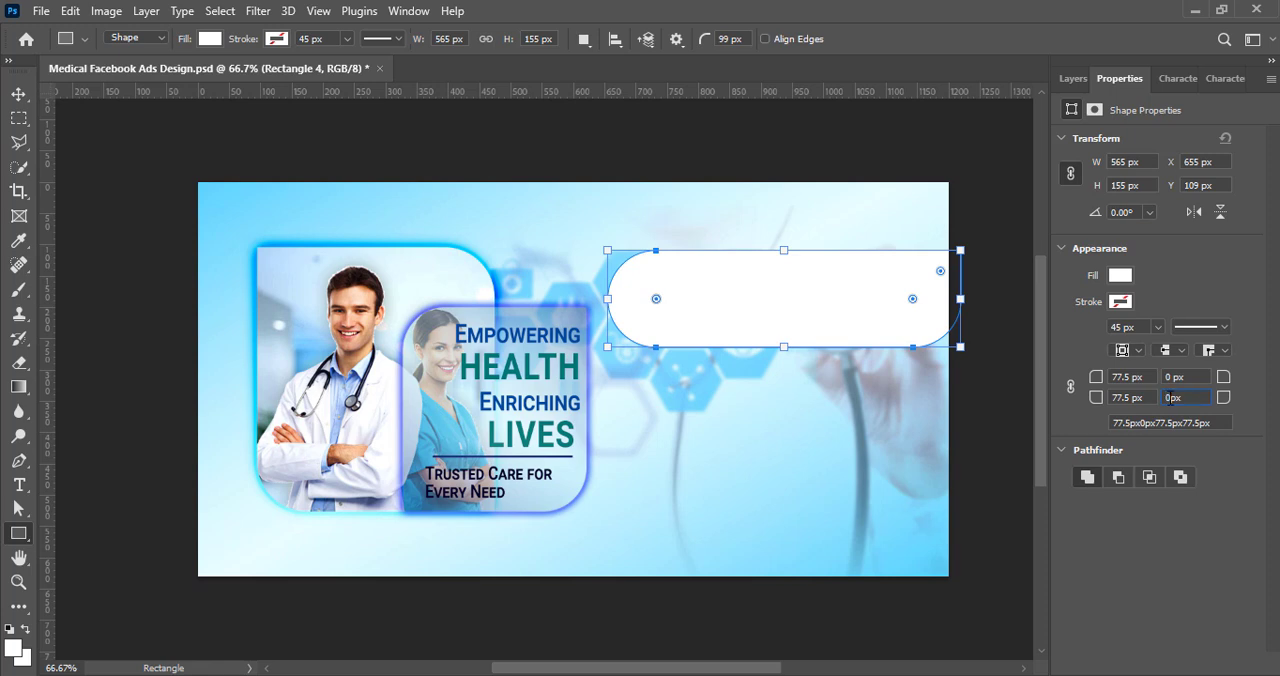
type("0px")
key("Return")
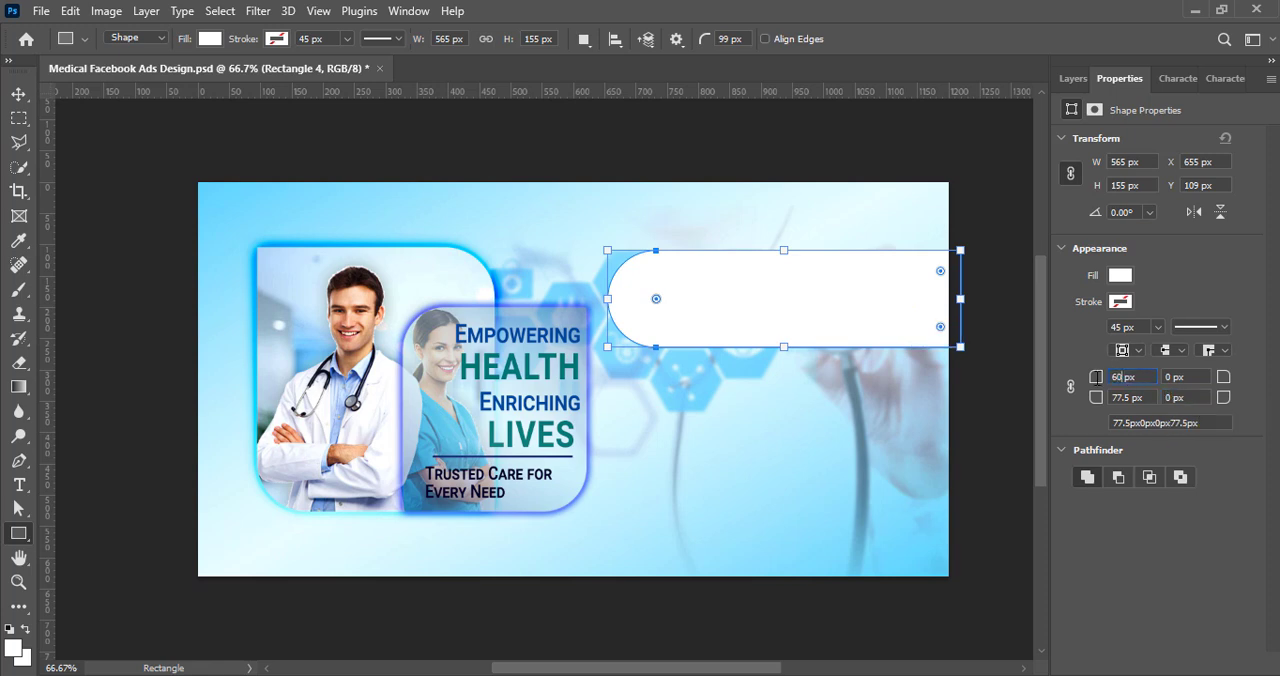
Step: Set the white rectangle's top-left and bottom-left corner radii to 70 px after trying 60 px
type("60")
left_click(1133, 398)
type("60")
key("Return")
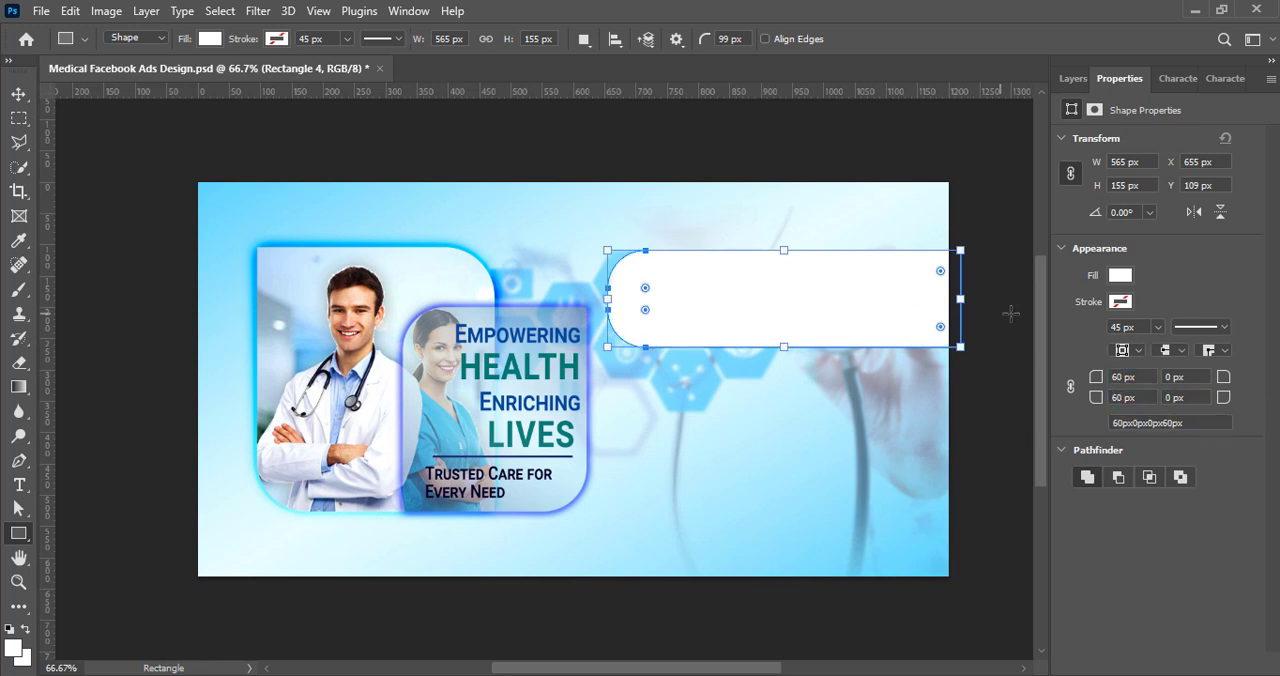
type("70")
key("Return")
left_click(1104, 398)
type("70")
key("Return")
Step: Fill the rectangle with the recently used dark navy and move its layer beneath the healthcare paragraph
key("v")
left_click(1120, 275)
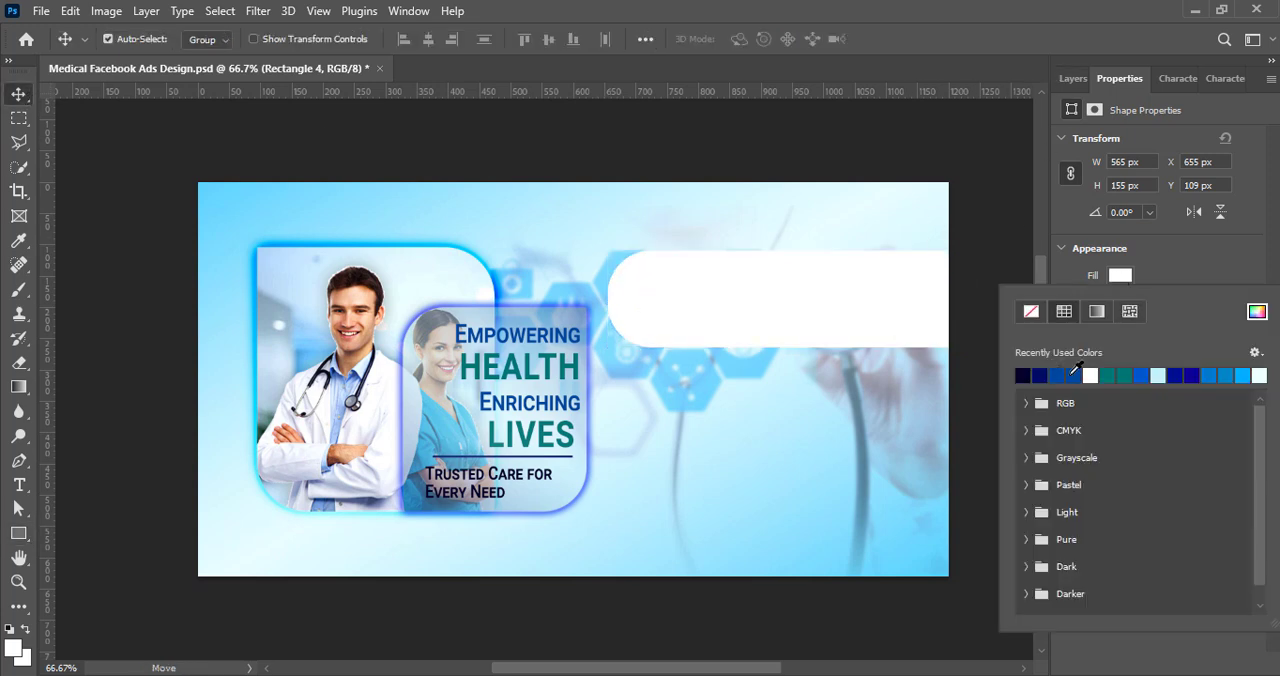
left_click(1043, 374)
left_click(1117, 154)
left_click(1073, 78)
left_click_drag(1185, 191, 1180, 217)
Step: Recolor the healthcare paragraph white, try Faux Bold on it and turn that off again
double_click(1098, 190)
left_click(750, 39)
left_click_drag(745, 265, 707, 234)
left_click(1145, 234)
left_click(1171, 79)
left_click(1099, 216)
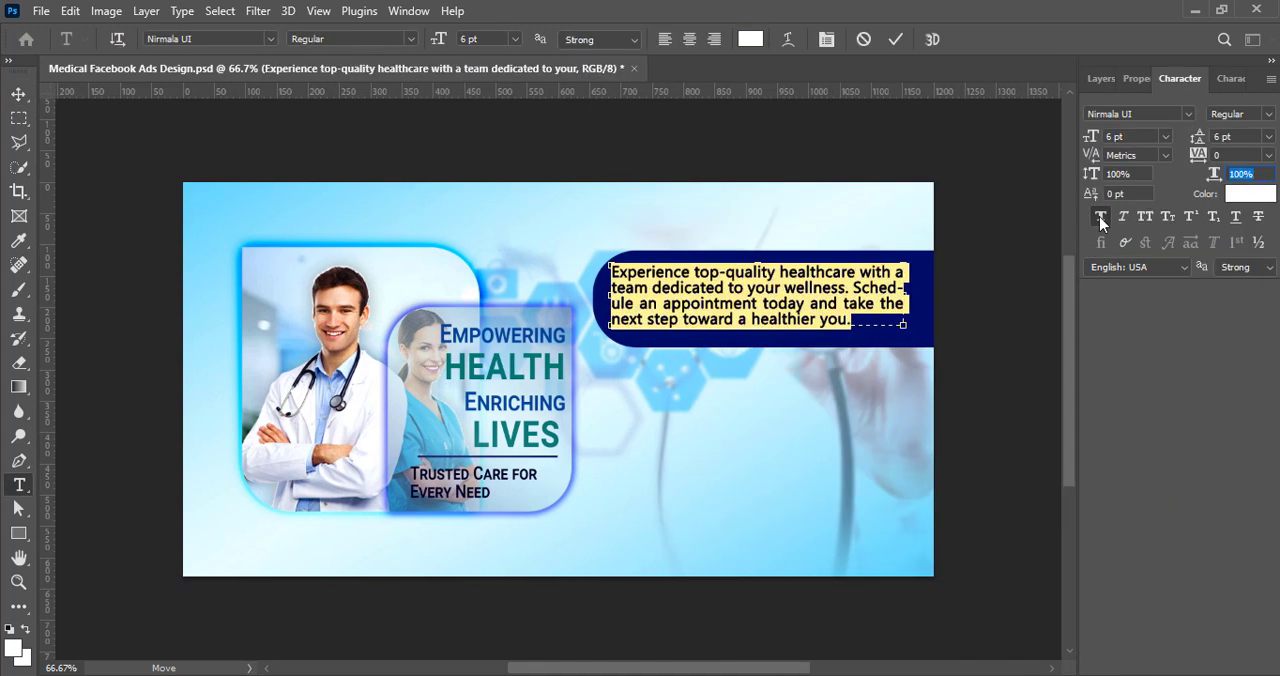
left_click(1099, 216)
left_click(895, 39)
key("v")
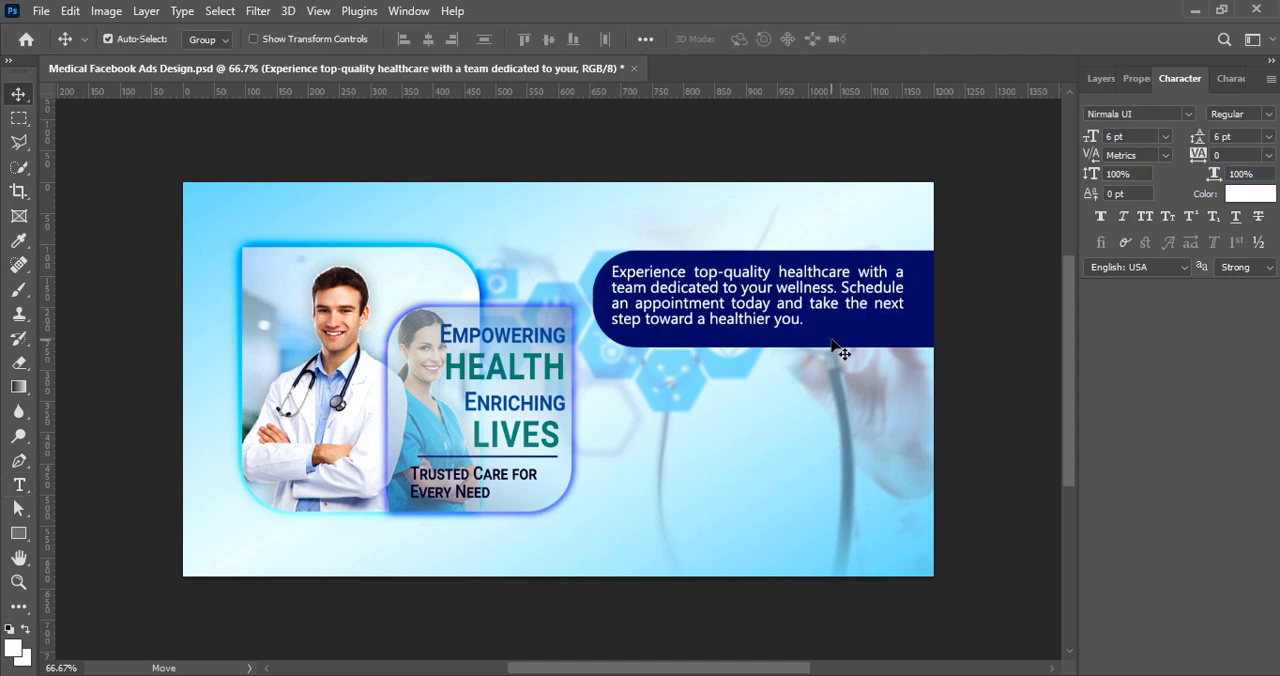
Step: Move the paragraph and navy panel slightly up and right, and widen the panel on both sides
left_click_drag(829, 336, 784, 284)
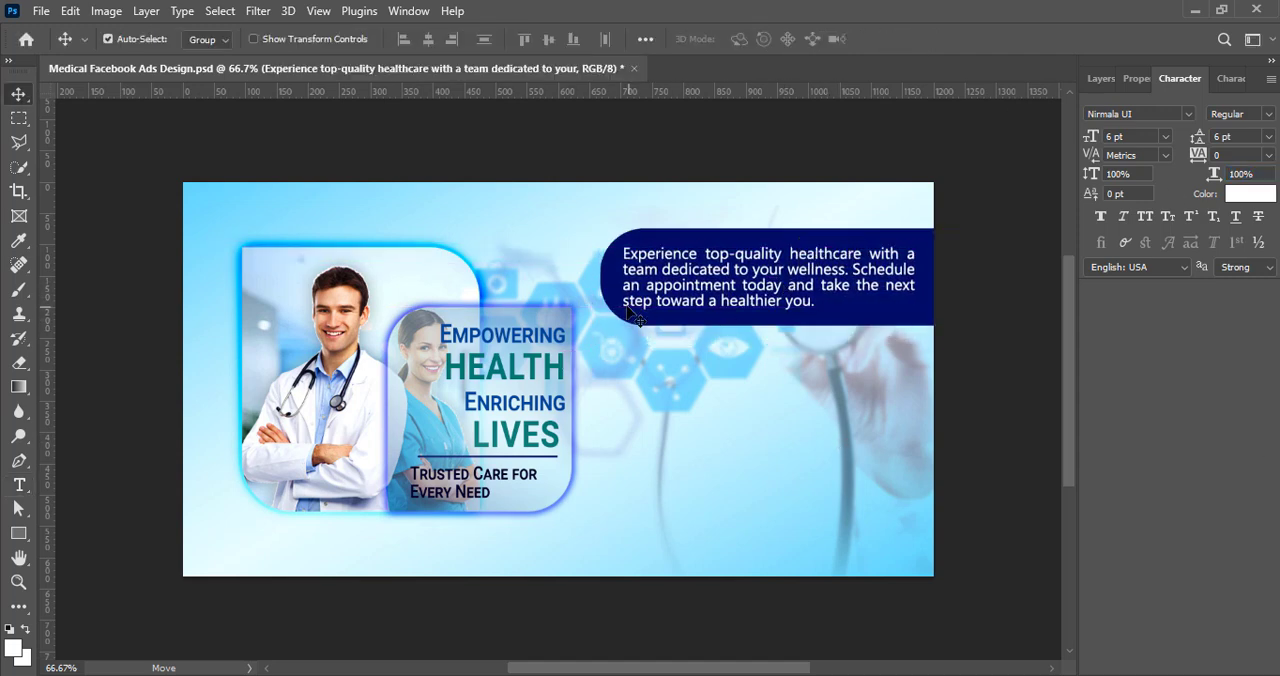
left_click(632, 316)
key("ctrl+t")
left_click_drag(601, 276, 588, 277)
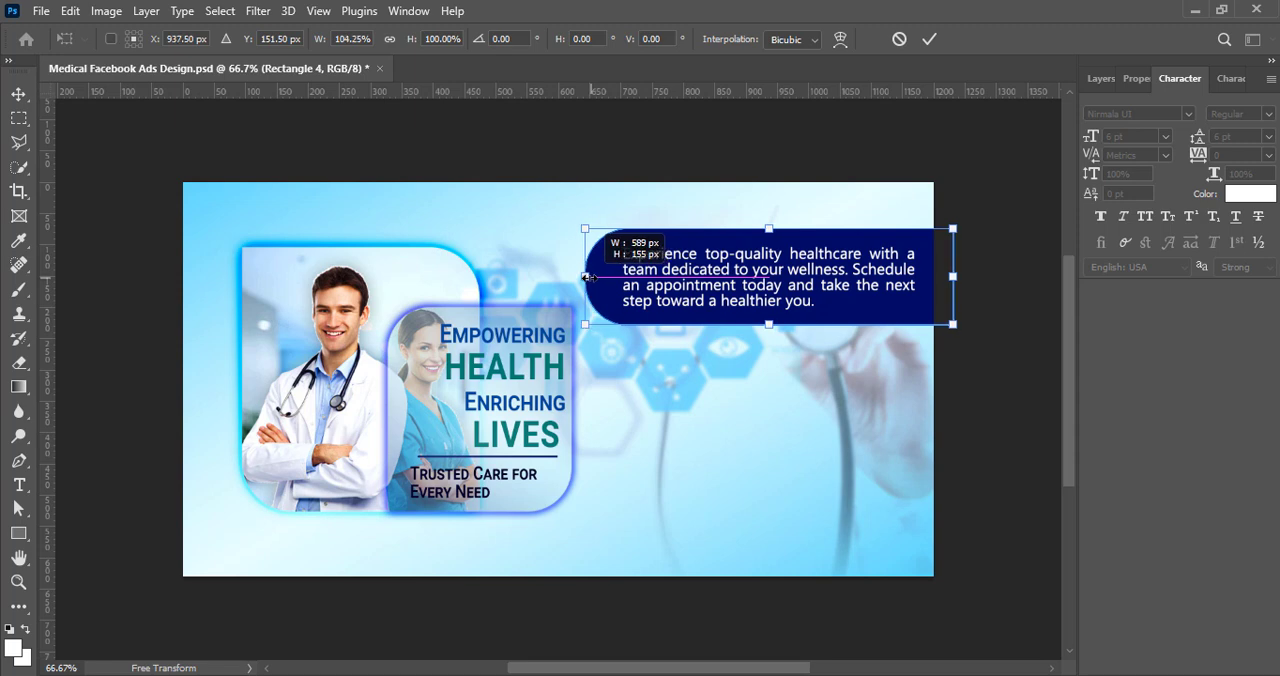
left_click_drag(955, 276, 968, 276)
left_click(930, 40)
Step: Shift the healthcare paragraph slightly left inside the widened panel and save the document
left_click_drag(790, 266, 778, 266)
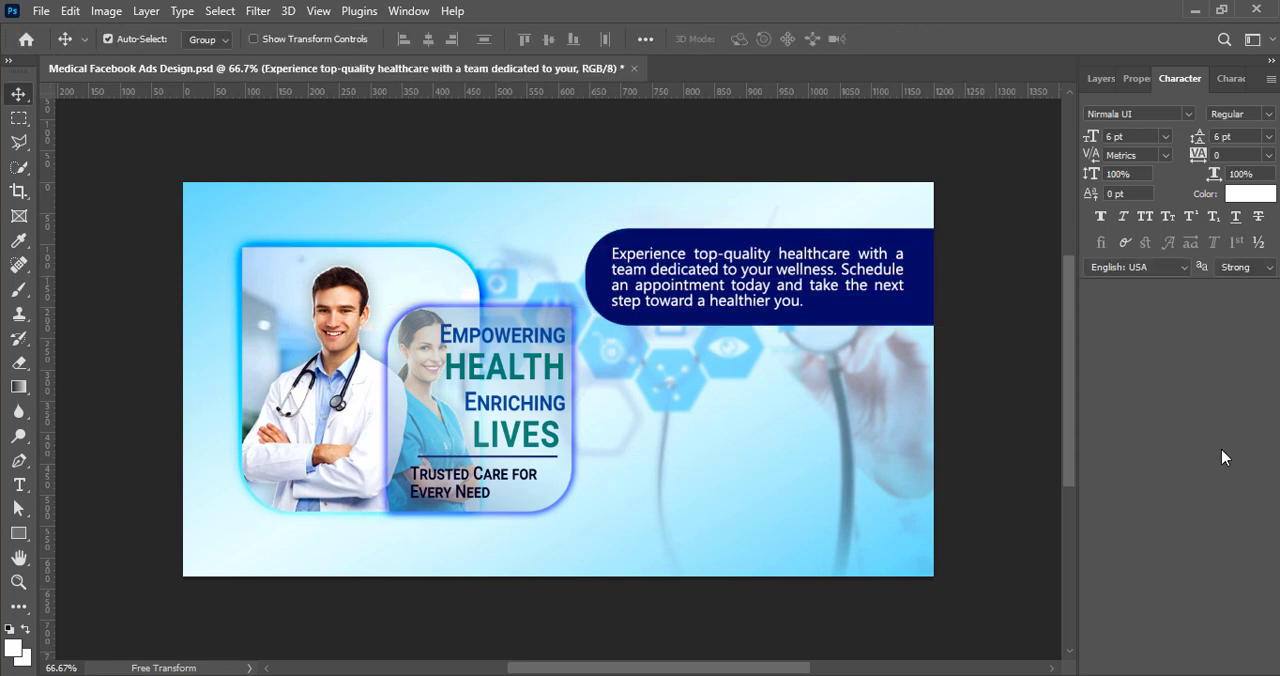
key("Right")
key("Right")
key("Right")
key("Right")
key("Right")
key("Right")
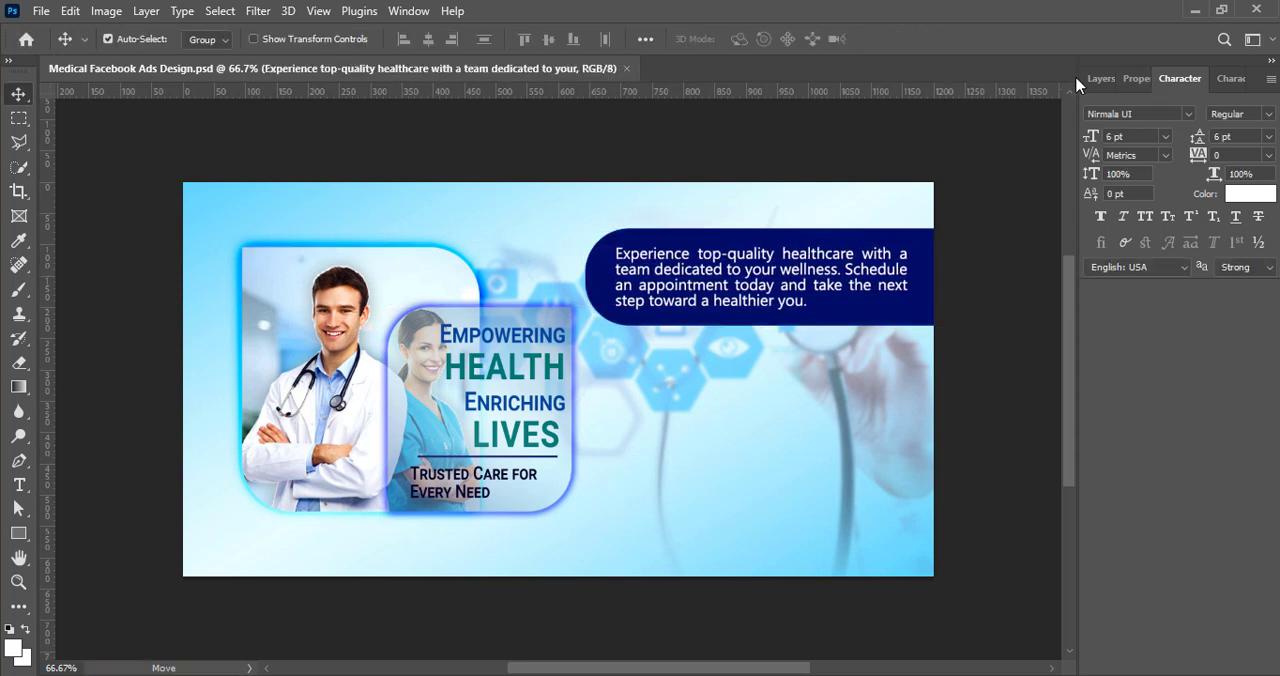
Step: Set the blend mode of the navy panel behind the paragraph to Linear Light
left_click(1100, 78)
left_click(1146, 214)
left_click(1103, 135)
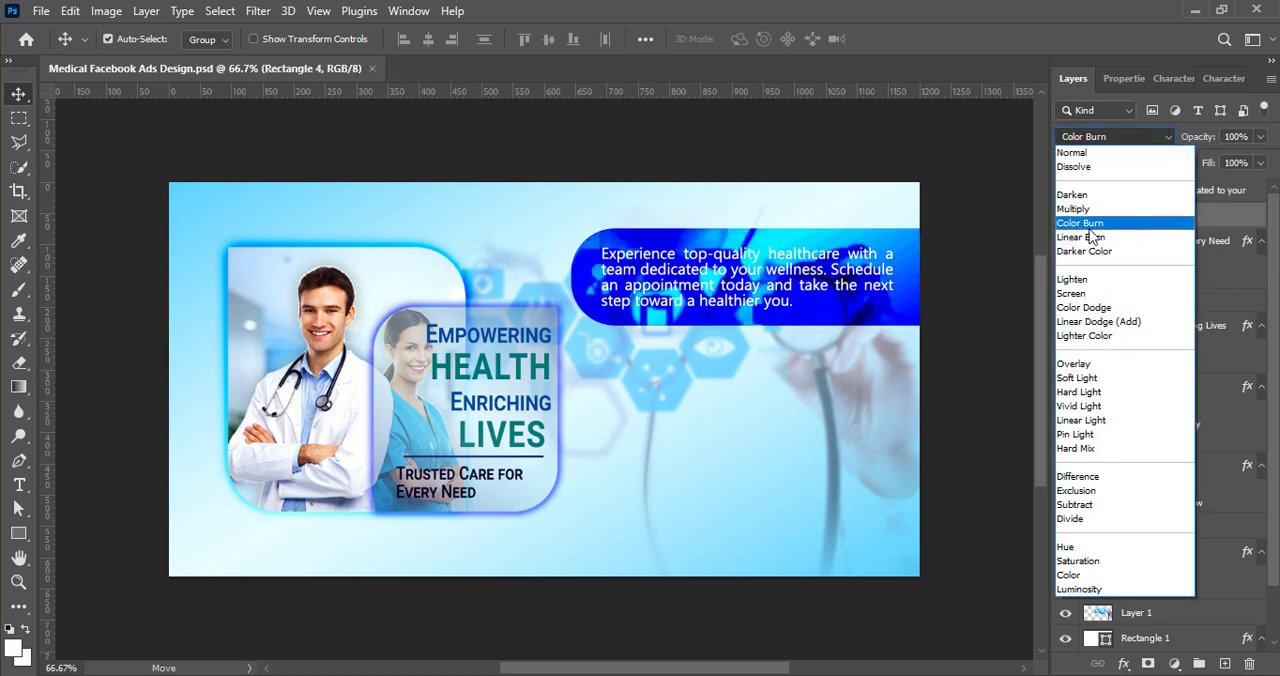
left_click(1125, 424)
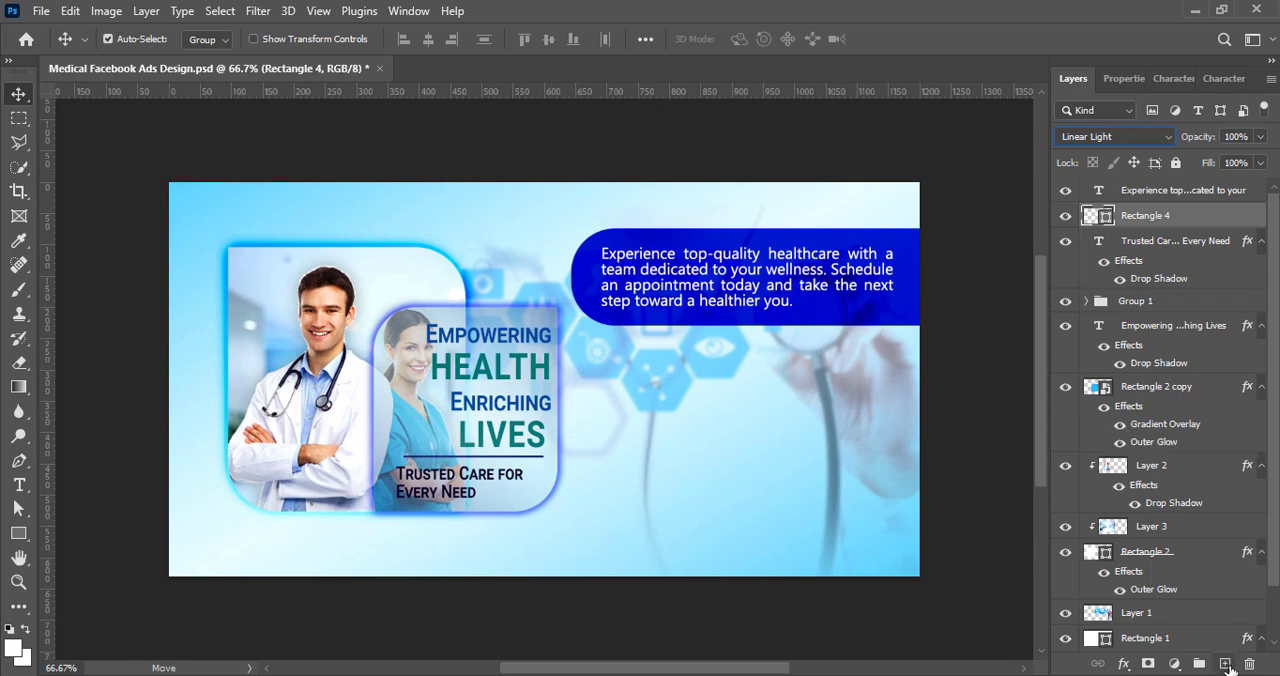
Step: Duplicate the panel below itself, scale the copy to about 269 × 59 px and set its blend mode to Overlay
left_click_drag(914, 316, 921, 395, "alt")
key("ctrl+t")
left_click_drag(579, 409, 794, 355)
left_click_drag(904, 326, 874, 350)
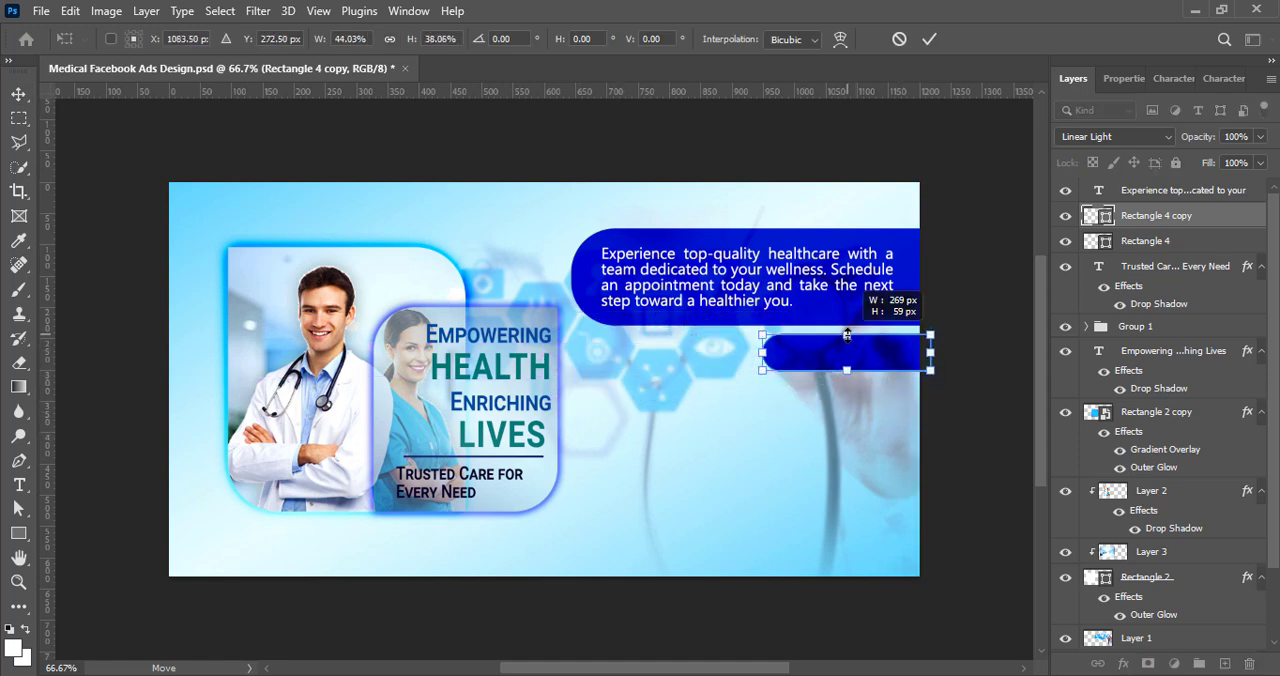
left_click(929, 39)
left_click(1110, 138)
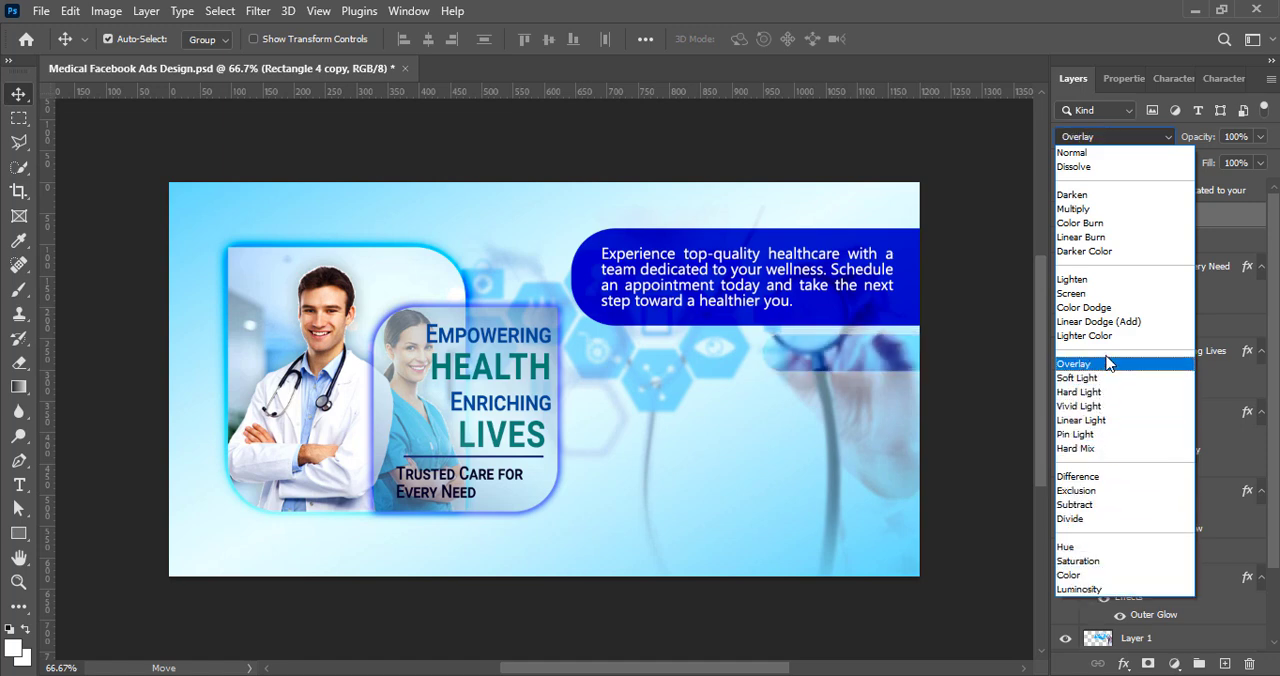
left_click(1095, 364)
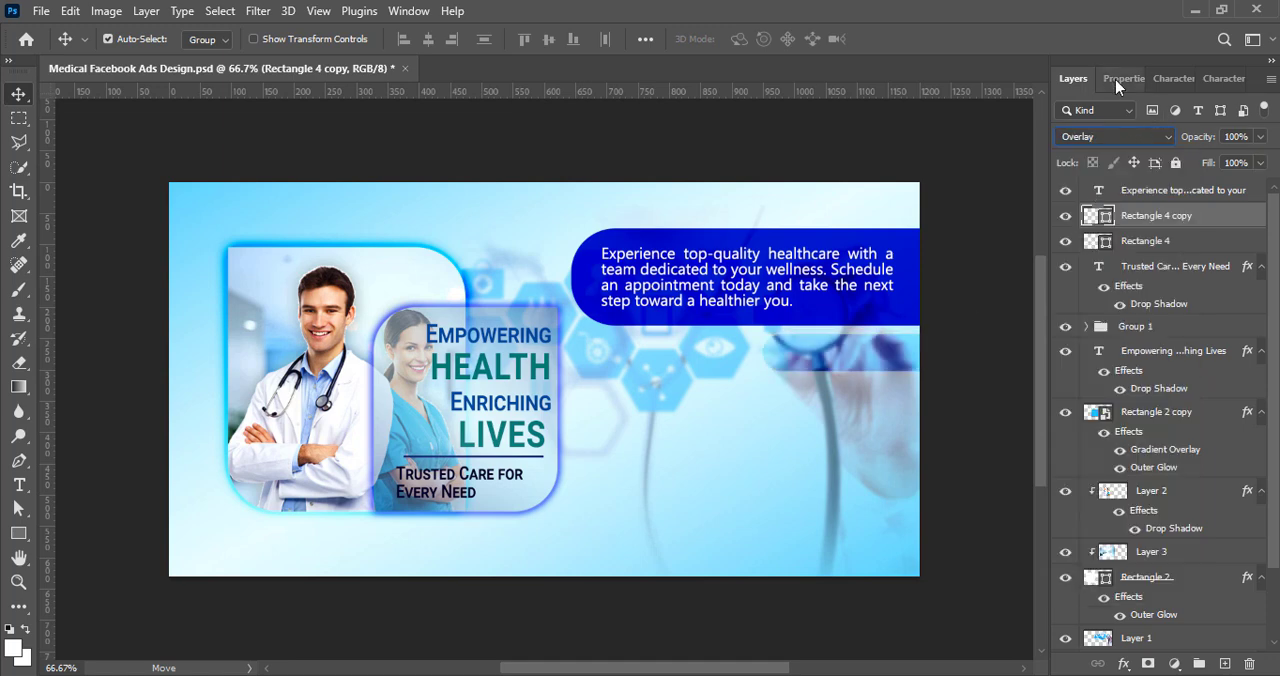
Step: Square the small bar's rounded left corners to 0 px and shift the bar left and slightly down
mouse_move(862, 372)
left_mouse_down()
mouse_move(738, 366)
mouse_move(840, 376)
left_mouse_up()
left_click(1162, 76)
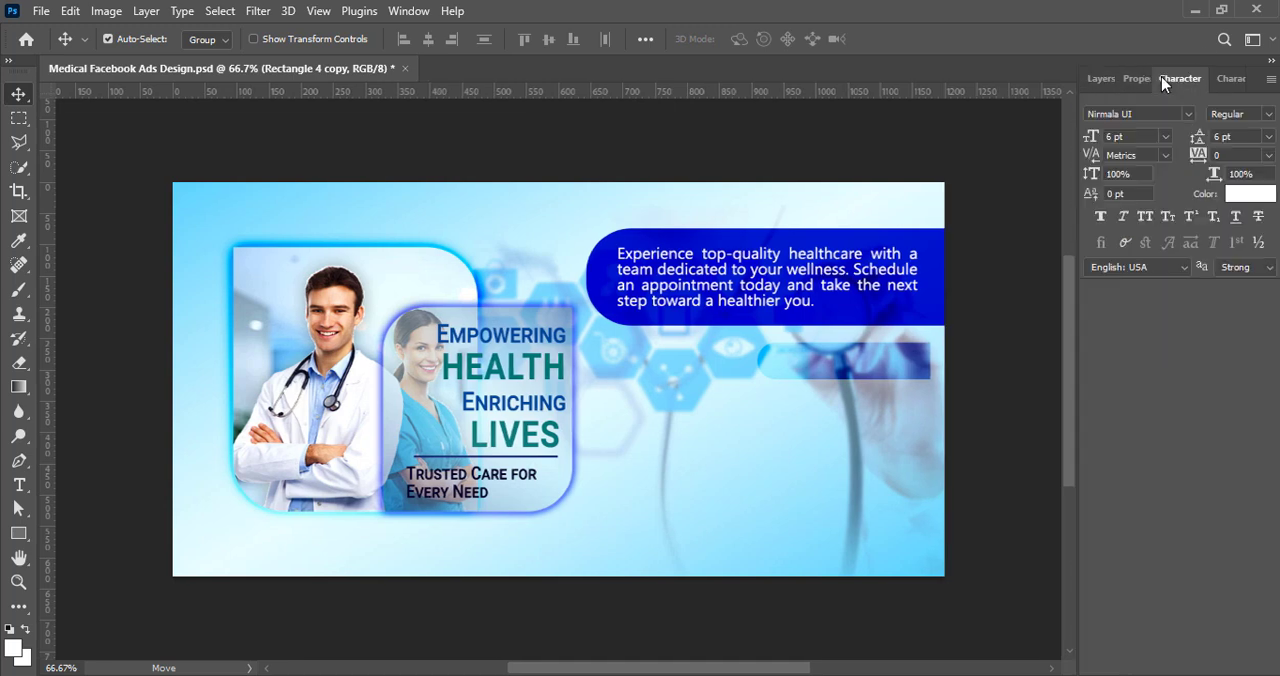
left_click(1134, 78)
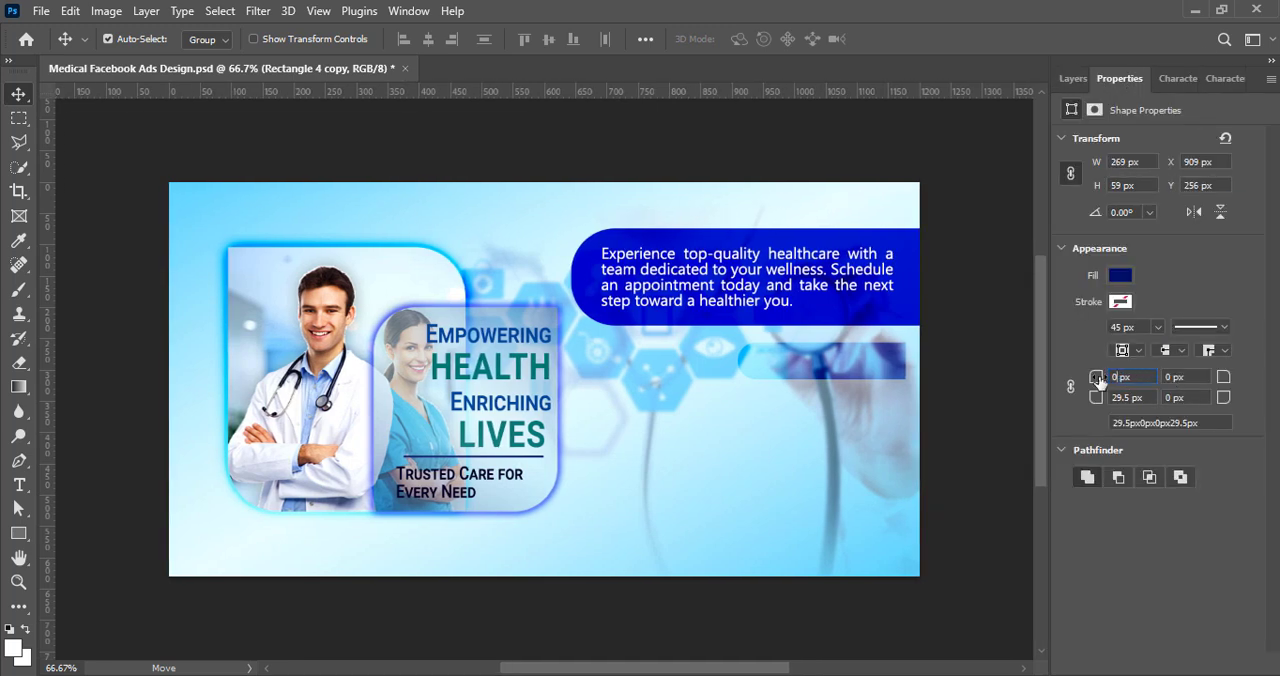
key("Return")
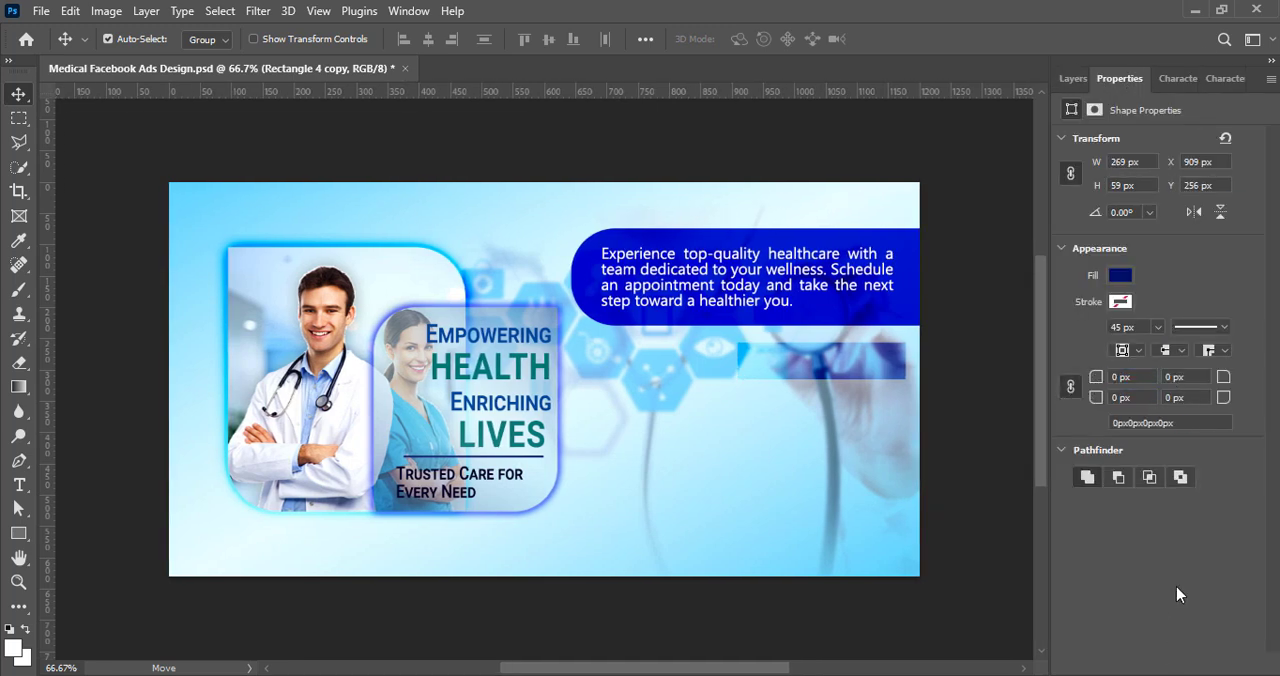
left_click_drag(828, 397, 768, 397)
Step: Convert the small bar to a smart object and apply Motion Blur at angle 0° with a distance of 229 pixels
left_click(1073, 78)
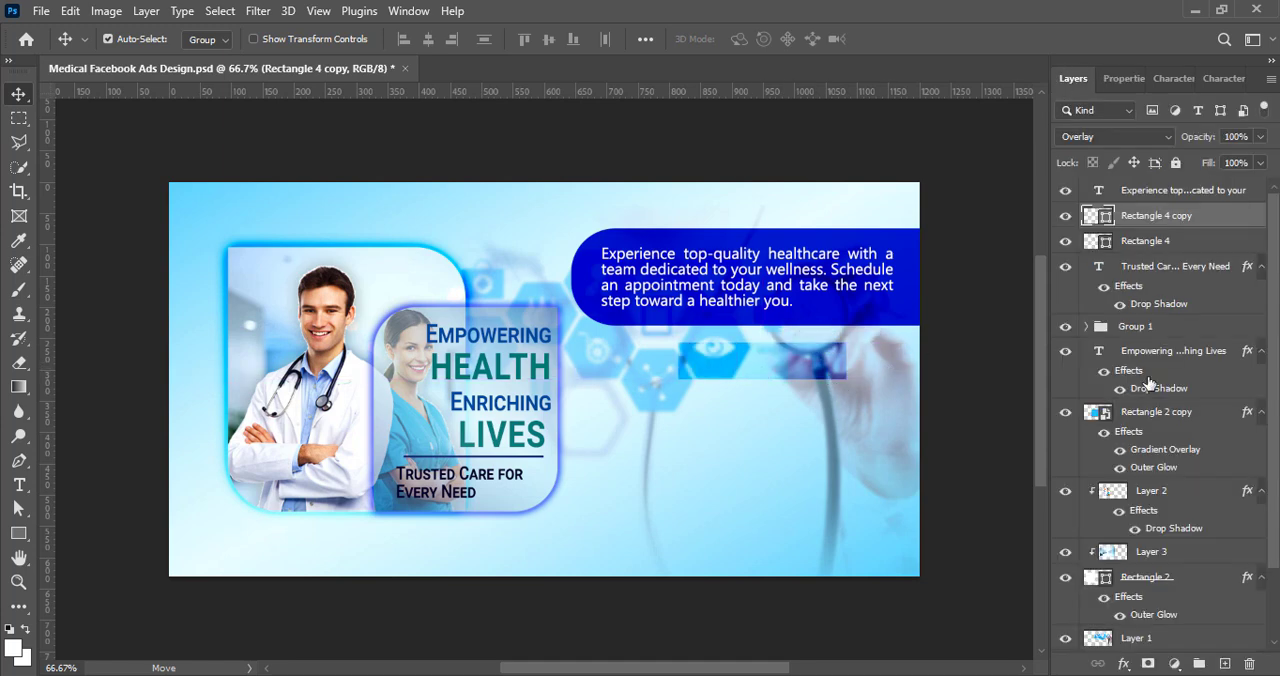
right_click(1181, 218)
left_click(1035, 288)
left_click(258, 11)
mouse_move(300, 252)
left_click(539, 358)
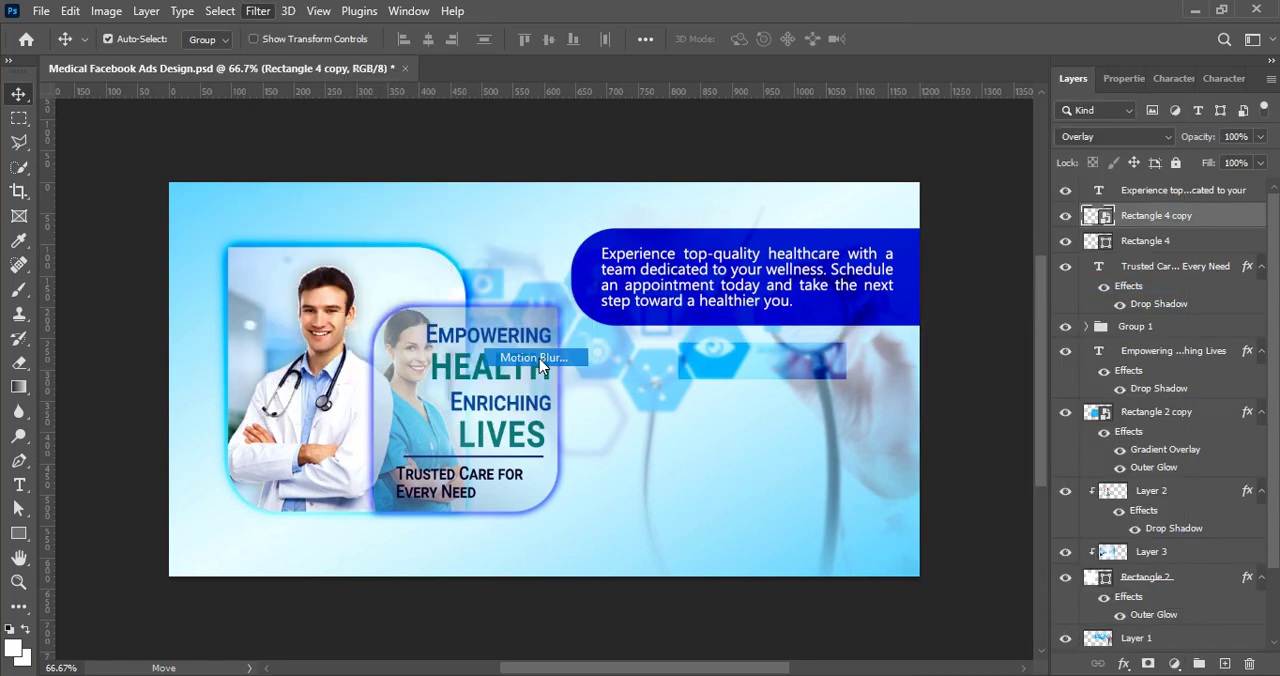
left_click_drag(1121, 428, 1083, 430)
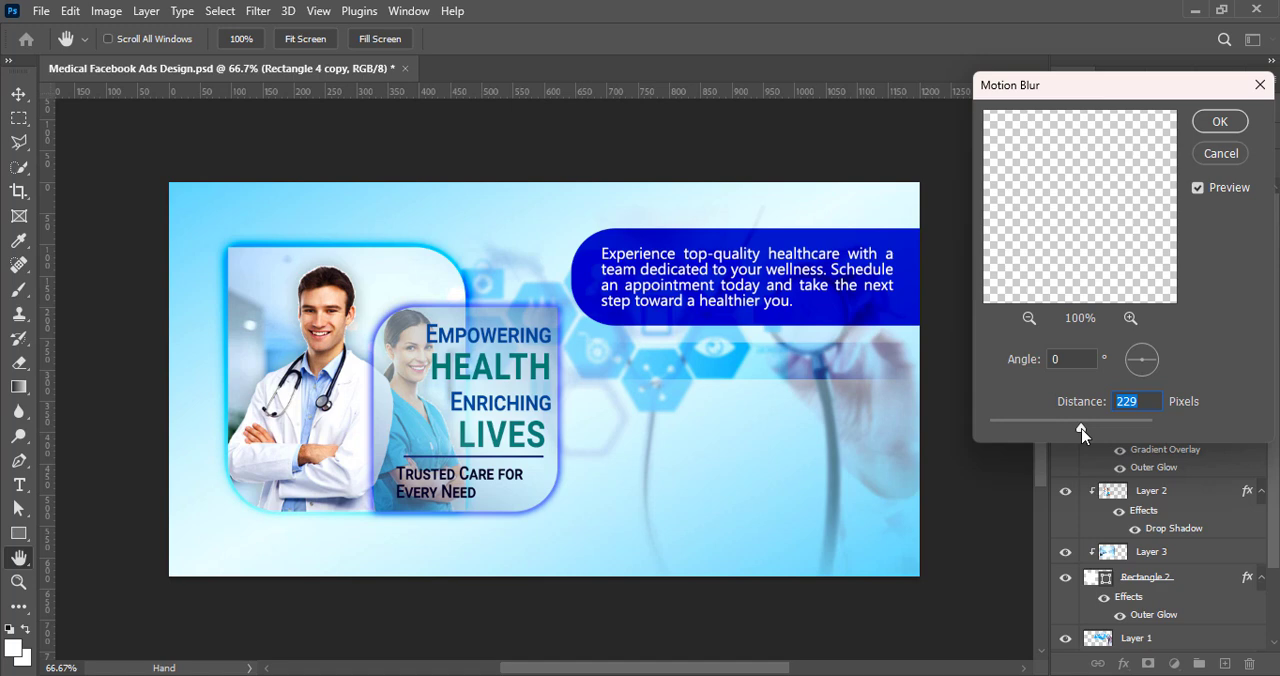
left_click(1220, 121)
Step: Scale down the blurred bar below the panel and set its blend mode to Linear Burn
key("ctrl+t")
key("Return")
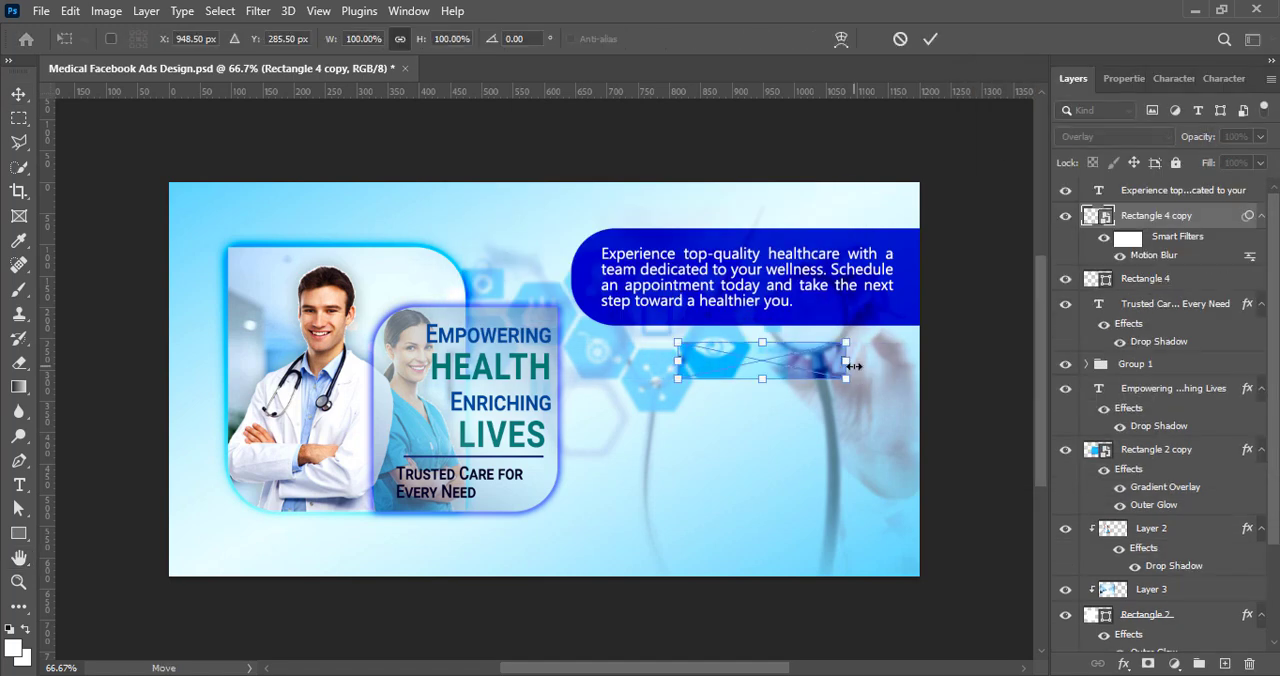
left_click_drag(850, 366, 758, 363)
left_click(930, 39)
left_click(1094, 137)
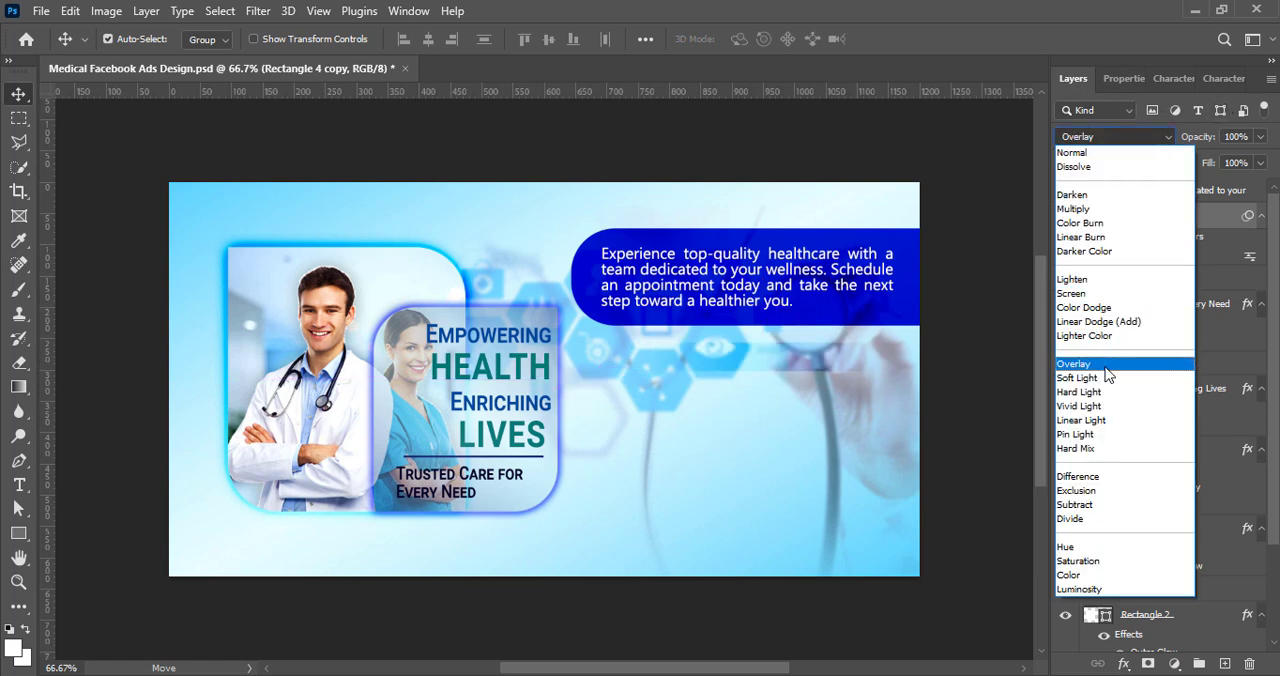
left_click(1112, 243)
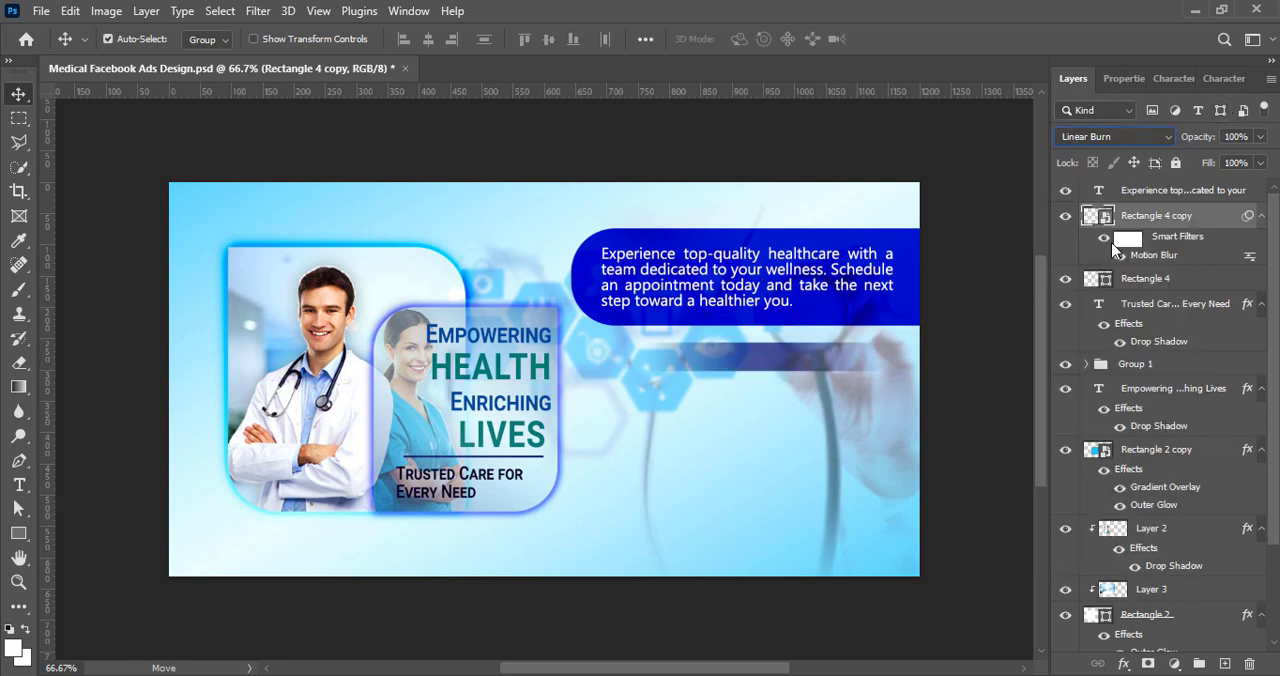
Step: Add the white text "Our Services:" on a new layer and position it over the blurred bar
key("ctrl+shift+alt+n")
type("C")
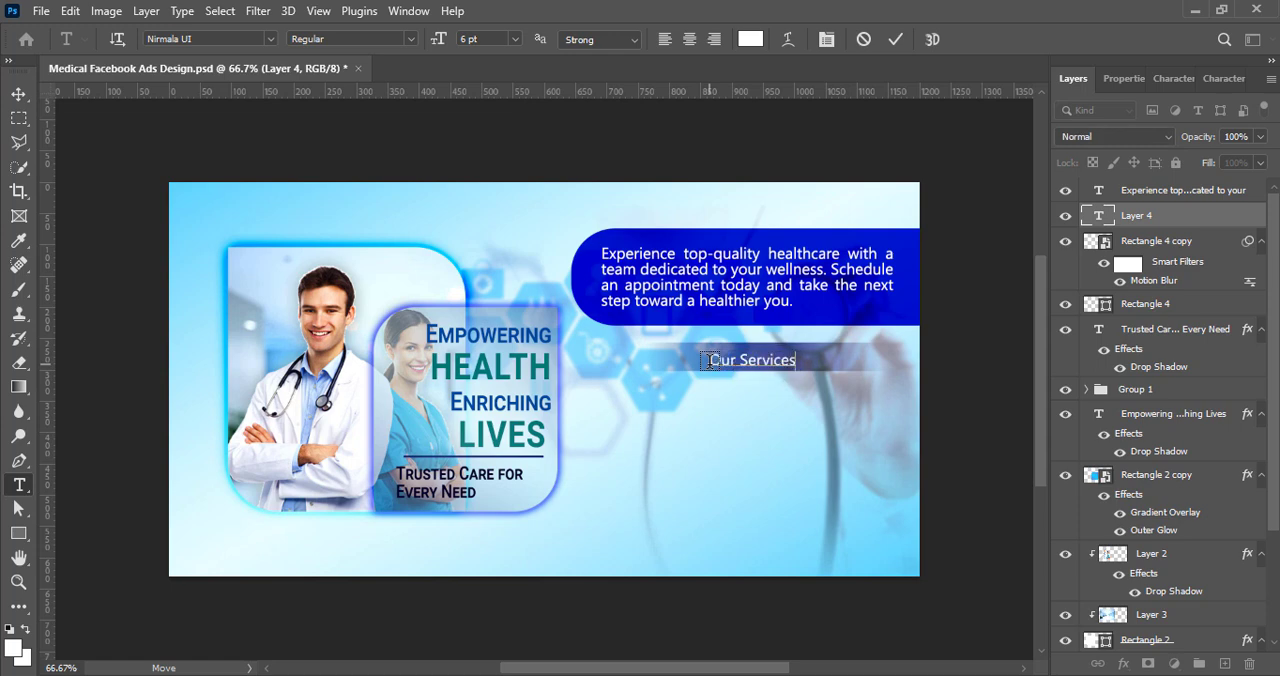
key("ctrl+Return")
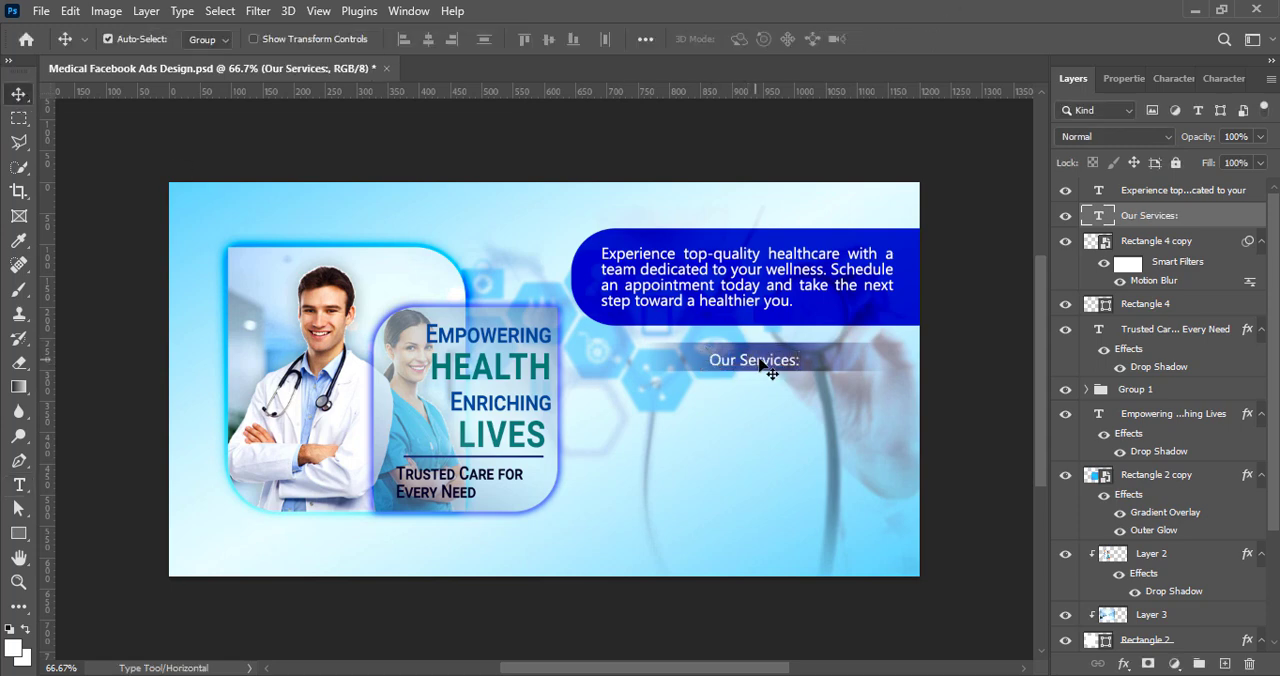
left_click_drag(759, 365, 768, 362)
Step: Format the "Our Services:" heading as 7 pt Roboto Condensed Bold and save the document
double_click(768, 362)
left_click(1174, 78)
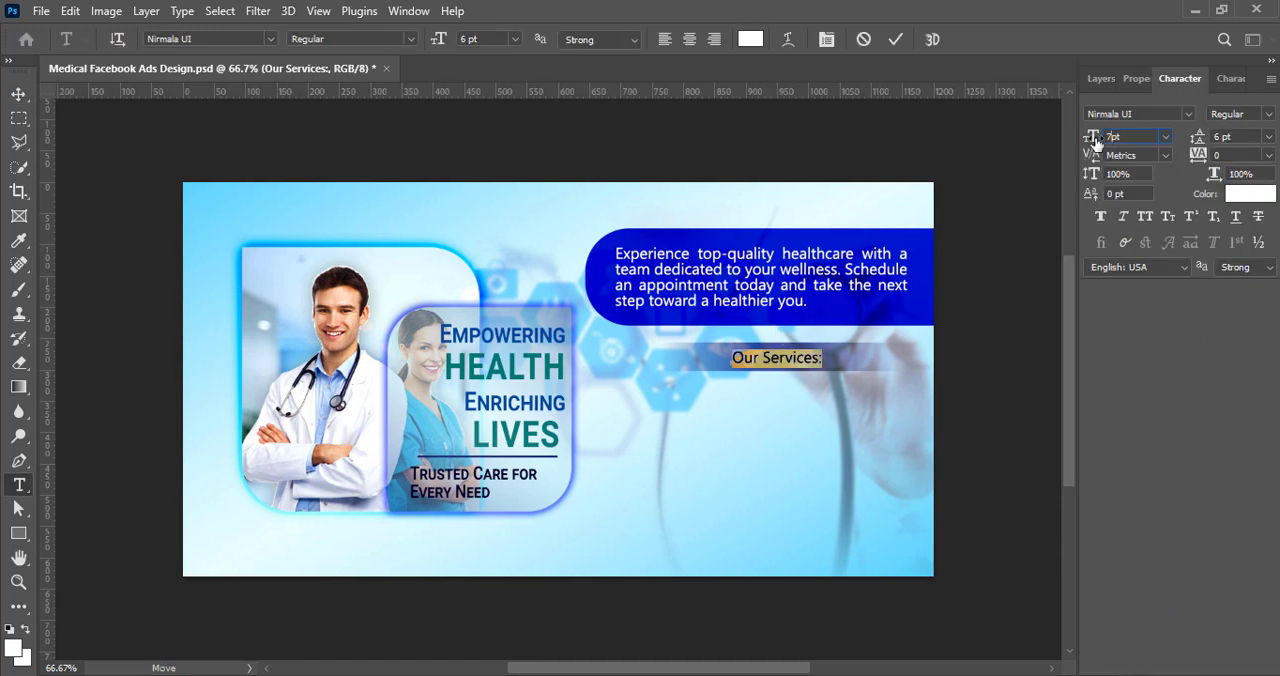
type("7pt")
key("Return")
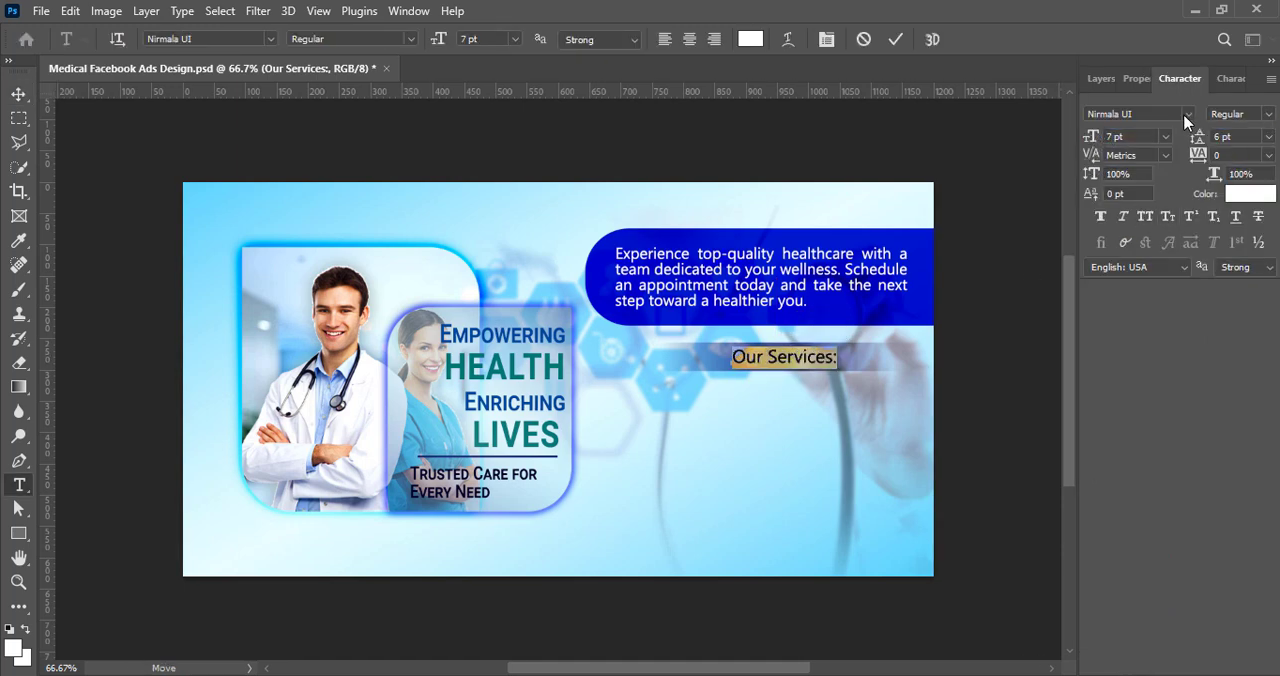
left_click(1187, 114)
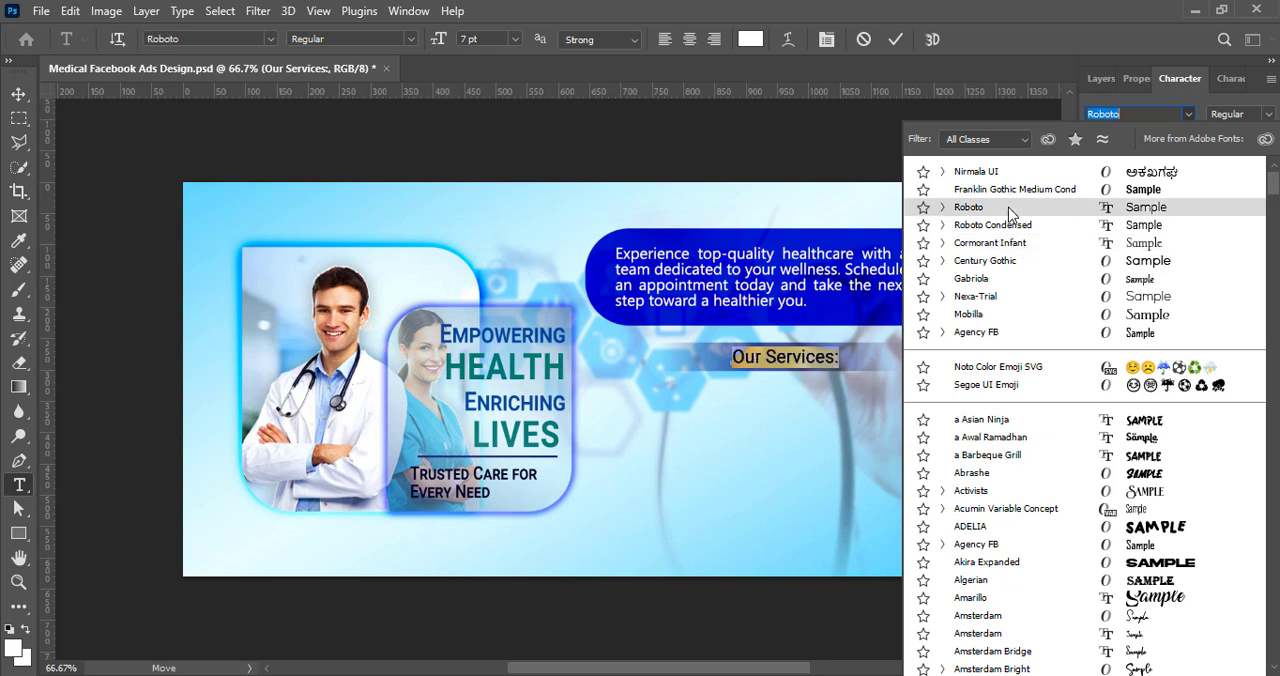
left_click(992, 224)
left_click(1240, 114)
left_click(1195, 205)
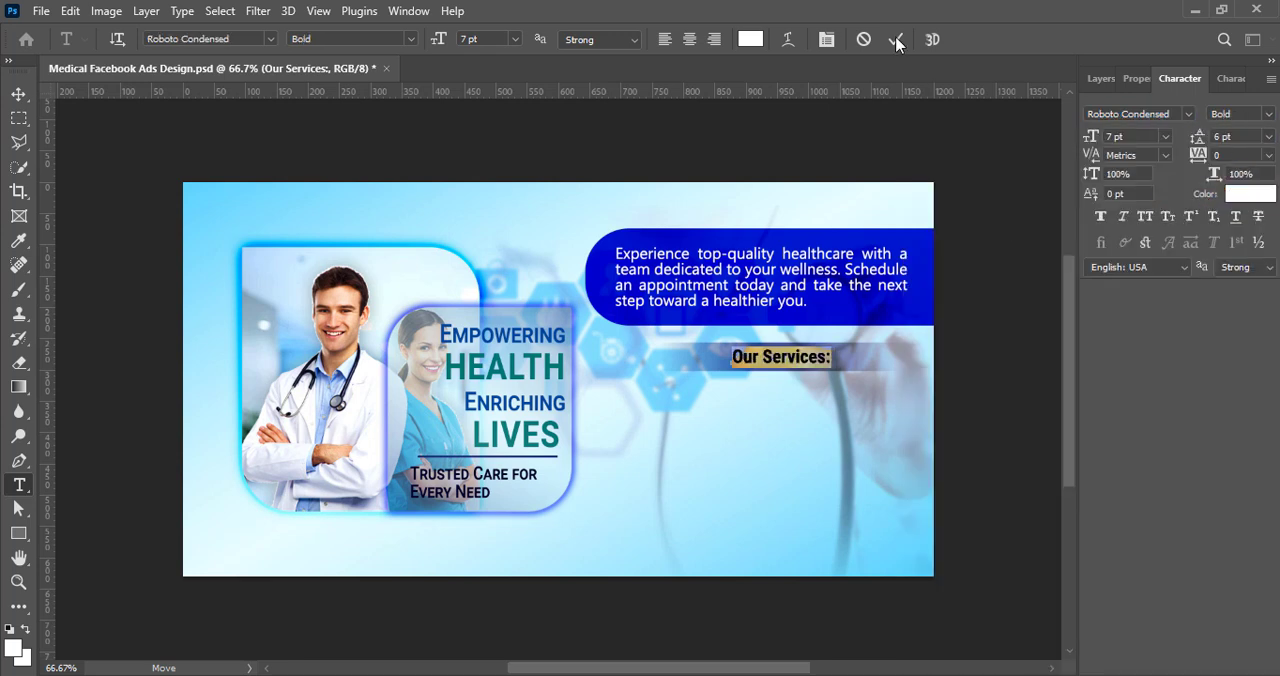
left_click(896, 40)
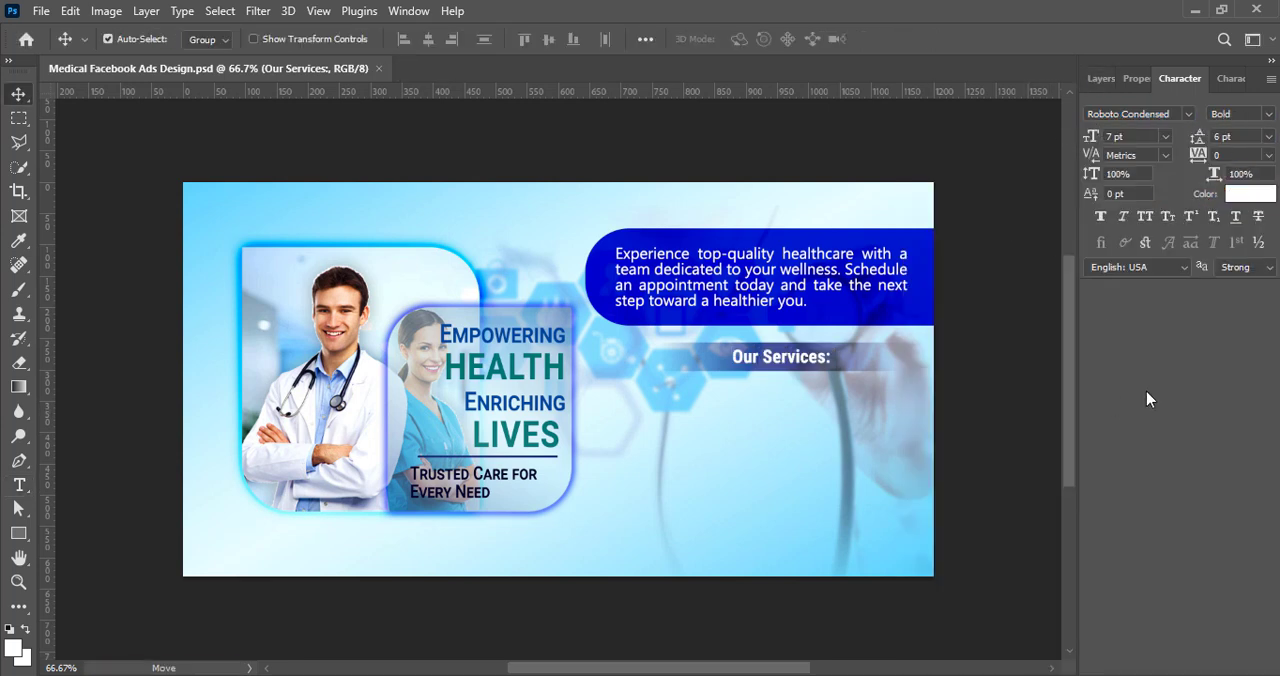
Step: Draw a text box below "Our Services:" on a new layer and paste the list from Primary Care to Chronic Disease Management
left_click(1101, 78)
left_click(1224, 663)
key("t")
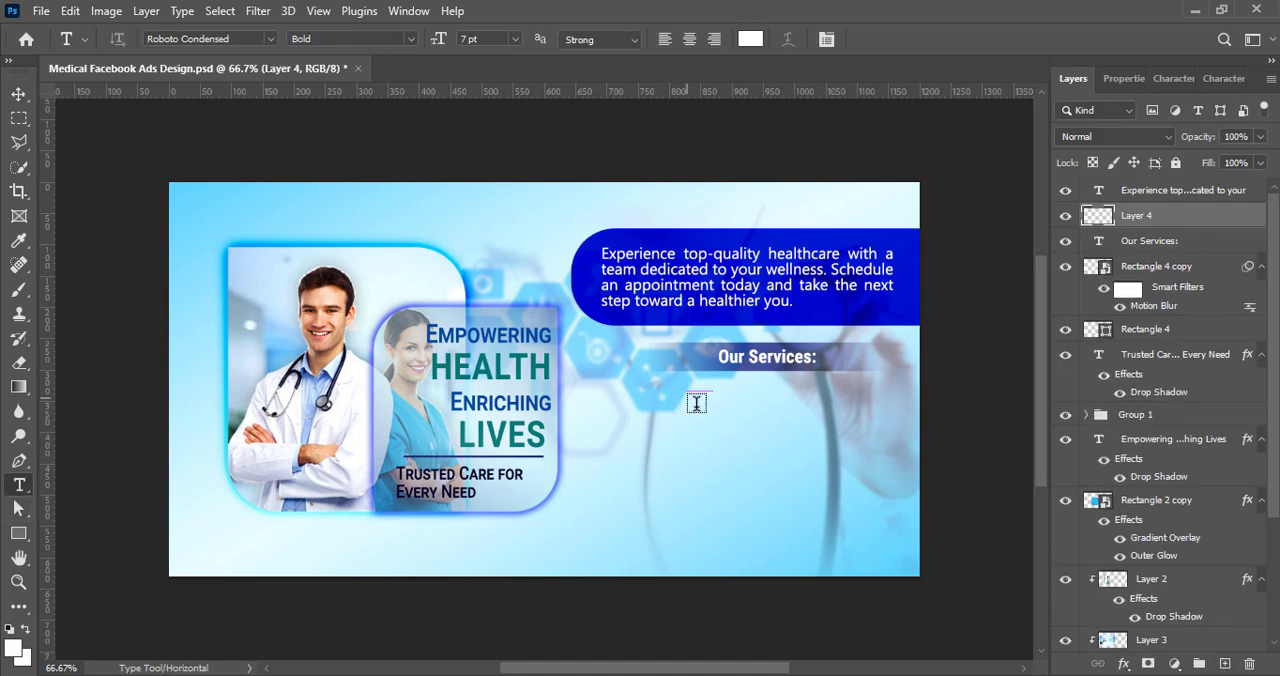
left_click_drag(686, 388, 834, 480)
key("Escape")
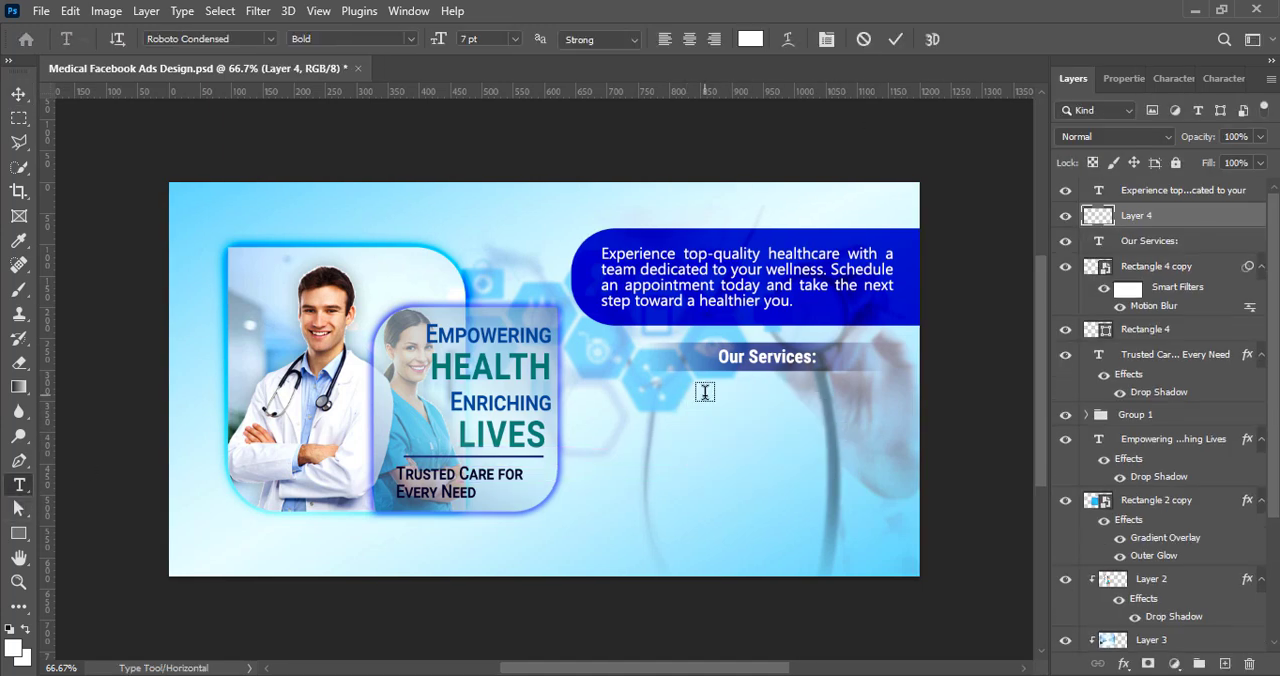
left_click_drag(703, 379, 943, 544)
type("Primary Care Diagnostic Services Specialist Consultations Preventive Health Screenings Vaccinations and Immunizations Emergency Care Telemedicine Consultations Pediatric Care Women's Health Services Chronic Disease Management")
left_click(16, 95)
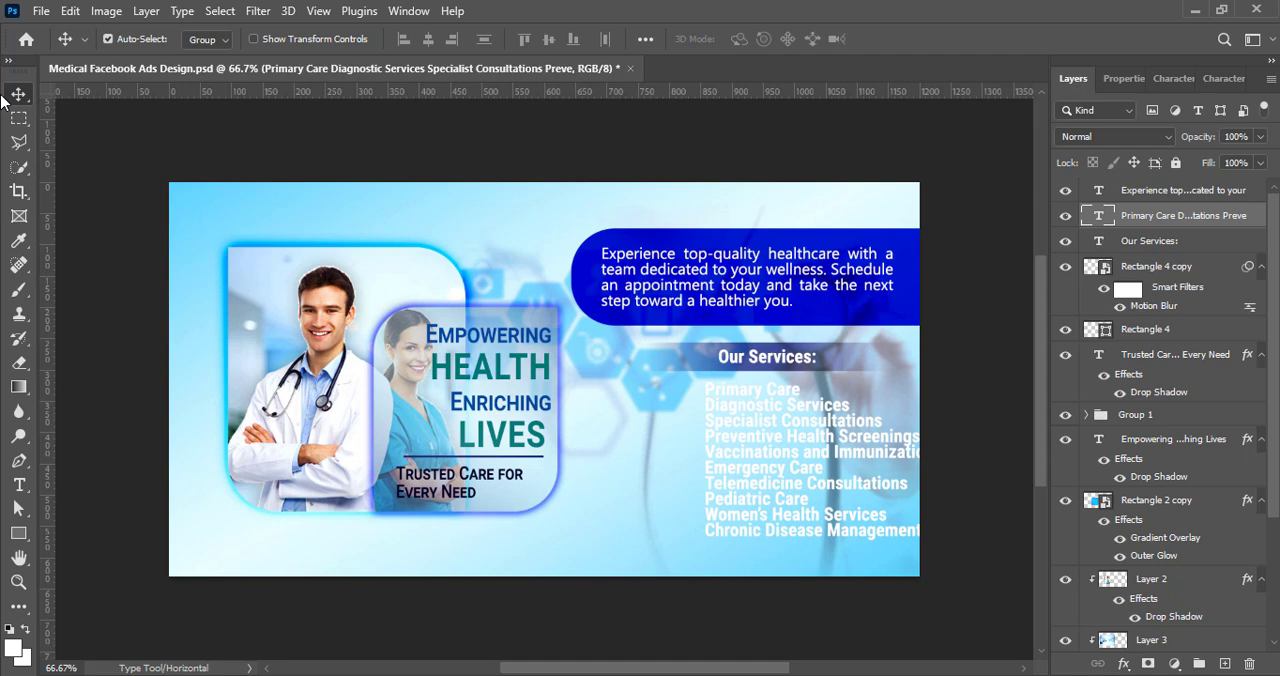
Step: Set the services list text to a 5 pt font size with 5 pt leading
double_click(748, 515)
left_click(1173, 78)
left_click(1165, 136)
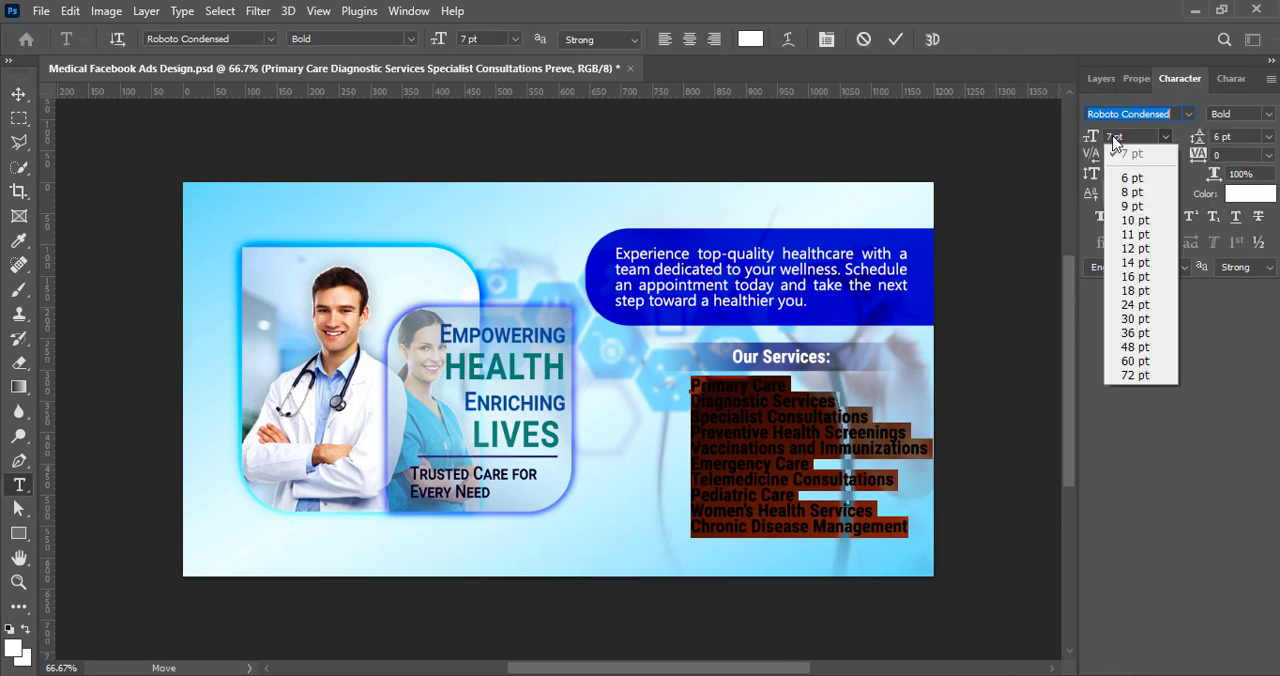
left_click(1113, 137)
type("4pt")
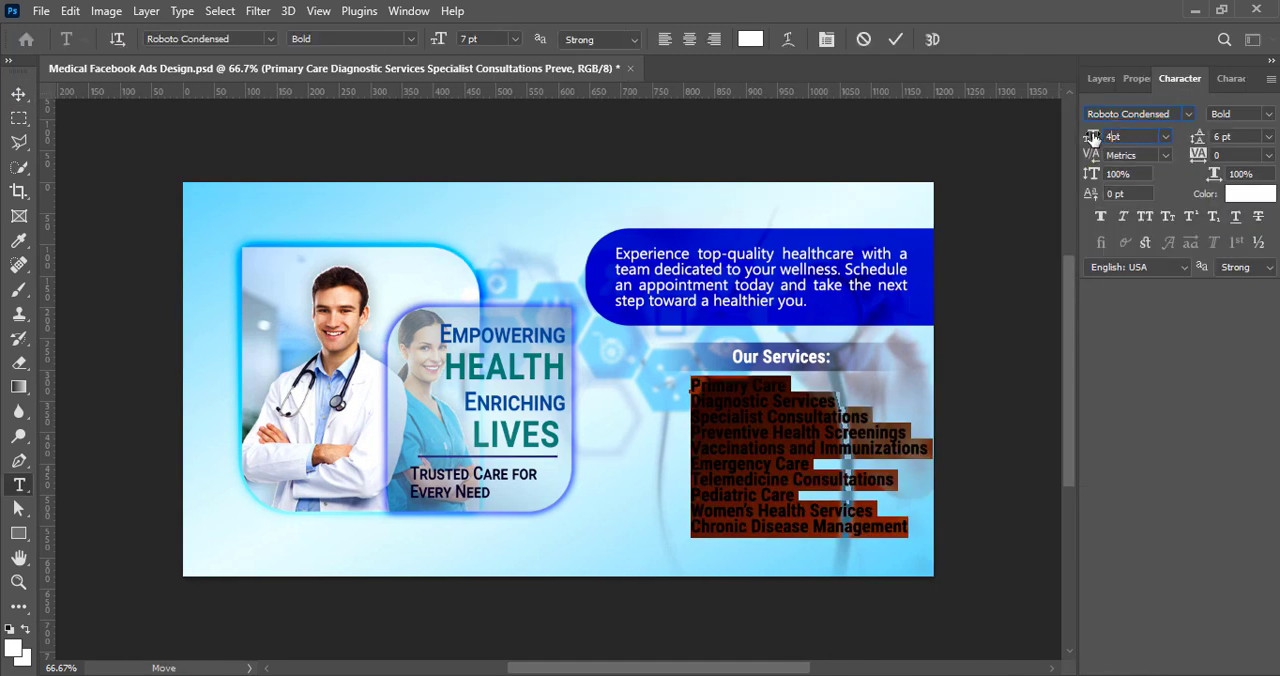
type(".5")
key("Return")
type("5")
key("Return")
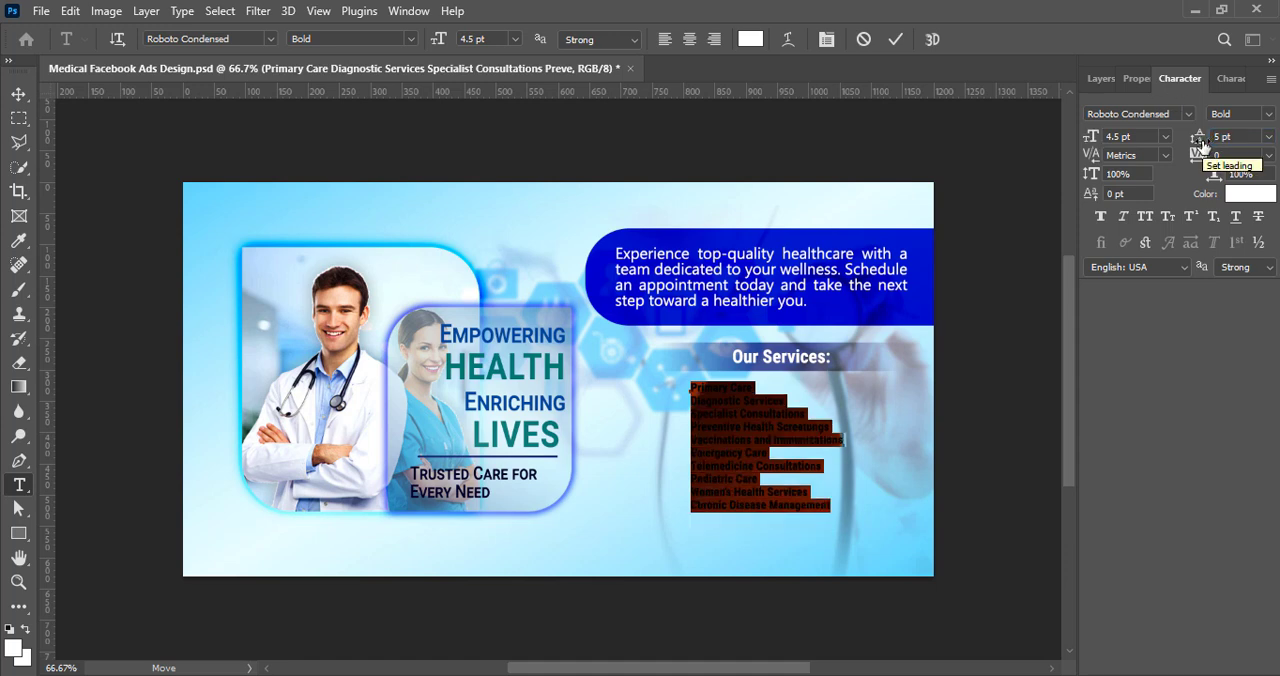
left_click_drag(1121, 138, 1071, 147)
type("5")
key("Return")
Step: Change the services list to the Regular font style with Faux Bold applied
left_click(1262, 114)
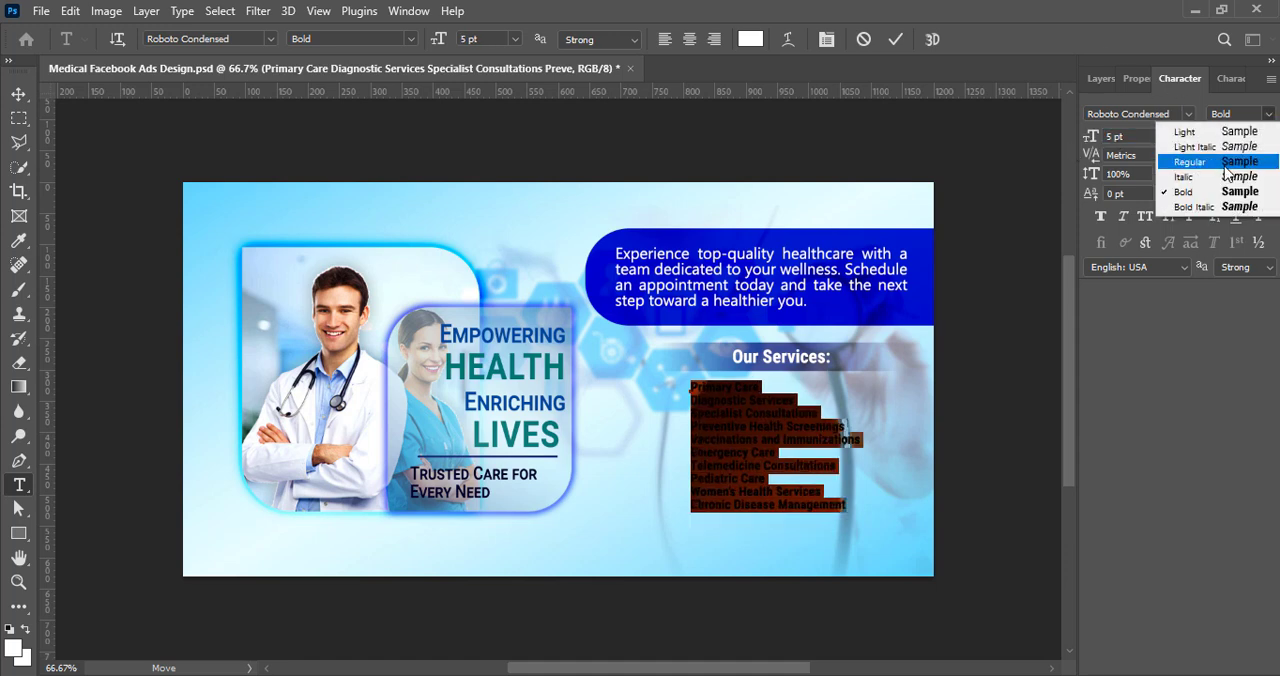
left_click(1170, 162)
left_click(1100, 216)
Step: Recolor the services list text dark blue and commit the text edit
left_click(750, 39)
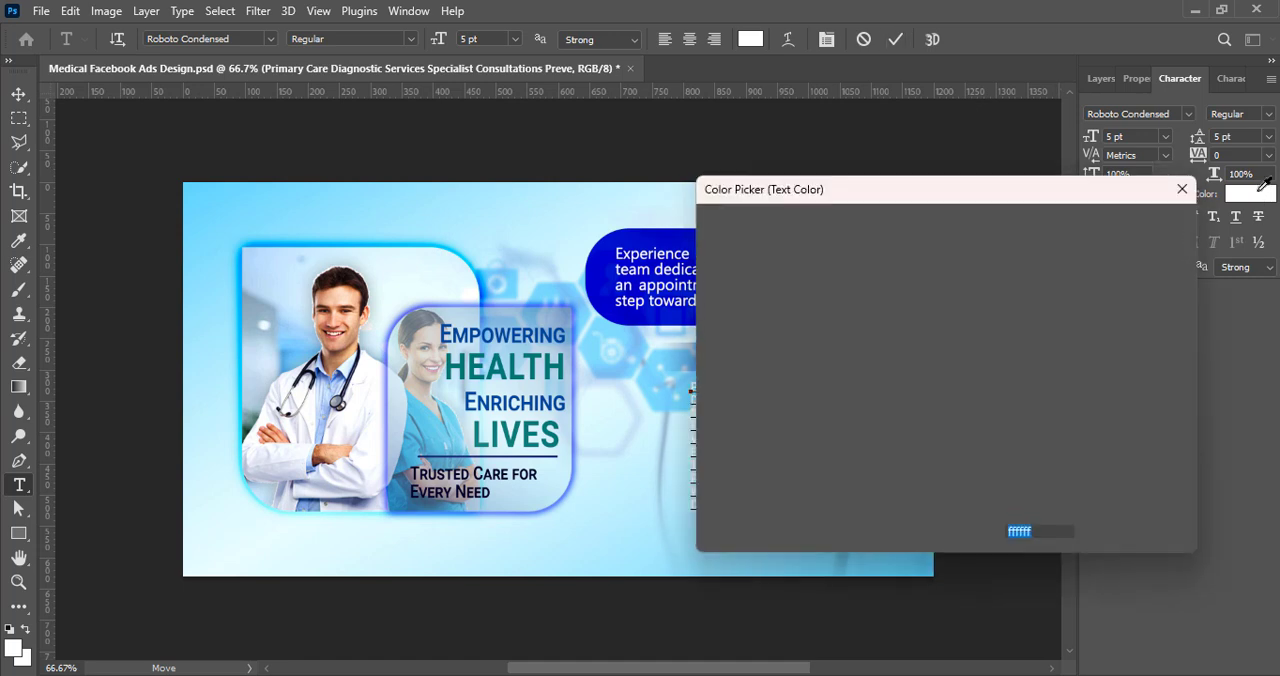
left_click_drag(789, 191, 975, 217)
left_click_drag(1152, 342, 1152, 355)
left_click_drag(1128, 358, 1135, 397)
left_click(1155, 368)
left_click(1272, 255)
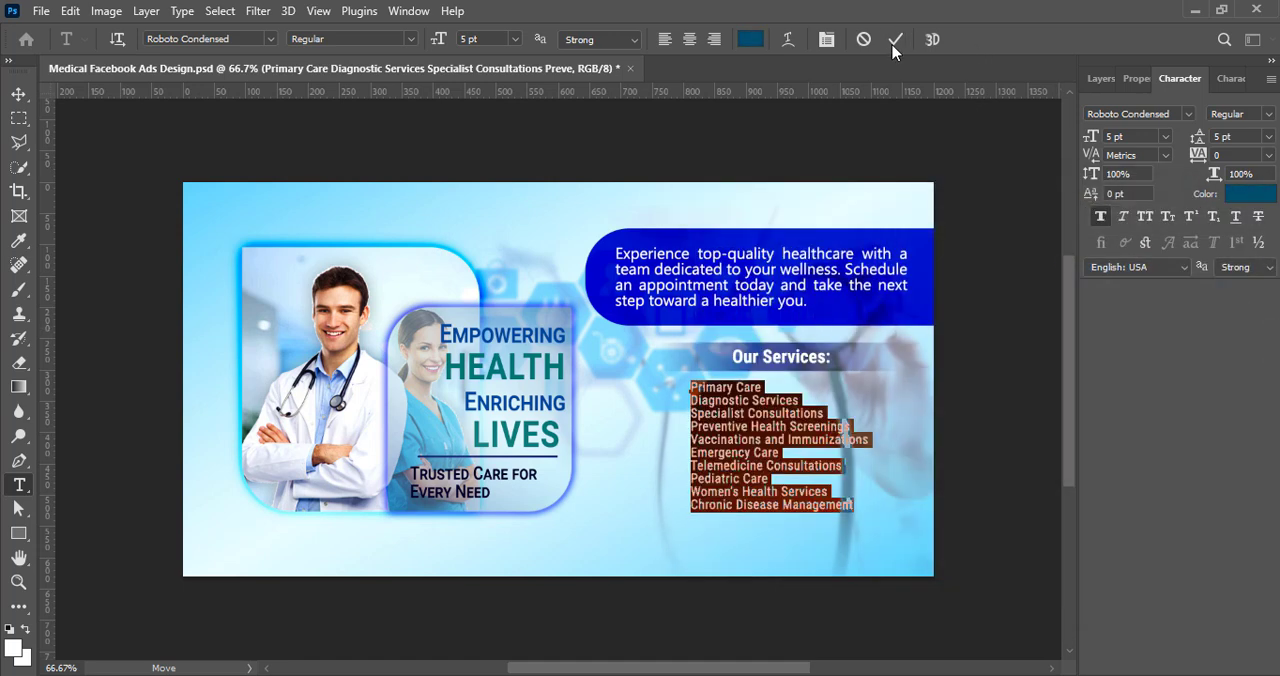
left_click(895, 39)
Step: Move the services list to the left and shift the "Our Services:" heading with its blurred bar left above it
key("v")
left_click_drag(762, 442, 731, 438)
left_click(790, 361)
left_click(1103, 80)
left_click(1153, 269, "ctrl")
key("Left")
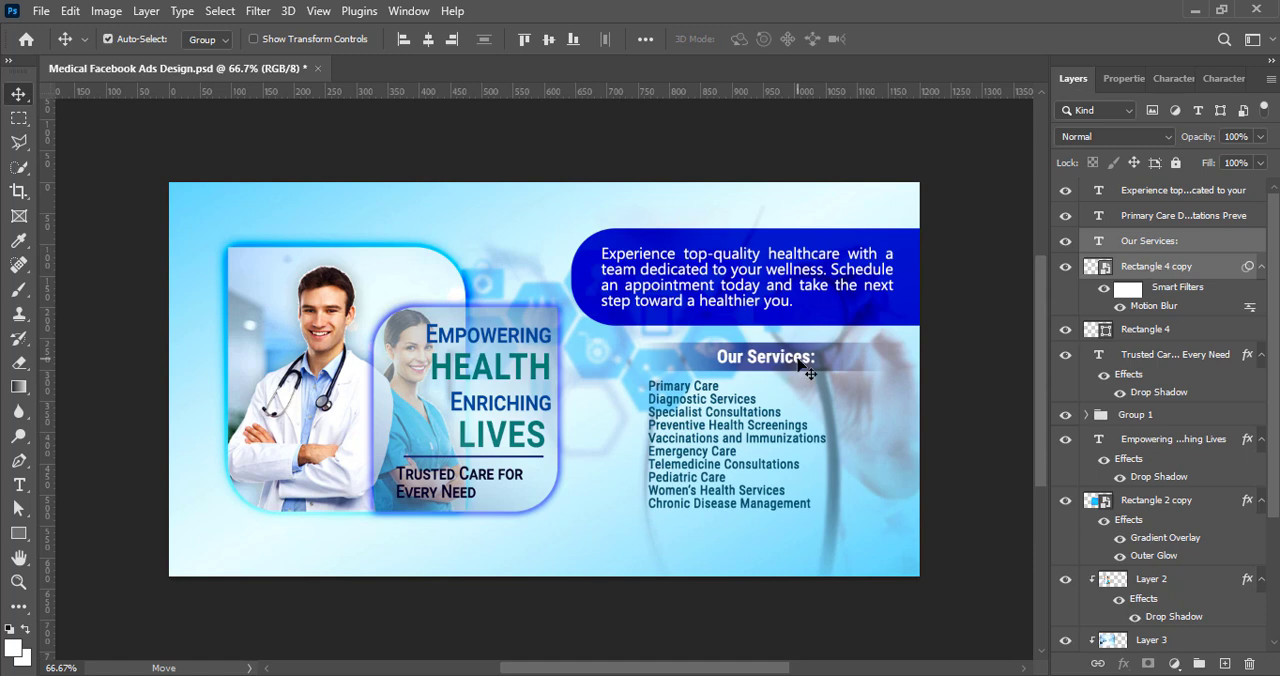
key("shift+Left")
key("shift+Left")
key("shift+Left")
key("shift+Left")
key("shift+Left")
key("shift+Left")
key("shift+Left")
key("shift+Left")
key("shift+Left")
key("shift+Left")
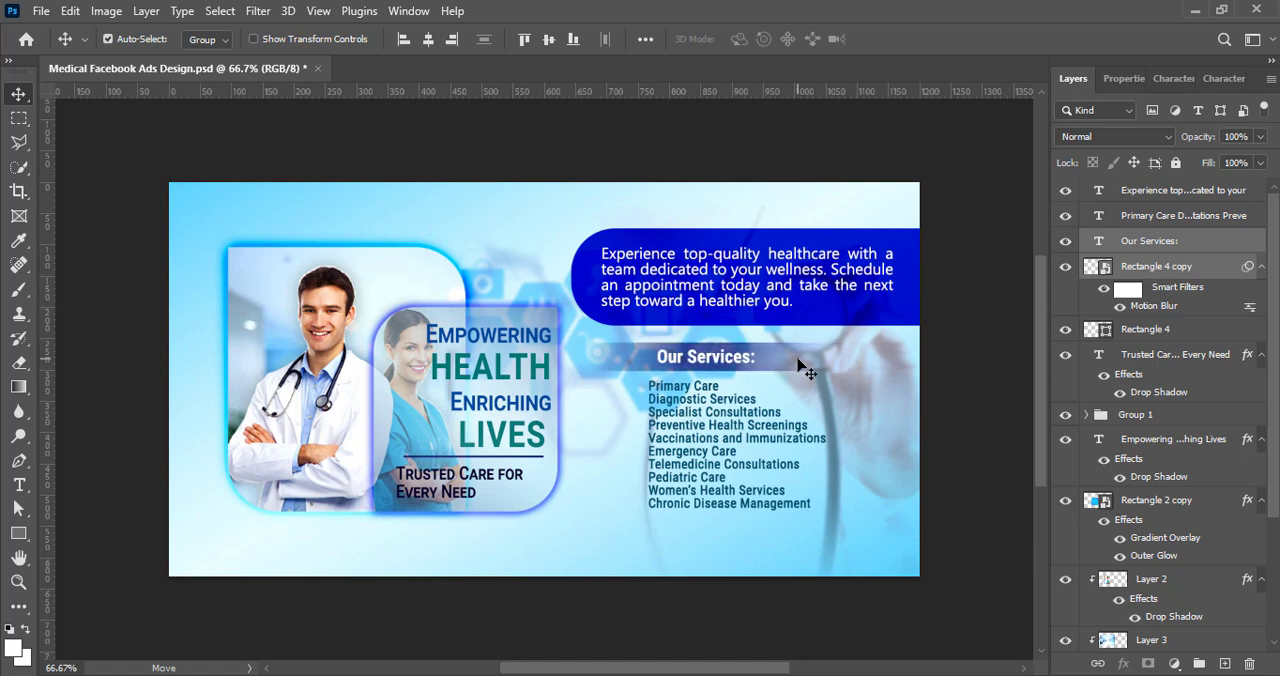
Step: Nudge the heading with its blurred bar up toward the navy panel, and move the services list up beneath it
key("Up")
key("Up")
key("Up")
key("Up")
key("Up")
key("Up")
key("Up")
key("Up")
key("Up")
key("Up")
key("Up")
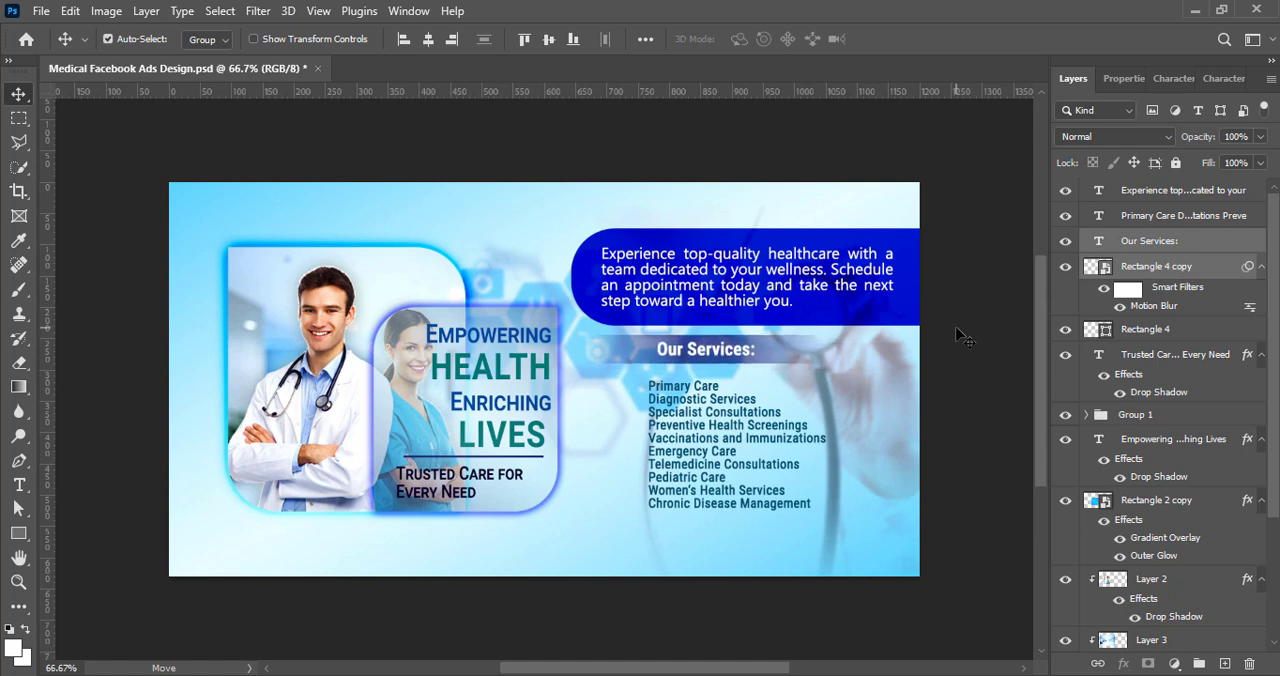
left_click(697, 440)
key("Up")
key("Up")
key("Up")
key("Up")
key("Up")
key("Up")
key("Up")
key("Up")
key("Up")
key("Up")
key("Up")
key("Up")
key("Up")
Step: Reformat the services list as 4.5 pt Roboto and save the document
double_click(700, 450)
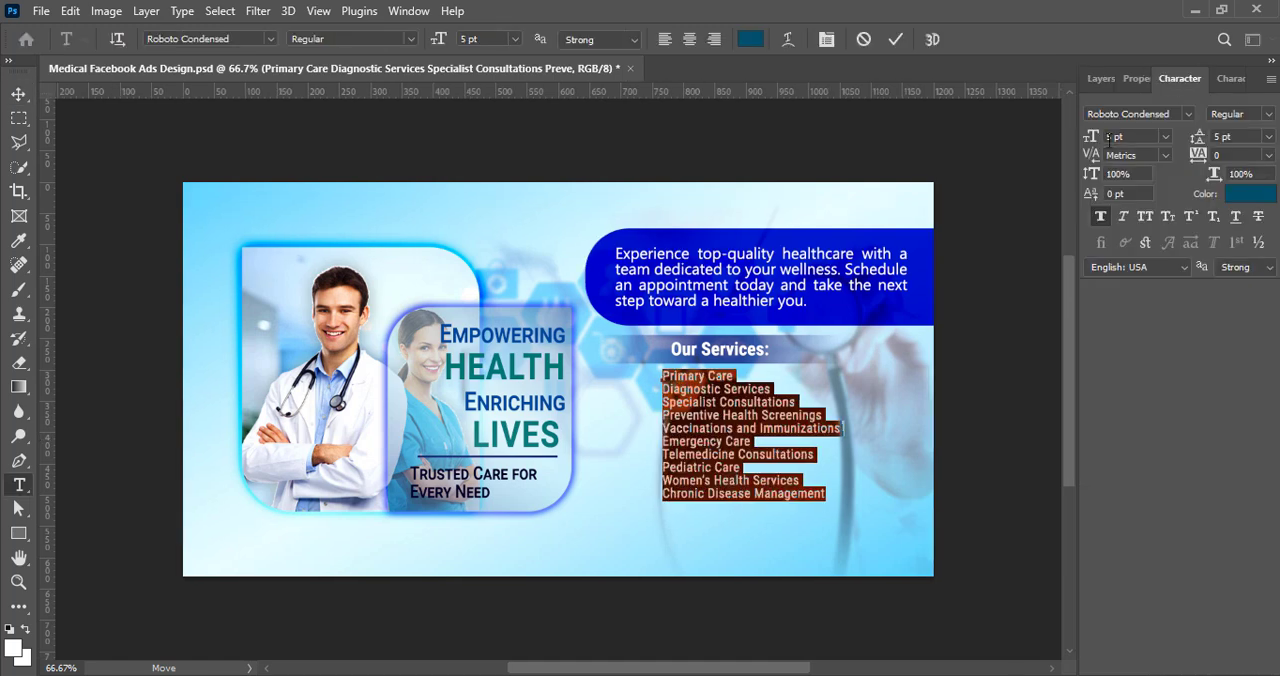
type("4.5")
left_click(1189, 114)
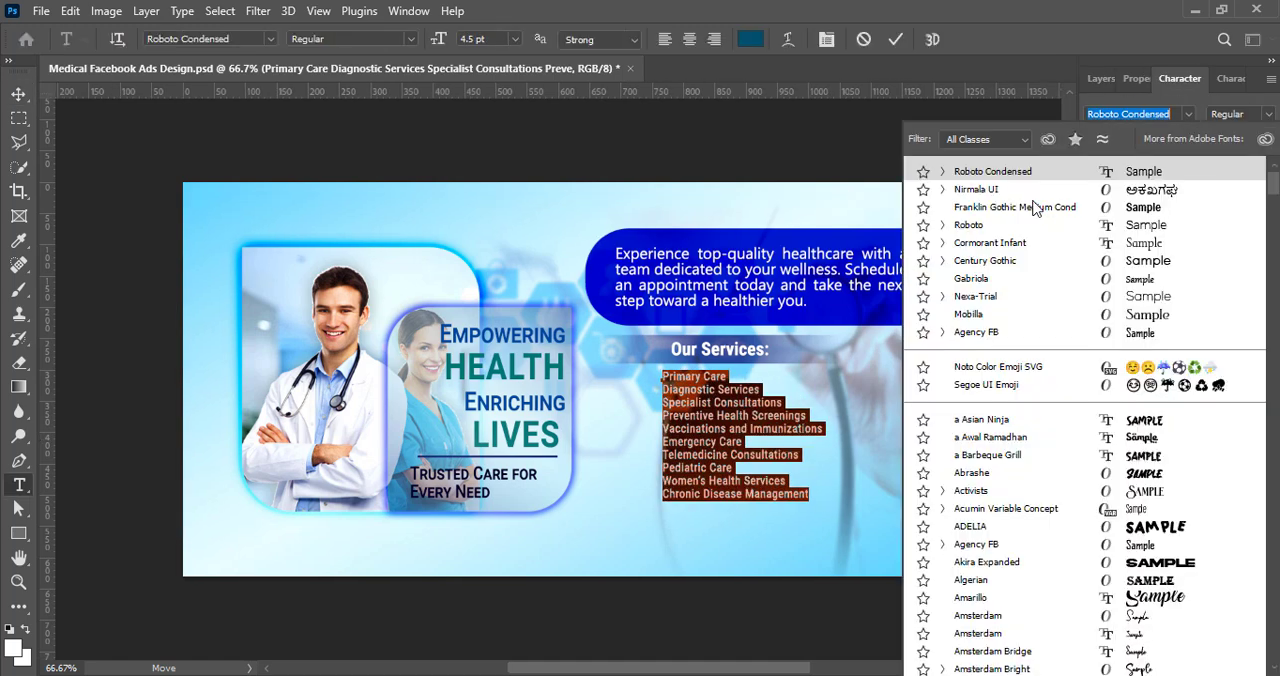
left_click(970, 225)
key("ctrl+Return")
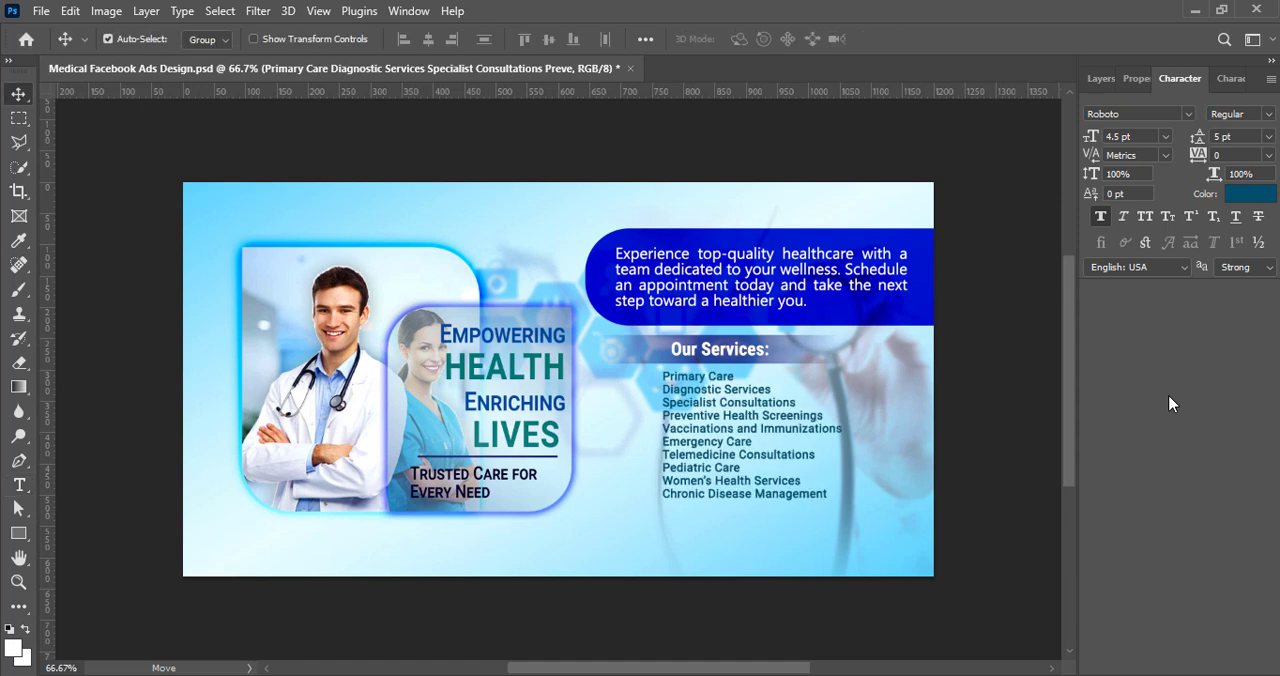
key("ctrl+s")
Step: Add a Drop Shadow effect to the services list text layer
left_click(1101, 79)
right_click(1103, 218)
left_click(1104, 233)
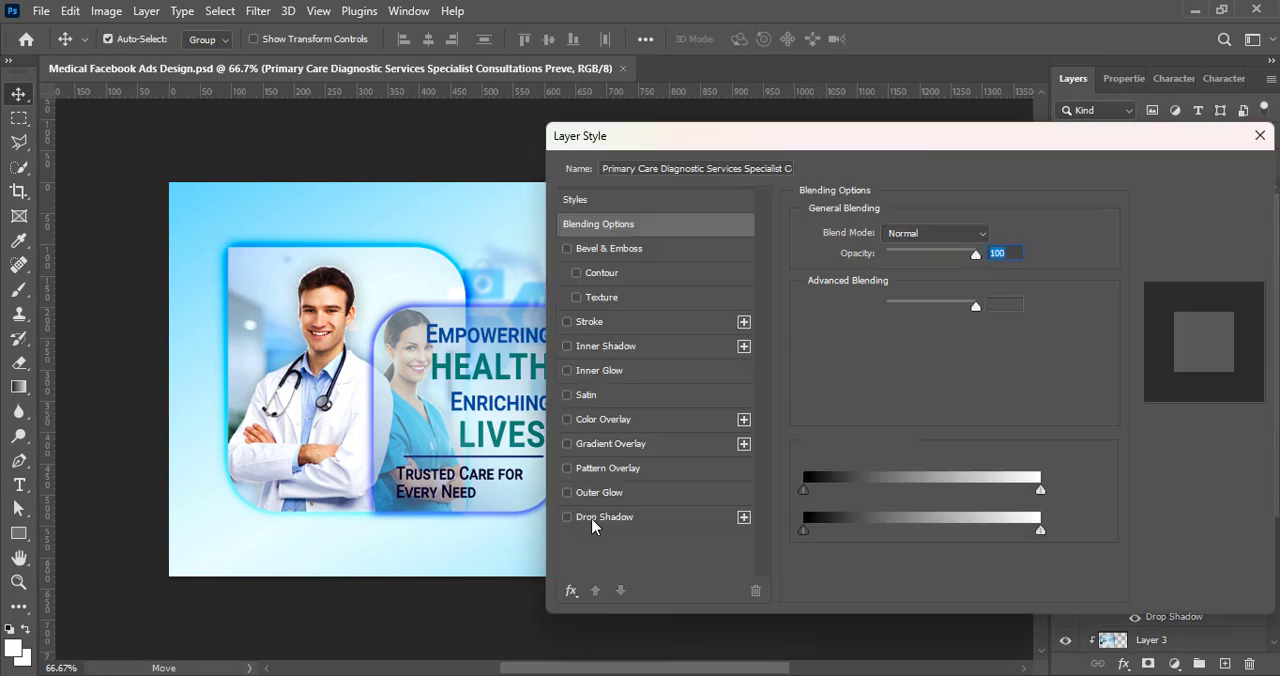
key("Return")
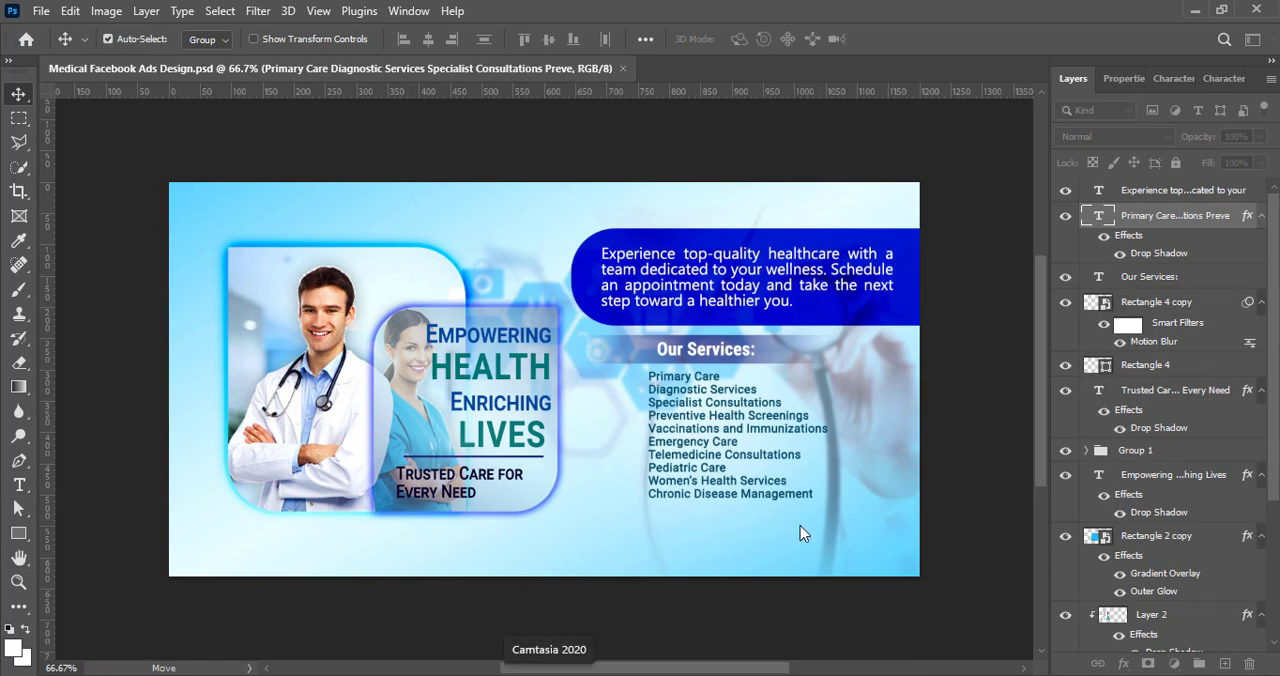
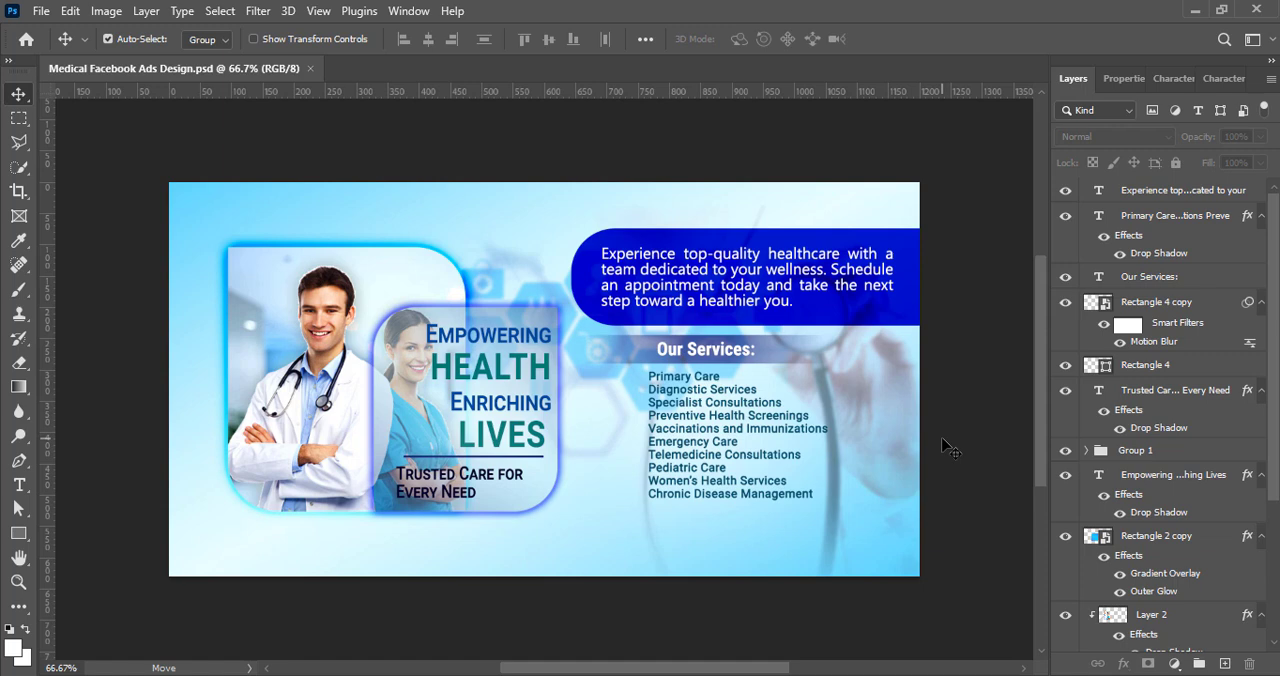
Step: Draw a 150 × 46 px rounded rectangle below the doctor photo with no stroke and a dark teal-blue fill
left_click(1226, 664)
key("u")
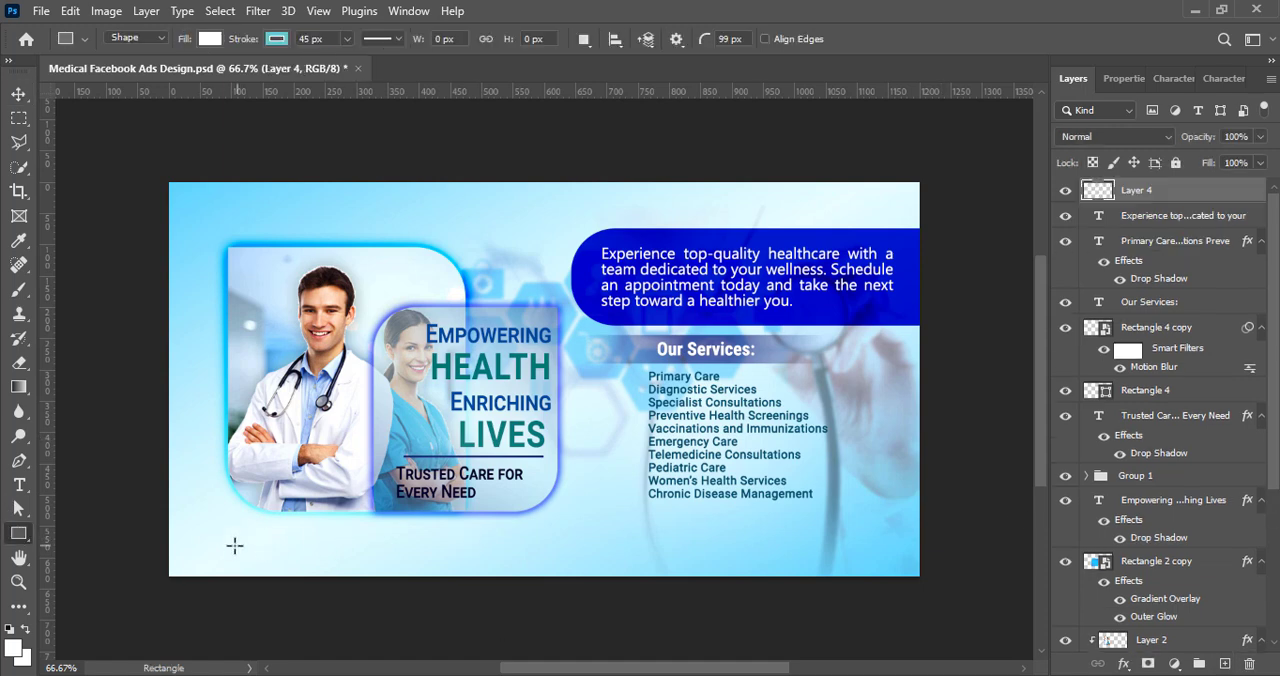
left_click_drag(212, 530, 305, 558)
left_click(1120, 301)
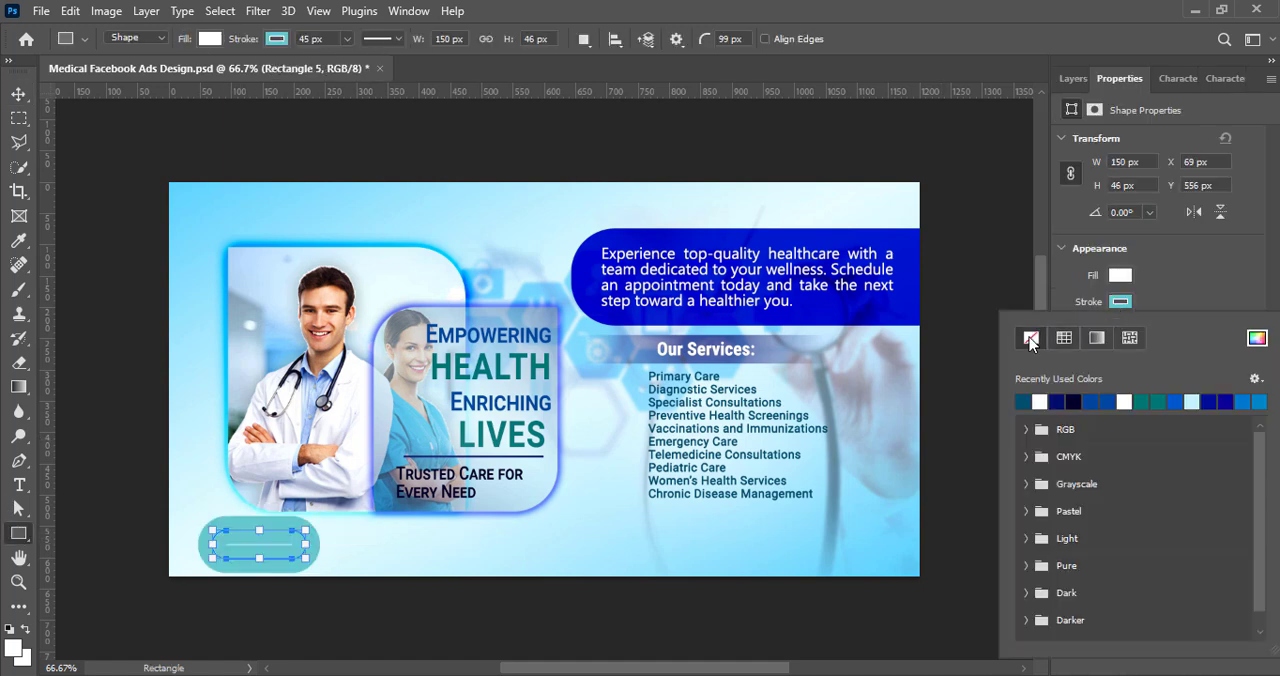
left_click(1030, 339)
left_click(1120, 275)
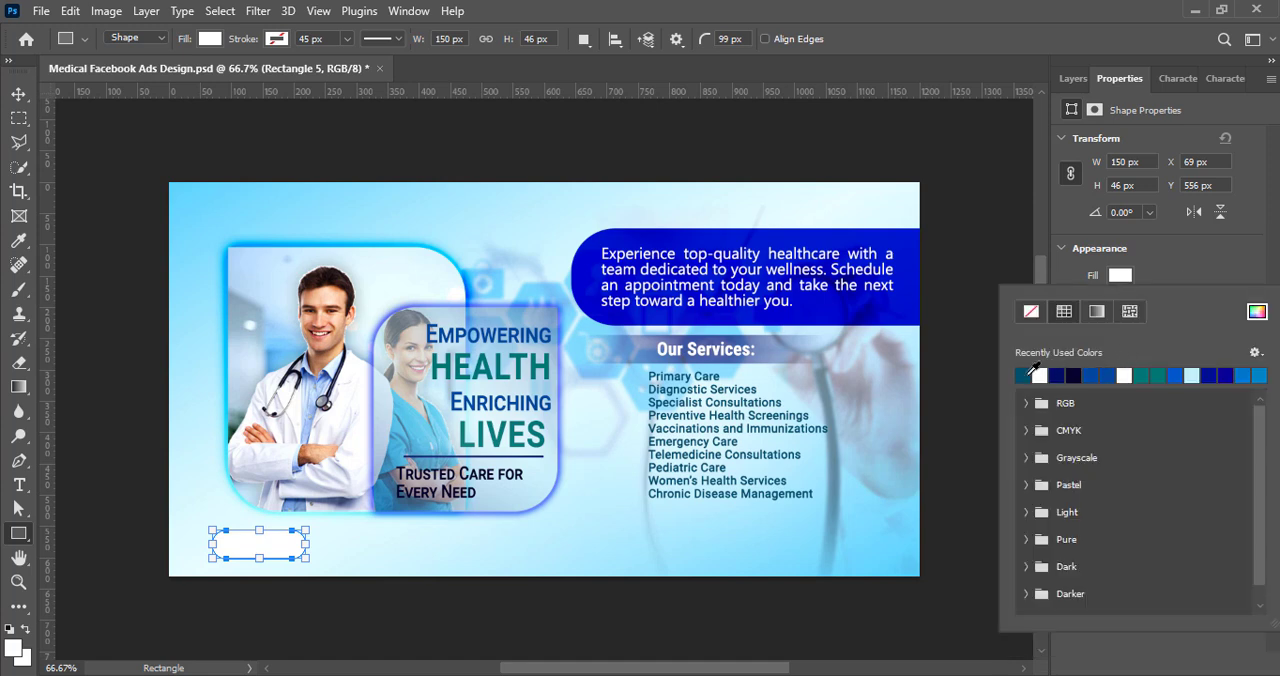
left_click(1024, 374)
left_click(1182, 274)
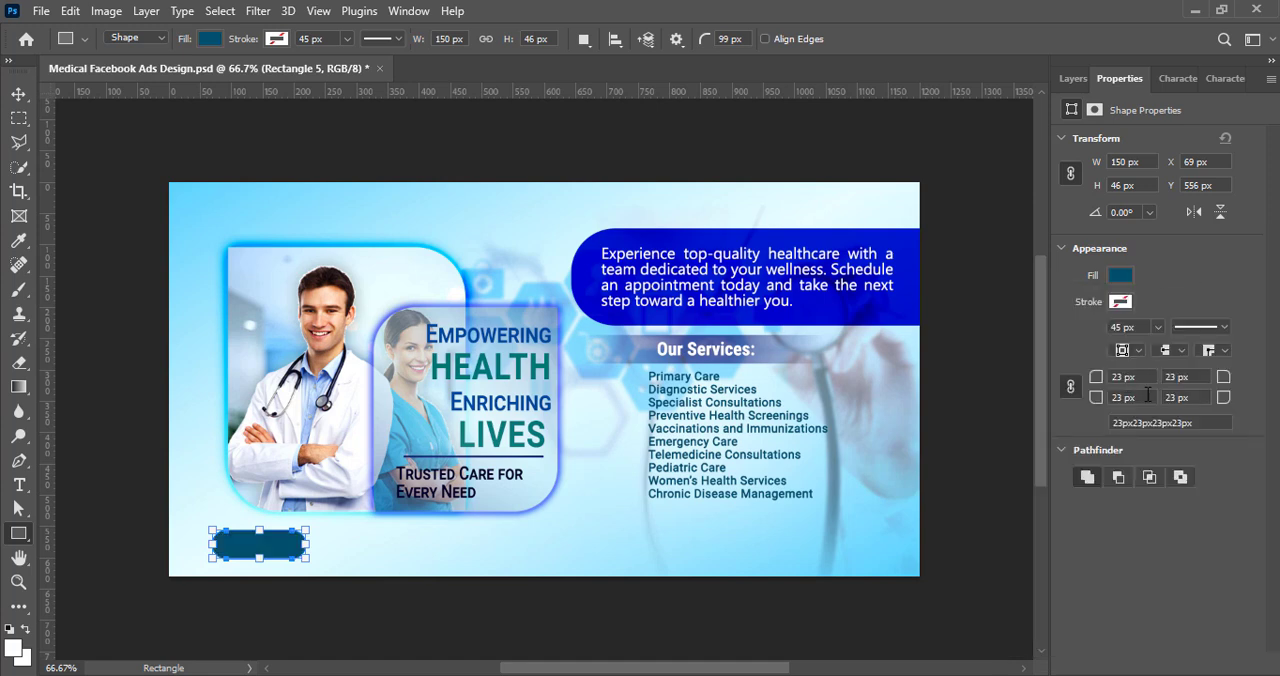
left_click(19, 93)
Step: Add the text "BOOK NOW" on a new layer over the dark rounded rectangle
left_click(1073, 78)
key("ctrl+shift+alt+n")
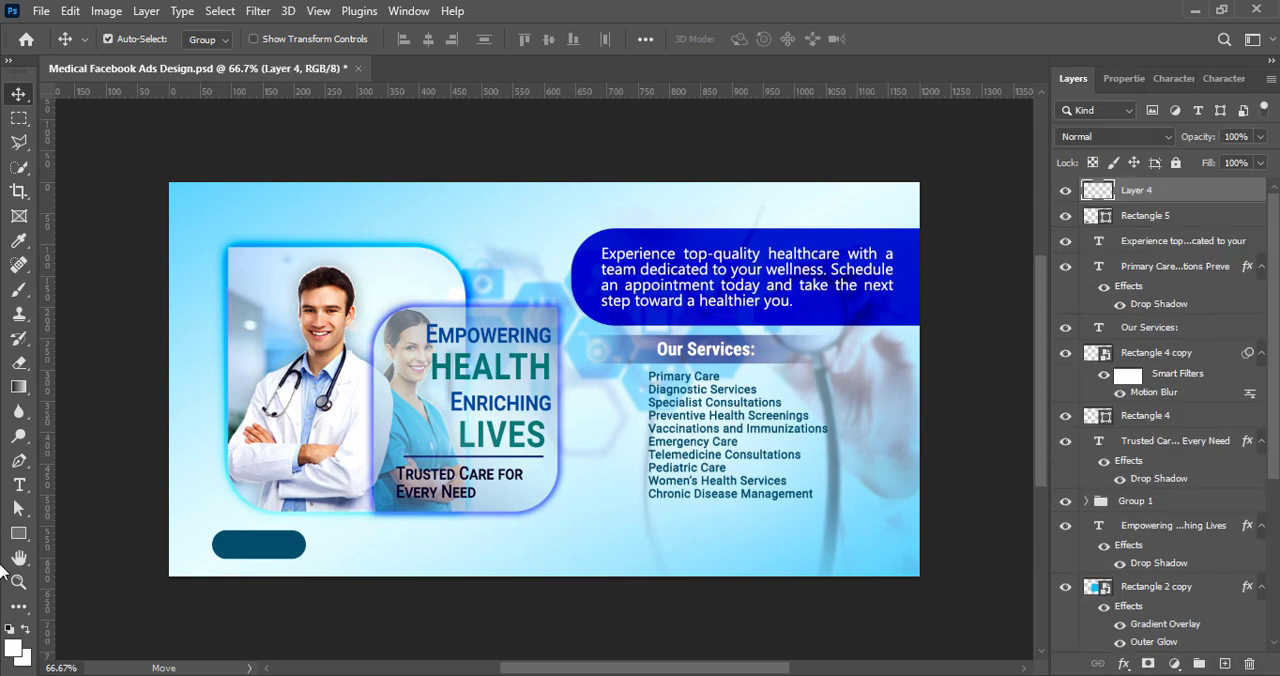
key("t")
left_click(247, 537)
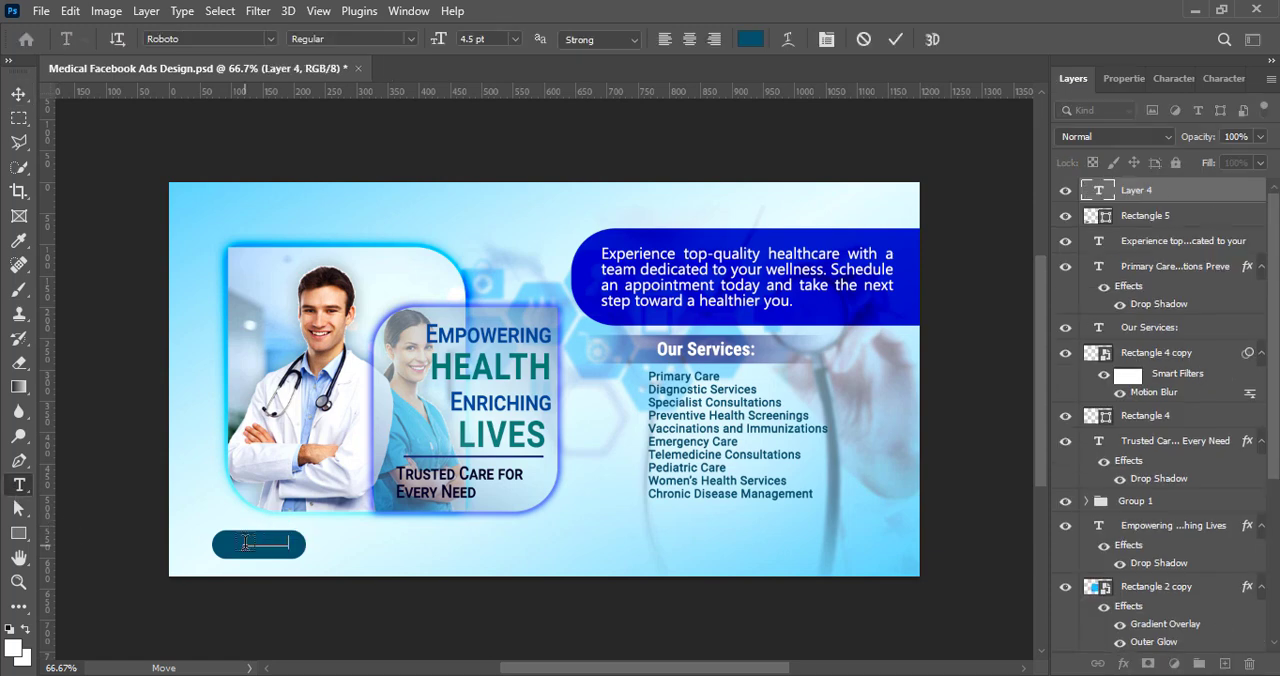
left_click(19, 94)
Step: Recolor the "BOOK NOW" text white and set its size to 5 pt
double_click(262, 547)
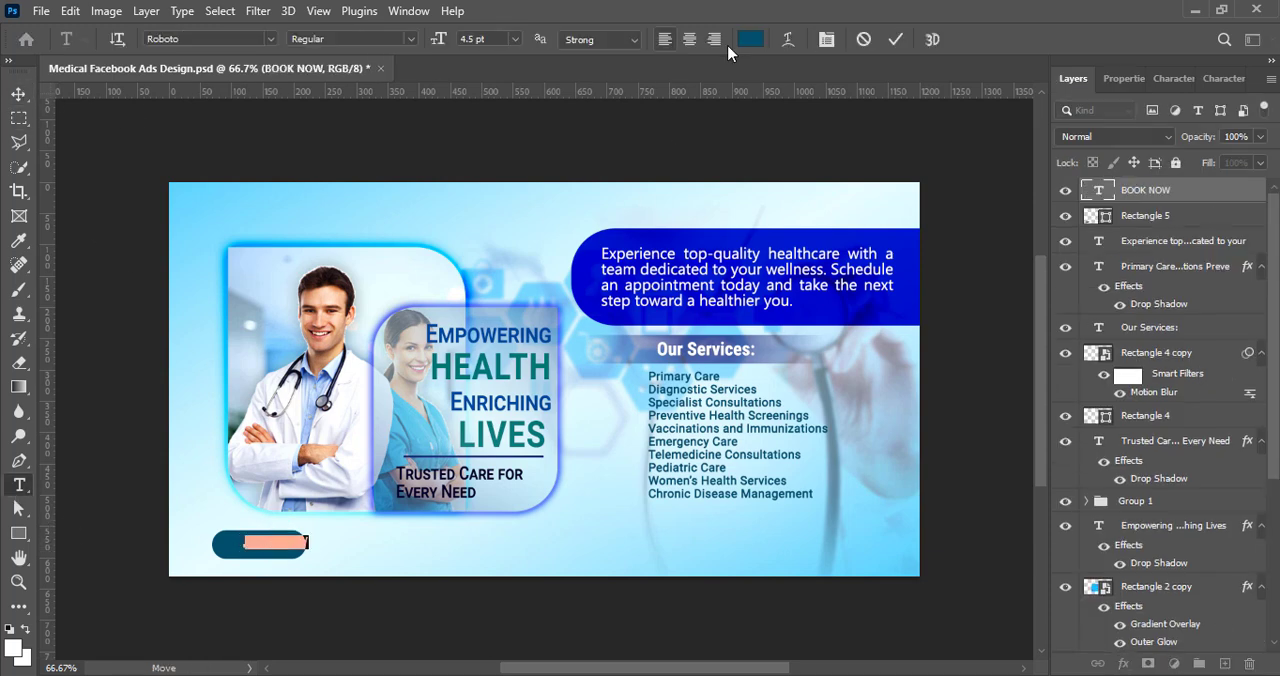
left_click(750, 39)
left_click(781, 257)
left_click(1210, 251)
key("ctrl+t")
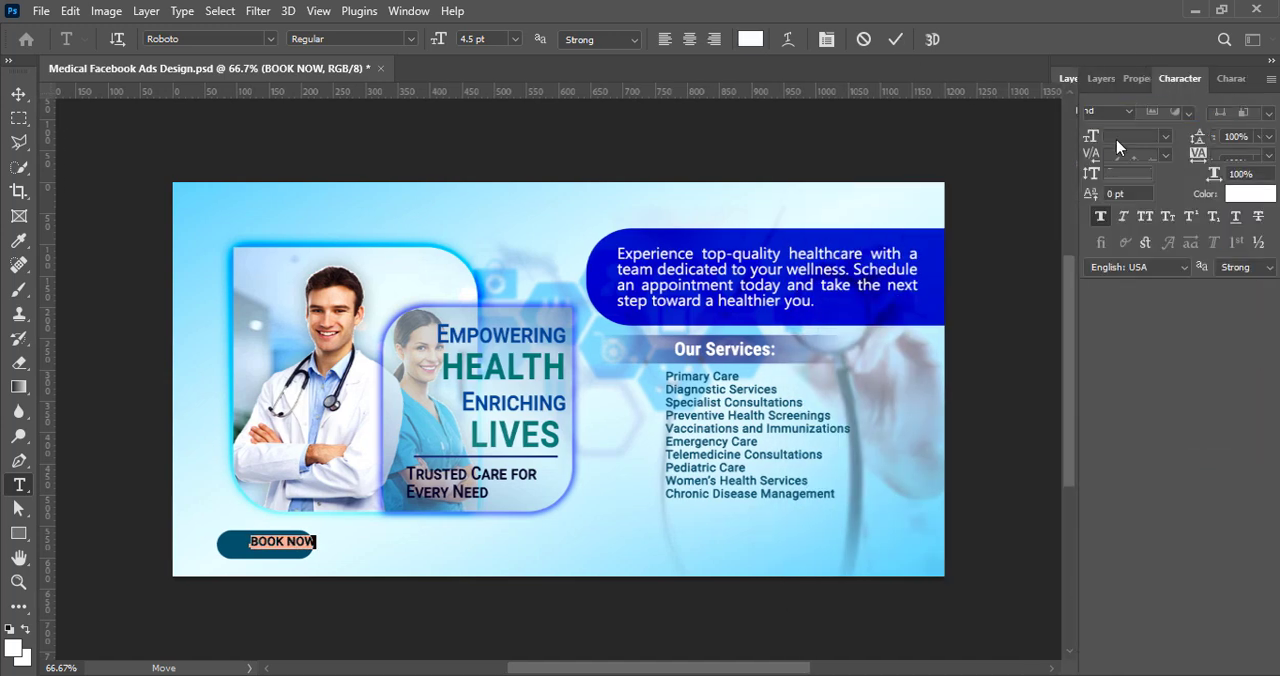
key("Return")
left_click(896, 39)
key("v")
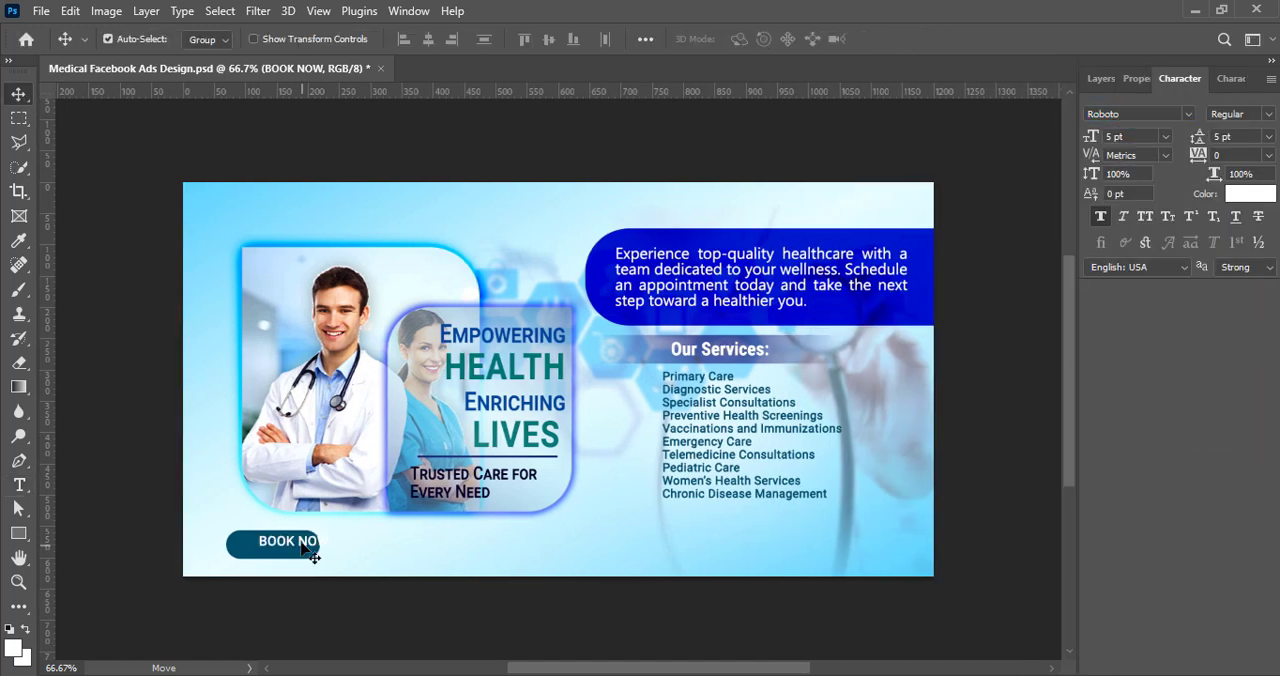
Step: Center "BOOK NOW" on its button, duplicate the text to the right of it, and recolor the copy dark navy
left_click_drag(299, 541, 430, 557)
double_click(425, 548)
left_click(750, 39)
left_click(1043, 358)
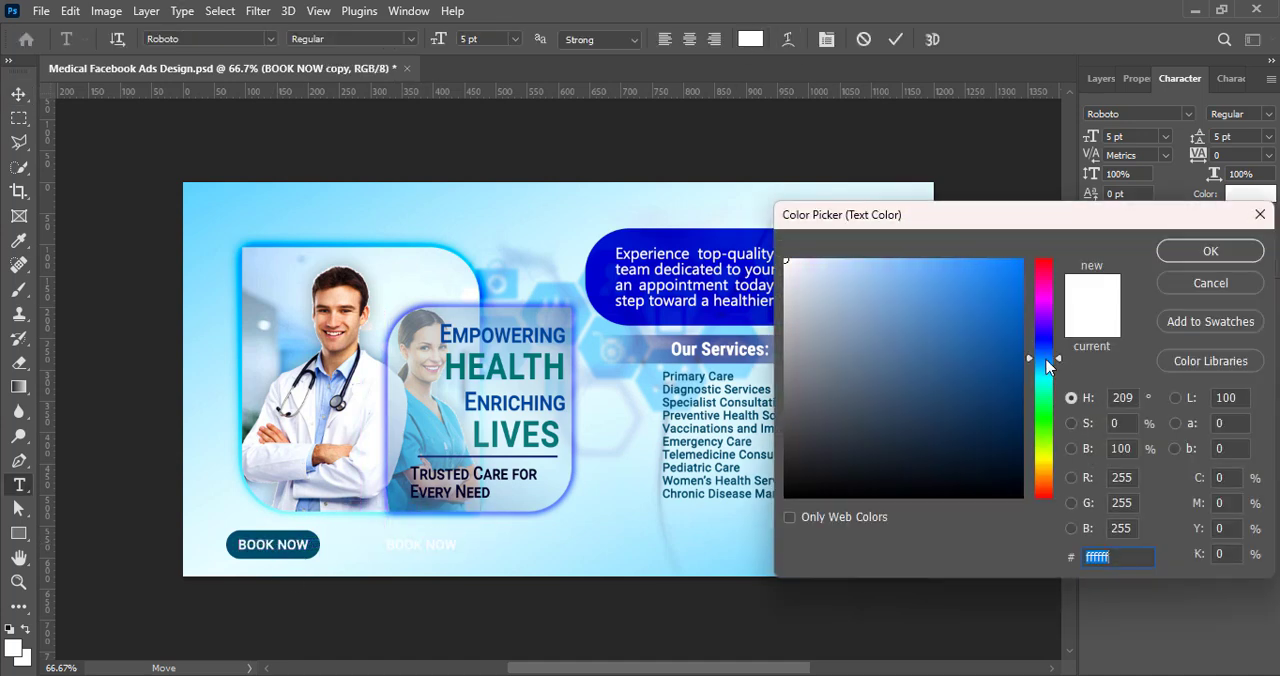
left_click(1024, 432)
left_click(1208, 251)
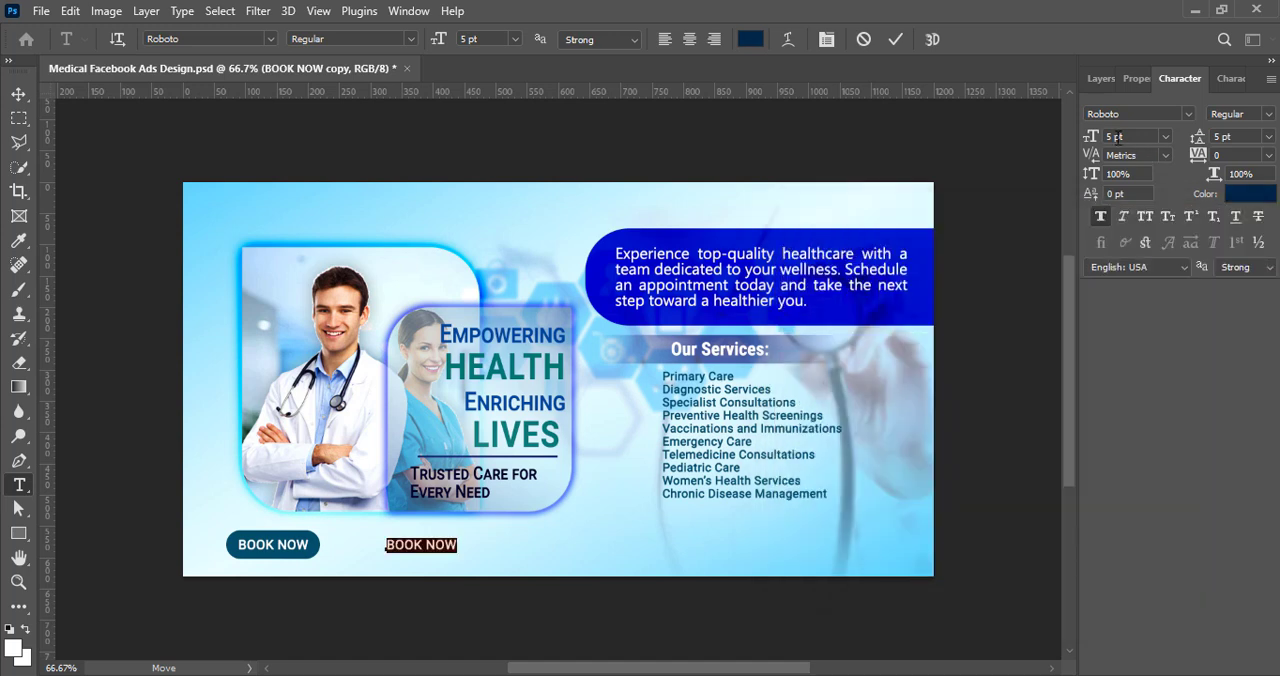
Step: Replace the copied "BOOK NOW" text with the contact phone number
type("+00 9876543210")
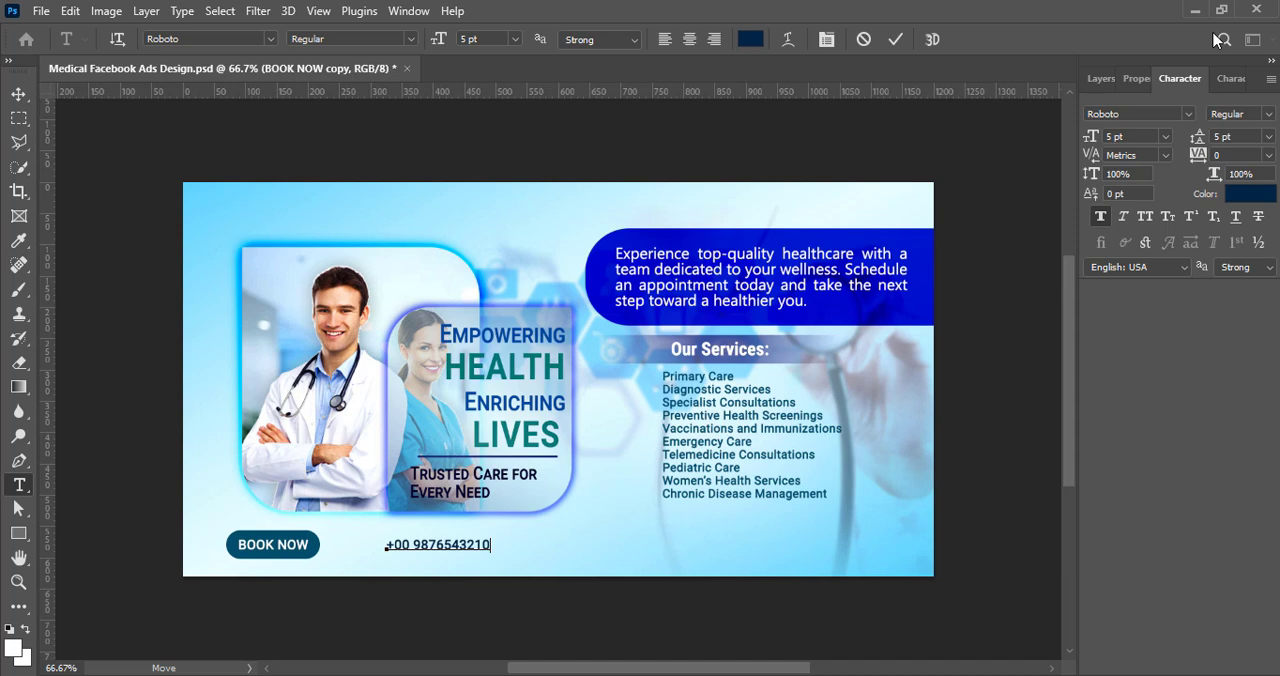
left_click(895, 39)
key("v")
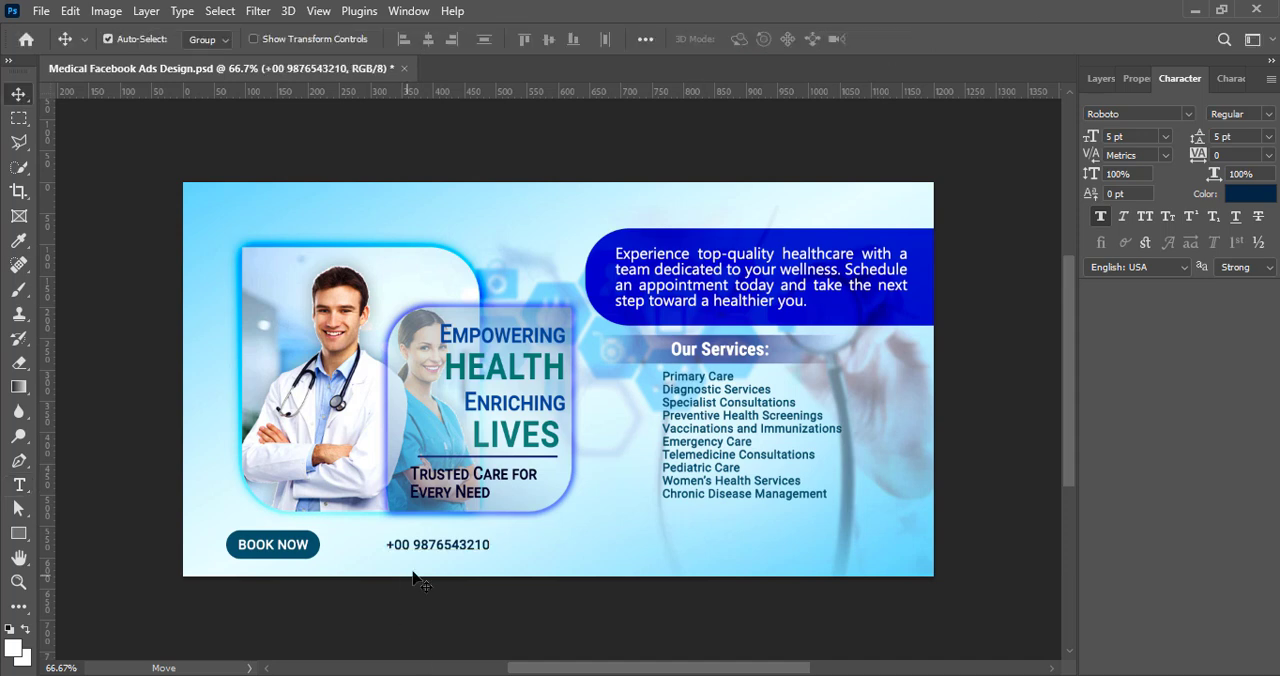
left_click_drag(434, 546, 570, 547)
double_click(570, 545)
type("www.healthcarewebsite.com")
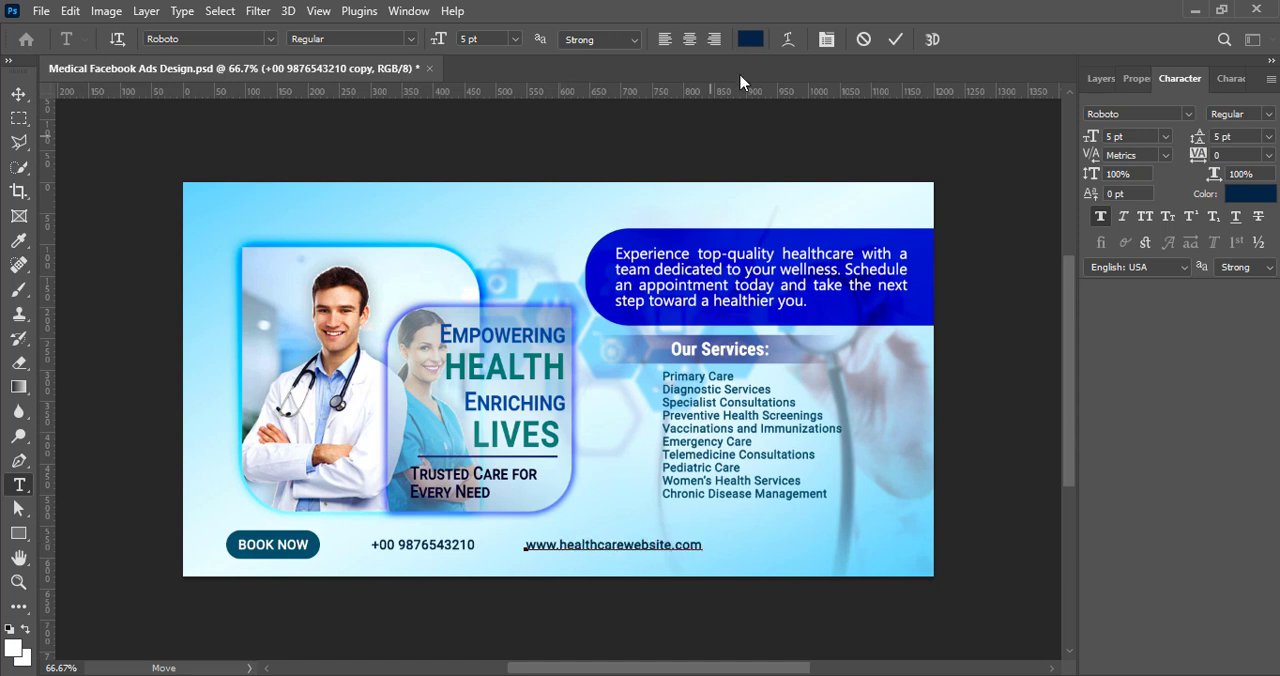
key("ctrl+Return")
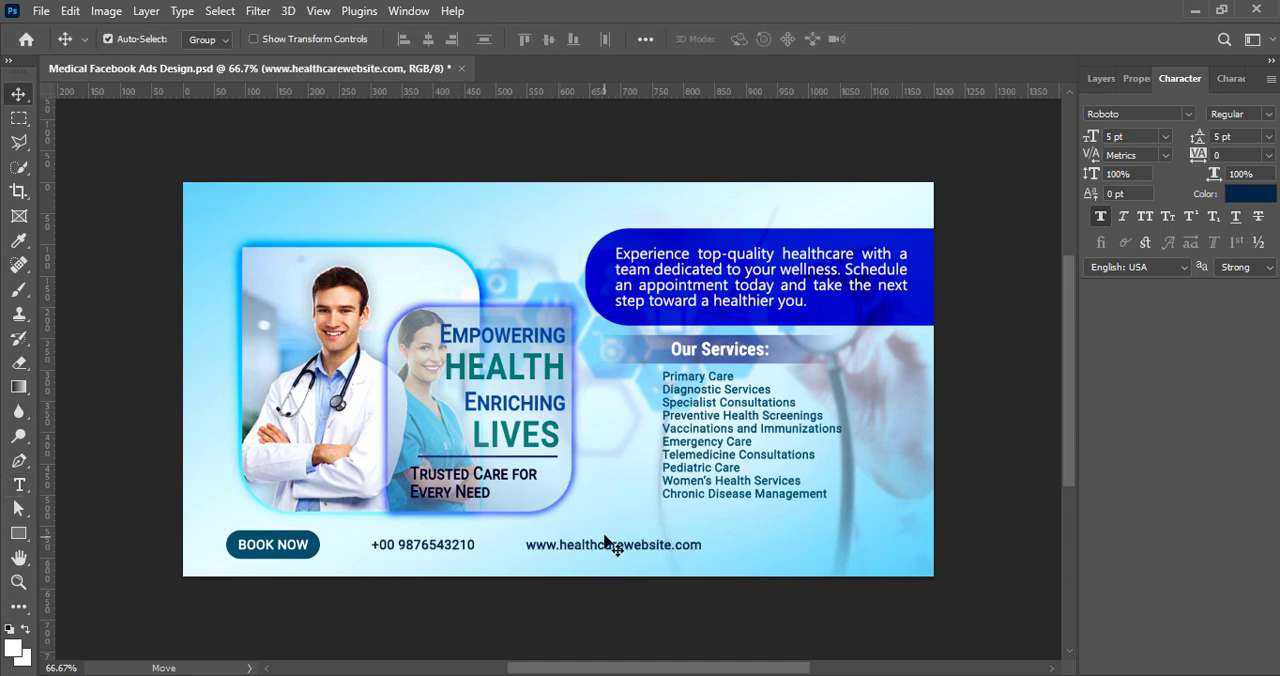
Step: Set the phone number text to 6 pt with the Roboto Medium style
left_click(455, 562)
left_click(1165, 136)
left_click(1130, 155)
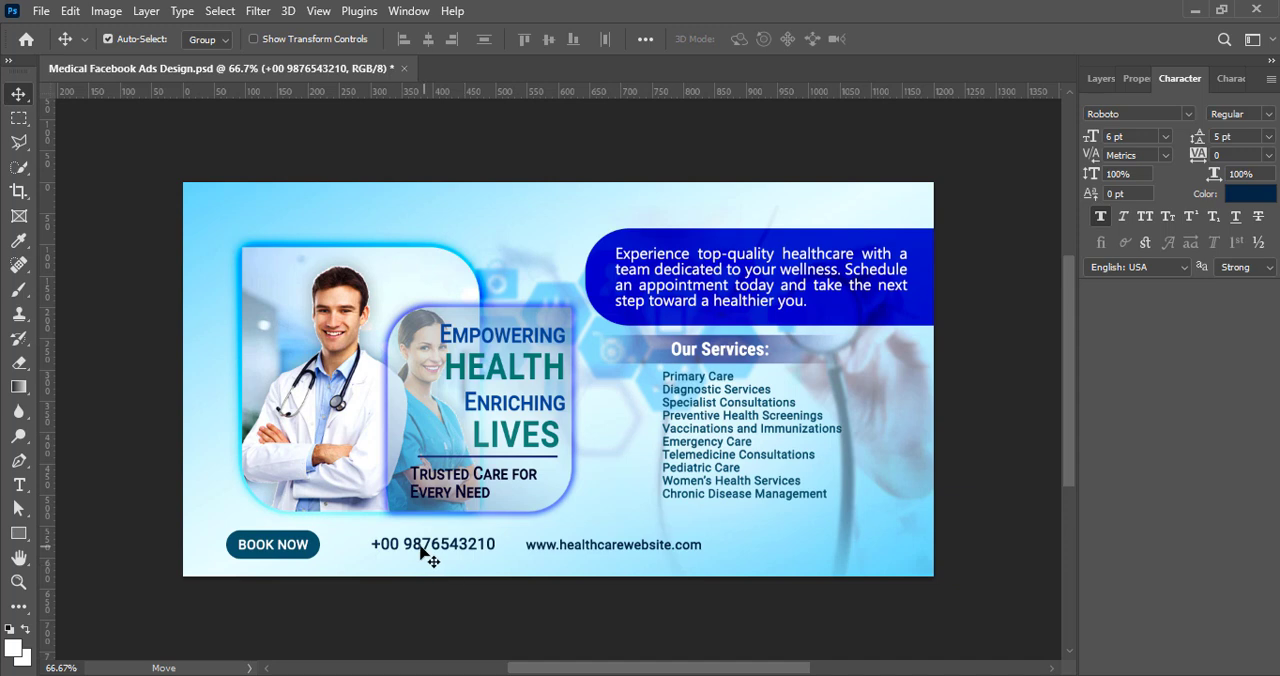
left_click(1240, 113)
left_click(1245, 222)
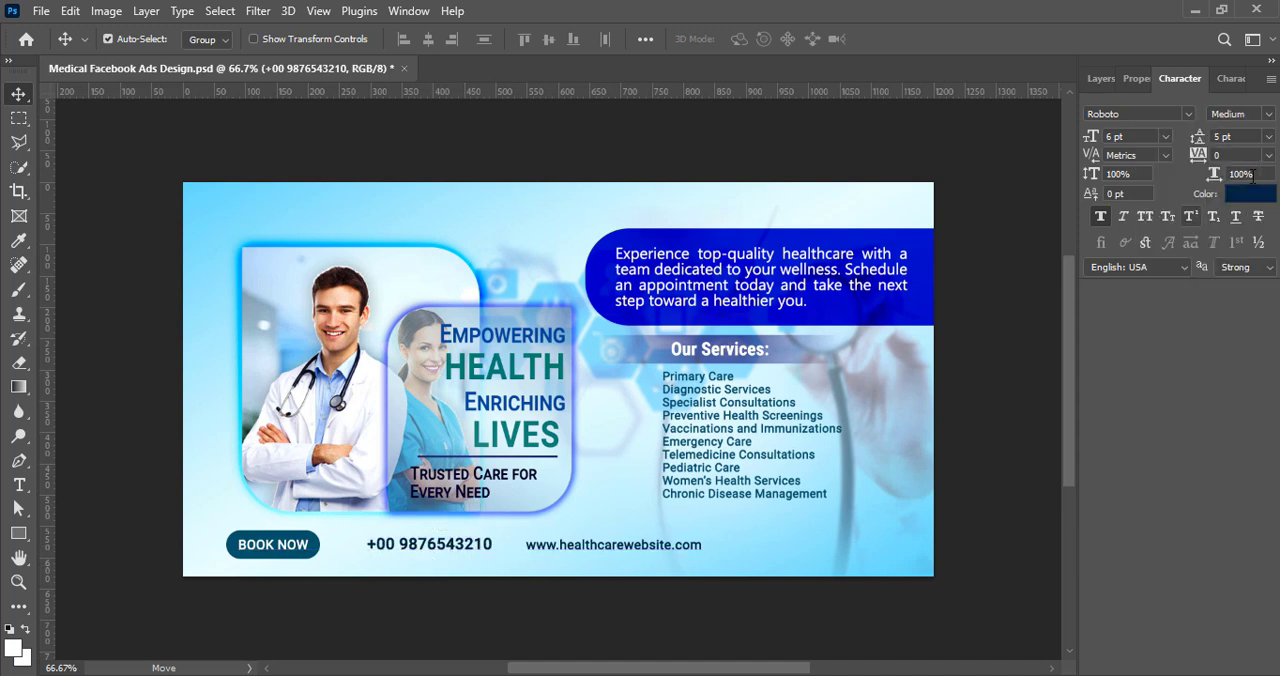
Step: Try the phone number text in Century Gothic with the Bold and Regular styles
left_click(1190, 114)
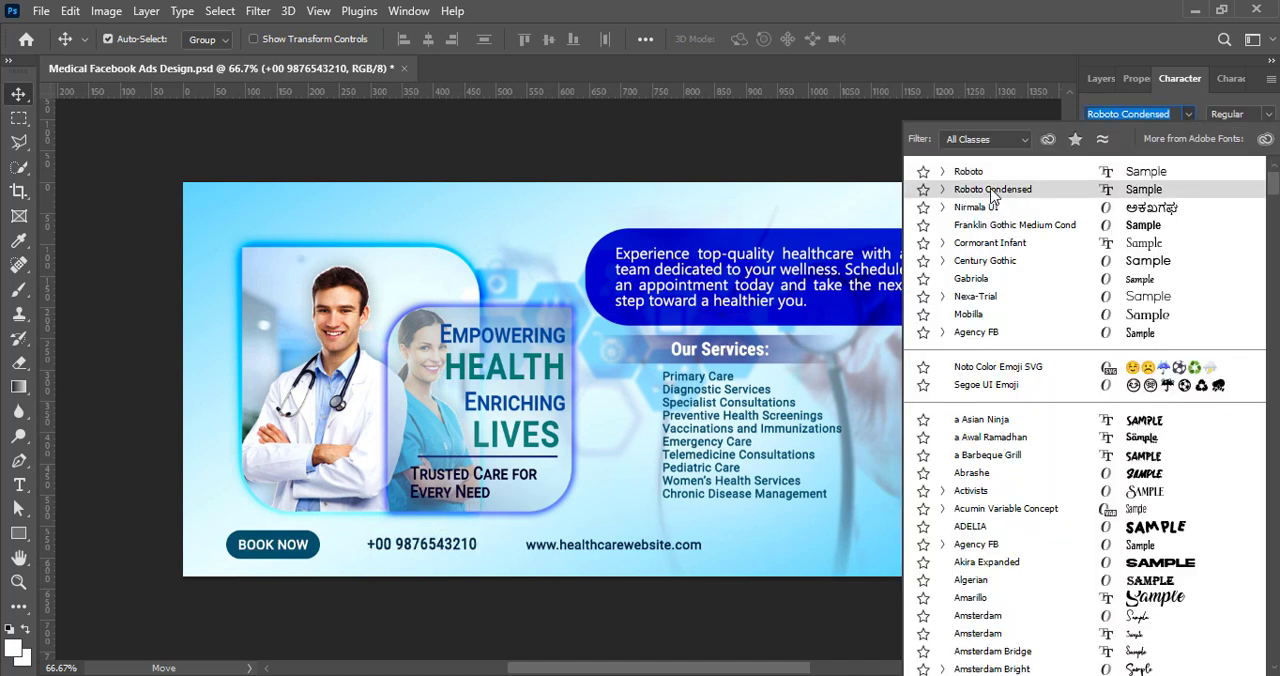
left_click(990, 261)
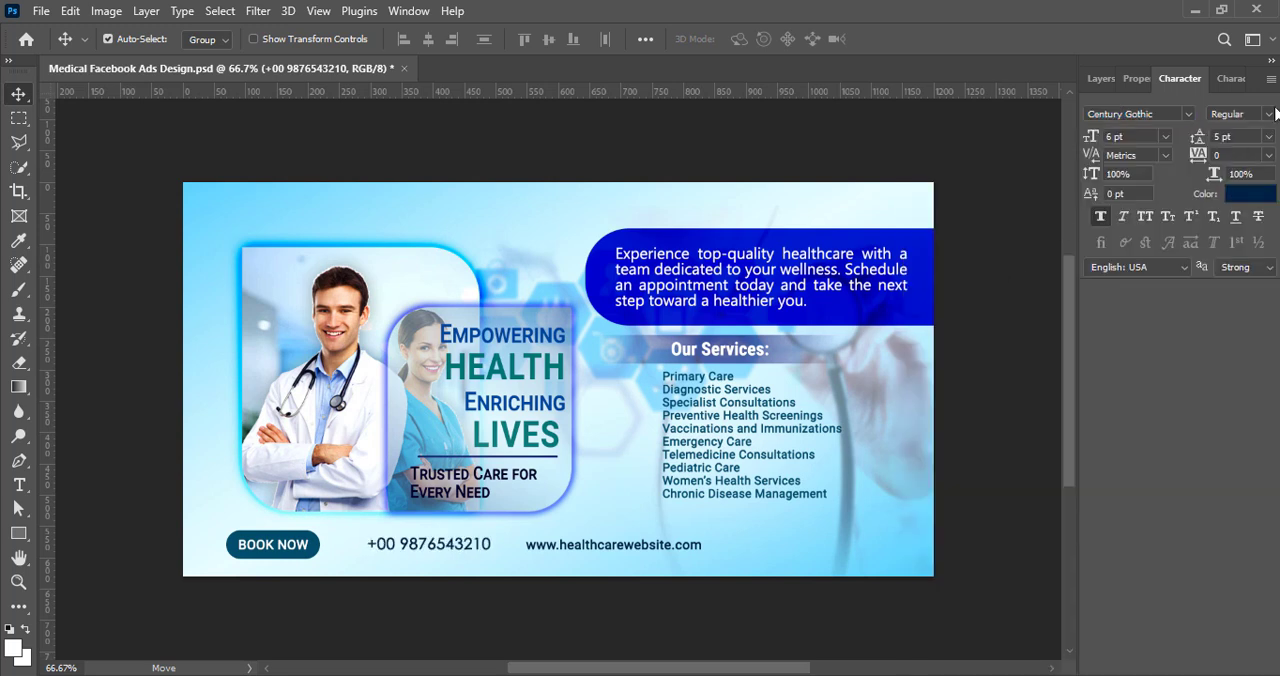
left_click(1250, 114)
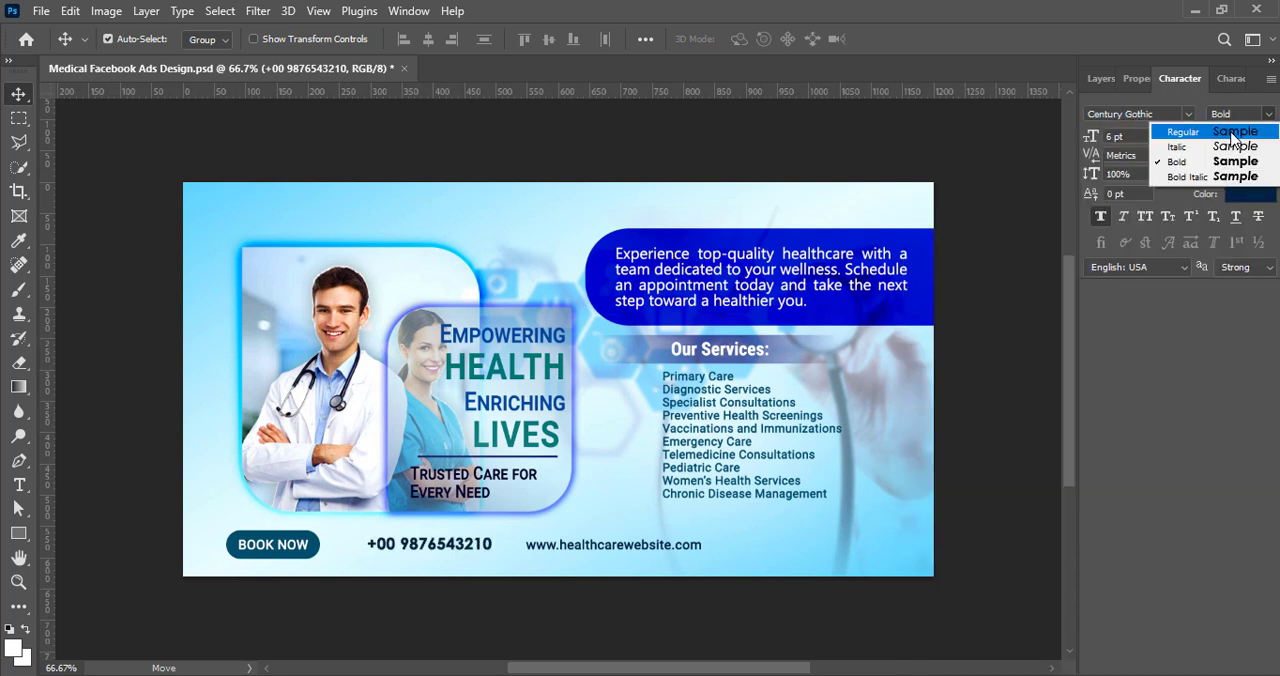
left_click(1195, 129)
left_click(1094, 217)
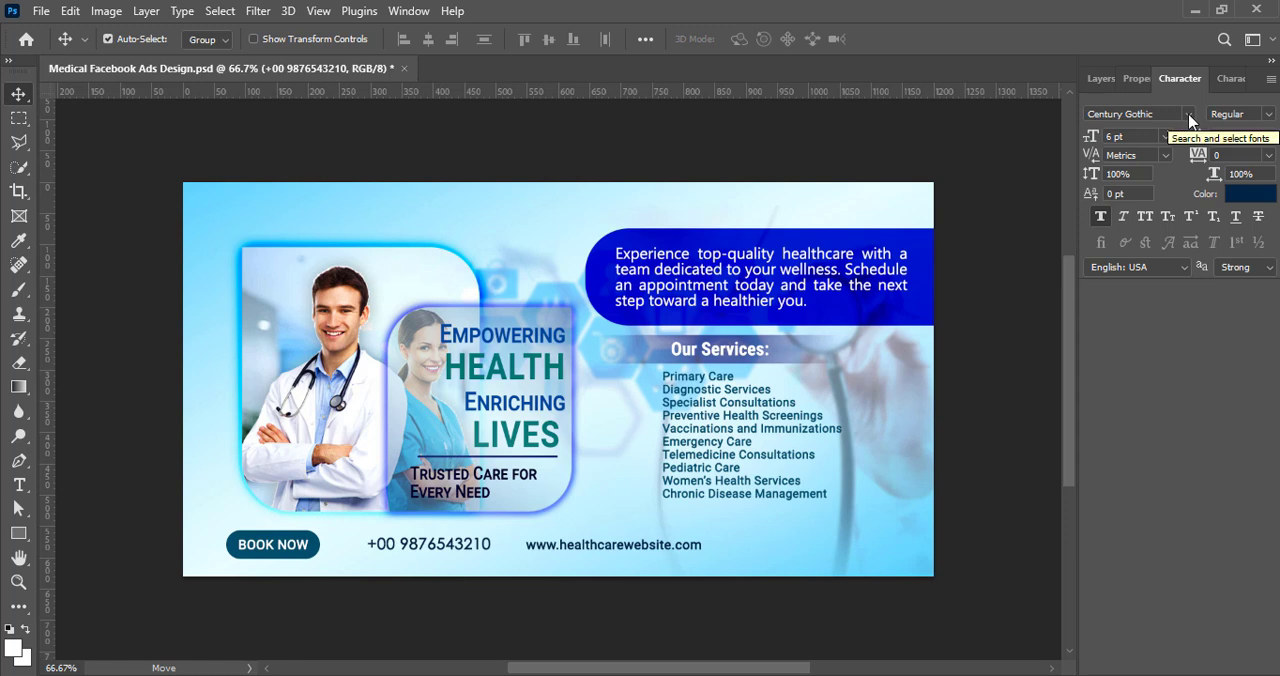
Step: Set the phone number text to Franklin Gothic Medium Cond with a tracking of 25
left_click(1190, 116)
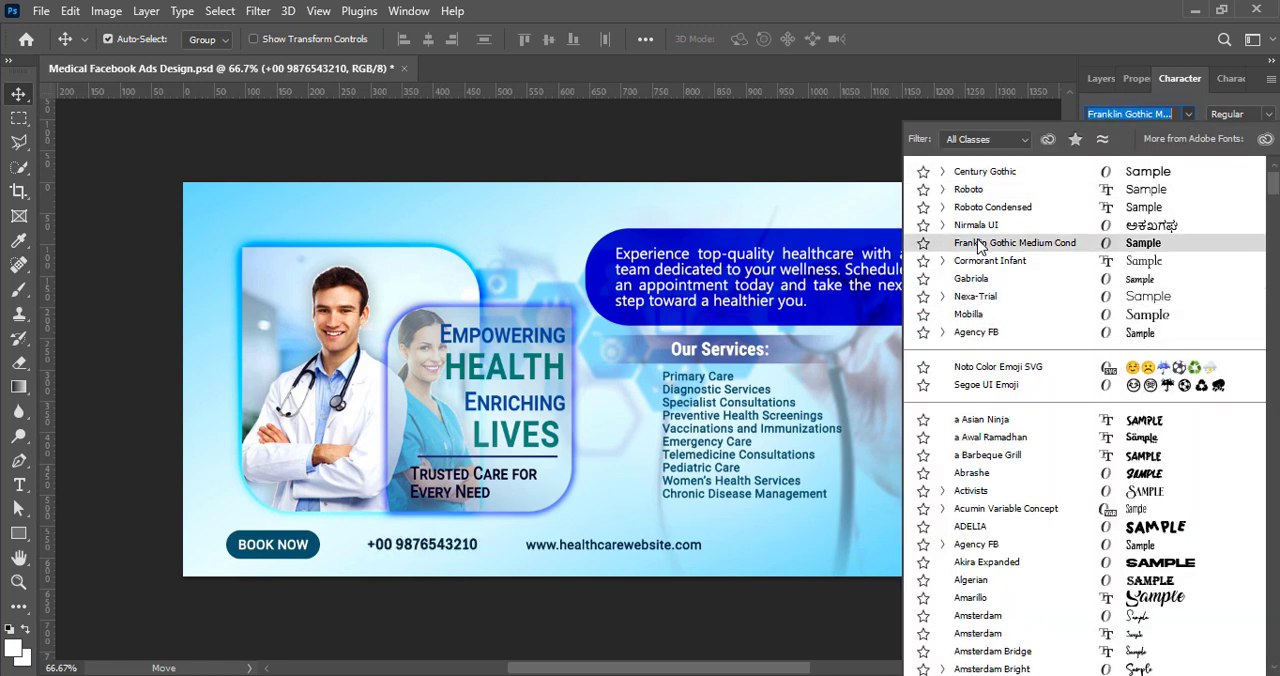
left_click(979, 244)
left_click(1268, 155)
left_click(1238, 336)
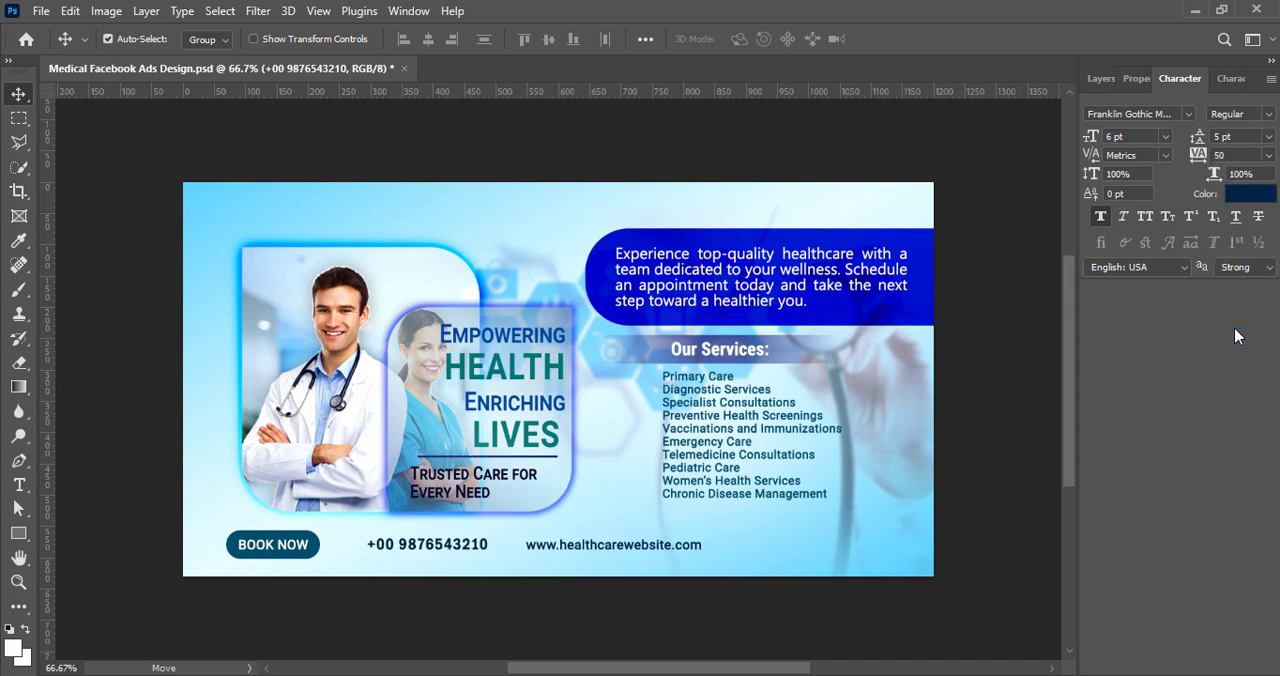
left_click(1268, 155)
left_click(1238, 323)
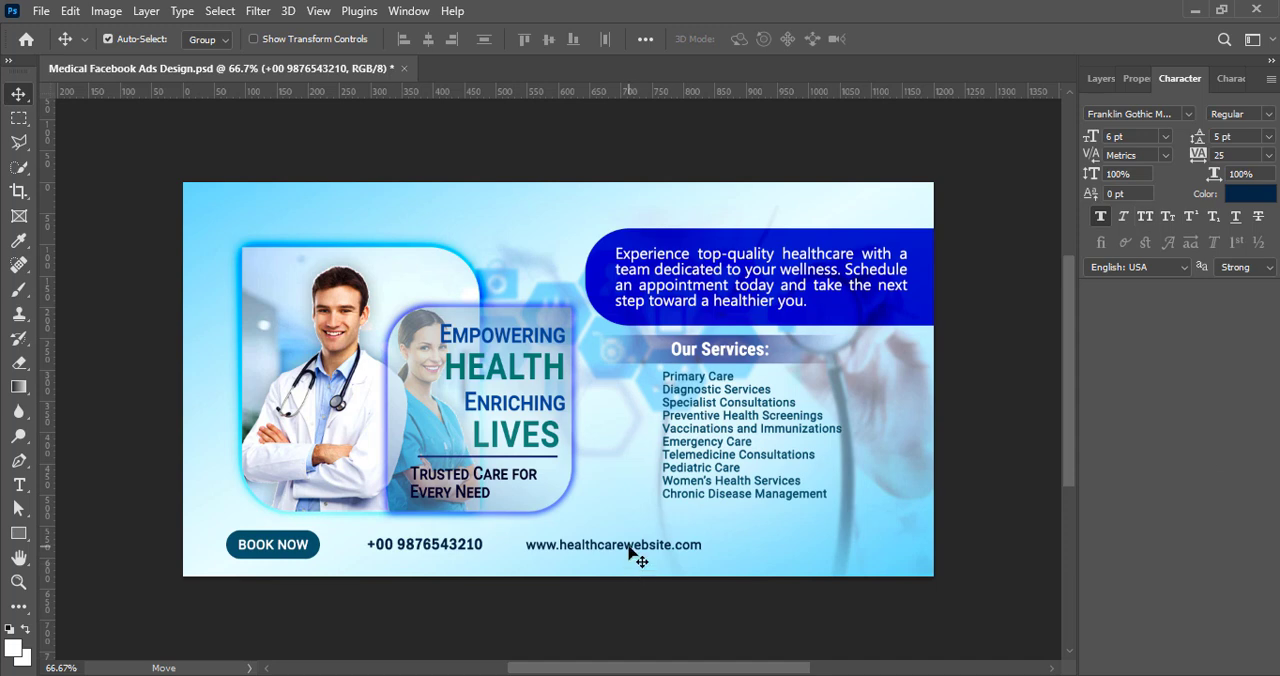
Step: Shift the website address text slightly to the right and enable a white Drop Shadow on its layer
left_click(1101, 78)
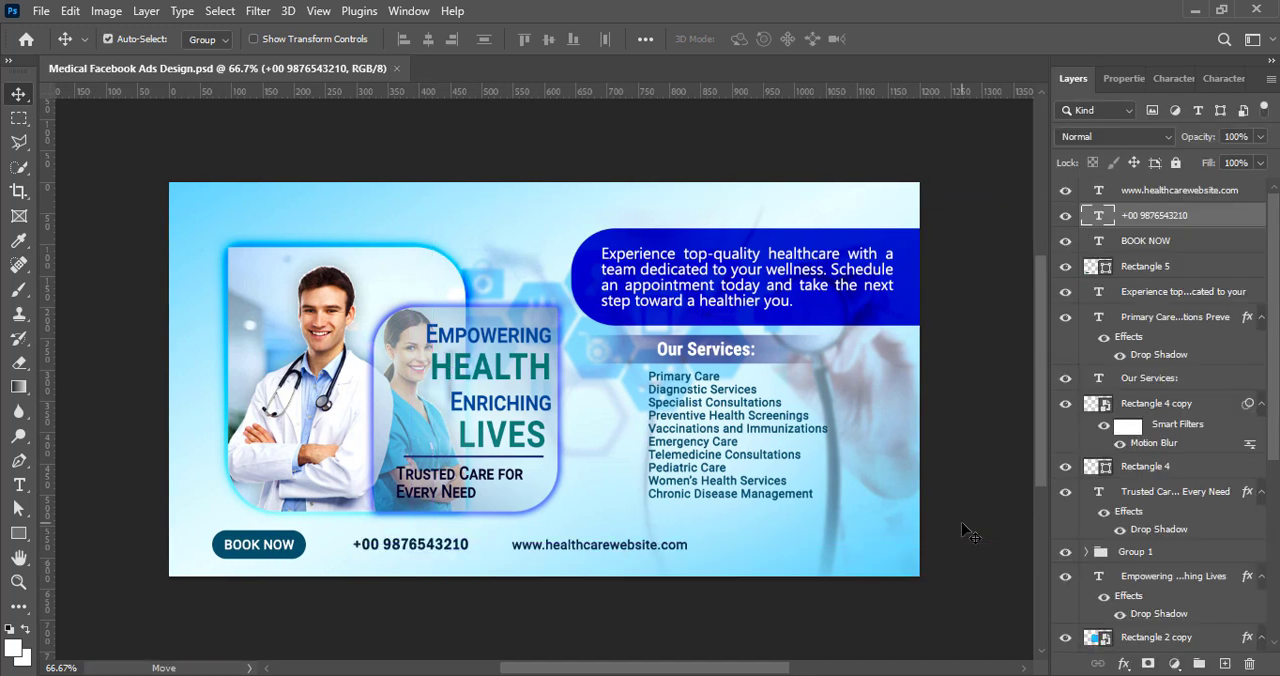
left_click_drag(600, 547, 618, 548)
right_click(1089, 192)
left_click(1091, 207)
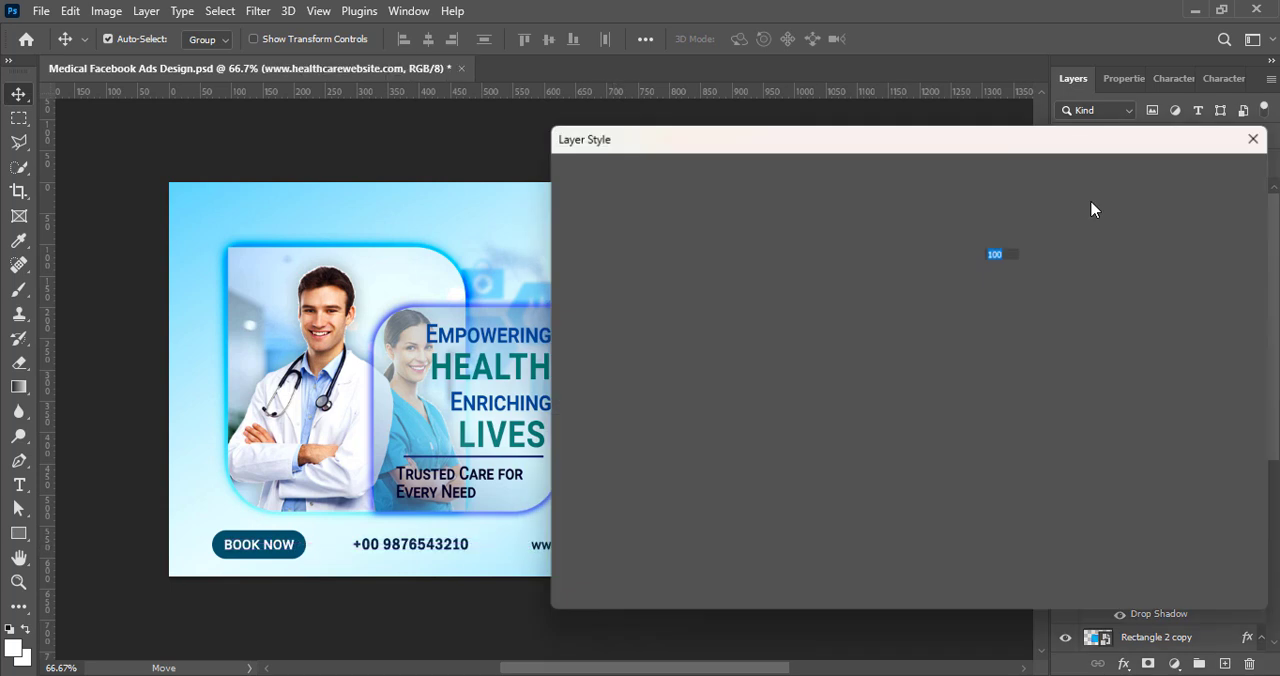
left_click_drag(1040, 137, 1277, 137)
left_click(903, 521)
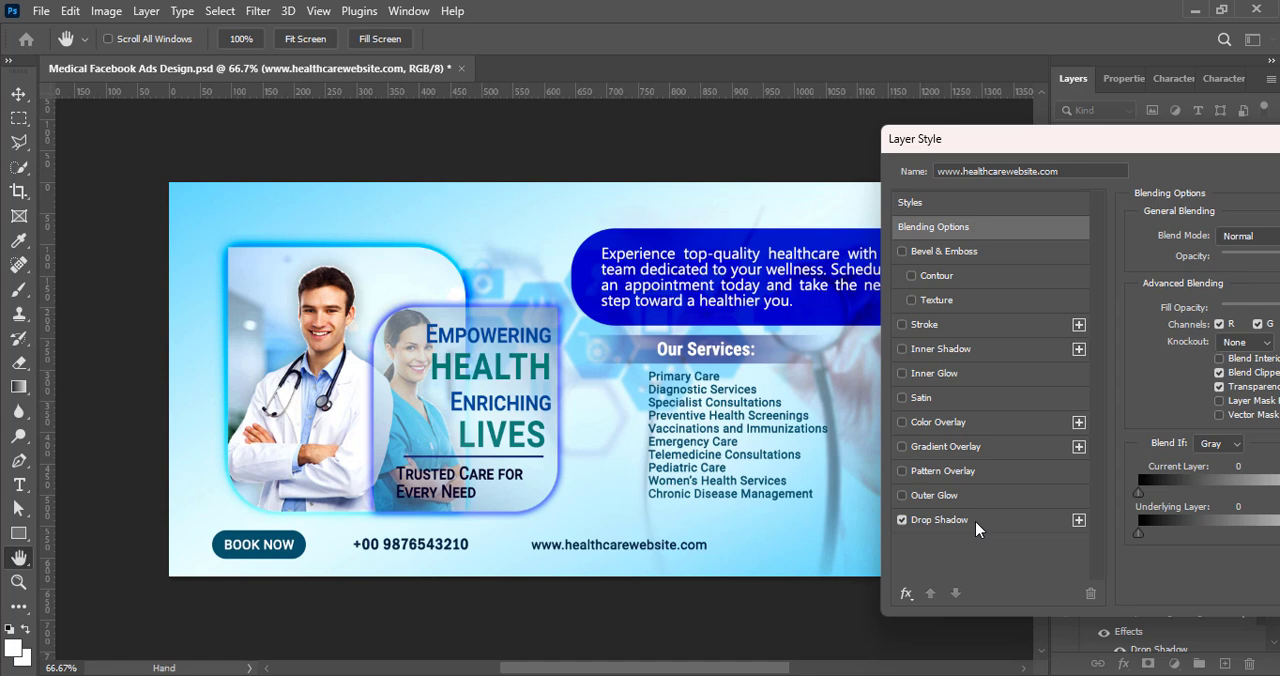
left_click(978, 525)
left_click_drag(1192, 152, 1095, 157)
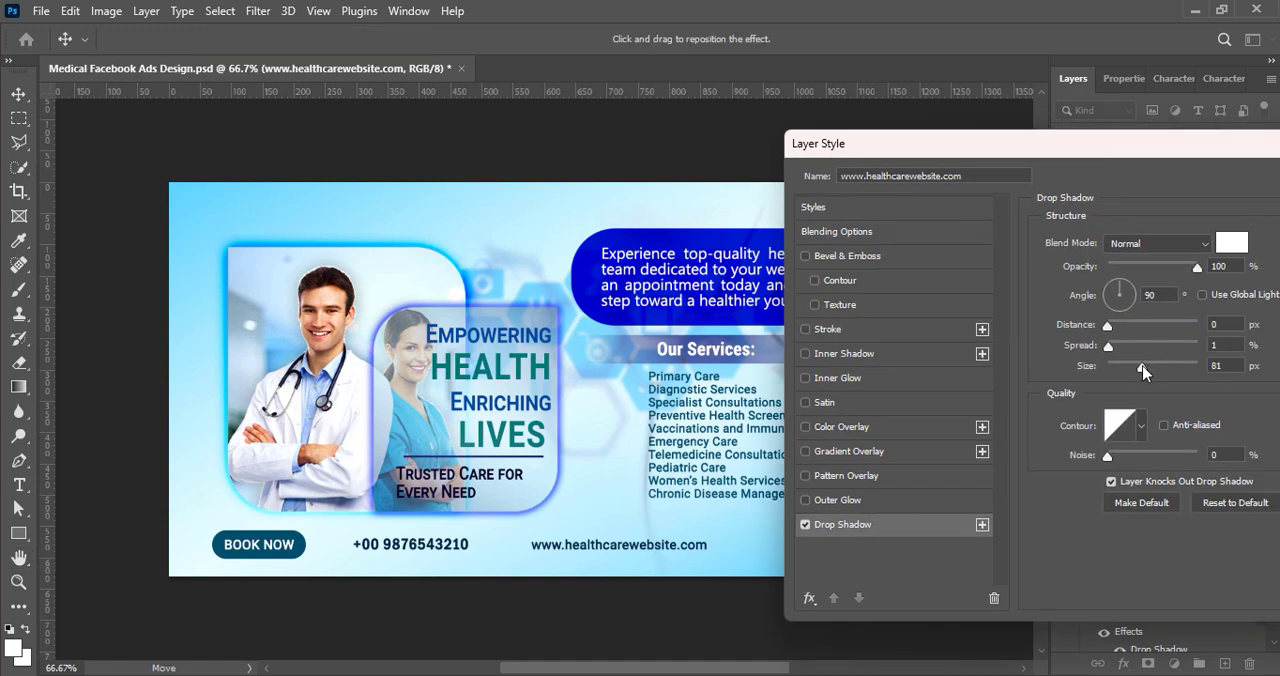
Step: Set the website address shadow's spread to 9%, adjust its size, apply the effect, and save the document
left_click(1117, 346)
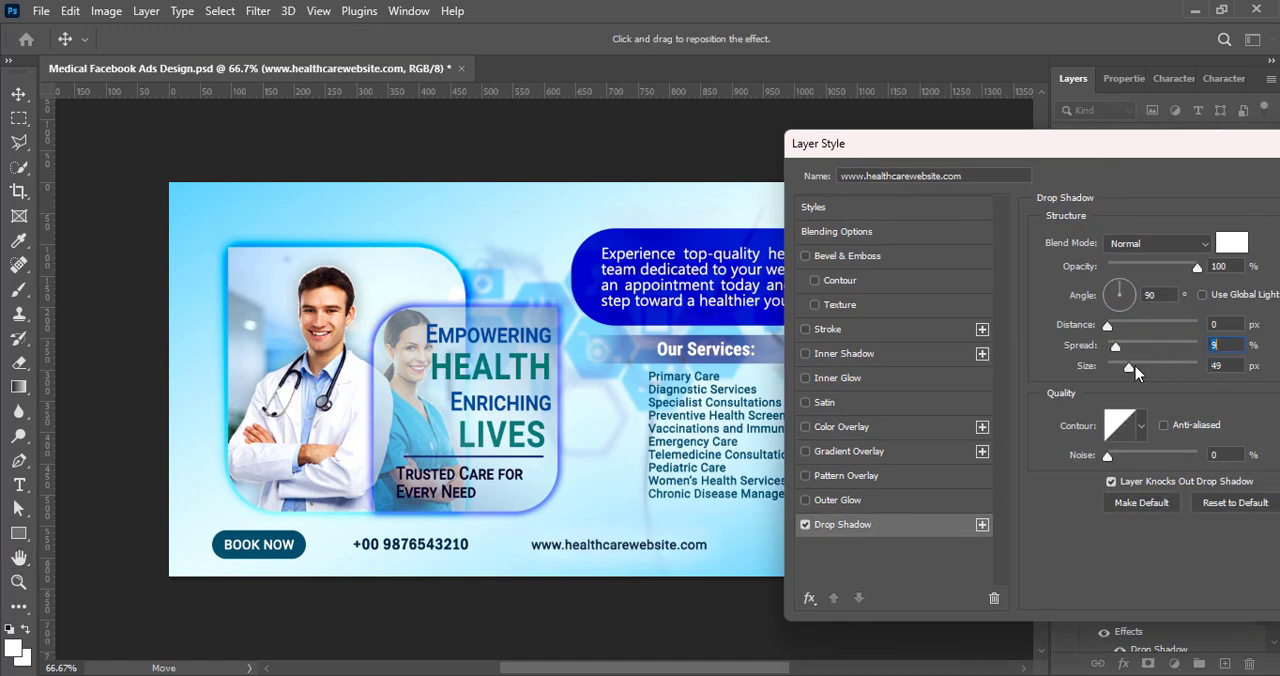
left_click_drag(1128, 368, 1153, 368)
left_click_drag(1199, 148, 1036, 168)
left_click(1262, 200)
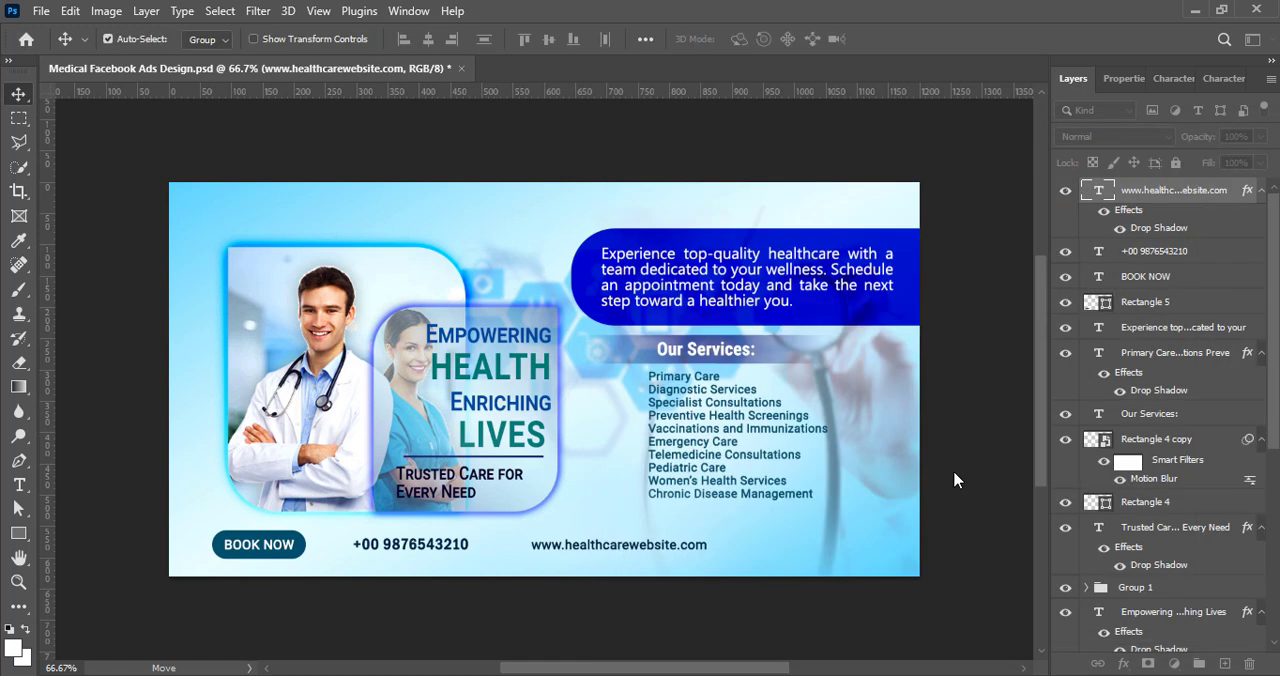
key("ctrl+s")
key("ctrl+t")
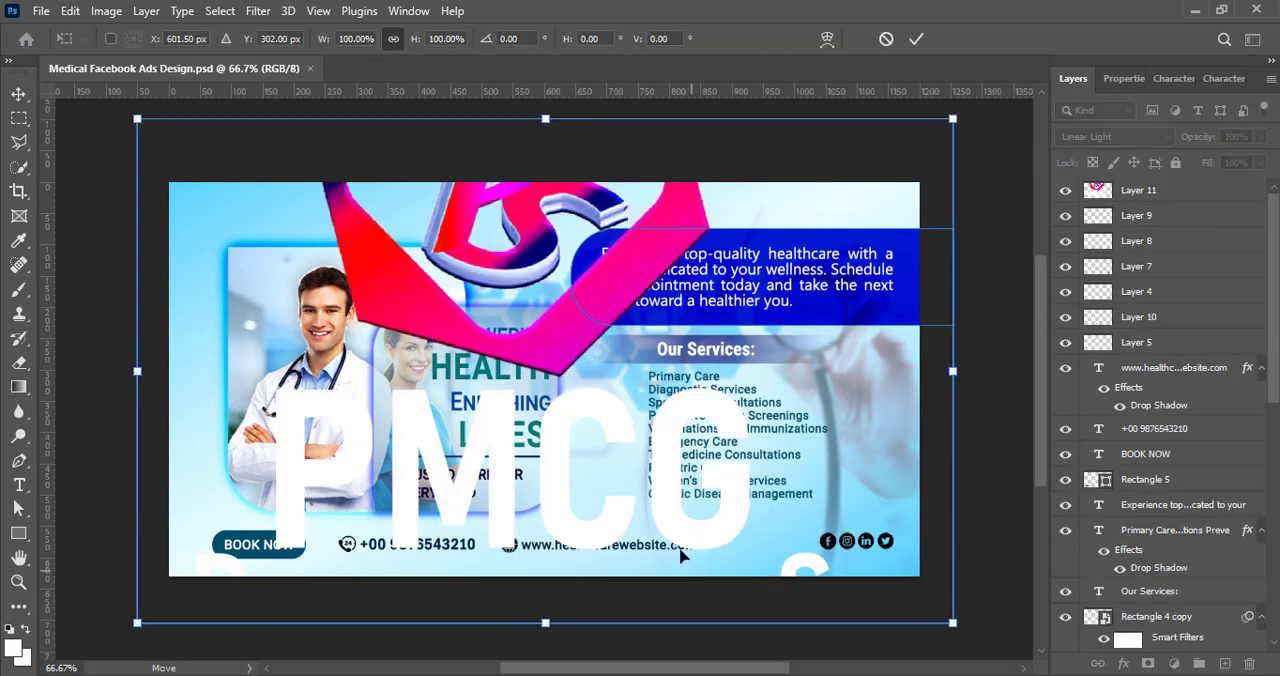
left_click_drag(960, 375, 352, 376)
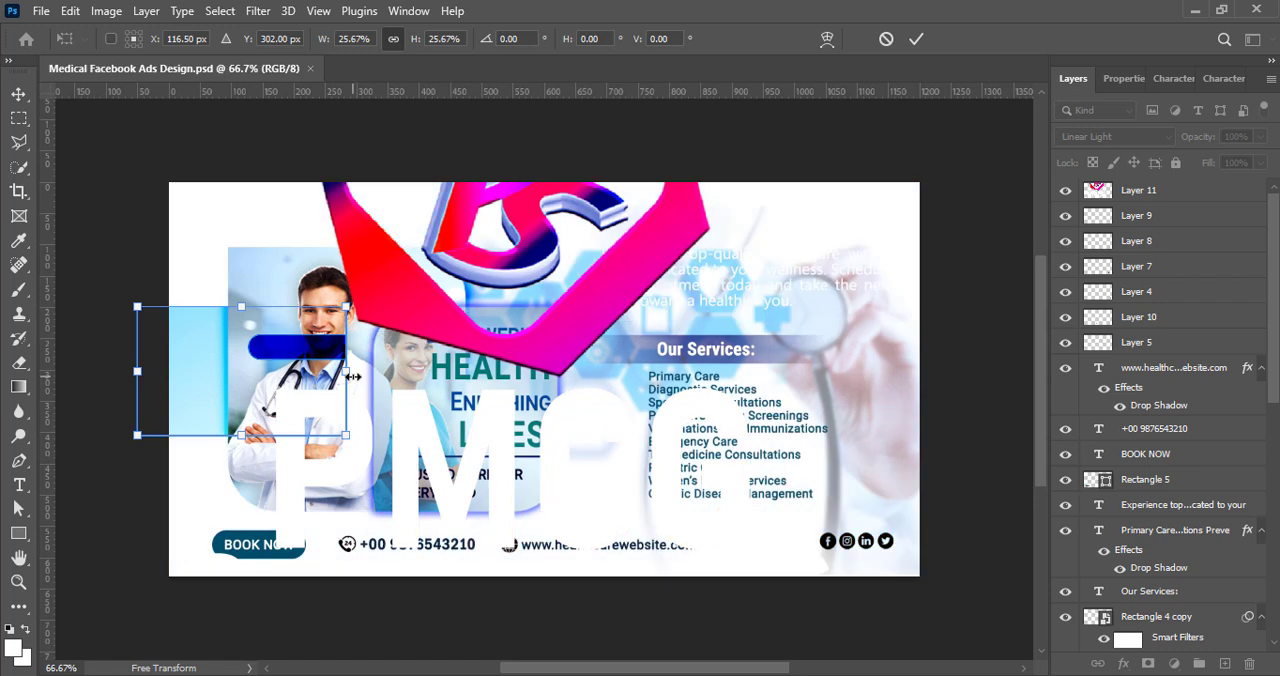
key("ctrl+z")
left_click(886, 38)
Step: Scale the oversized PMCG logo on Layer 11 down to a small mark in the ad's upper-left corner
left_click(1138, 190)
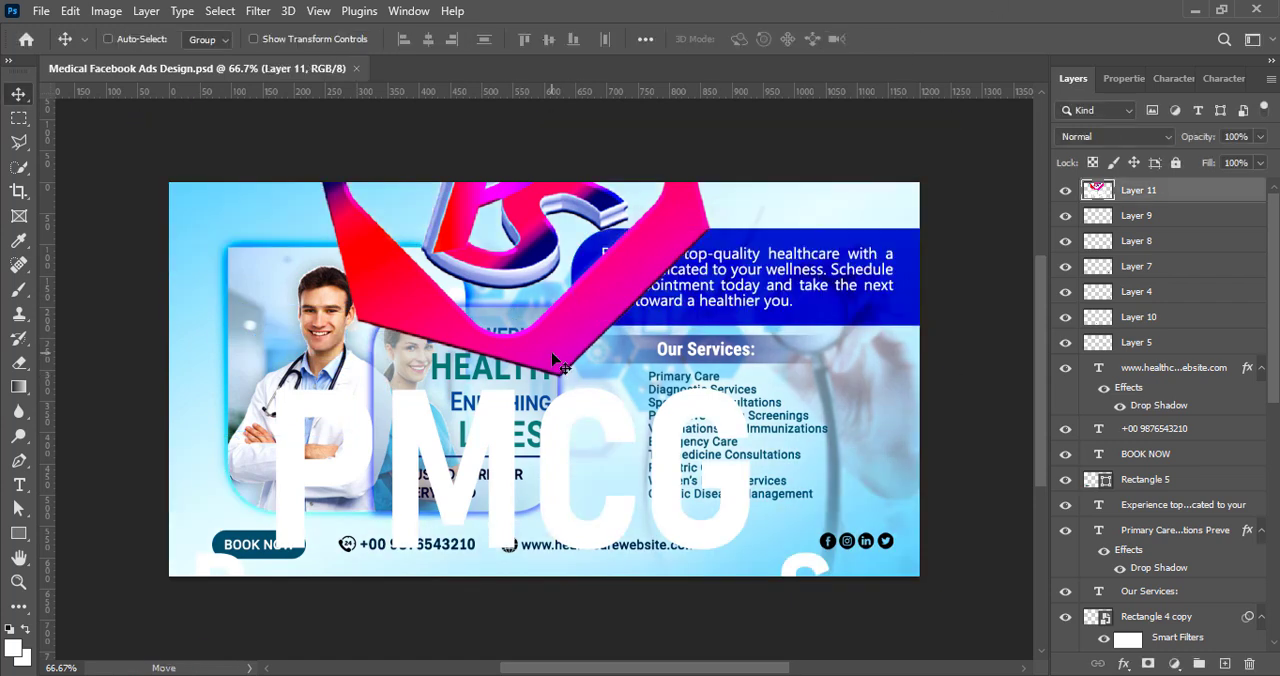
key("ctrl+t")
left_click_drag(909, 640, 214, 238)
left_click(929, 38)
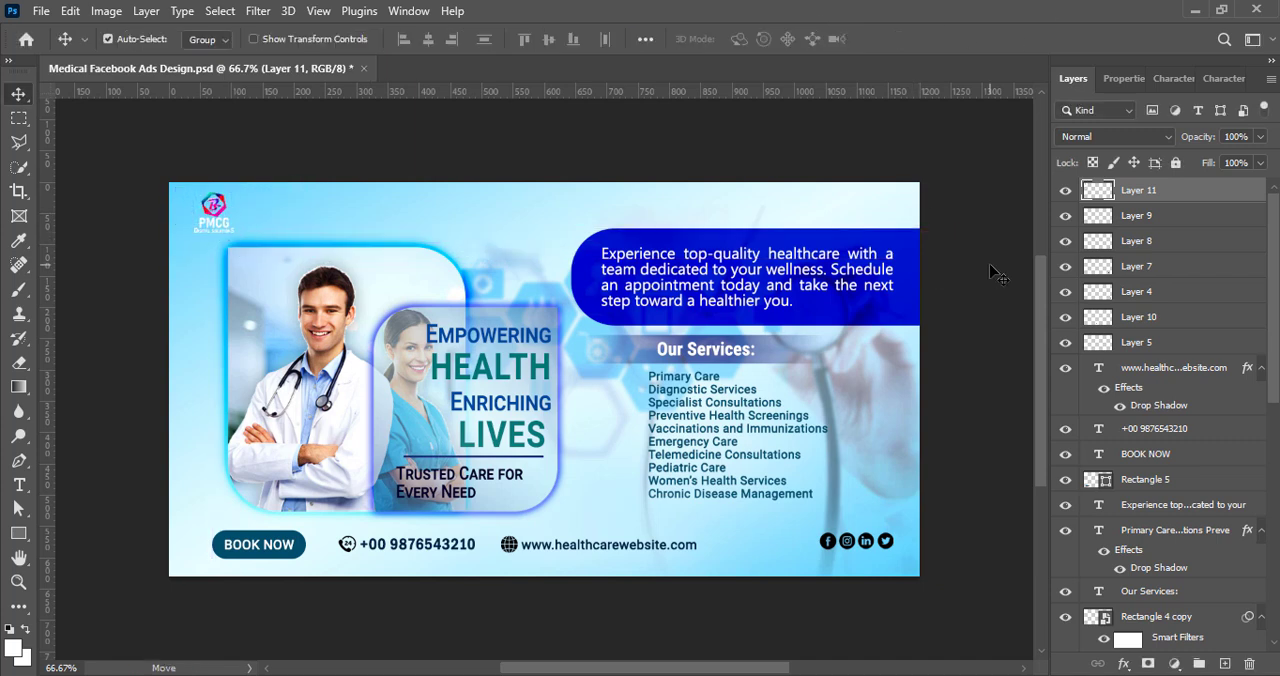
Step: Add a Color Overlay of #003e55 to the PMCG logo on Layer 11
right_click(1105, 198)
left_click(1110, 204)
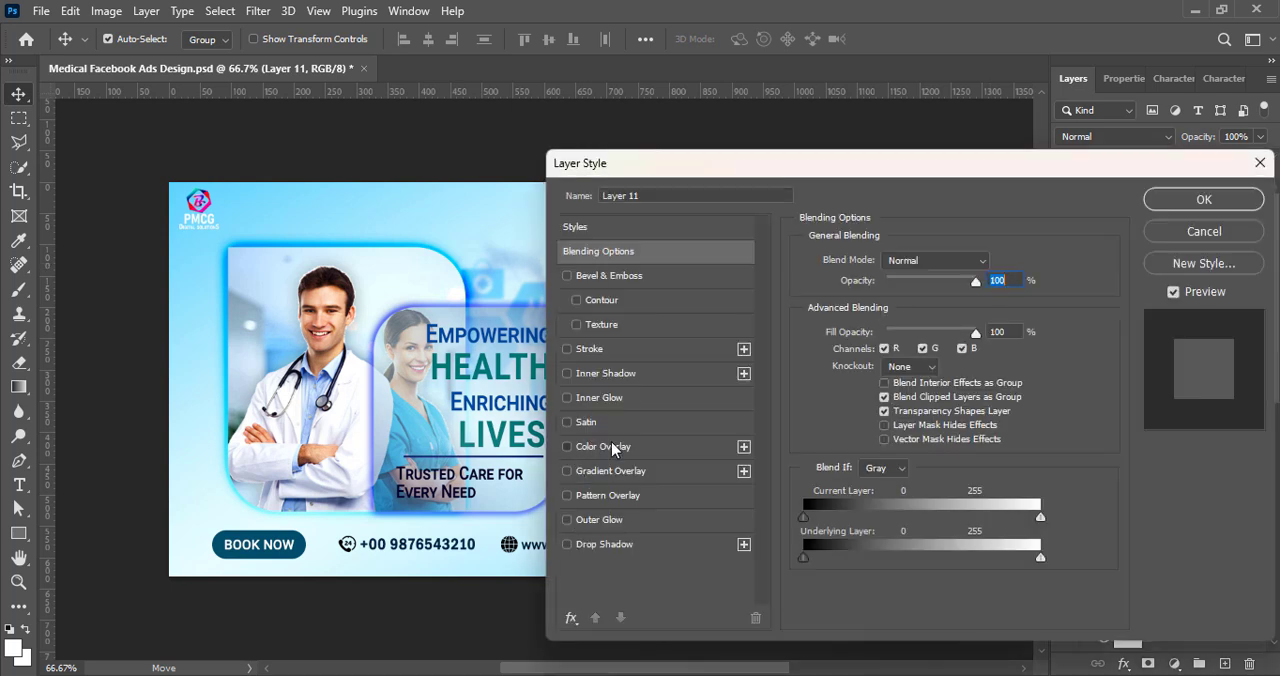
left_click(611, 445)
left_click(1008, 268)
type("00455f")
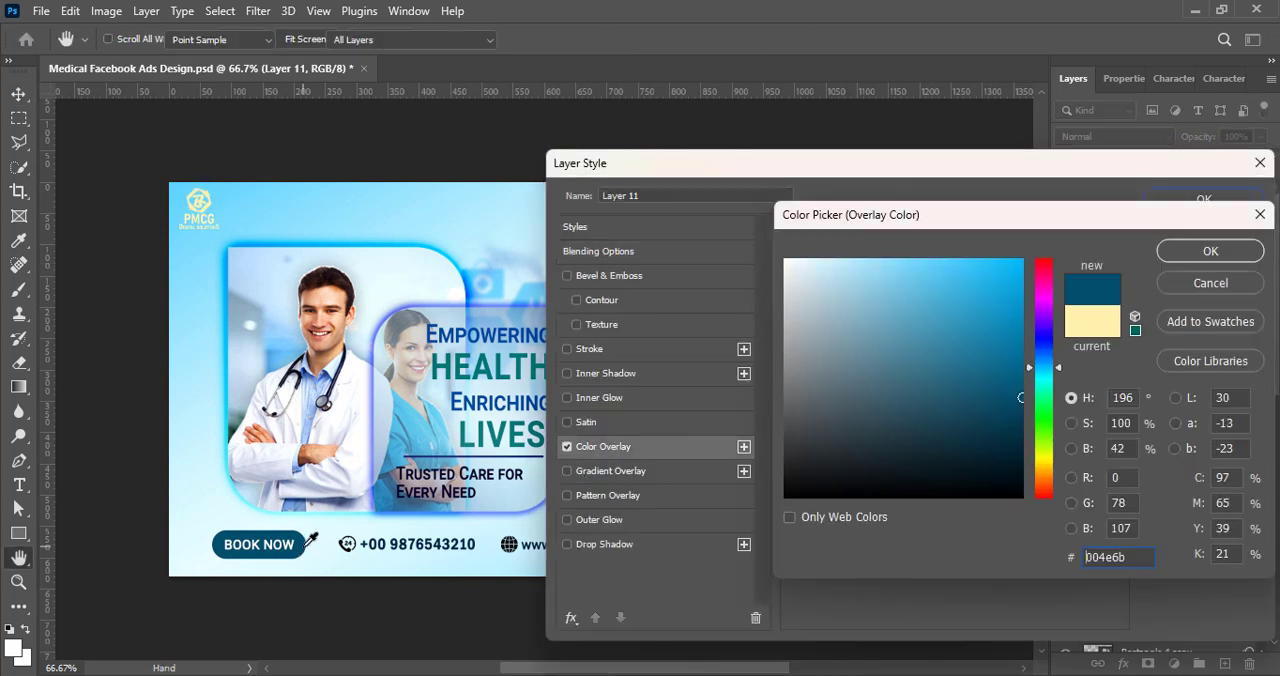
left_click(1228, 255)
Step: Give the PMCG logo a white Drop Shadow with 19% spread and 109 px size, and apply the layer style
left_click(567, 545)
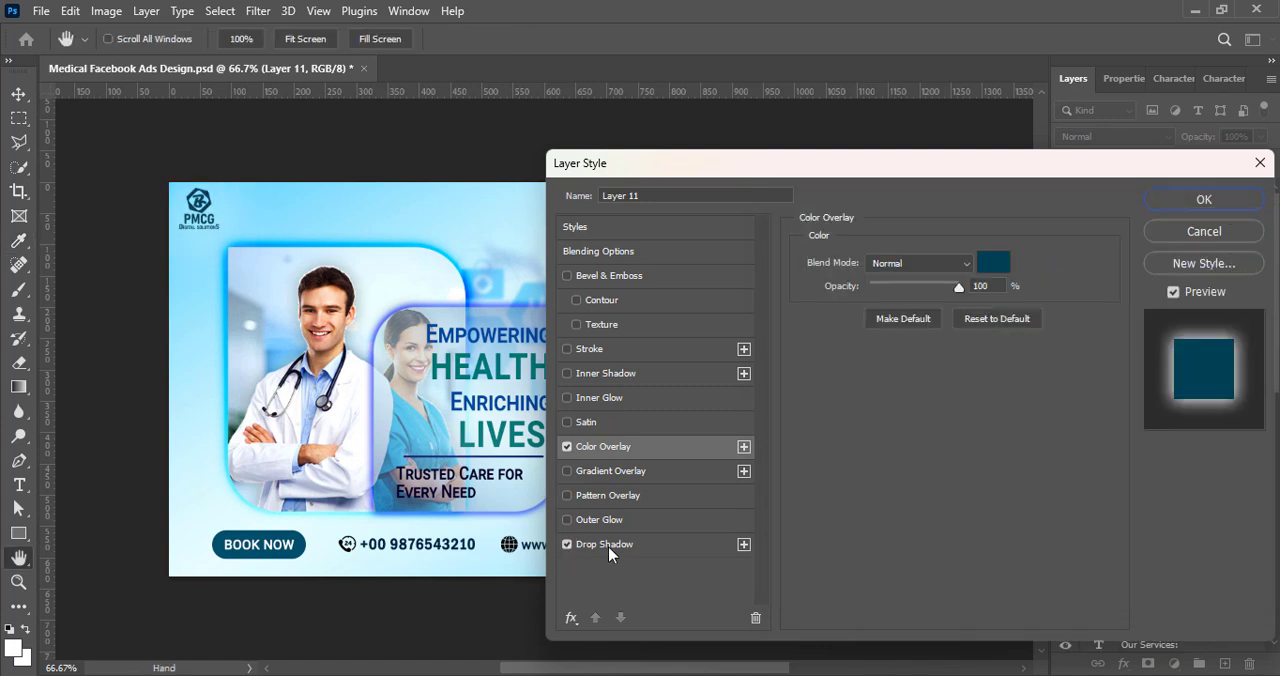
left_click(608, 546)
left_click_drag(877, 367, 914, 387)
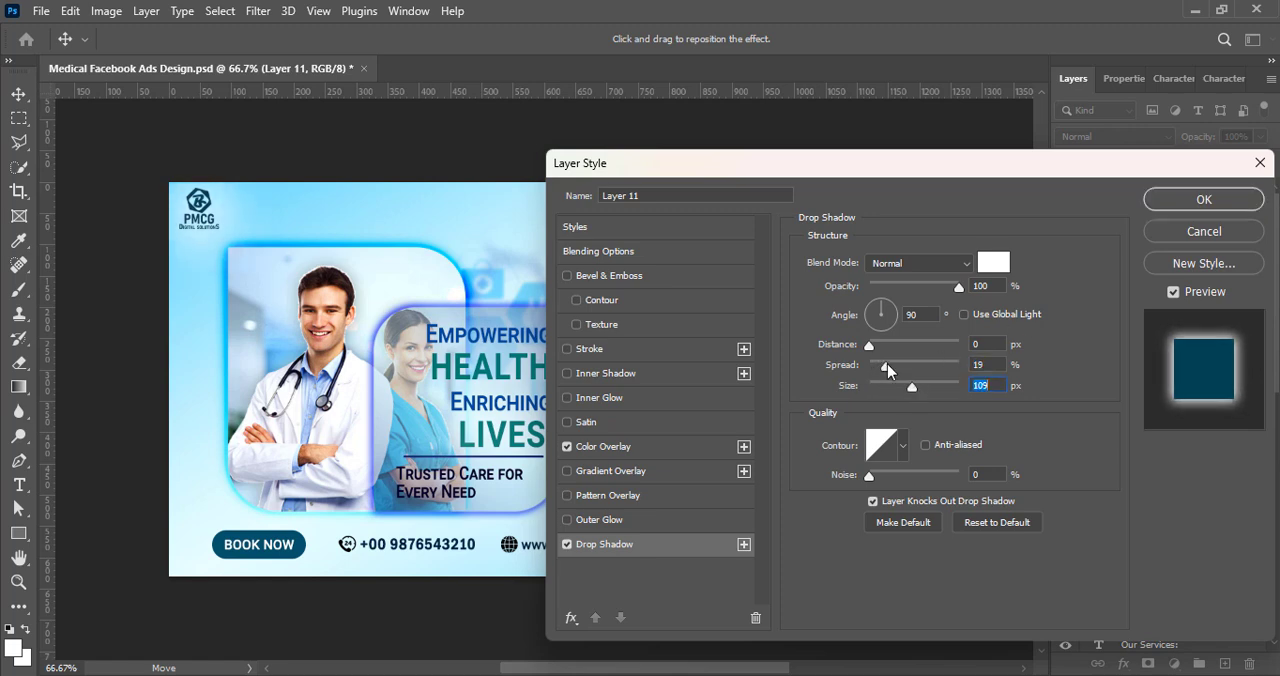
left_click(1228, 196)
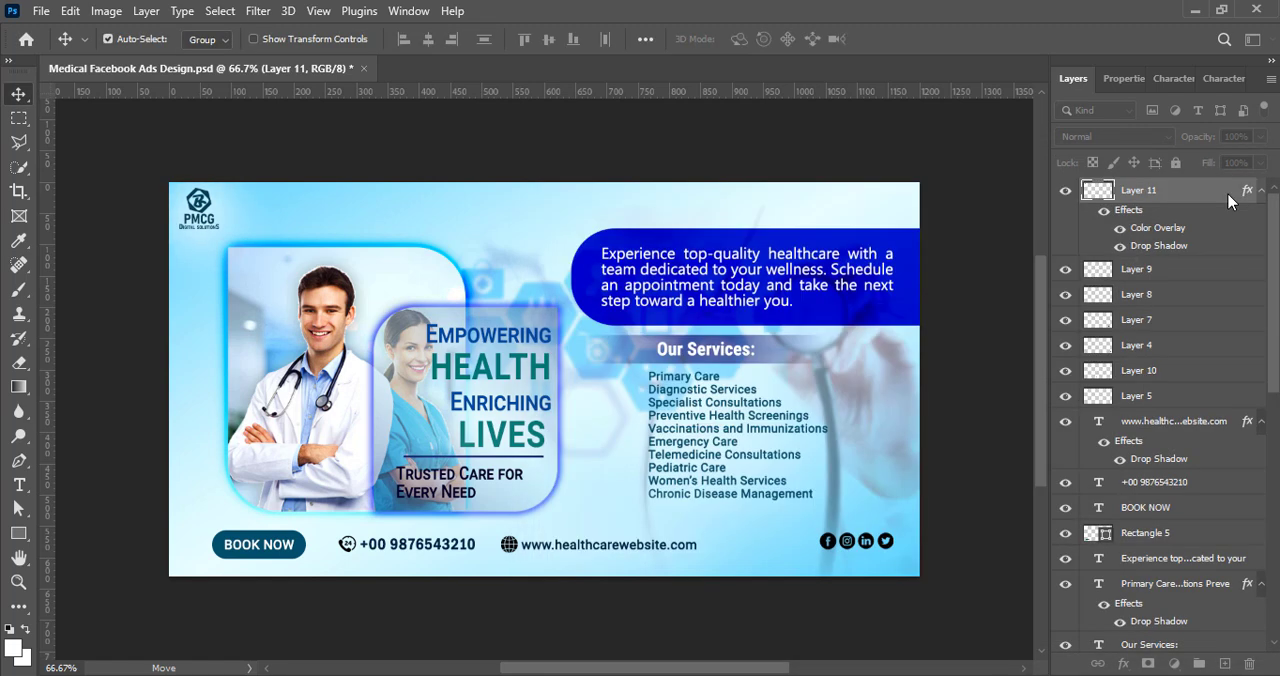
left_click(985, 358)
Step: Add a new layer and choose the Checkmark from the Legacy Default Shapes for the Custom Shape tool
scroll(760, 420, "up", 5)
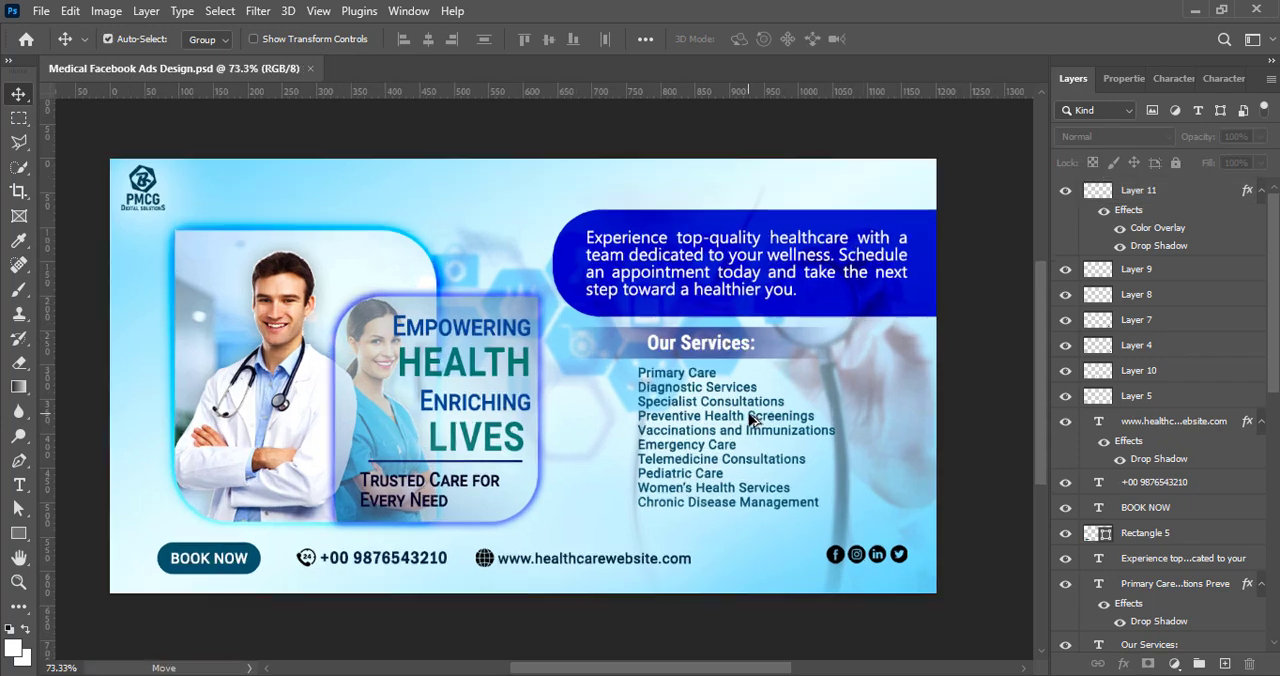
left_click(1224, 664)
left_click(19, 533)
left_click(93, 629)
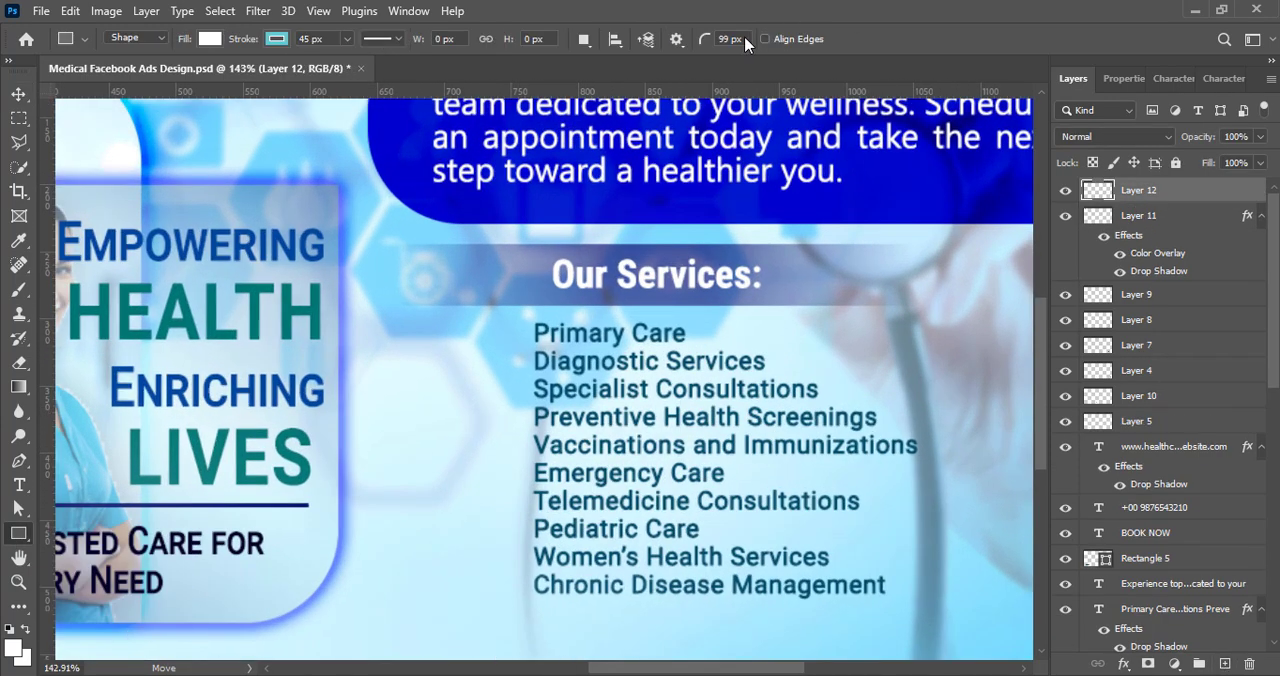
left_click(743, 38)
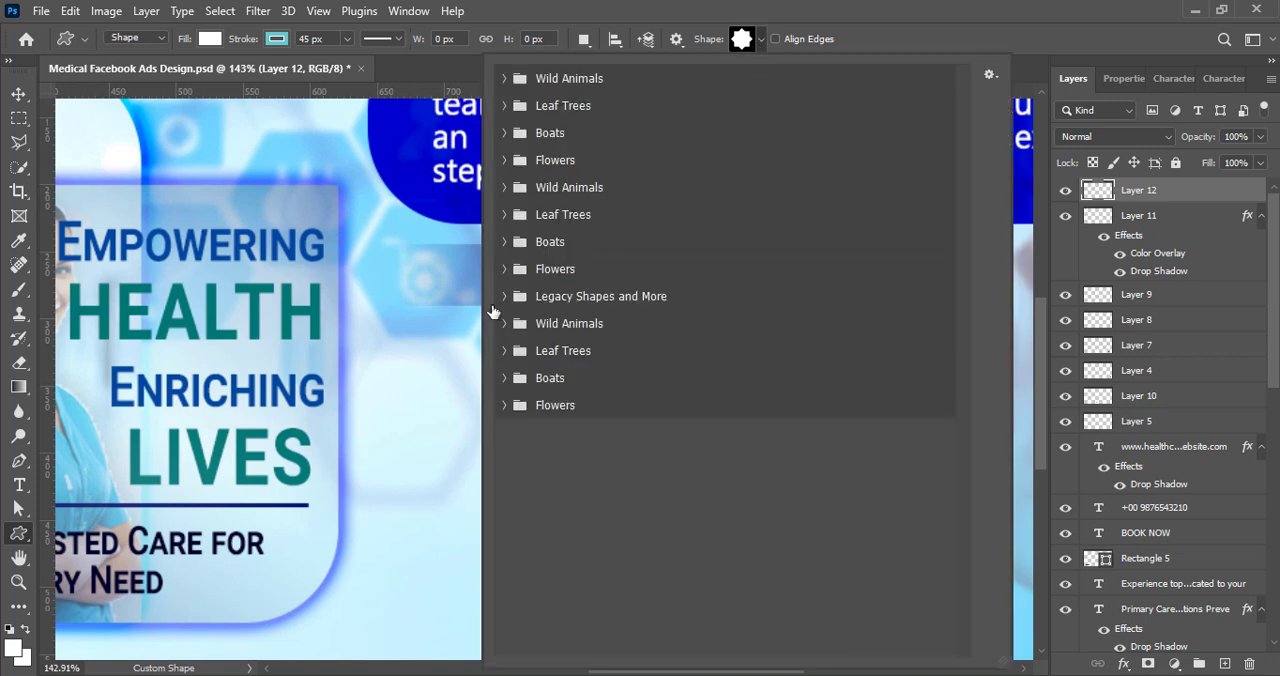
left_click(504, 296)
left_click(523, 351)
left_click(541, 378)
scroll(574, 508, "down", 3)
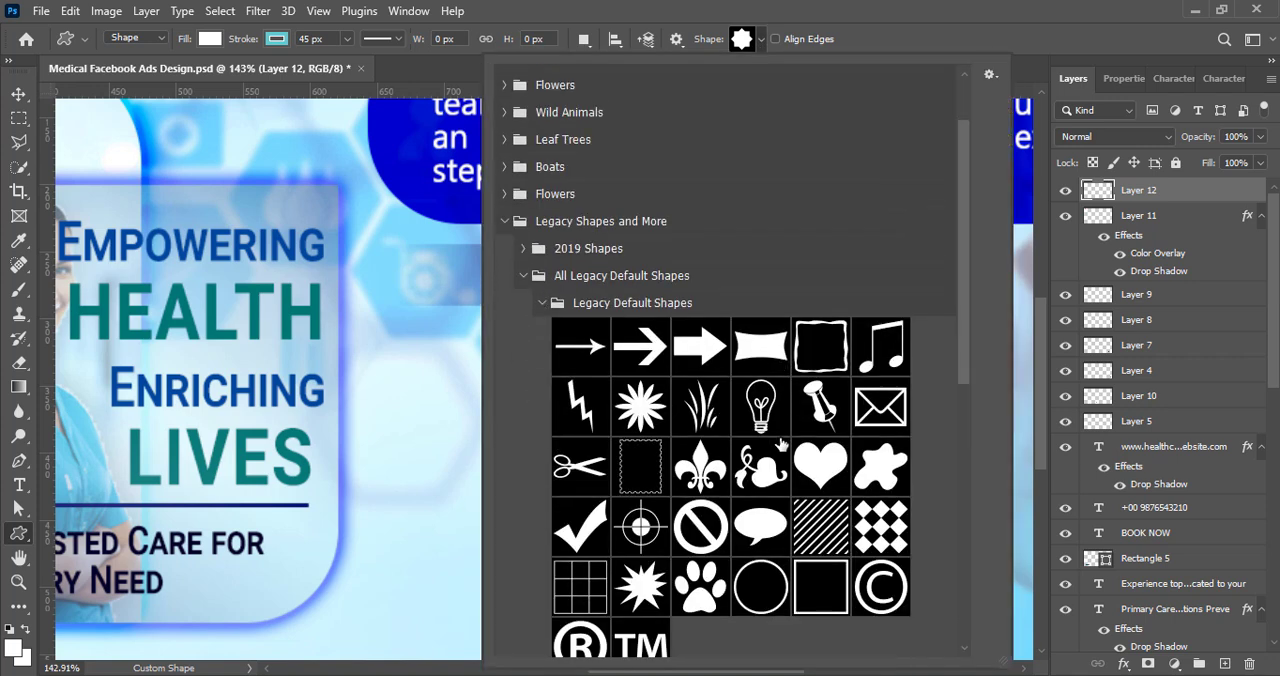
left_click(574, 507)
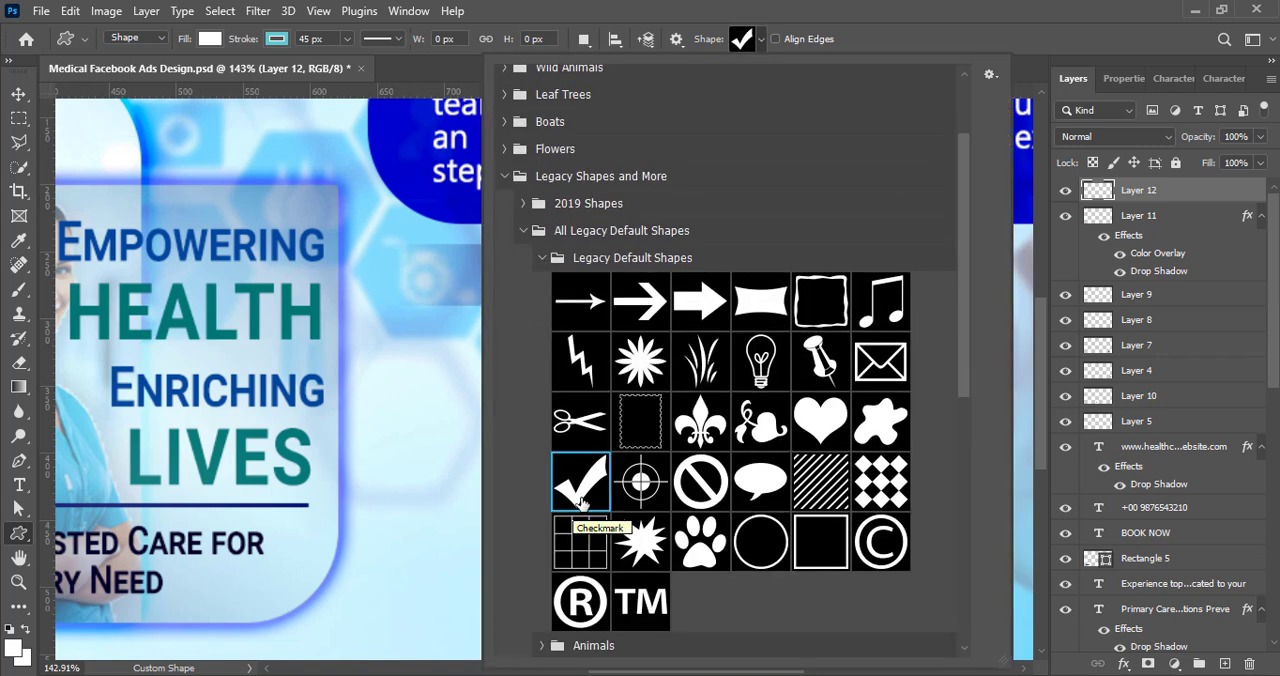
Step: Switch the custom shape to the checked box in the Symbols set of the legacy shapes
left_click(542, 259)
scroll(592, 528, "down", 1)
left_click(543, 609)
scroll(754, 510, "down", 2)
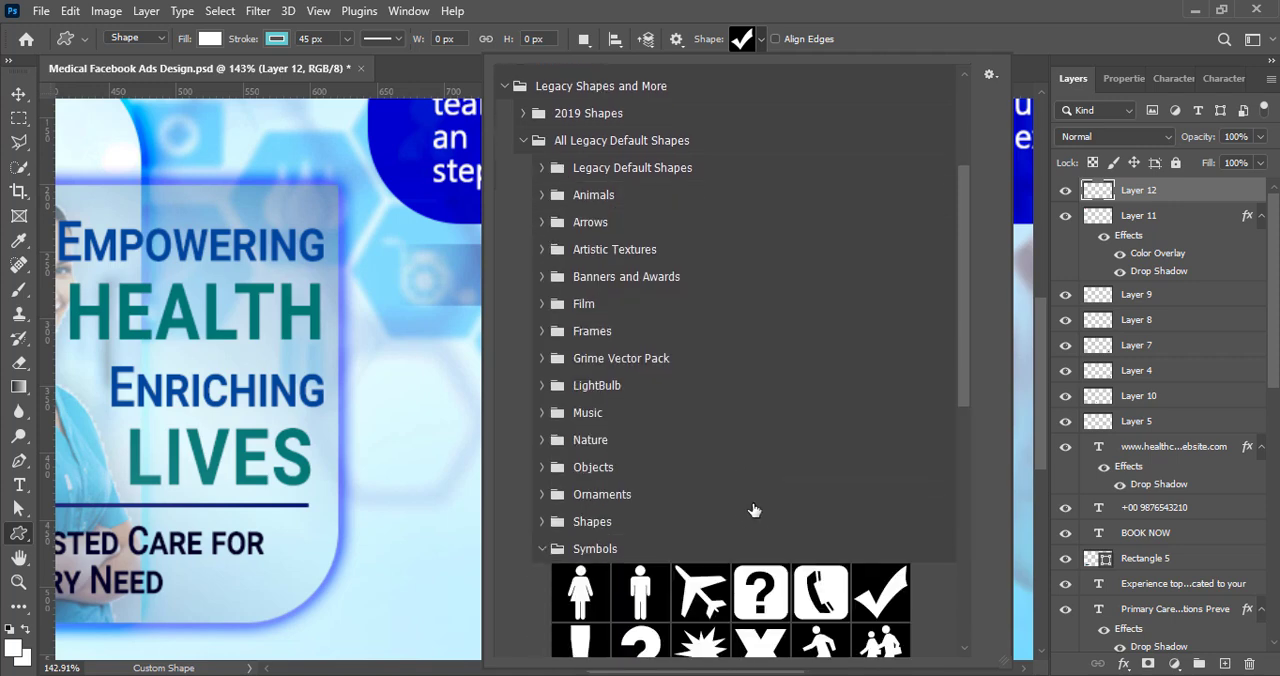
scroll(754, 510, "down", 5)
left_click(789, 539)
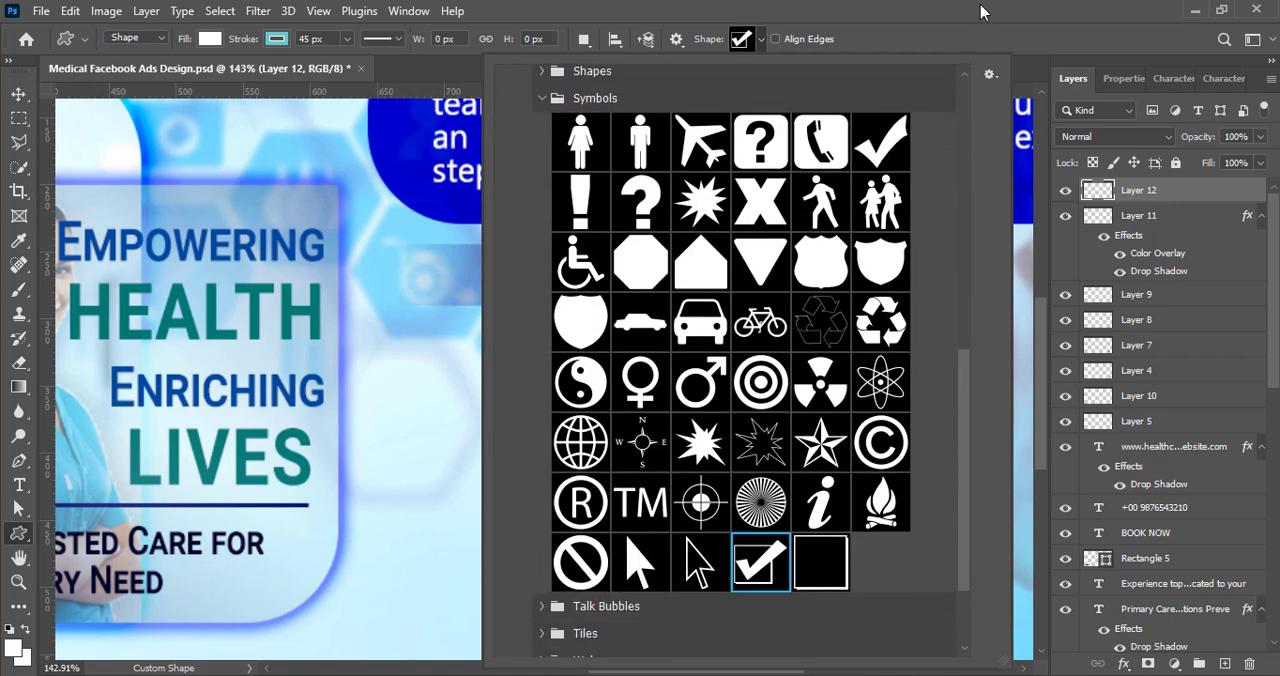
left_click(981, 7)
Step: Draw a checked box about 16 by 13 px in front of "Primary Care" and remove its stroke
left_click_drag(494, 322, 517, 341)
left_click(1120, 301)
left_click(1029, 340)
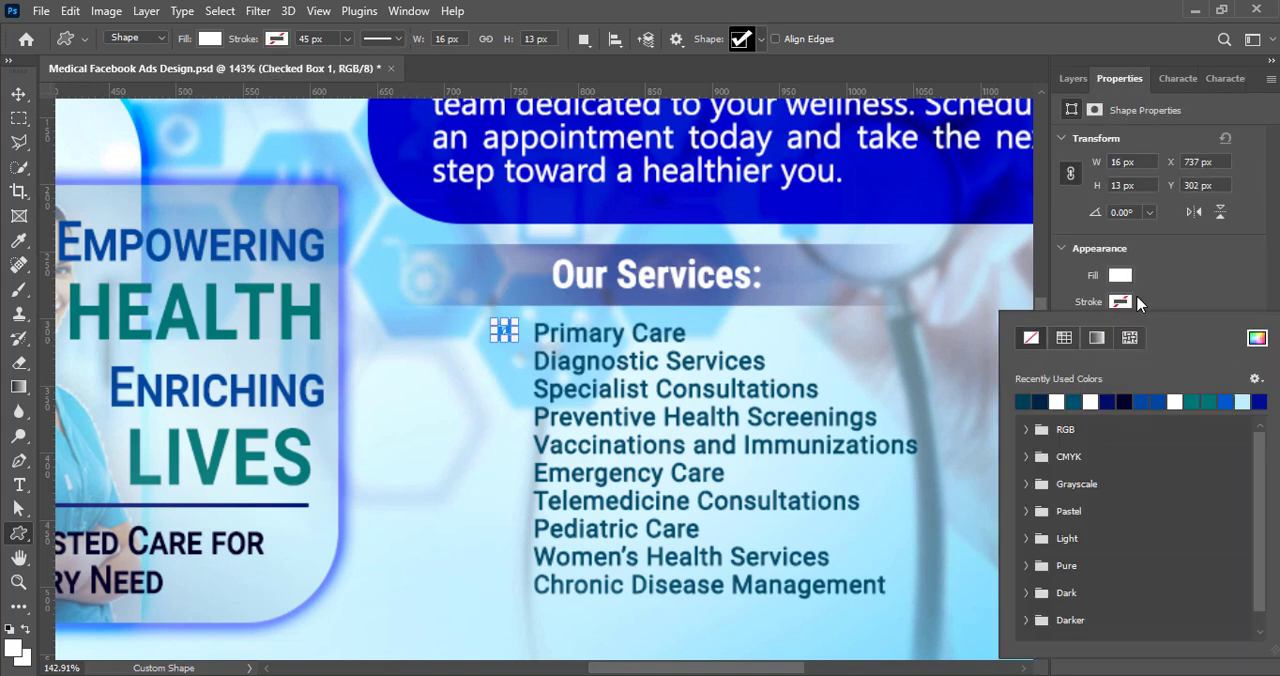
left_click(1120, 301)
Step: Fill the checked box with a dark navy from the recently used colors and save the document
left_click(1120, 276)
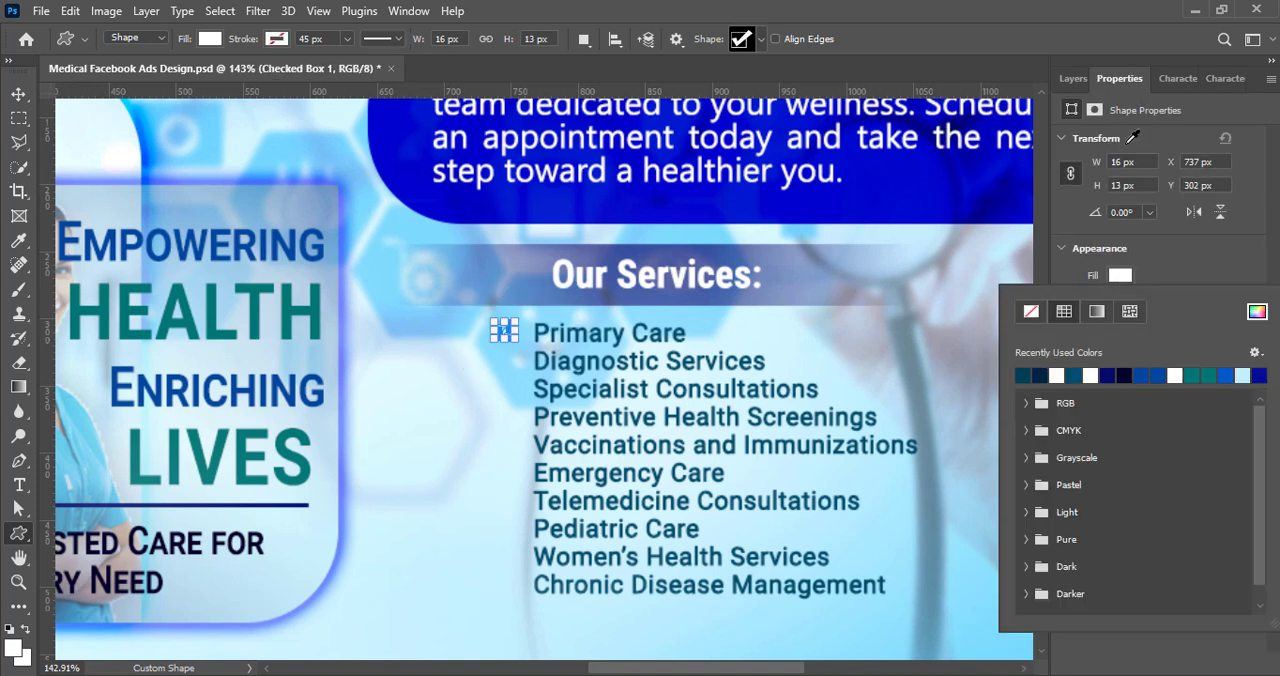
left_click(1022, 375)
key("v")
key("ctrl+s")
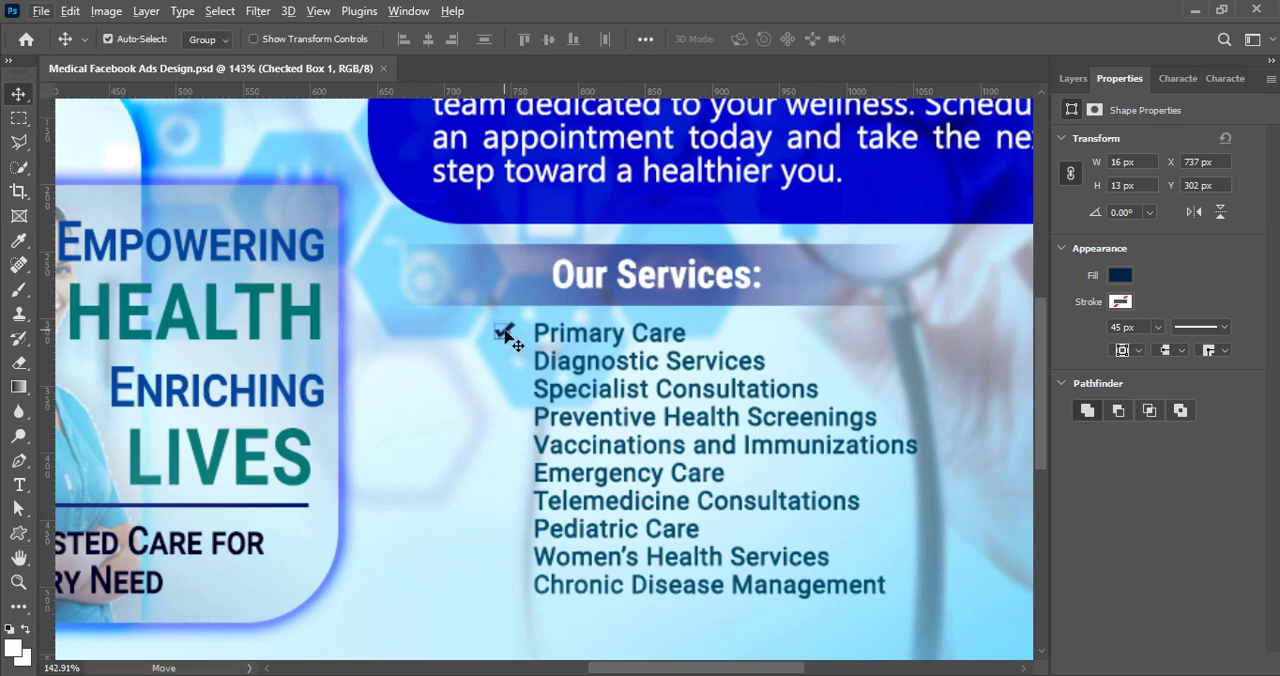
Step: Enlarge the checked box to about 18.6 by 15.1 px and copy it beside each service down to "Telemedicine Consultations"
key("ctrl+t")
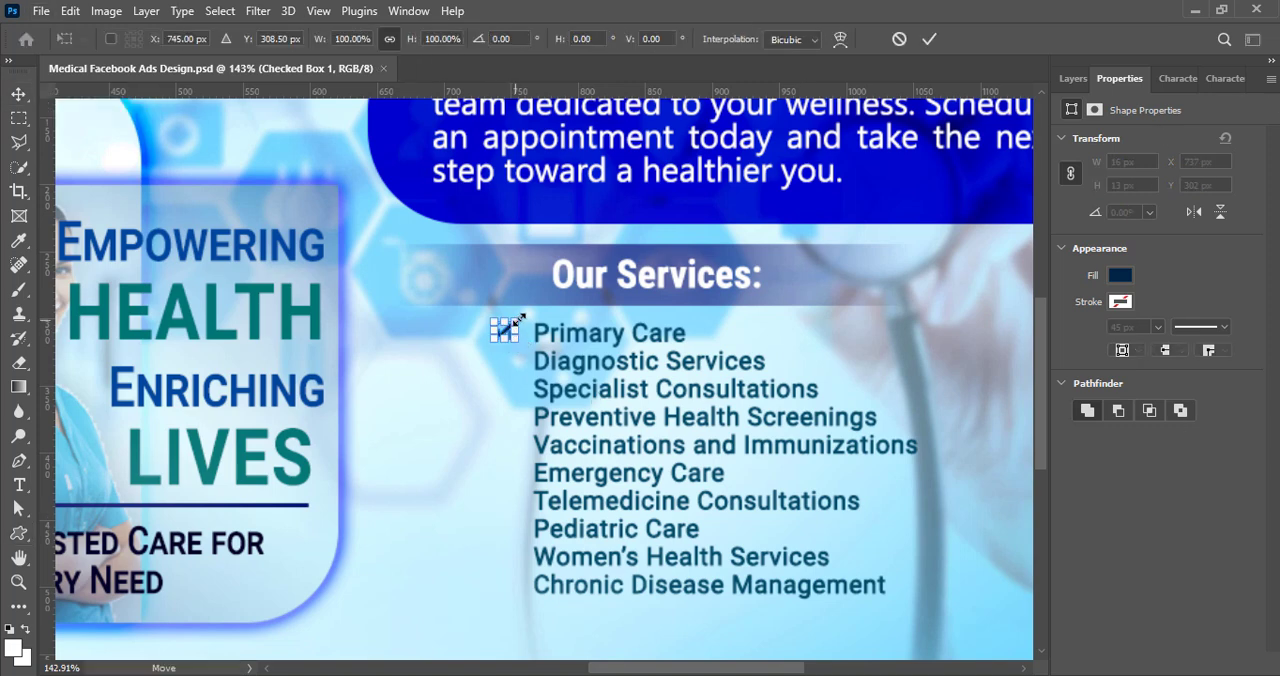
left_click_drag(514, 323, 507, 525)
left_click(930, 38)
key("ctrl+z")
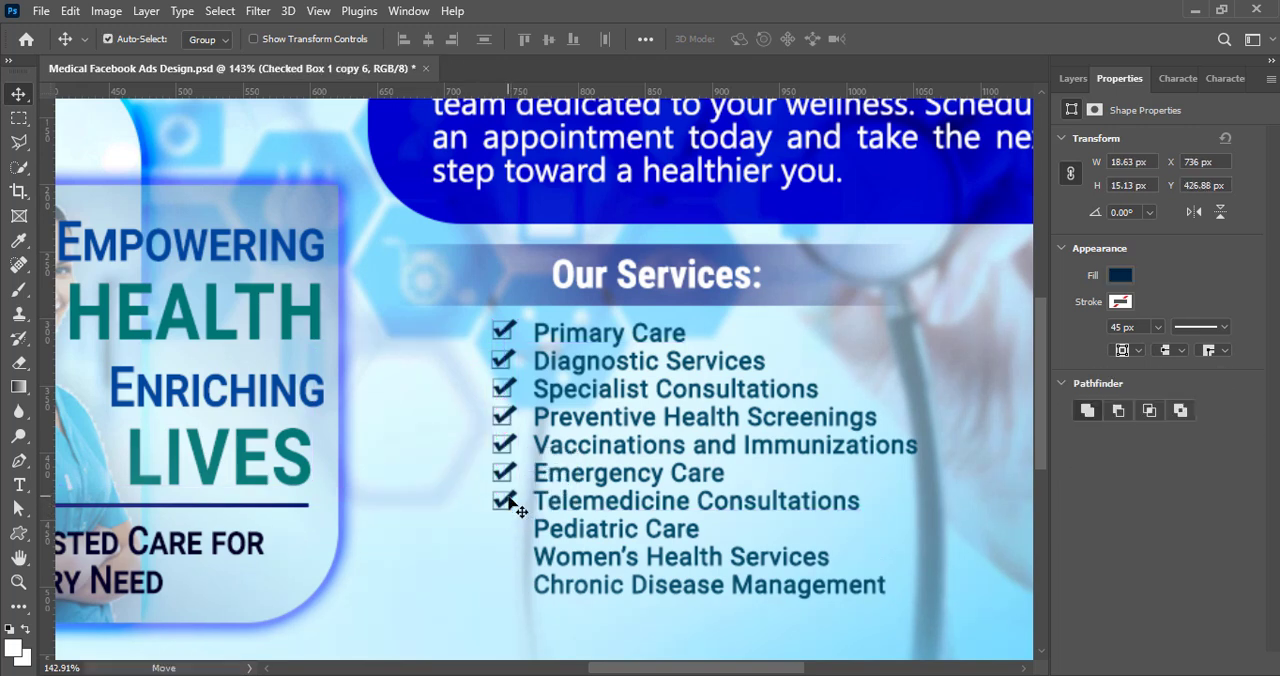
Step: Copy the checked box beside "Pediatric Care", "Women's Health Services" and "Chronic Disease Management", aligning the copies and saving the document
key("ctrl+s")
left_click_drag(511, 529, 511, 557)
left_click_drag(511, 557, 511, 585)
left_click_drag(507, 531, 510, 533)
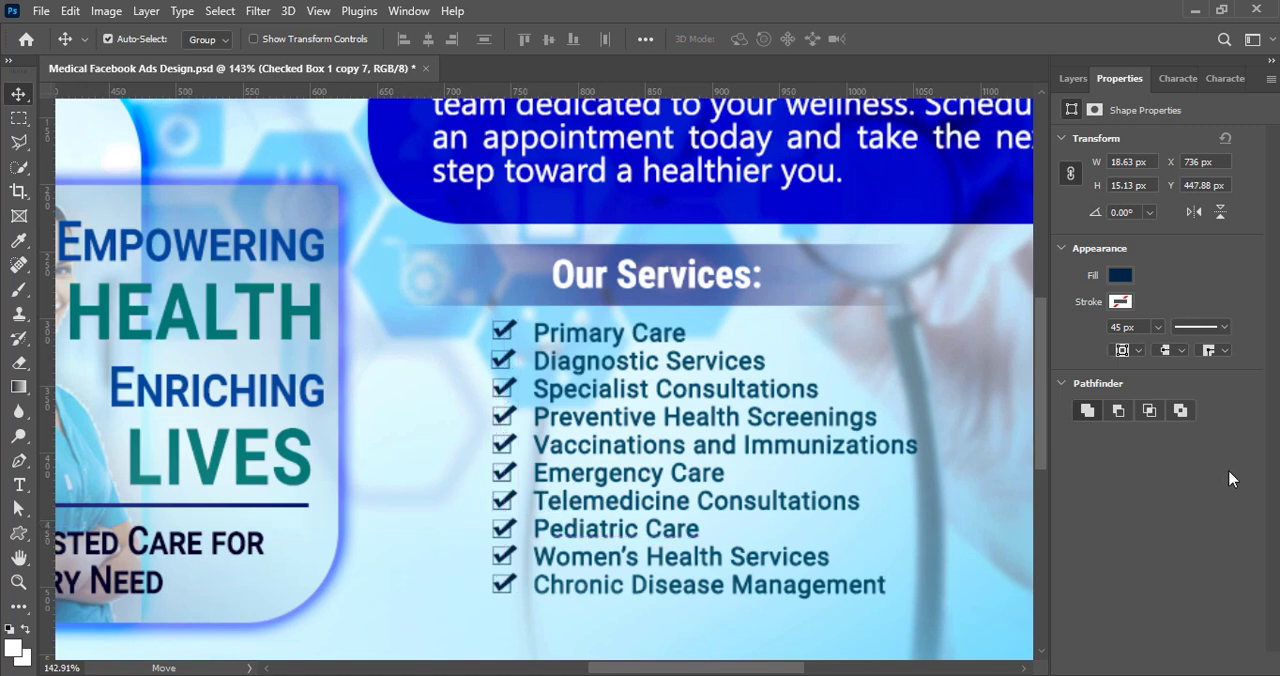
Step: Paste the black heartbeat line and scale it to about 296 by 136 px at the ad's right edge beside the services list
key("ctrl+minus")
key("ctrl+minus")
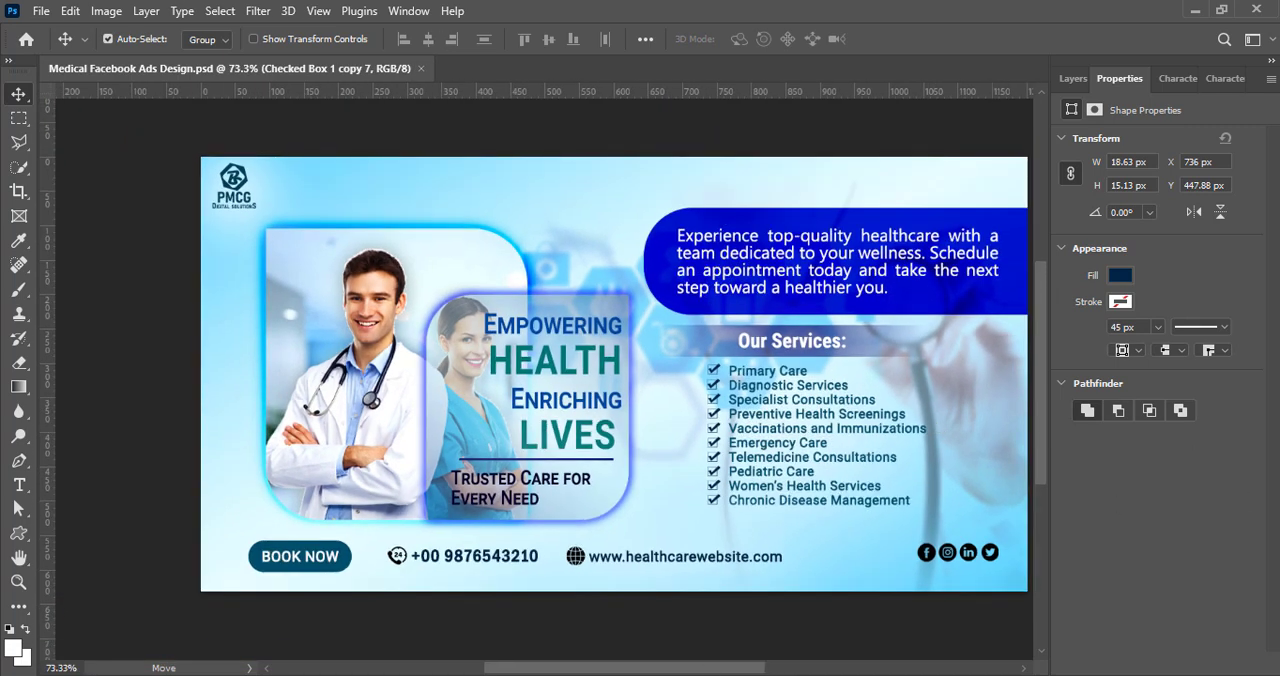
key("ctrl+v")
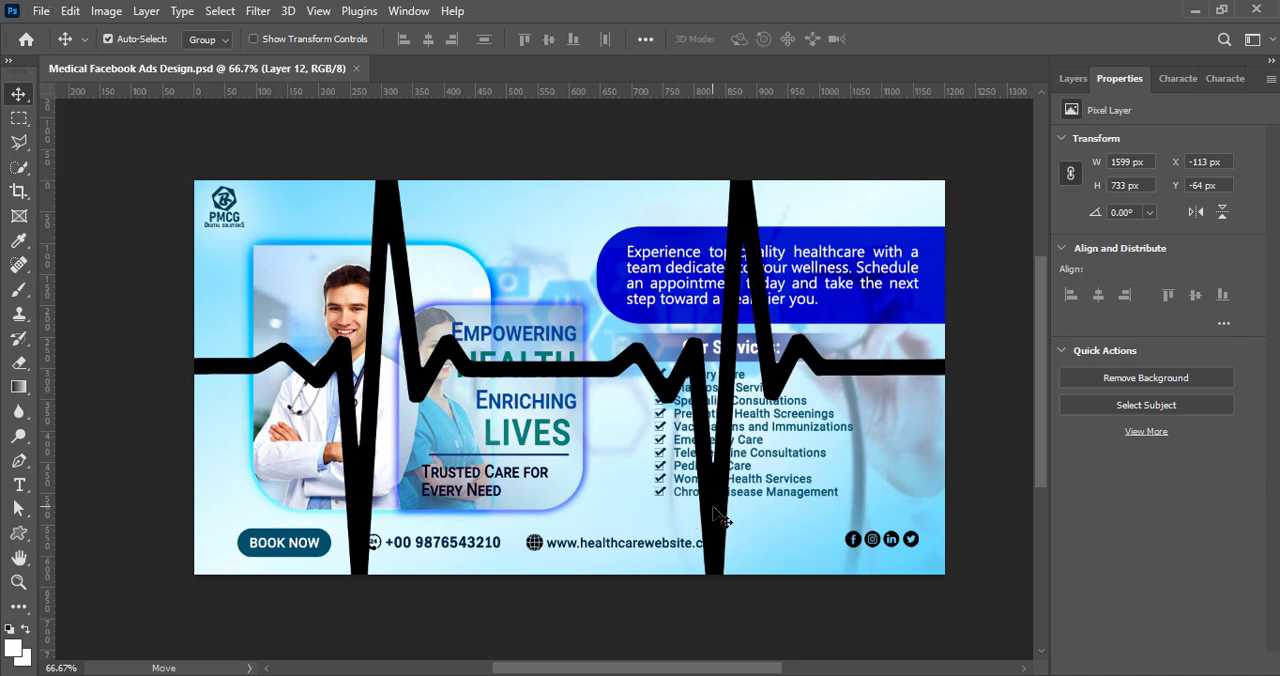
key("ctrl+t")
left_click_drag(639, 140, 655, 514)
left_click_drag(627, 555, 906, 408)
key("Return")
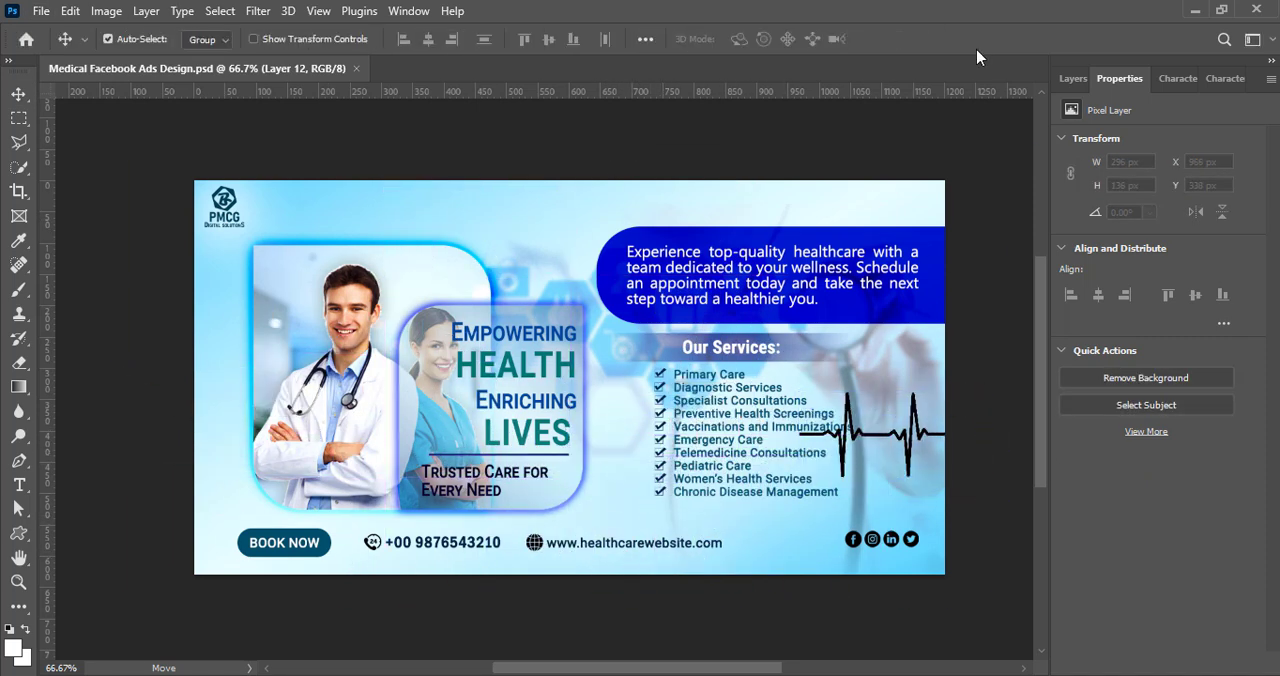
Step: Move the heartbeat line's Layer 12 down the stack to directly below Rectangle 2 copy
left_click(1073, 78)
left_click_drag(1150, 253, 1191, 563)
scroll(1203, 566, "down", 3)
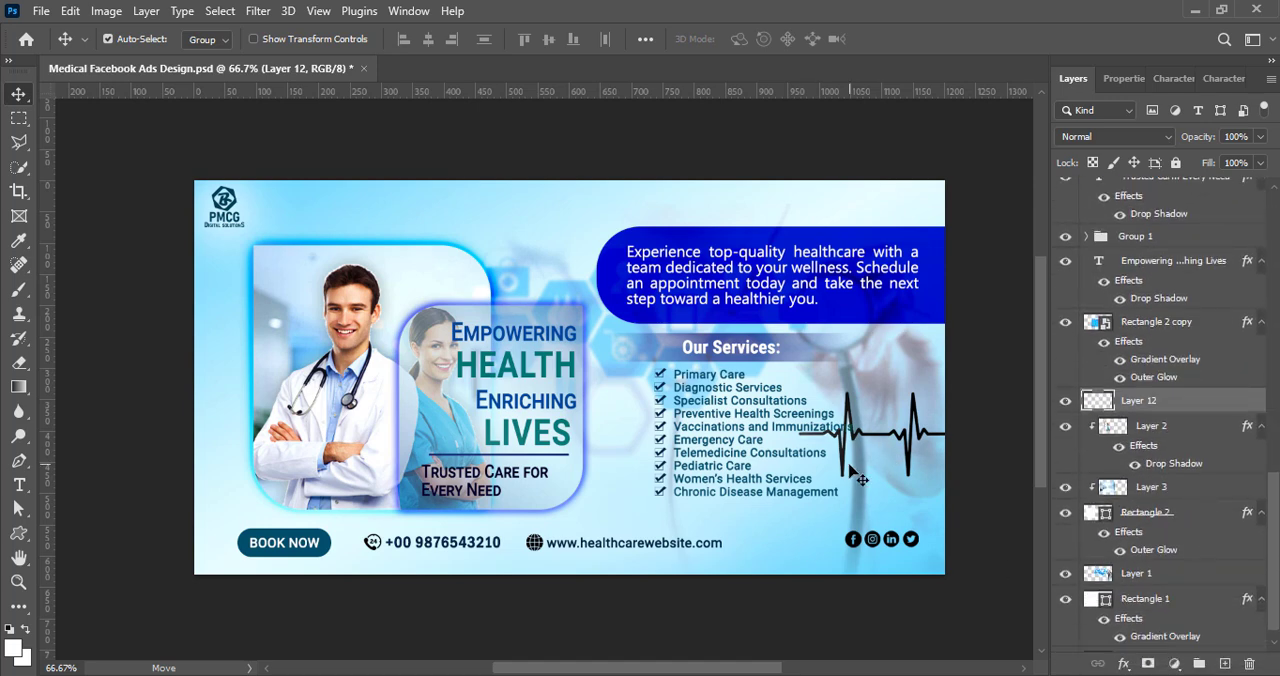
Step: Scale the heartbeat line down slightly and shift it right and down, above the social icons
left_click_drag(849, 467, 829, 467)
key("ctrl+z")
left_click_drag(909, 460, 970, 438)
key("ctrl+t")
key("Return")
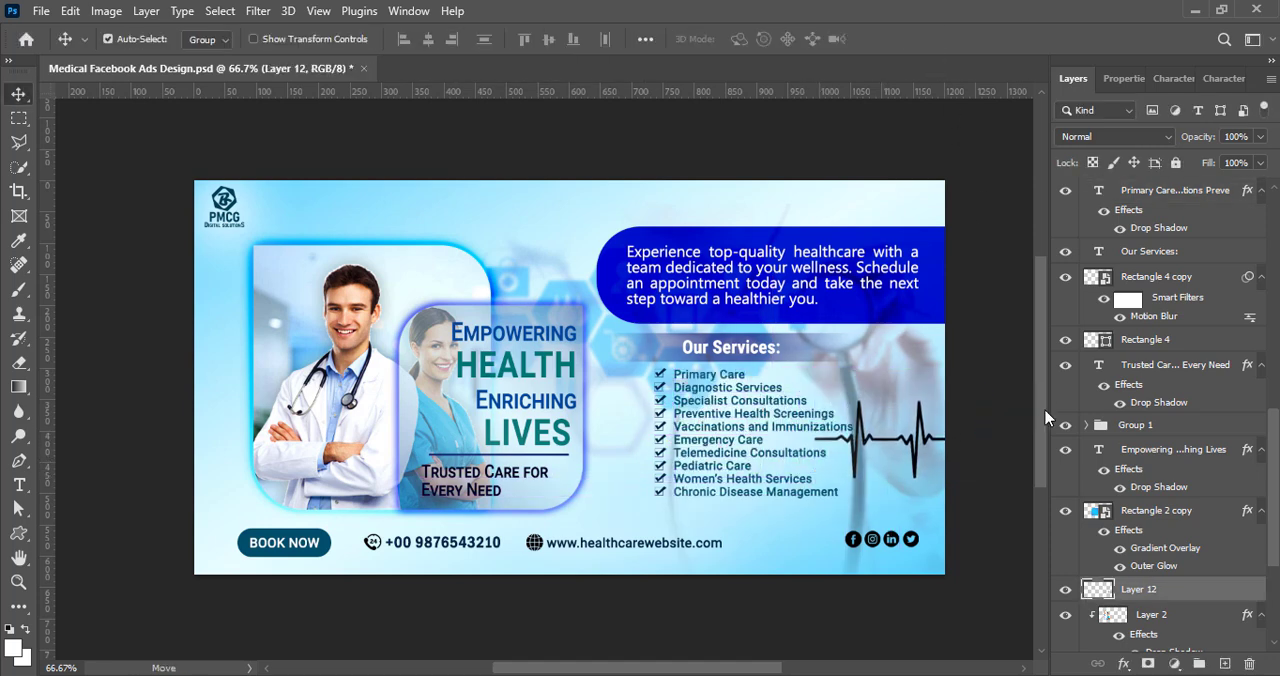
key("shift+Down")
key("shift+Down")
key("shift+Down")
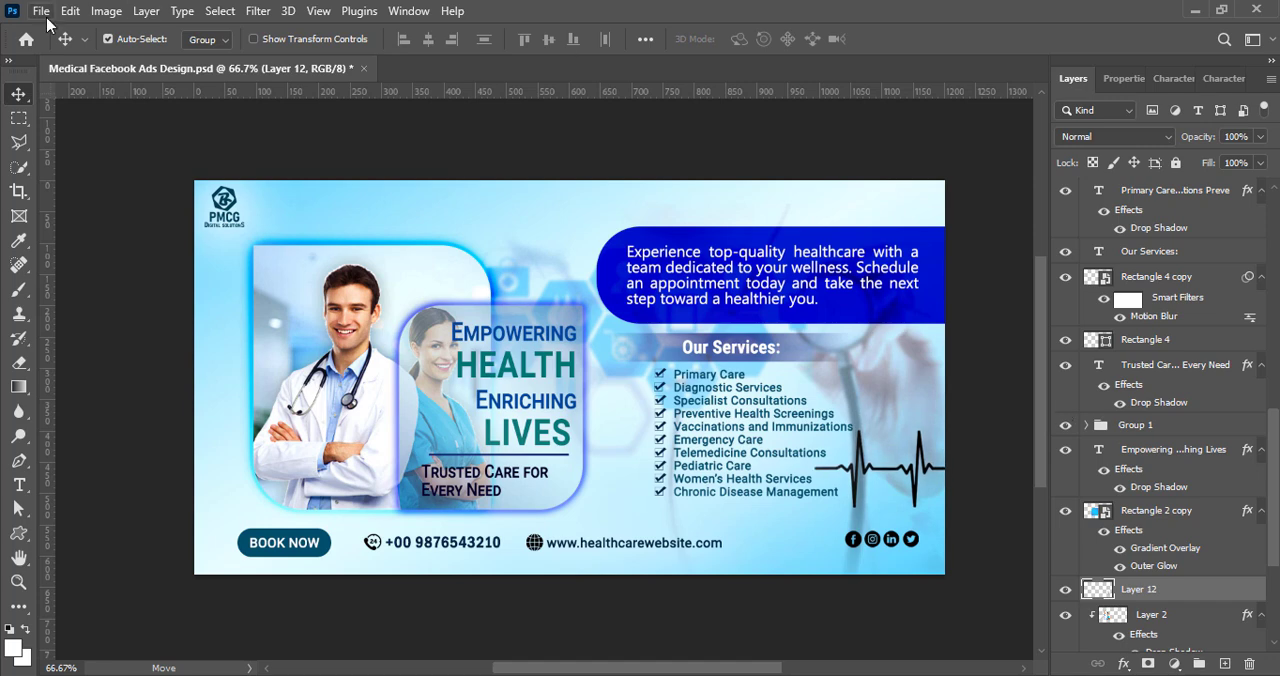
Step: Apply a Levels adjustment with the Midtones Darker preset to the heartbeat line
left_click(106, 10)
mouse_move(150, 51)
left_click(320, 76)
left_click(975, 172)
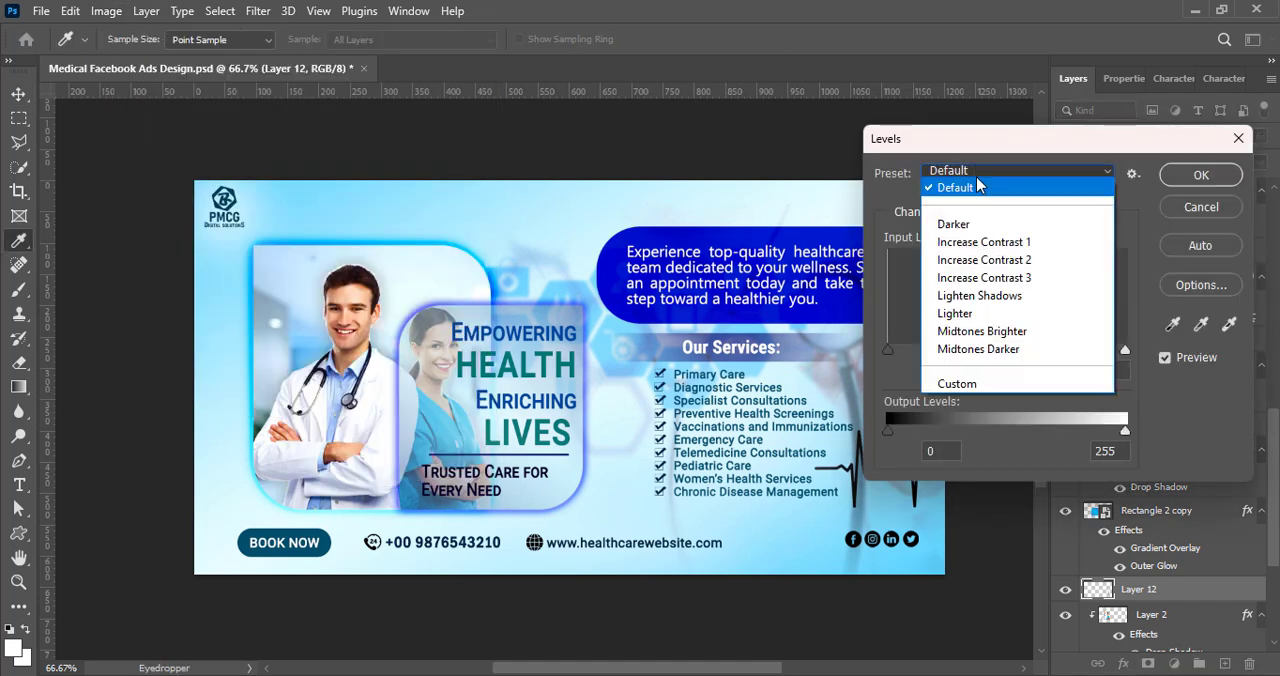
left_click(978, 349)
left_click(1200, 175)
Step: Set the heartbeat layer's blend mode to Overlay
key("v")
left_click(1083, 137)
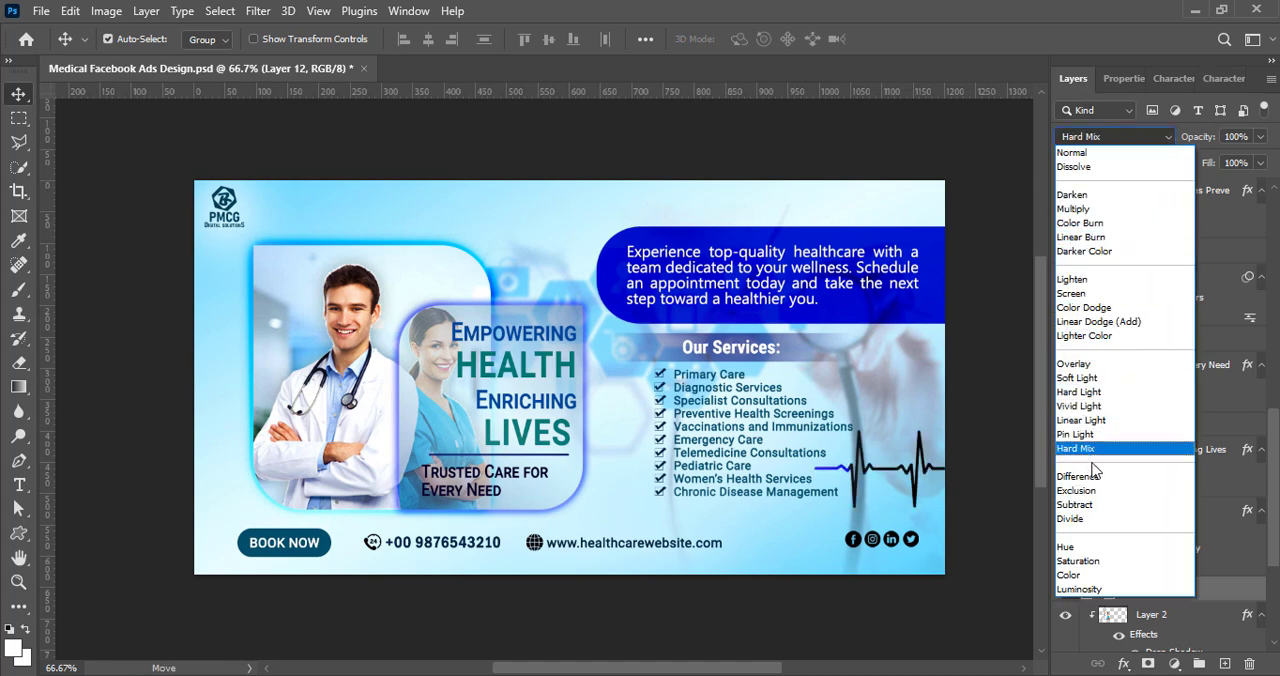
left_click(1074, 364)
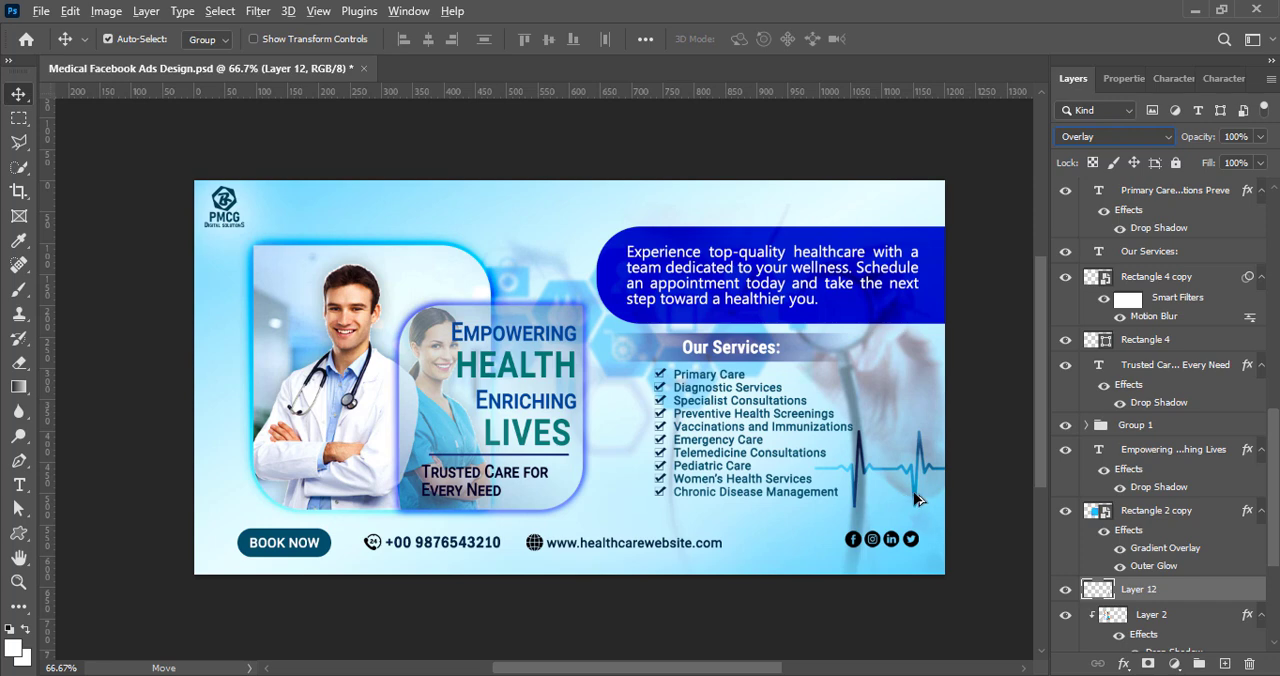
Step: Duplicate the heartbeat line over to the doctor photo's outer side and place the copy's layer directly below Layer 1
left_click_drag(918, 500, 277, 372)
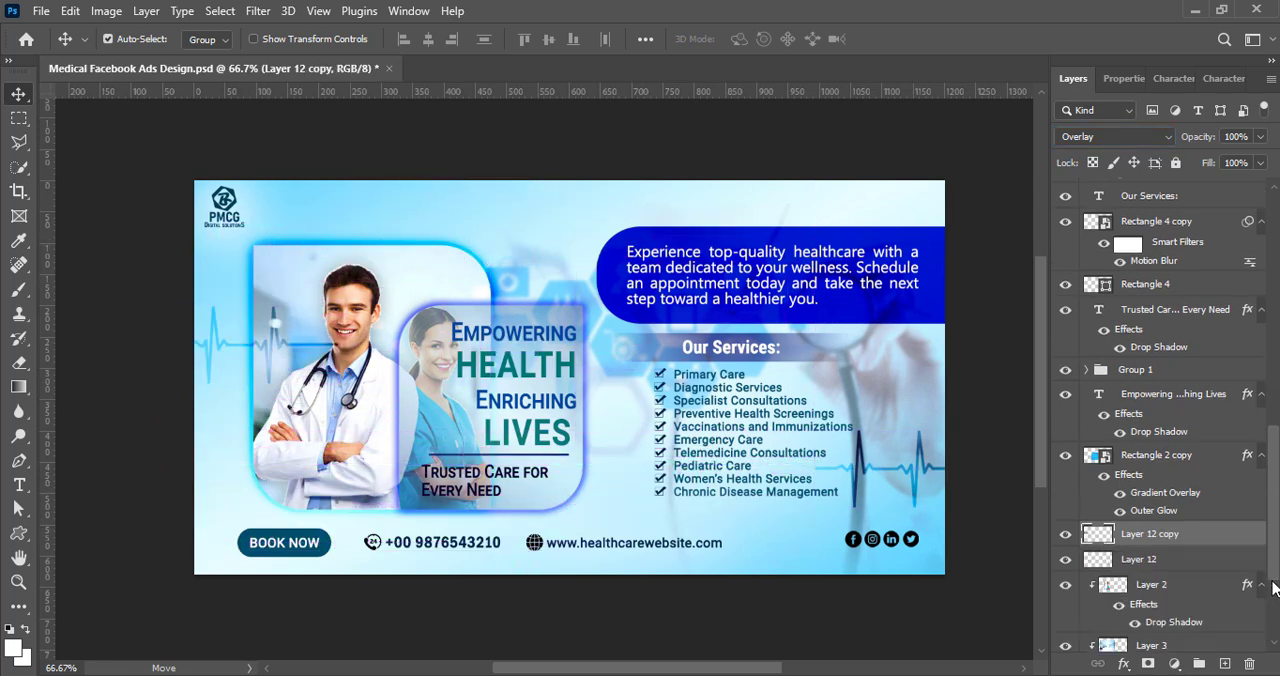
left_click_drag(1272, 588, 1237, 568)
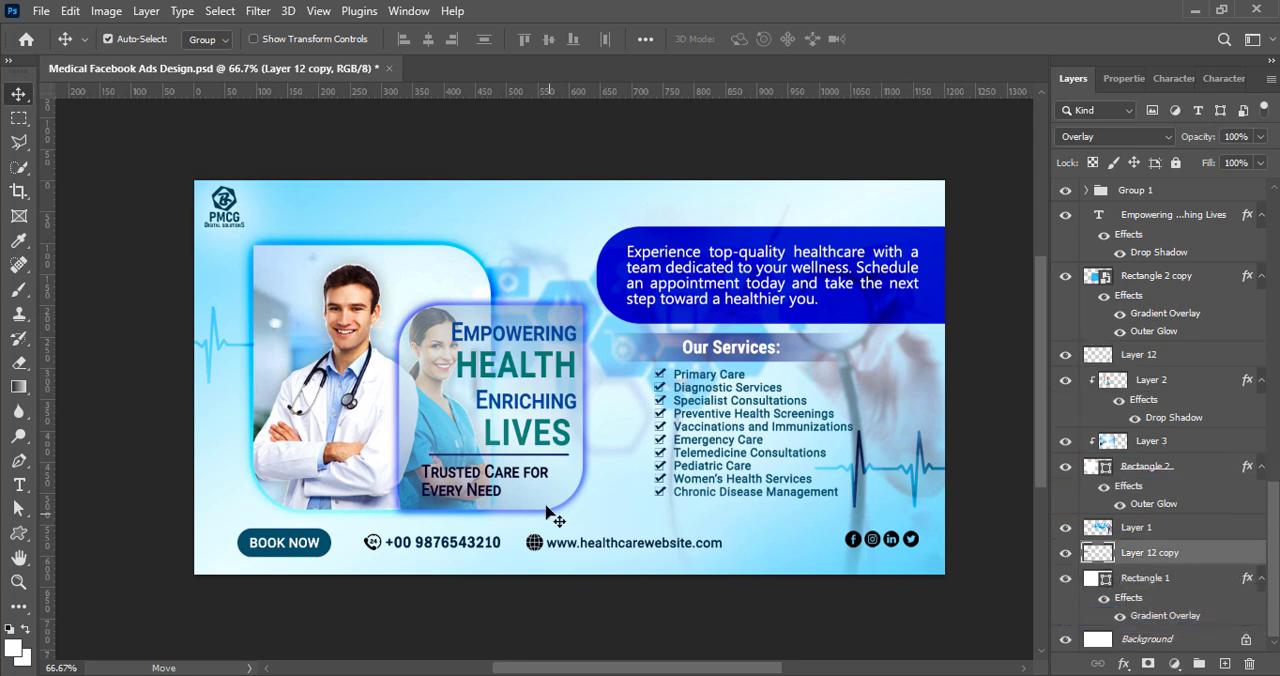
Step: Shrink the heartbeat copy and position it above the doctor frame, next to the PMCG logo
key("ctrl+t")
left_click_drag(334, 345, 405, 224)
key("Return")
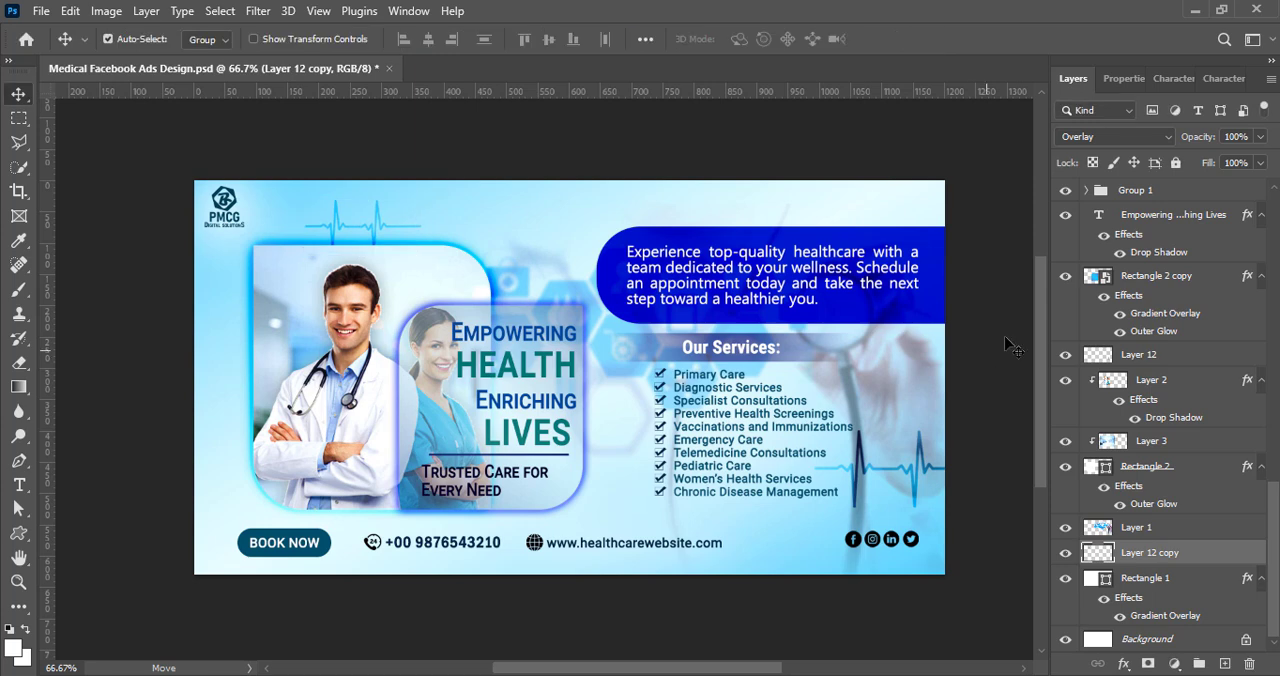
Step: On a new layer, draw a white vertical rounded rectangle about 33 by 140 px beside the services list, without a stroke
left_click(1225, 664)
left_click(19, 534)
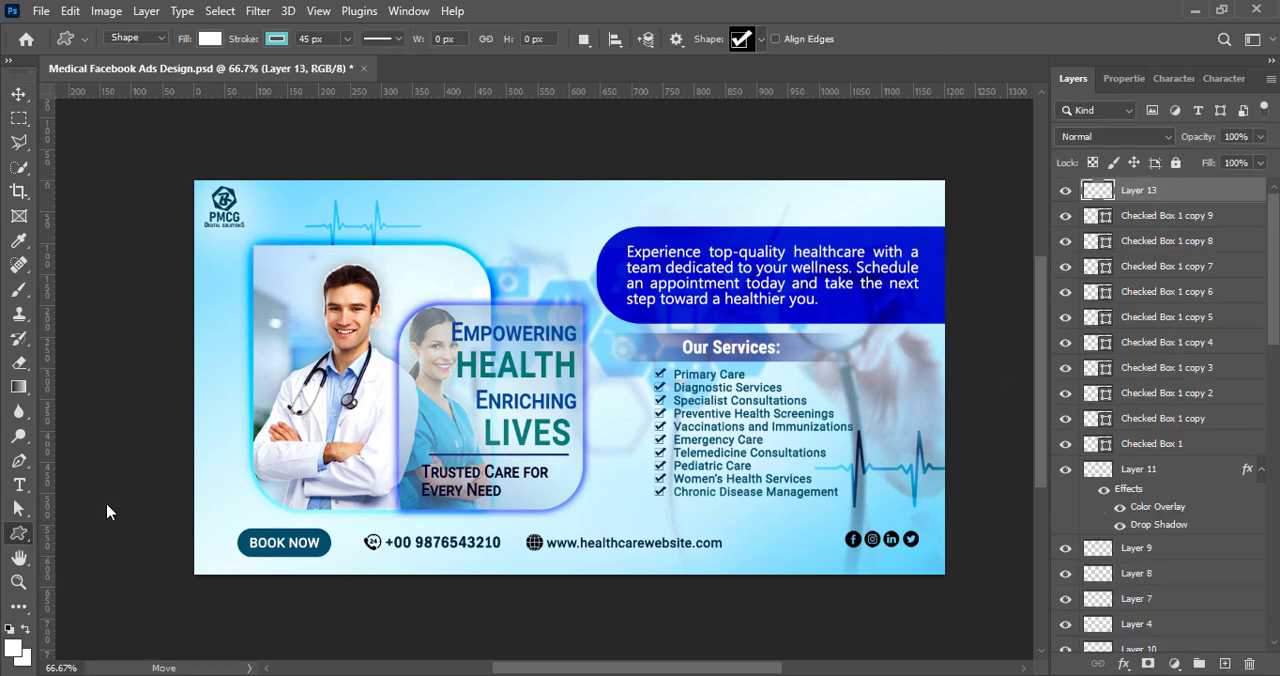
key("shift+u")
left_click_drag(598, 404, 626, 494)
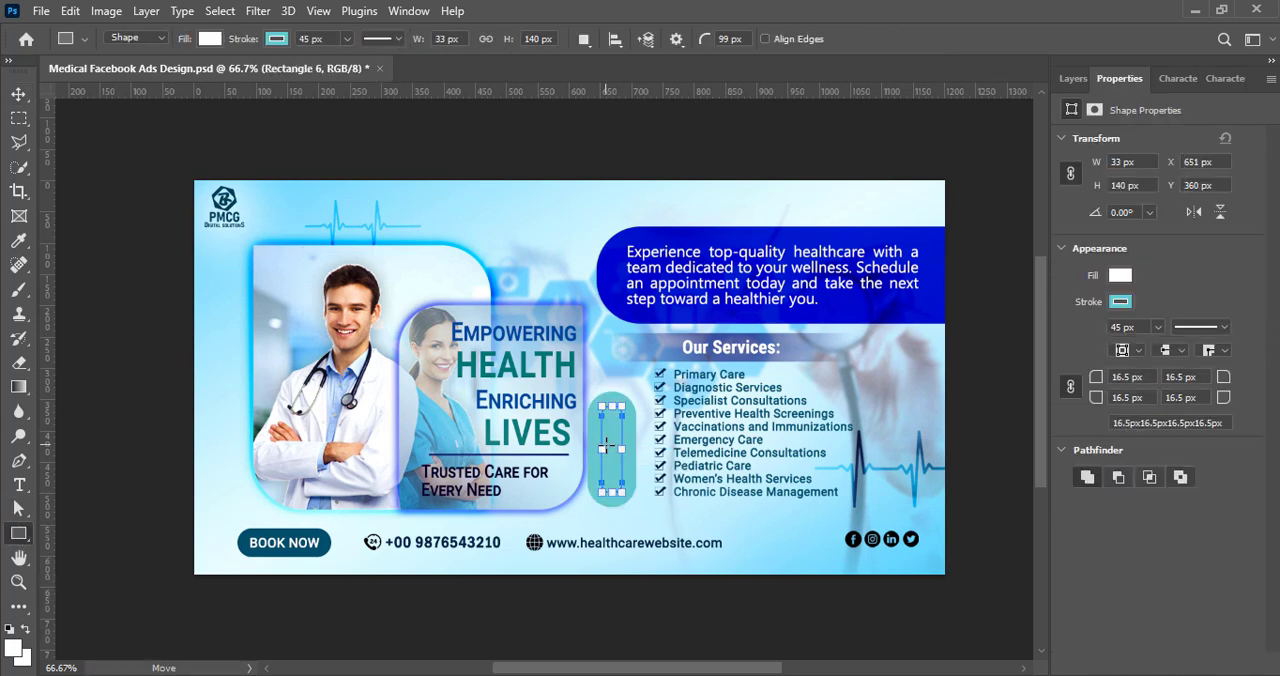
left_click(1120, 301)
left_click(21, 93)
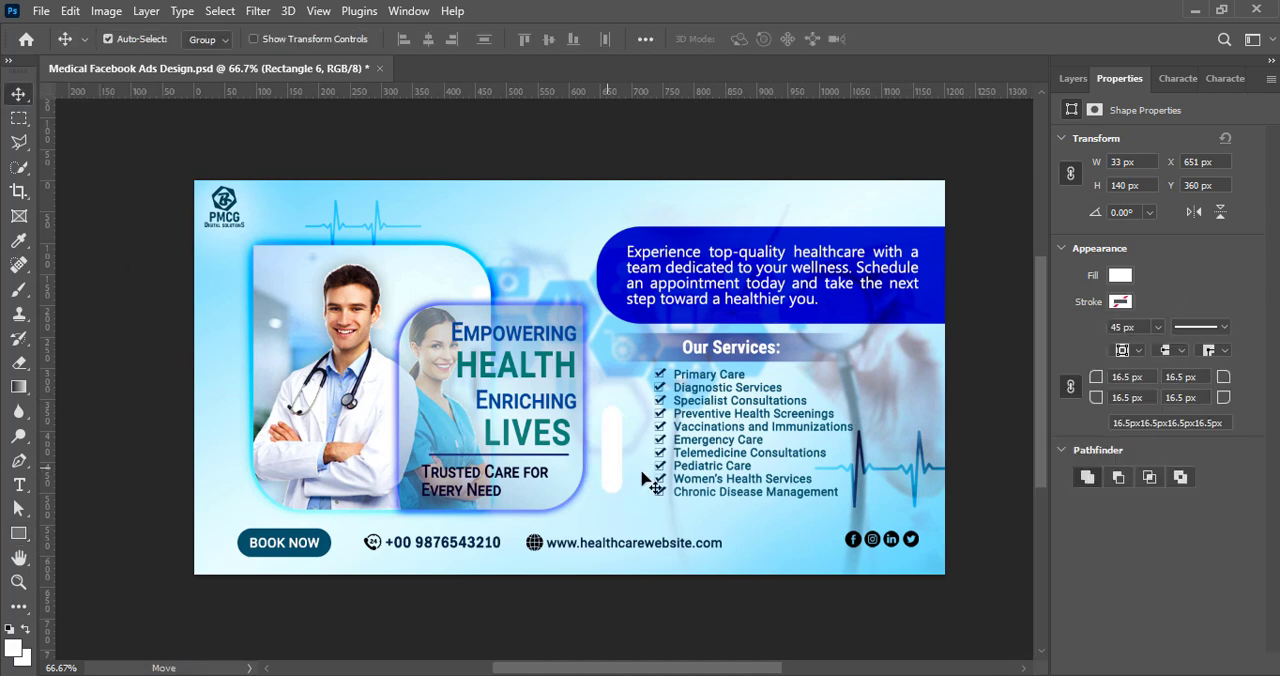
Step: Duplicate the white rounded bar and rotate the copy to horizontal across the original to form a medical plus sign
mouse_move(612, 467)
left_mouse_down()
mouse_move(648, 463)
mouse_move(632, 459)
left_mouse_up()
key("ctrl+t")
right_click(606, 476)
left_click(611, 489)
left_click(929, 38)
Step: Group the two bars of the plus sign and convert the group to a Smart Object
left_click(1072, 78)
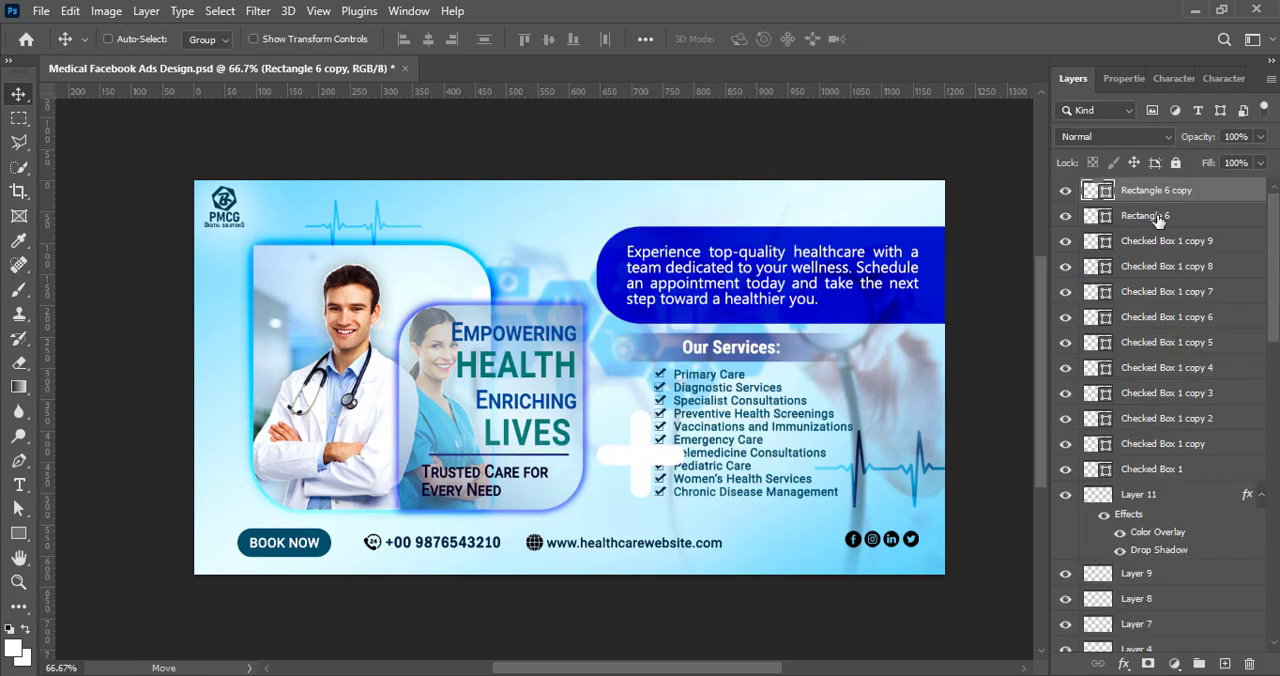
left_click(1157, 217, "ctrl")
key("ctrl+g")
right_click(1170, 196)
left_click(1035, 263)
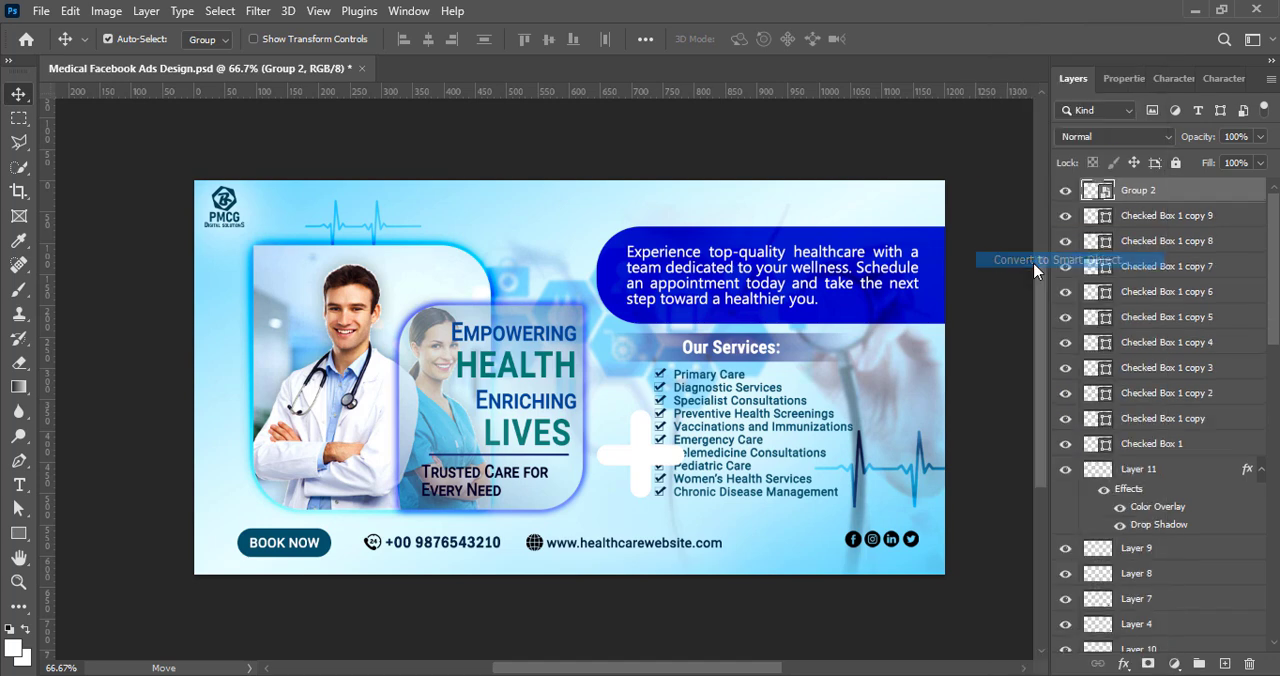
Step: Set the white plus sign's blend mode to Subtract and its opacity to 16%
left_click(1115, 136)
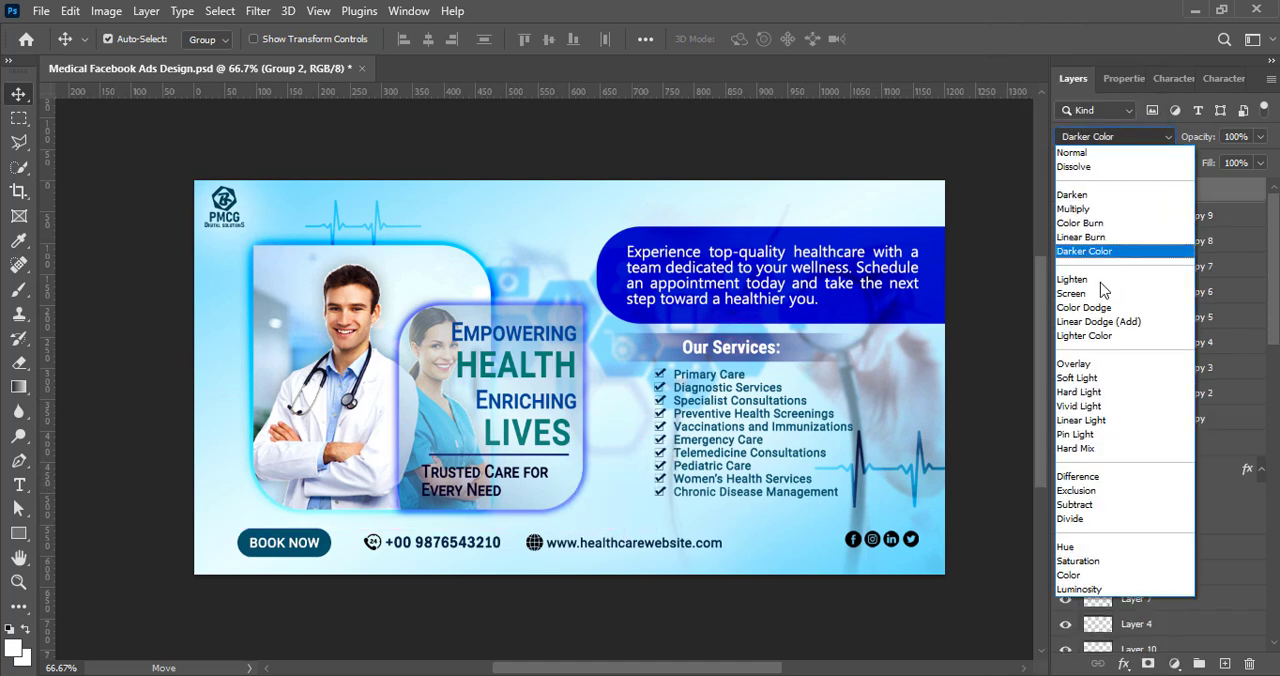
left_click(1092, 506)
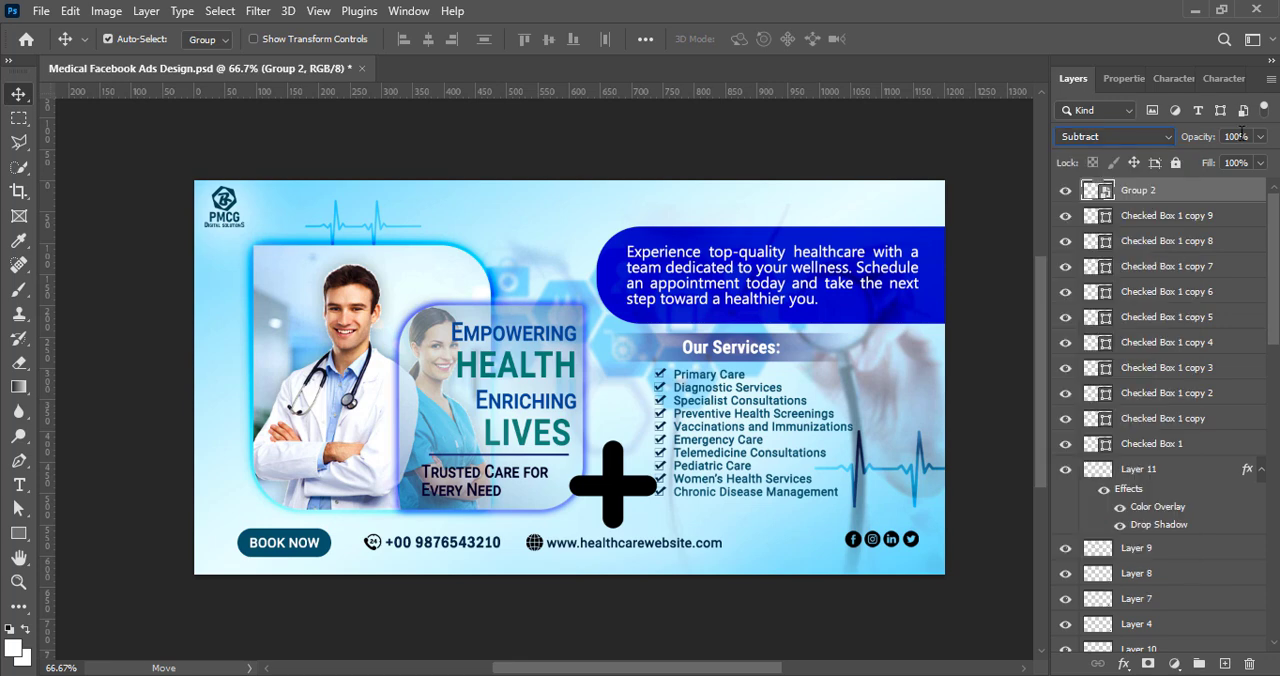
left_click_drag(1258, 163, 1190, 165)
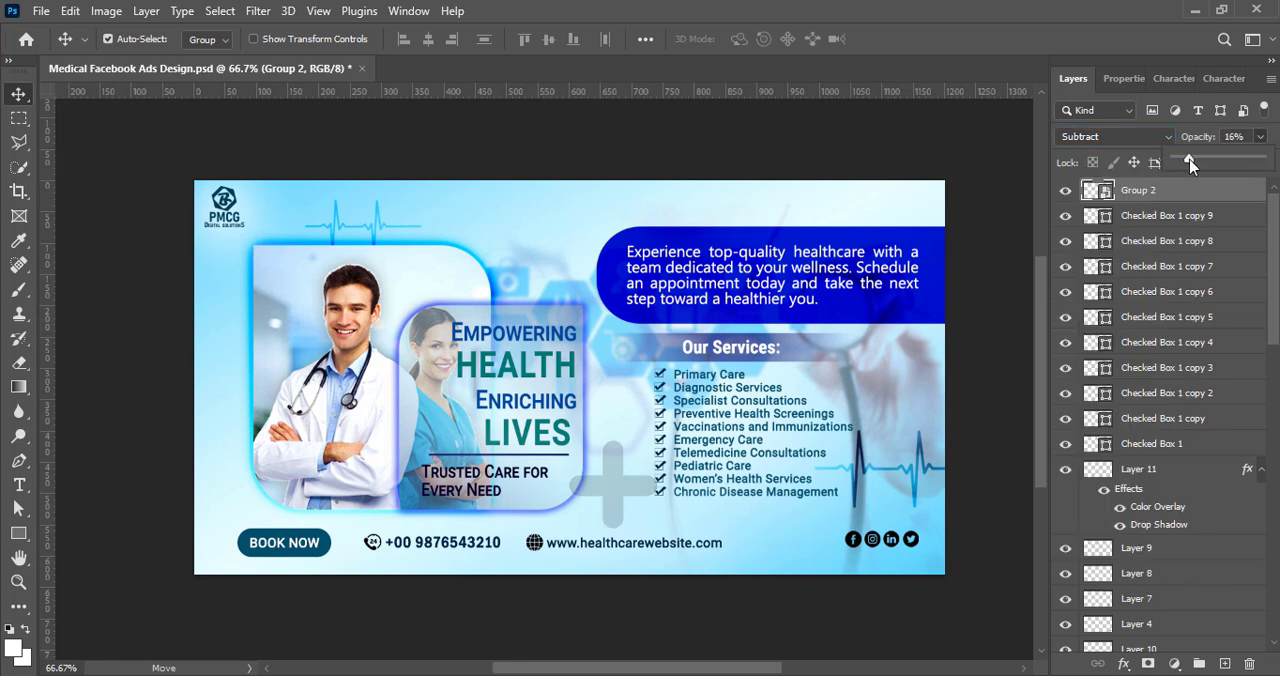
Step: Move the plus sign beside the doctor frame's lower-left corner, shrink it to about 62%, and place a copy above the paragraph panel's left end
left_click_drag(618, 488, 229, 504)
key("ctrl+t")
left_click_drag(180, 546, 569, 228)
left_click(930, 38)
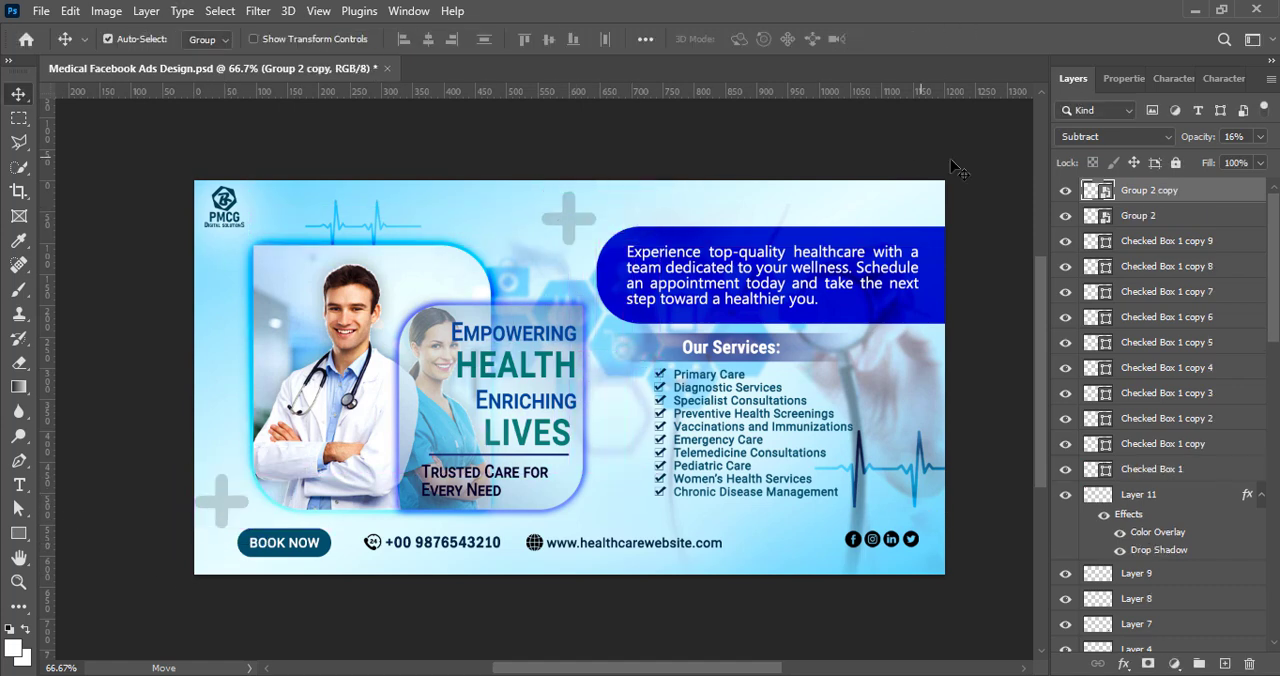
Step: Restore the upper plus copy to 100% opacity and add a 2 px outside stroke in dark navy 001d35
right_click(1085, 194)
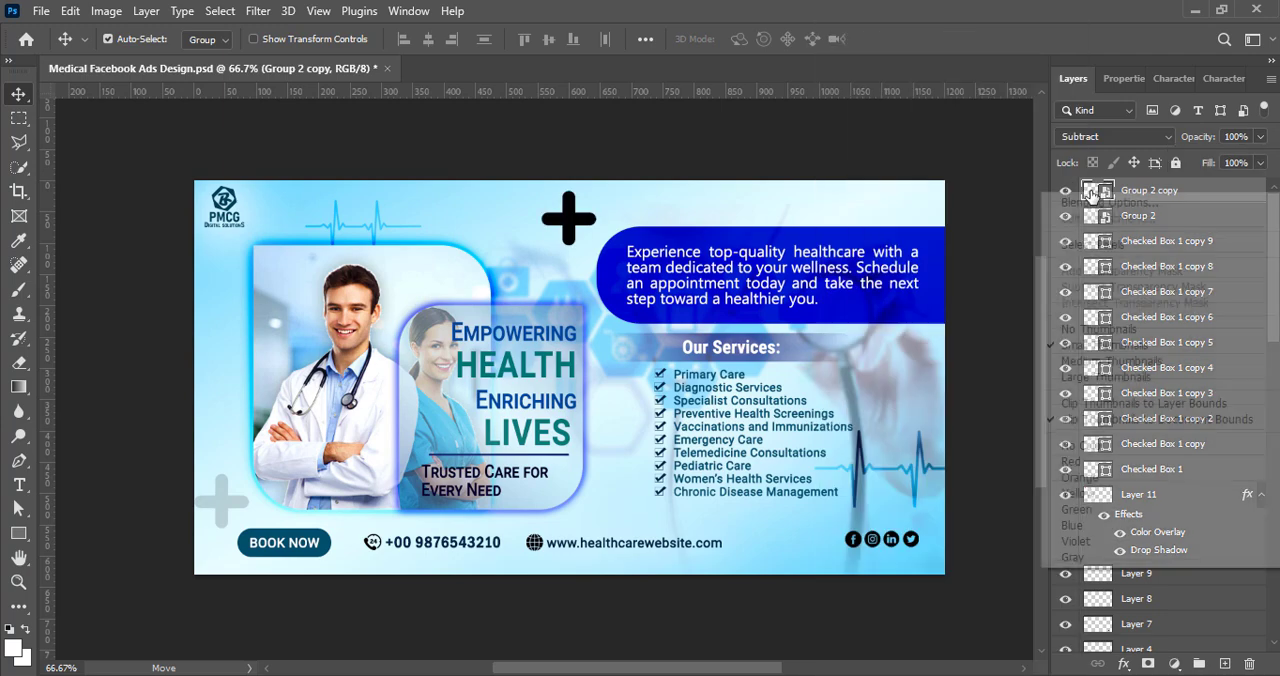
left_click(1110, 200)
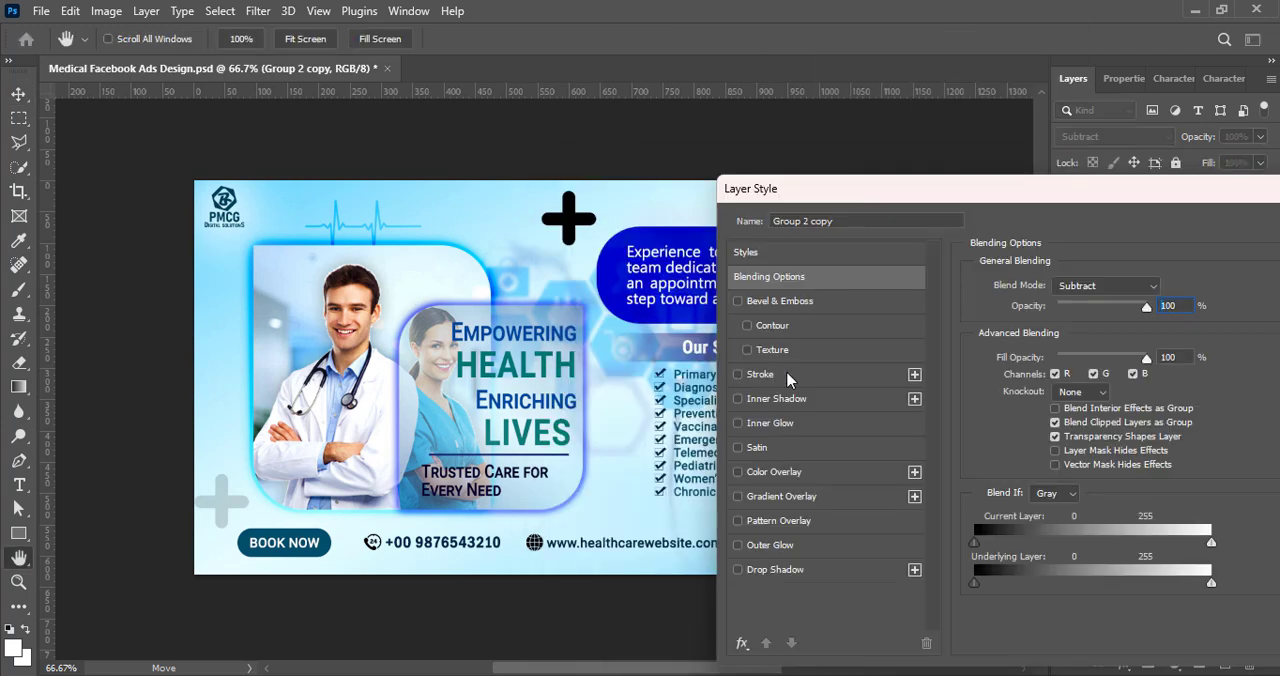
left_click(789, 376)
left_click(1012, 420)
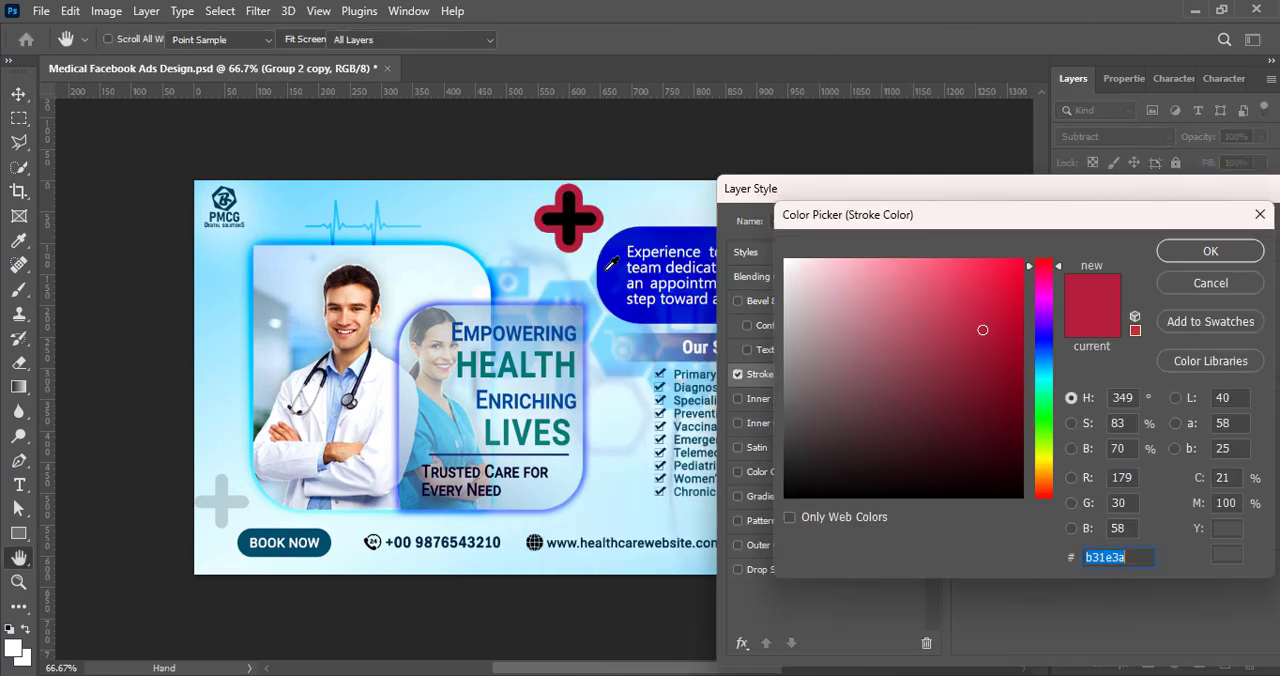
type("002c51")
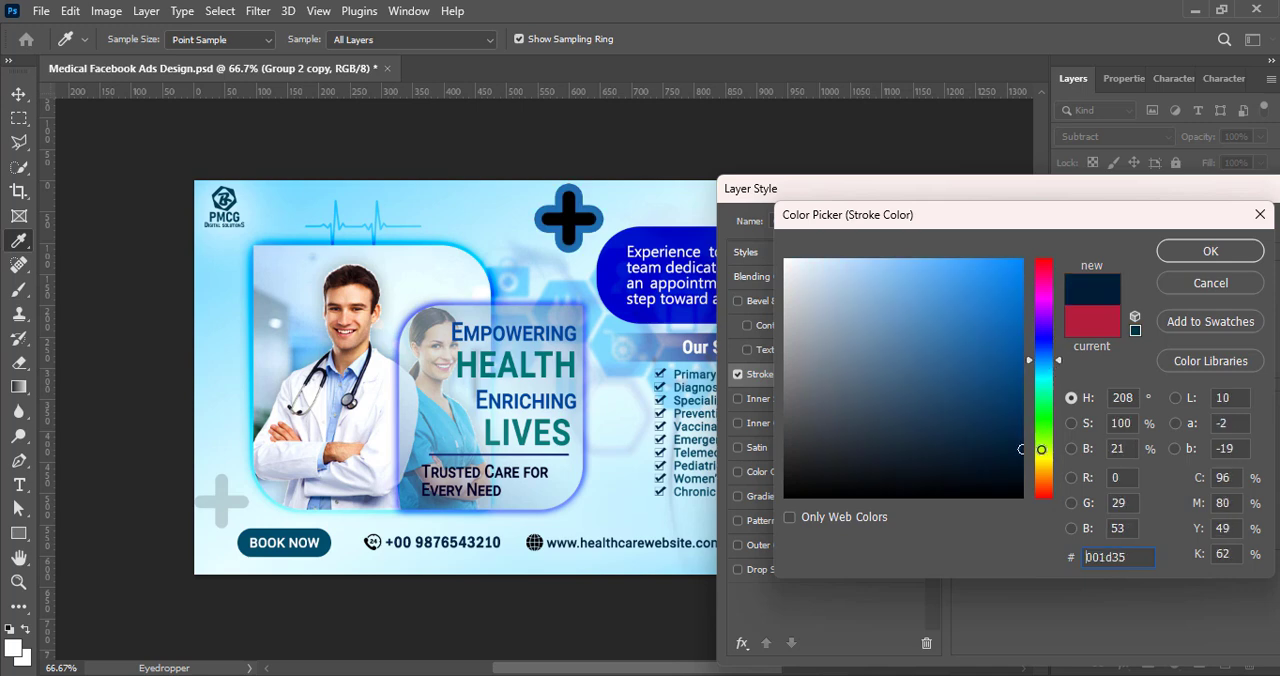
left_click(1207, 258)
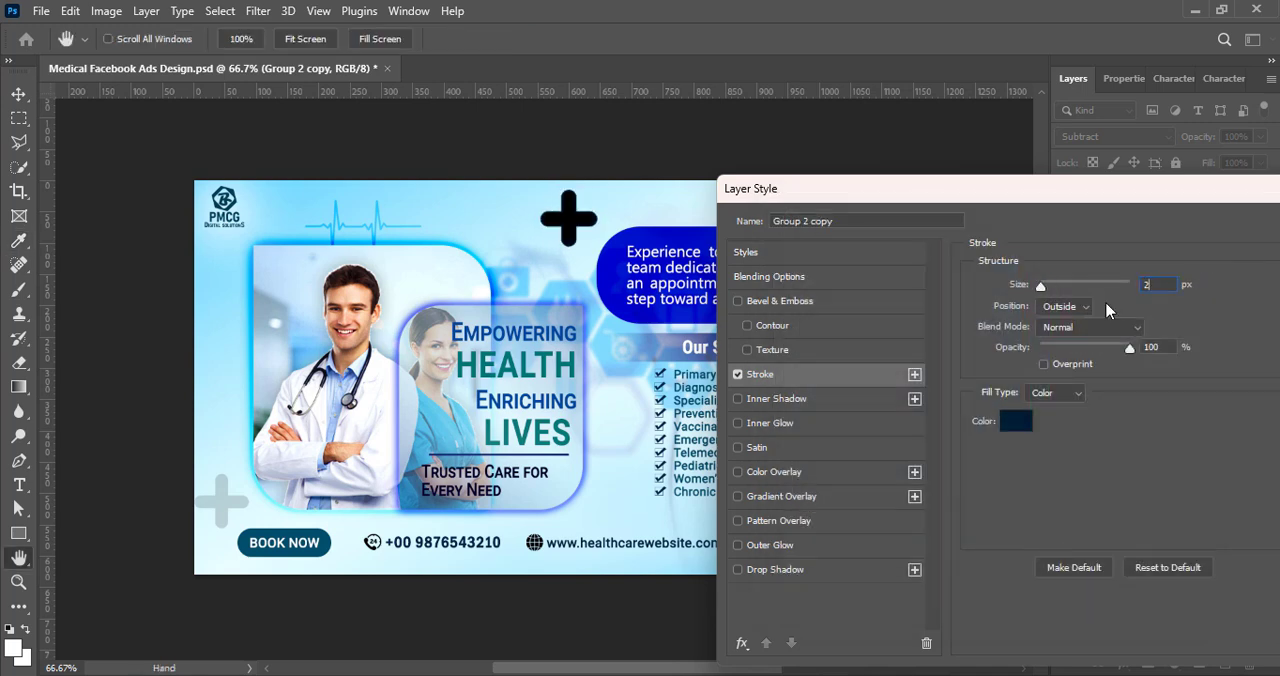
left_click_drag(1020, 190, 645, 275)
key("Return")
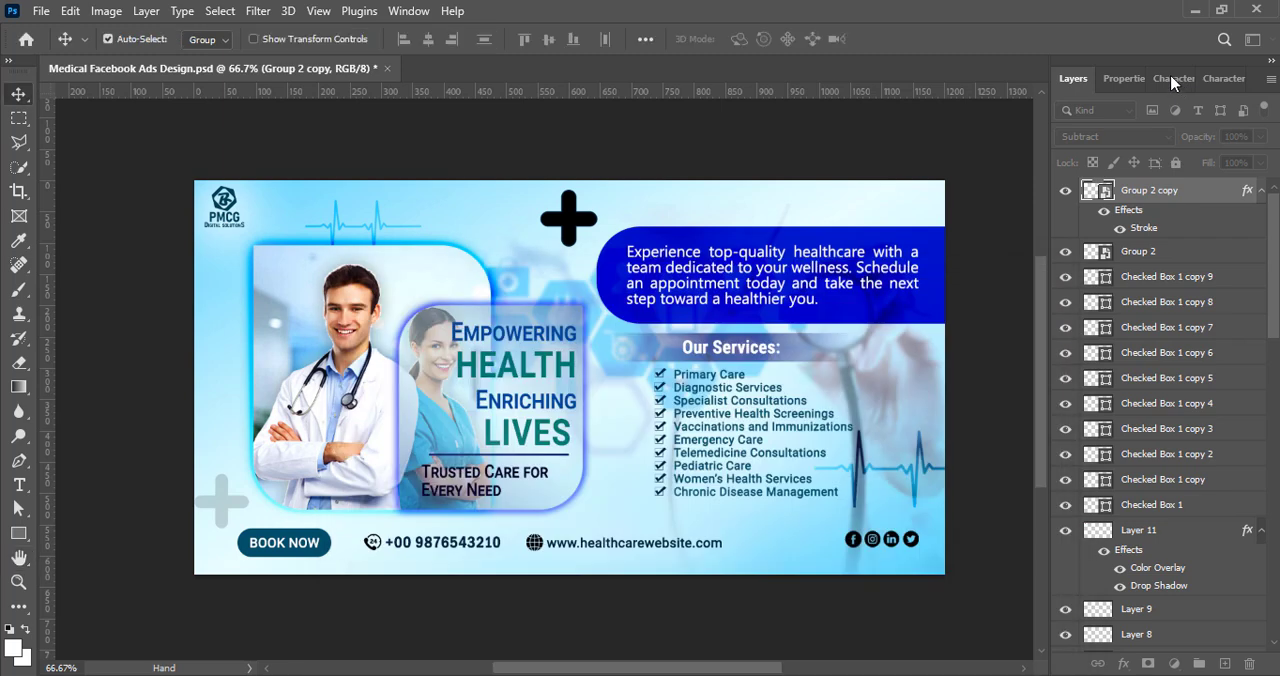
Step: Set the upper plus sign's fill to 0% so that only its stroke is drawn
left_click(1176, 80)
left_click(1101, 79)
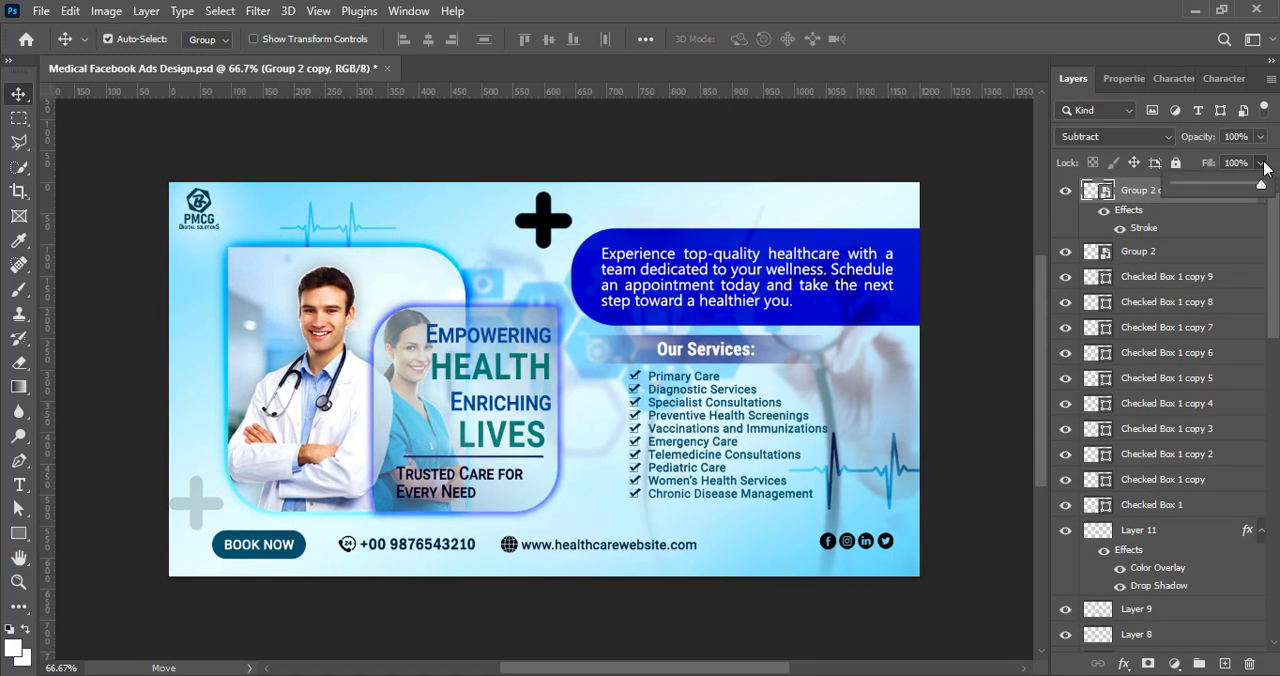
left_click(975, 207)
Step: Shrink the outlined plus sign slightly and place a smaller duplicate on the design's bottom edge, between the website address and social icons
left_click(1105, 195)
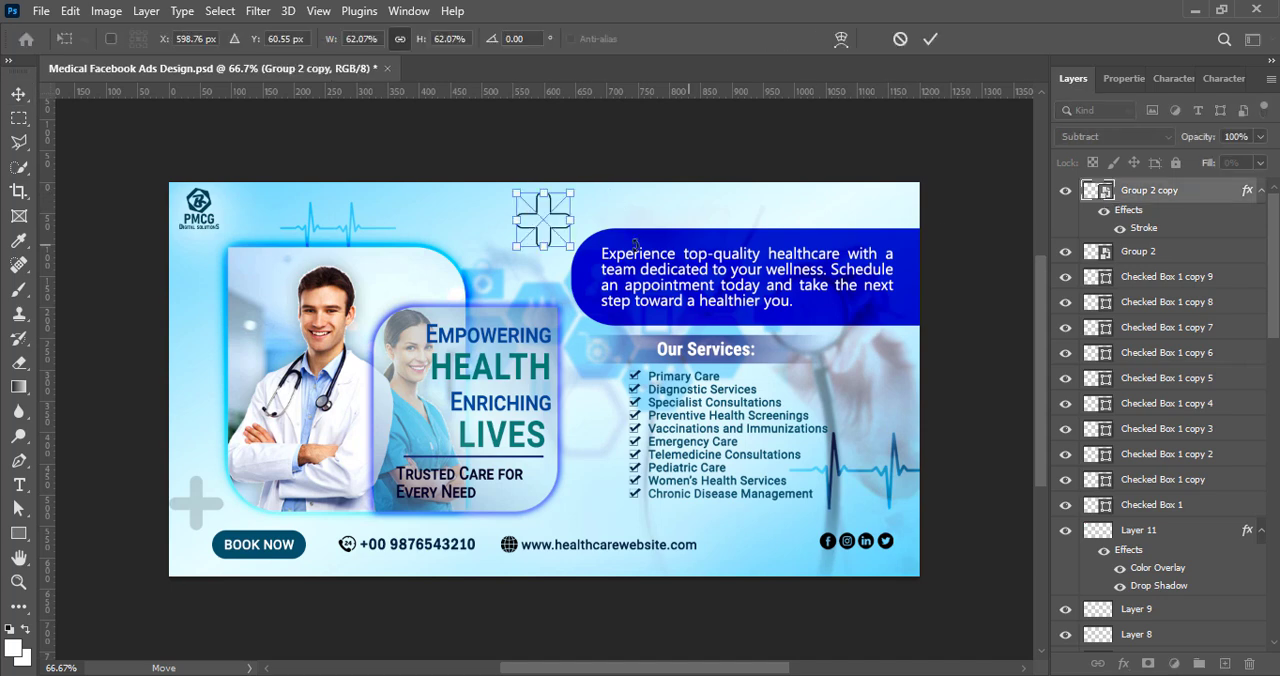
left_click_drag(556, 234, 752, 575)
left_click(952, 402)
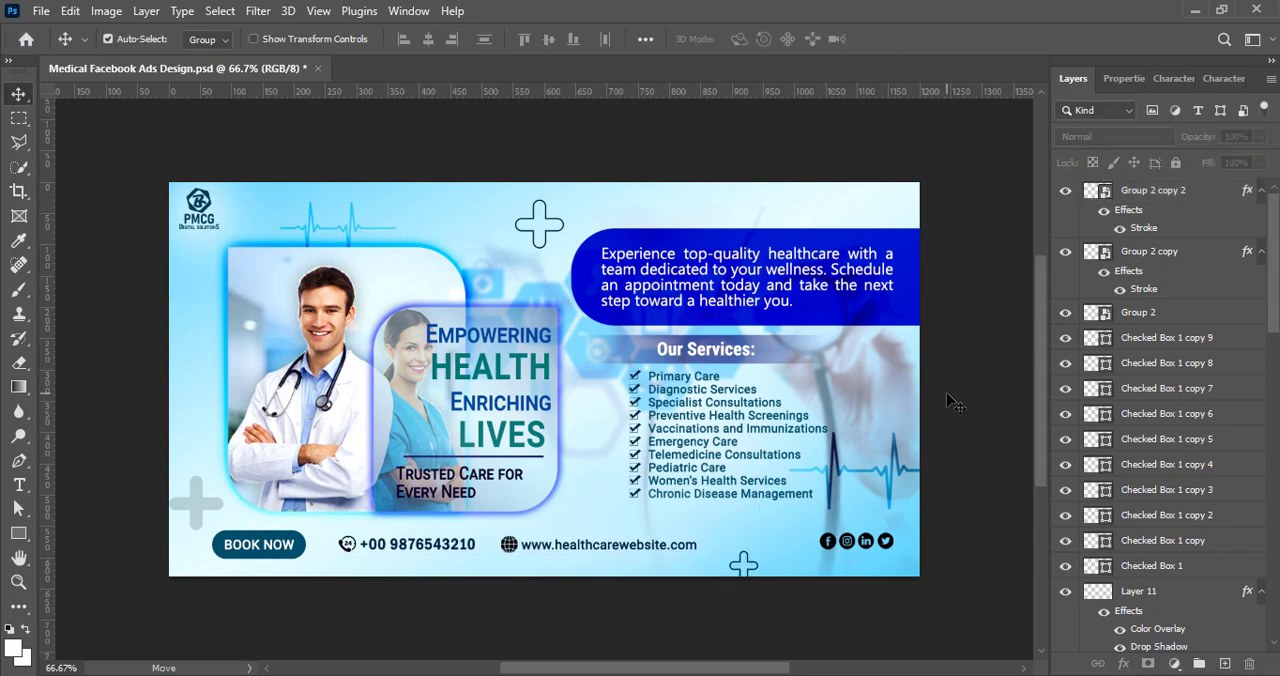
Step: Lower the layer opacity of both outlined plus signs so they blend softly into the background
left_click(1248, 182)
left_click(1260, 136)
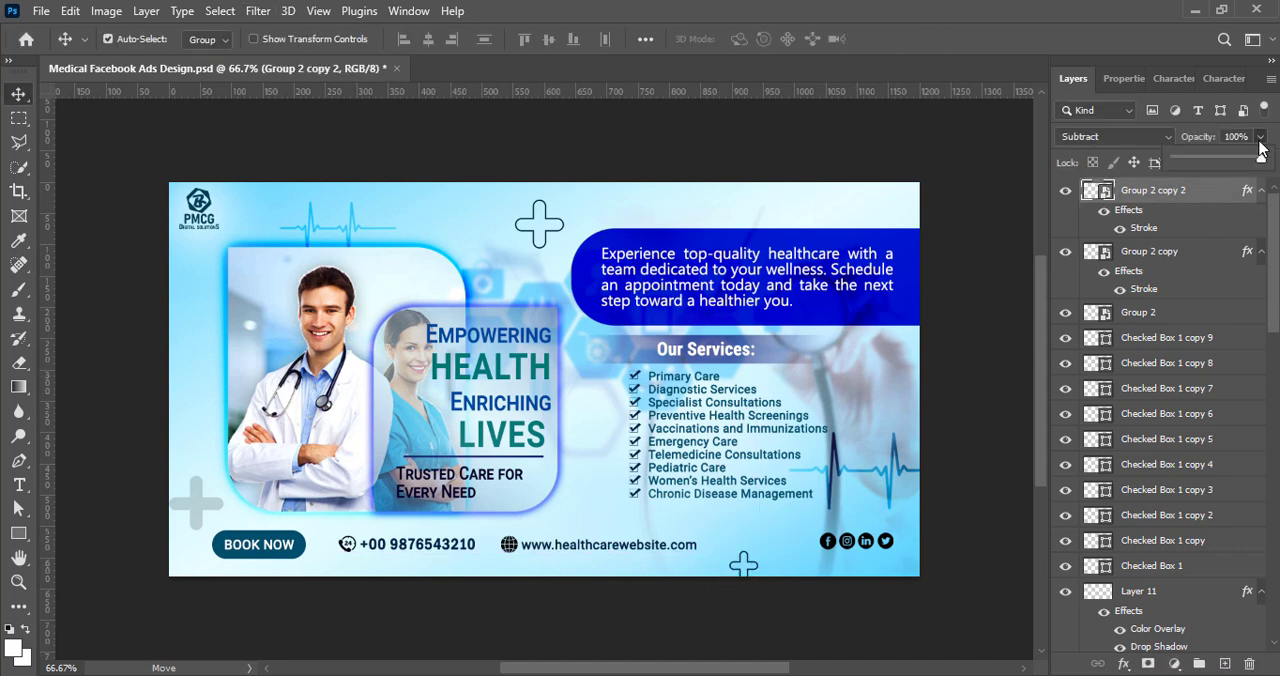
left_click(1150, 251)
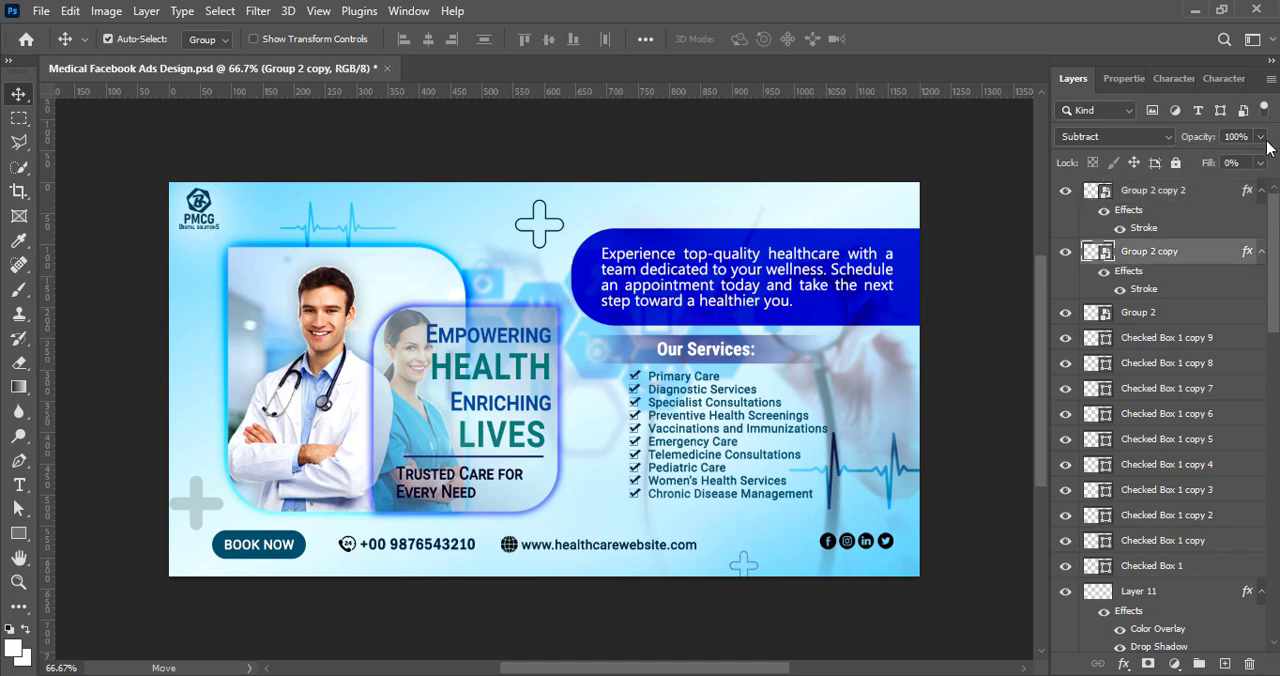
left_click(995, 330)
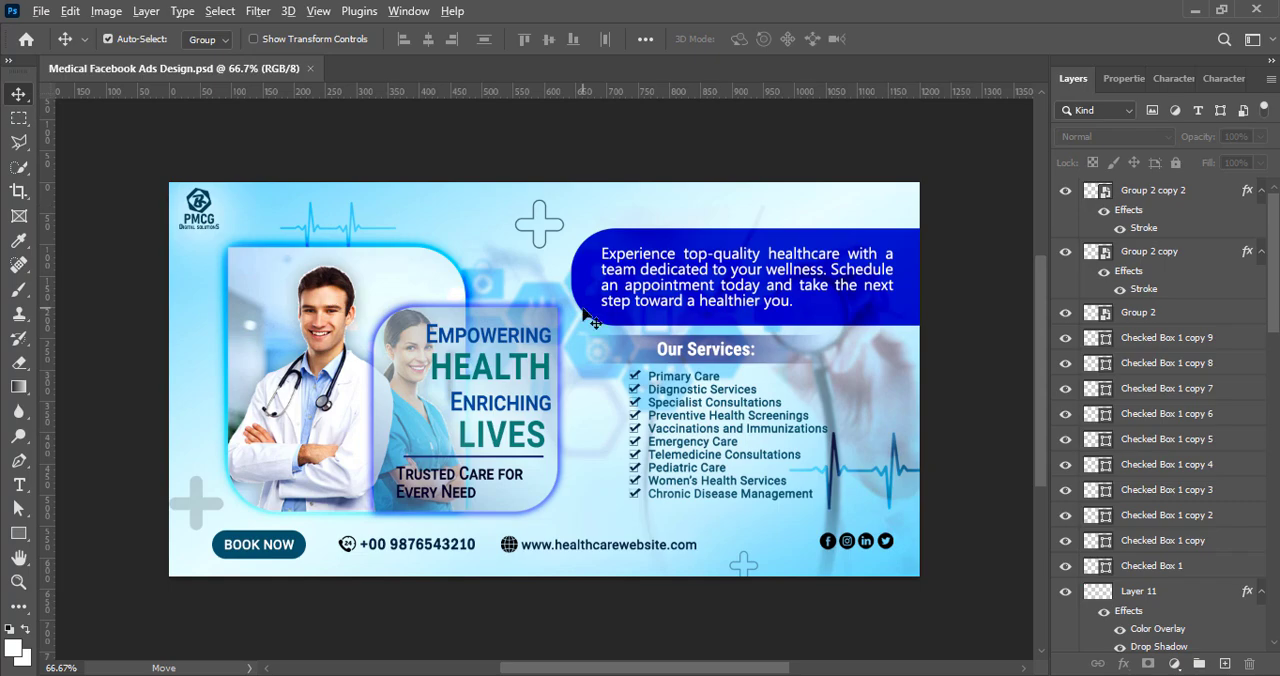
scroll(592, 320, "down", 2)
scroll(573, 421, "down", 1)
scroll(573, 421, "up", 3)
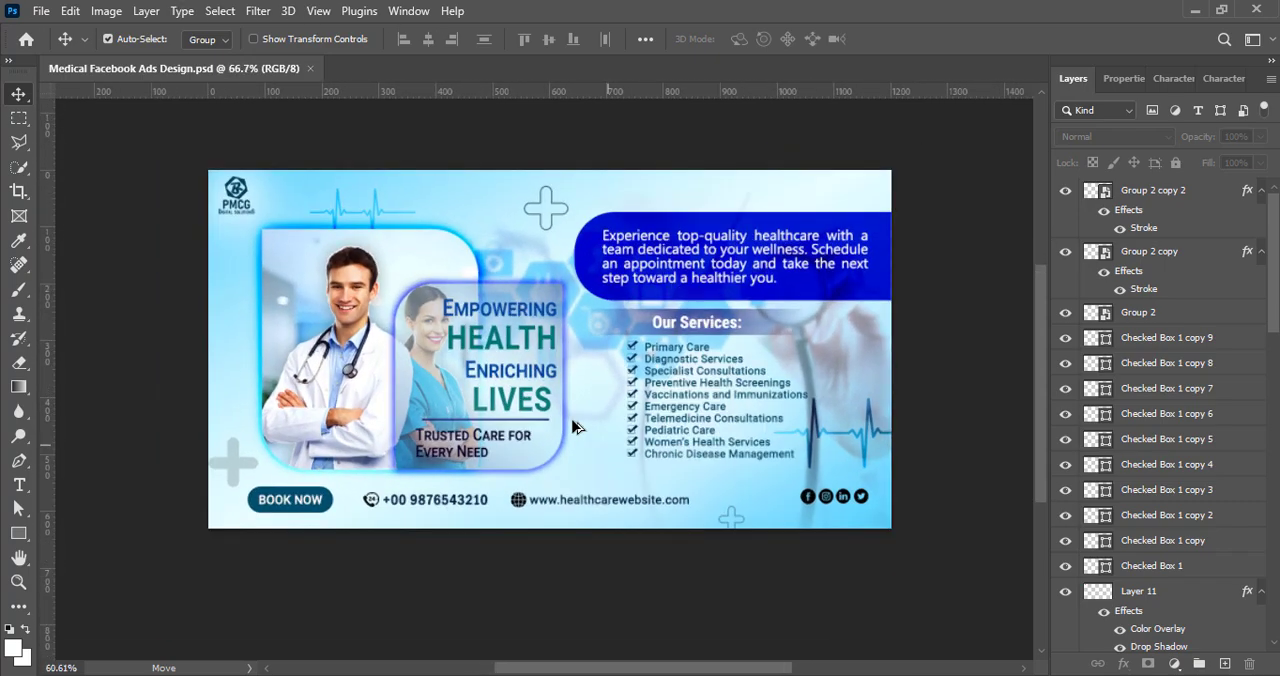